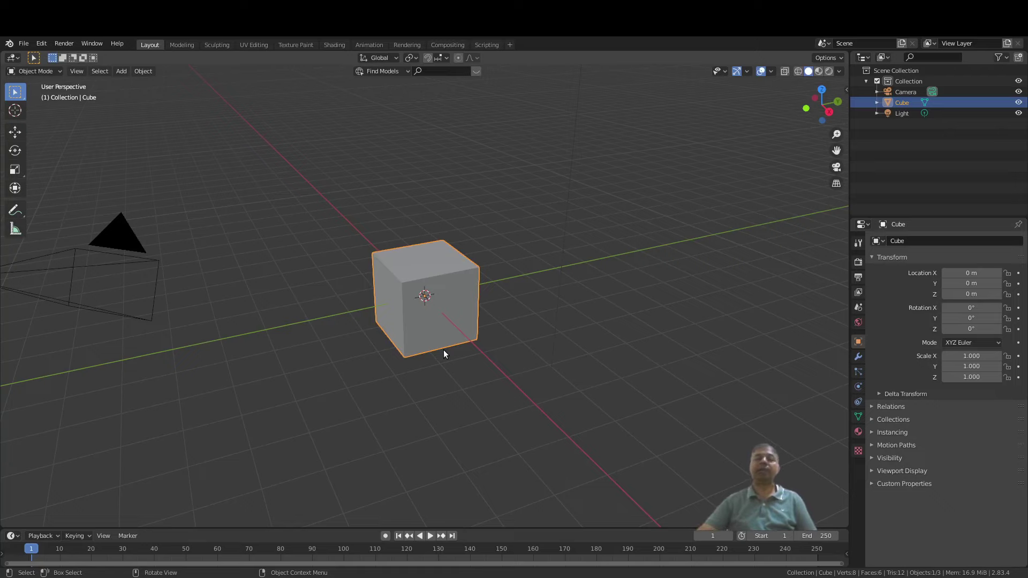
Step: Delete the default cube from the scene
scroll(443, 354, "up", 2)
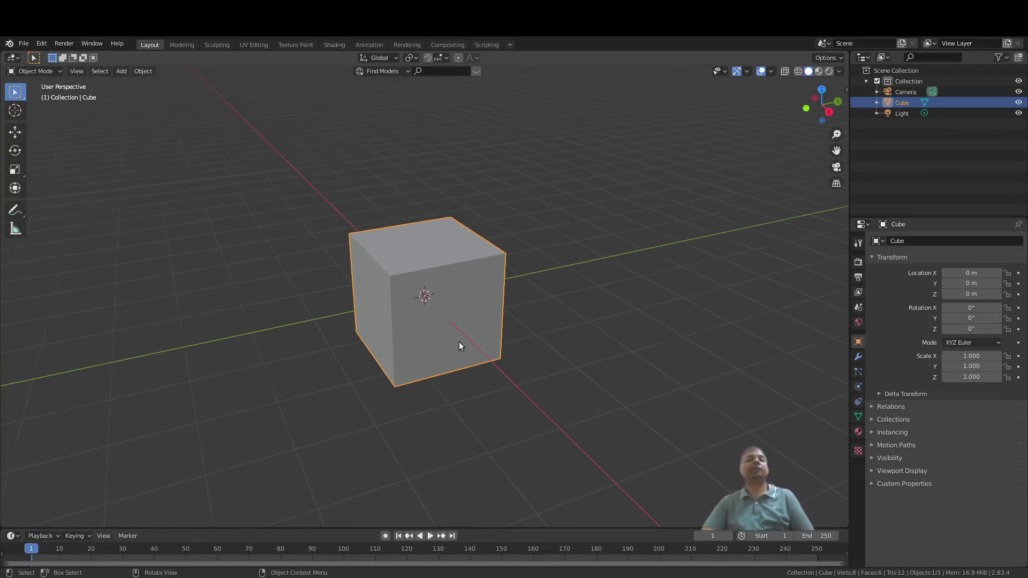
key("x")
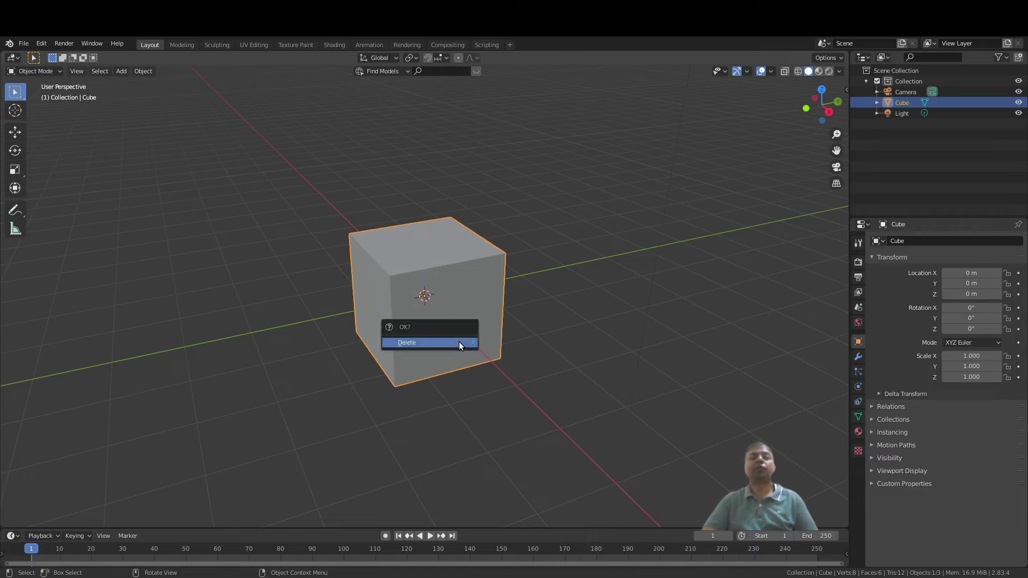
left_click(458, 342)
middle_click_drag(454, 331, 432, 342)
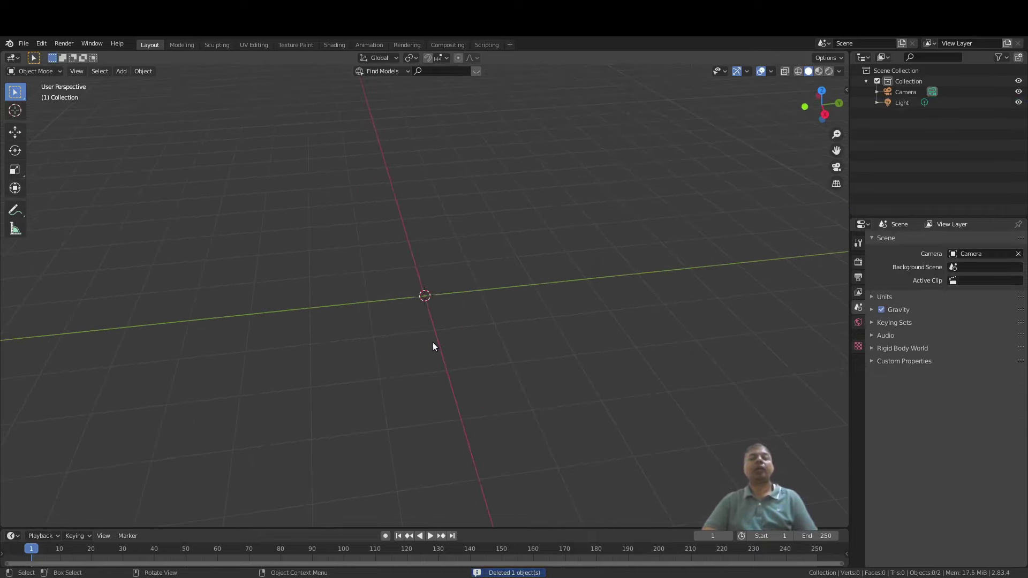
Step: Snap the 3D cursor to the world origin and add a UV sphere there
key("shift+s")
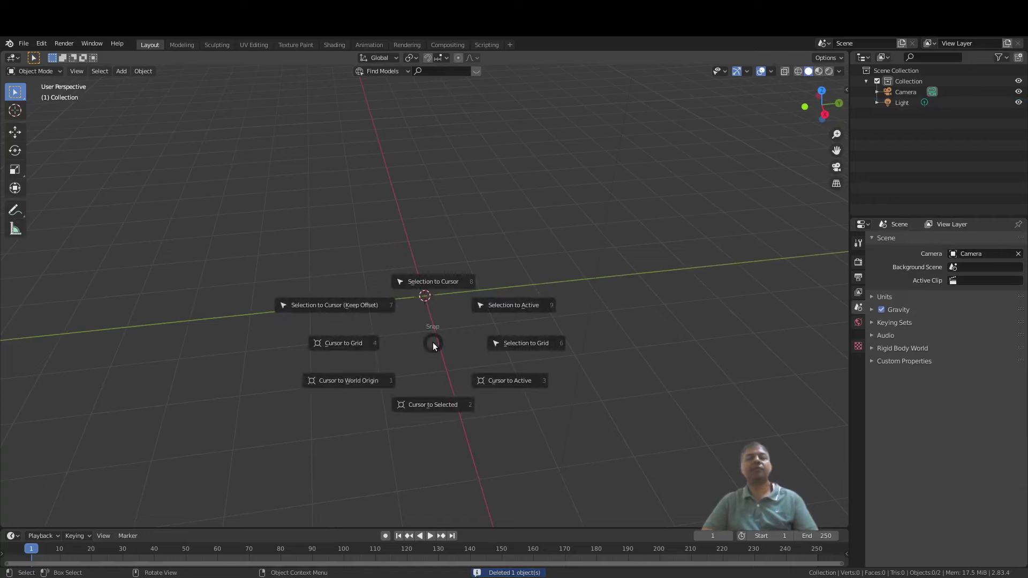
left_click(353, 380)
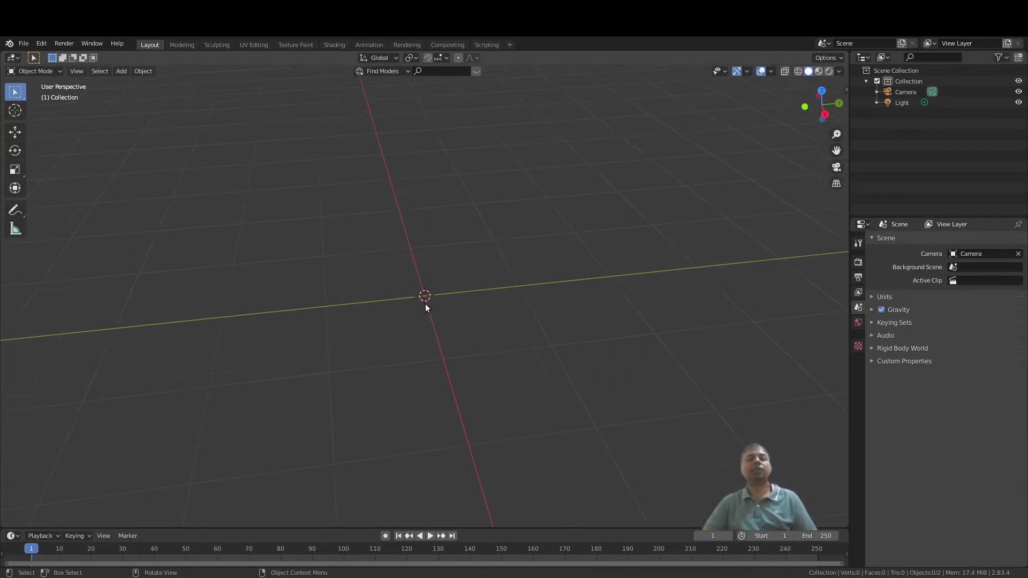
key("shift+a")
mouse_move(425, 303)
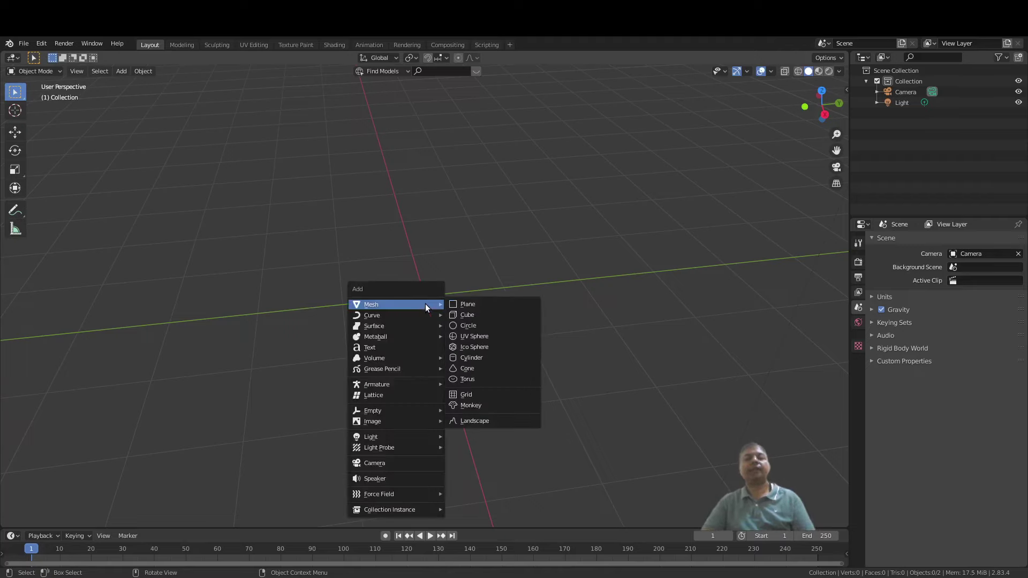
left_click(497, 332)
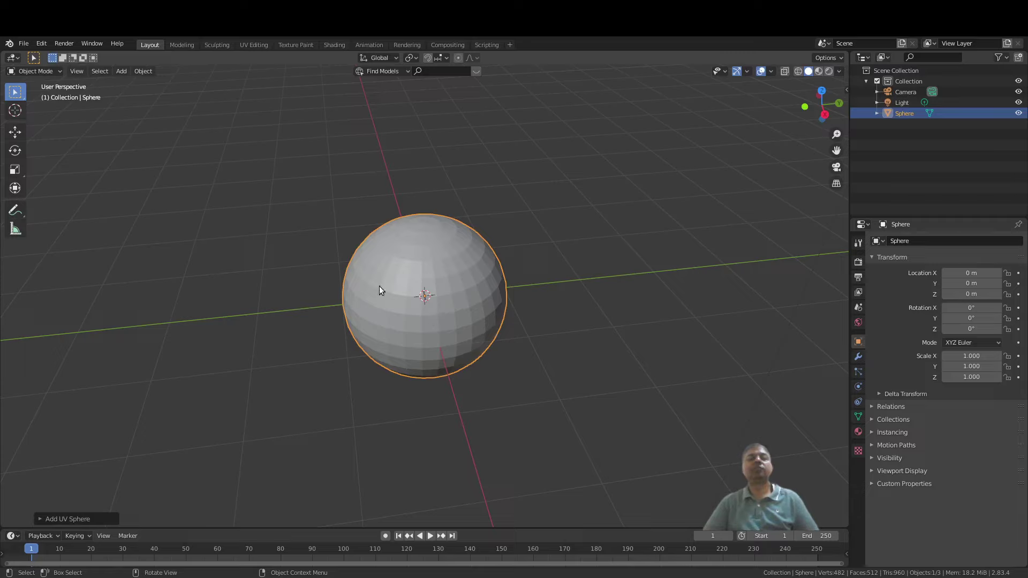
Step: Put the sphere in Sculpt Mode and enable Dyntopo with a 6 px detail size and smooth shading
left_click(43, 72)
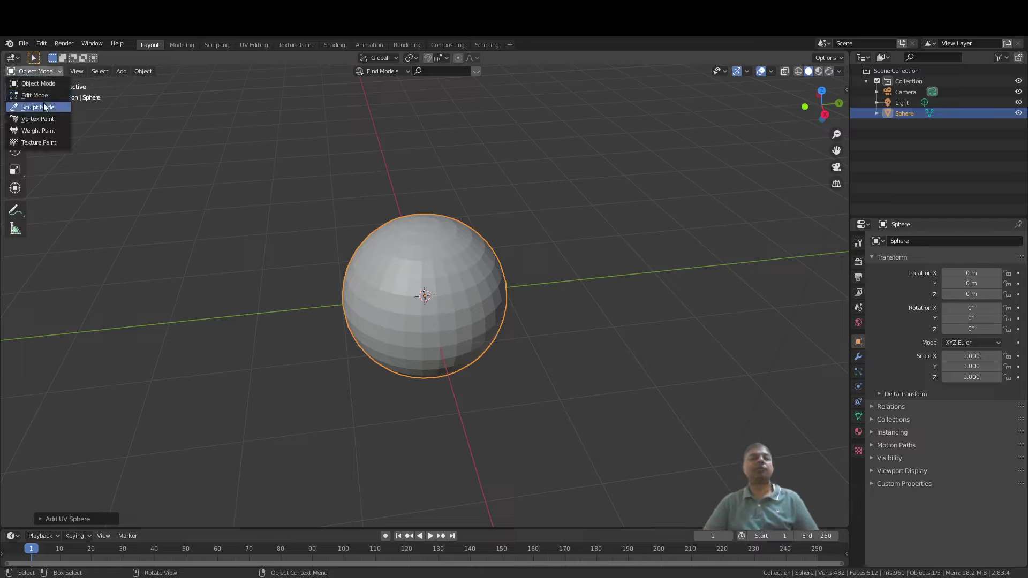
left_click(45, 107)
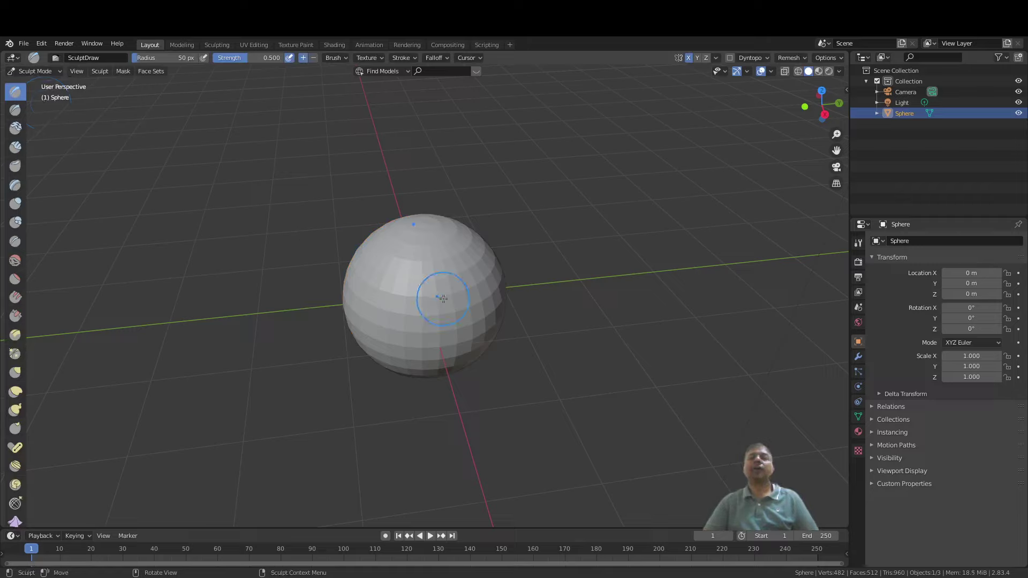
left_click(730, 58)
left_click(703, 90)
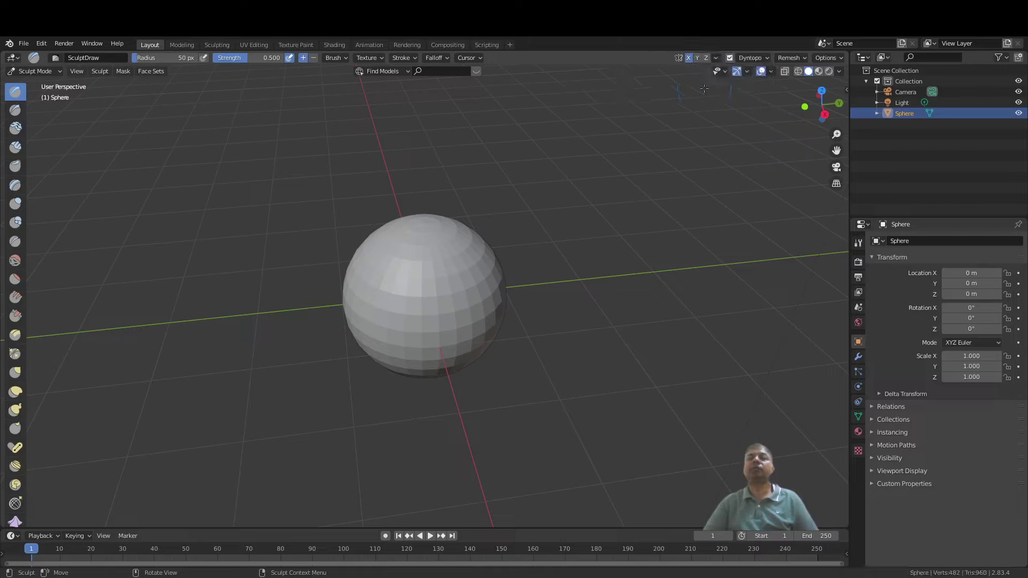
left_click(767, 58)
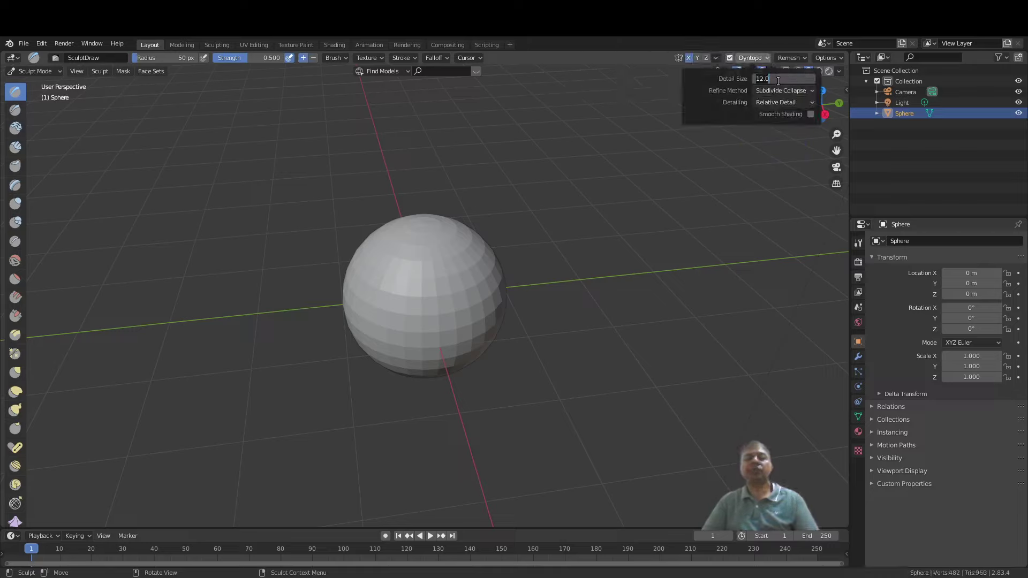
left_click(809, 114)
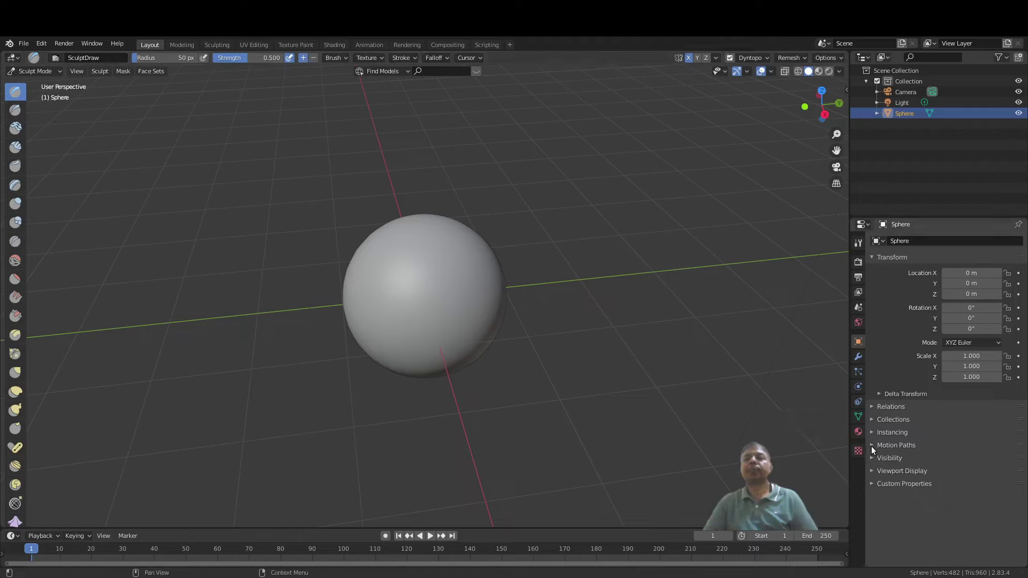
Step: Display the active brush settings and expand the Symmetry options to check the mirror axes
left_click(858, 244)
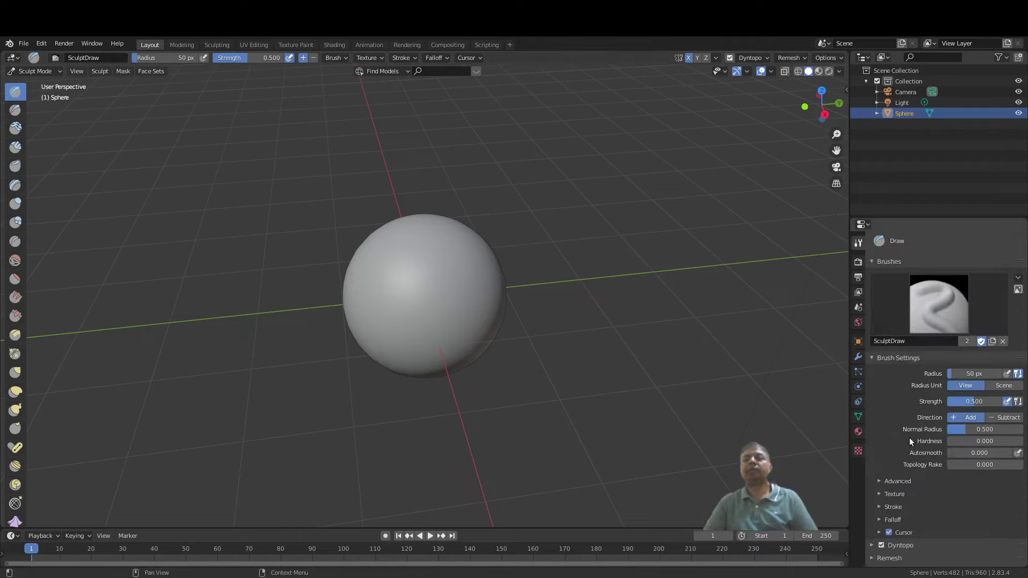
scroll(905, 466, "down", 2)
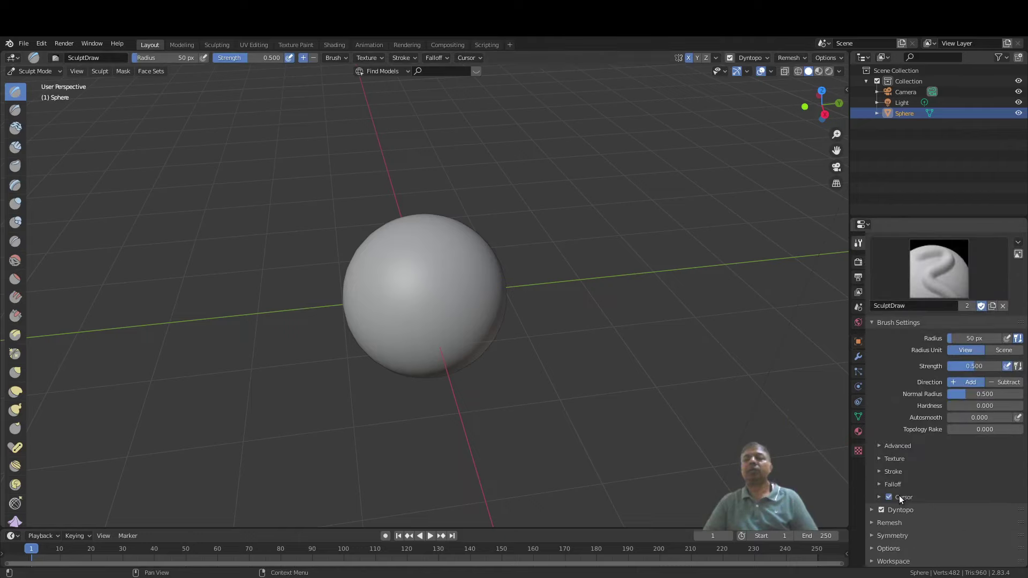
left_click(882, 535)
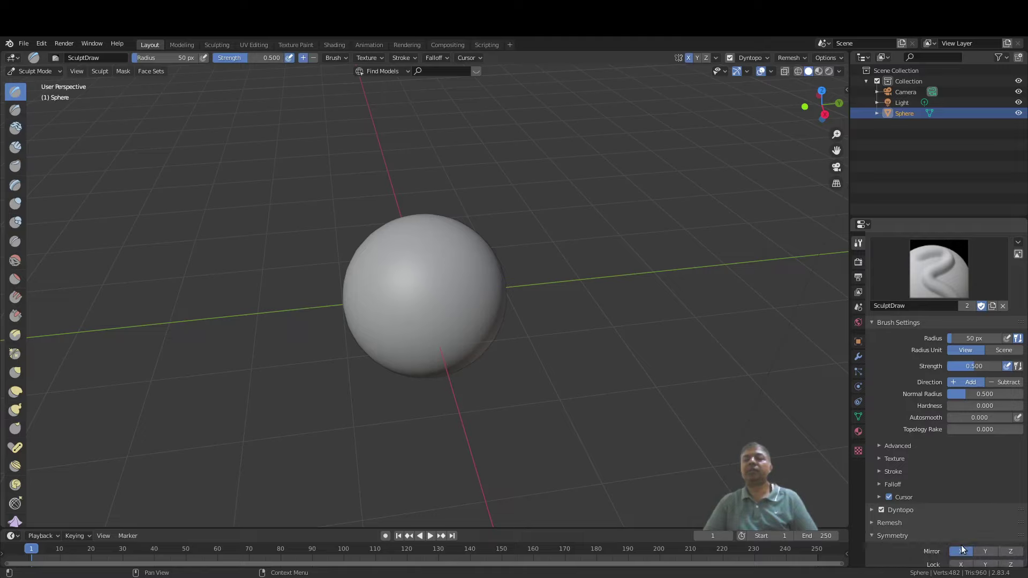
Step: In the right orthographic view, pull the sphere's negative Y side outward into a snout using Snake Hook with a 228 px radius
middle_click_drag(403, 292, 385, 289)
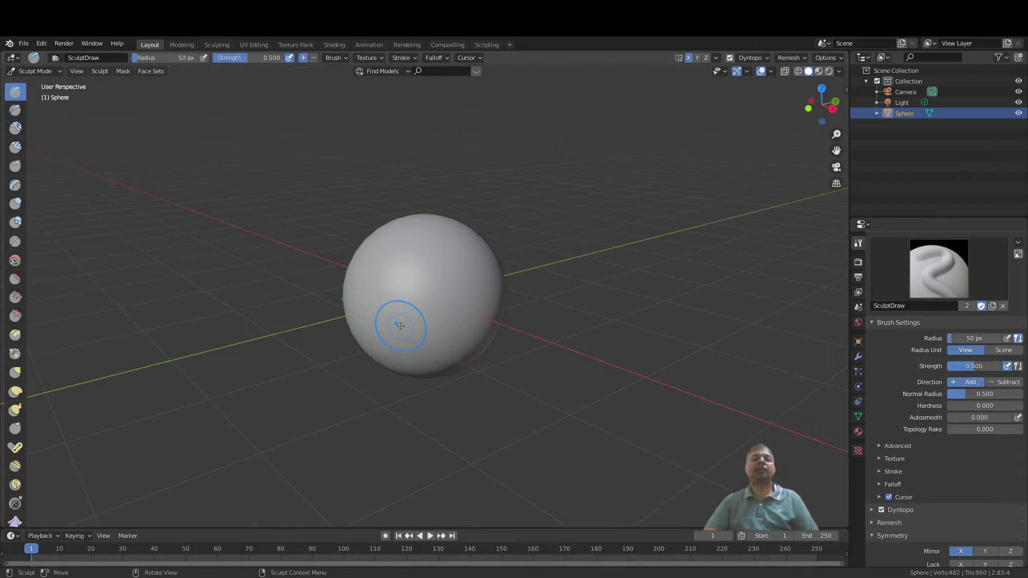
key("KP_3")
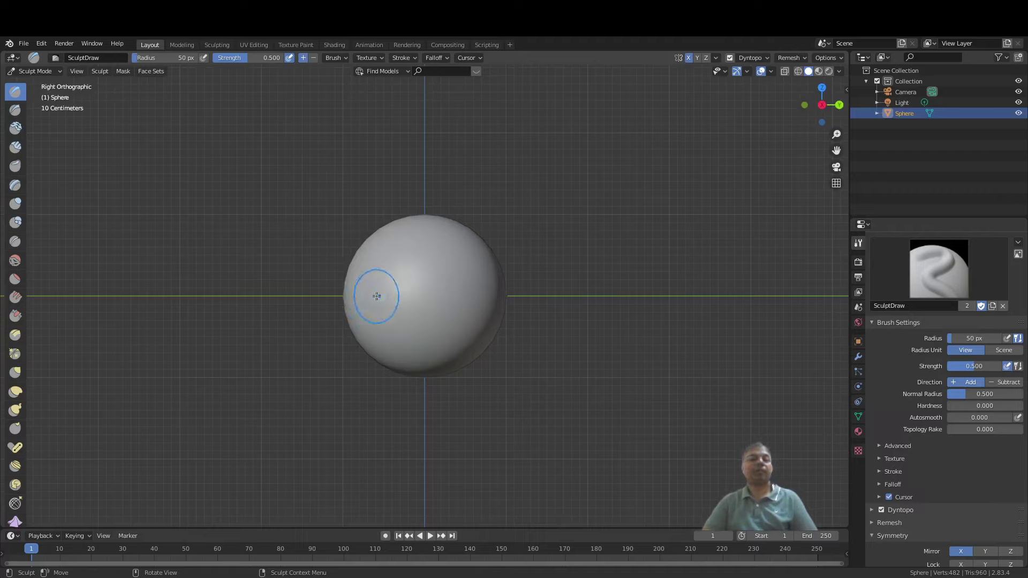
key("k")
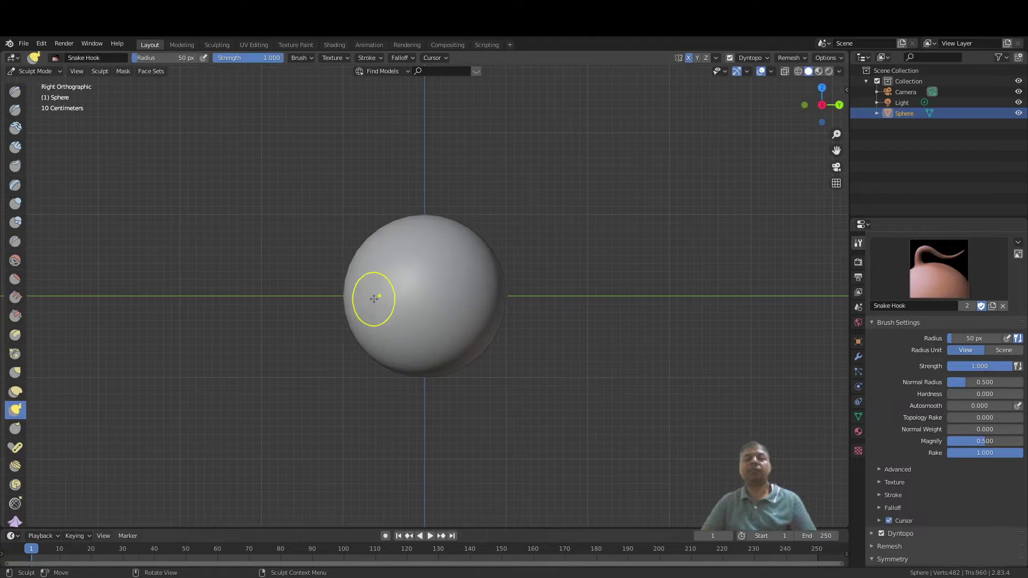
key("f")
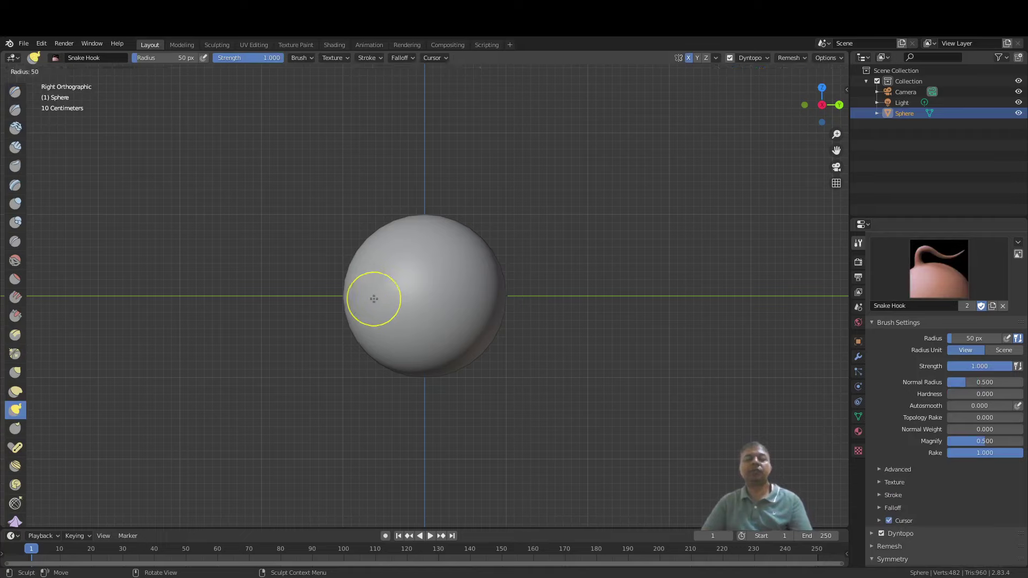
left_click(468, 299)
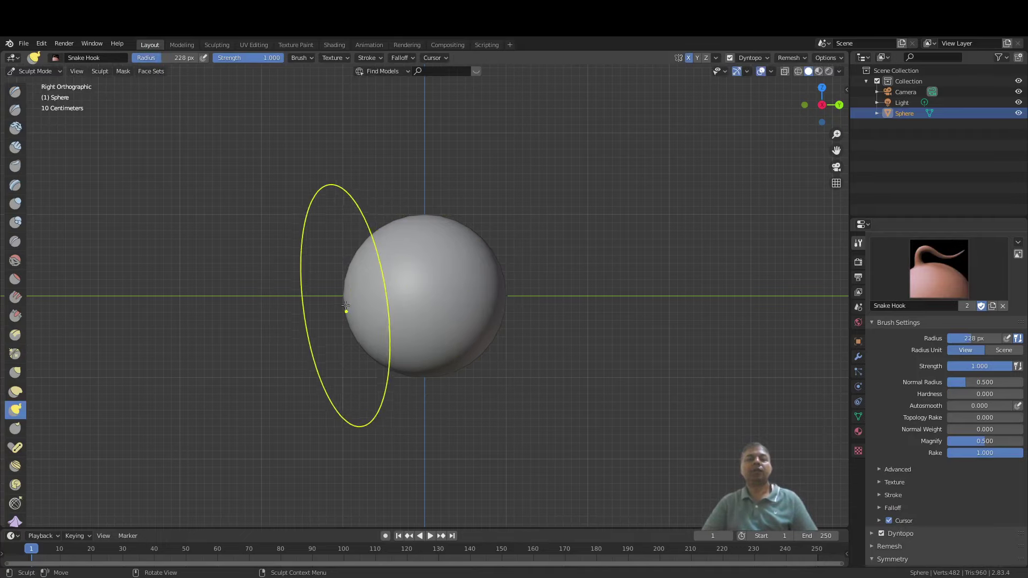
left_click_drag(346, 304, 276, 310)
mouse_move(276, 310)
middle_mouse_down()
mouse_move(381, 345)
mouse_move(350, 373)
mouse_move(381, 388)
mouse_move(310, 344)
mouse_move(298, 323)
middle_mouse_up()
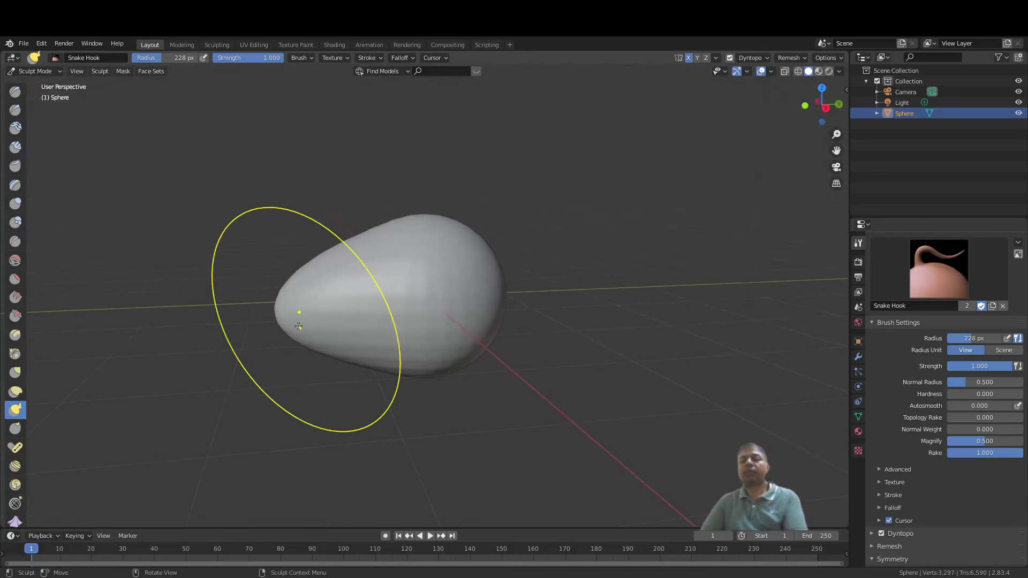
Step: Refine the snout's upper and lower contours and its side with short Snake Hook strokes
key("KP_3")
left_click_drag(305, 268, 306, 281)
left_click_drag(374, 356, 379, 337)
mouse_move(359, 302)
middle_mouse_down()
mouse_move(435, 373)
mouse_move(480, 395)
middle_mouse_up()
scroll(479, 395, "up", 1)
left_click_drag(501, 376, 478, 378)
mouse_move(478, 378)
middle_mouse_down()
mouse_move(399, 306)
mouse_move(398, 287)
middle_mouse_up()
Step: Extend the snout from its underside with Snake Hook and push its upper surface back toward the head to form a brow
scroll(369, 303, "up", 3)
left_click_drag(321, 367, 344, 340)
middle_click_drag(344, 339, 384, 270)
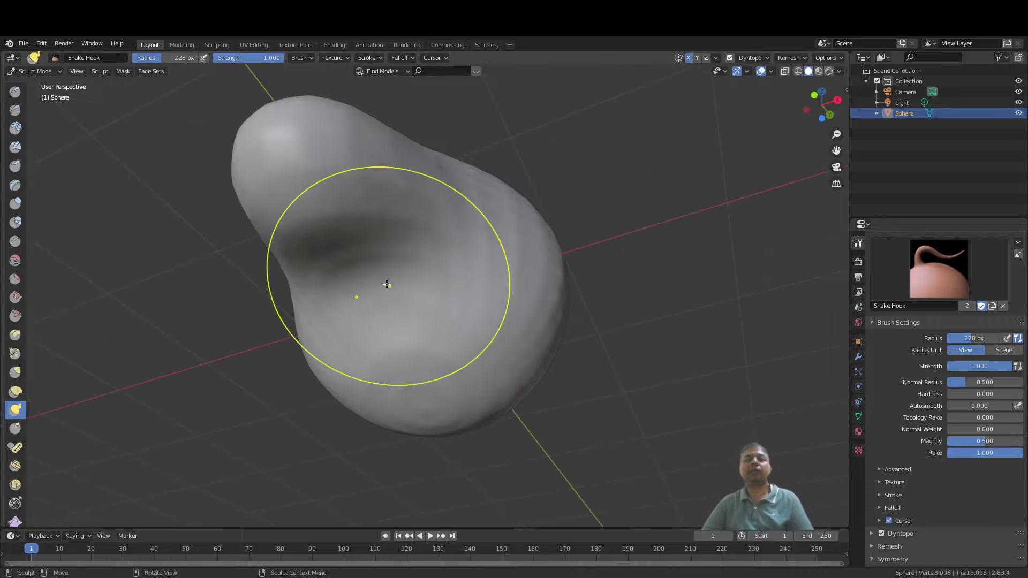
left_click_drag(359, 236, 309, 154)
mouse_move(332, 215)
middle_mouse_down()
mouse_move(310, 310)
mouse_move(285, 283)
middle_mouse_up()
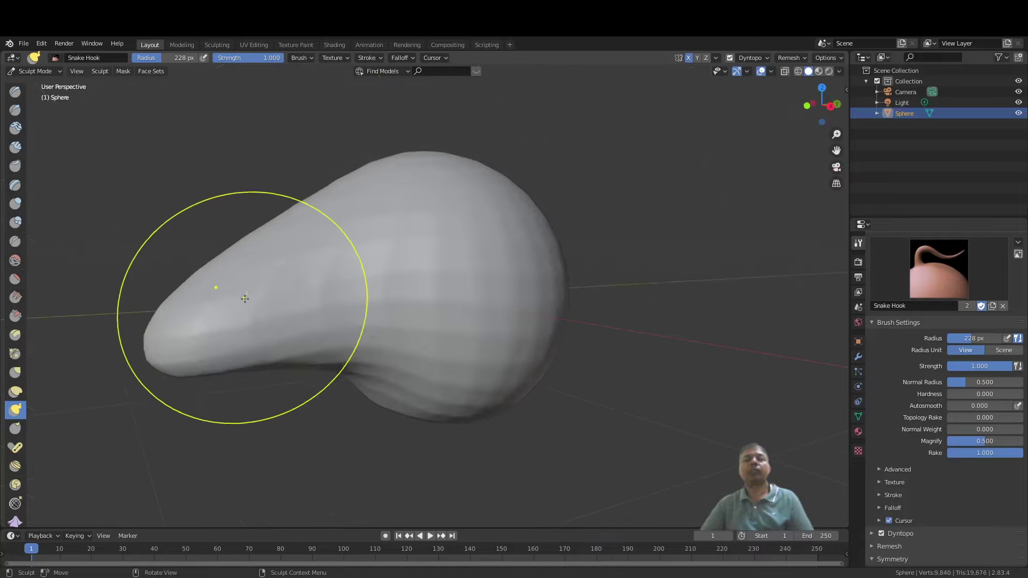
mouse_move(241, 298)
left_mouse_down()
mouse_move(266, 236)
mouse_move(294, 236)
mouse_move(298, 275)
mouse_move(344, 298)
mouse_move(346, 279)
left_mouse_up()
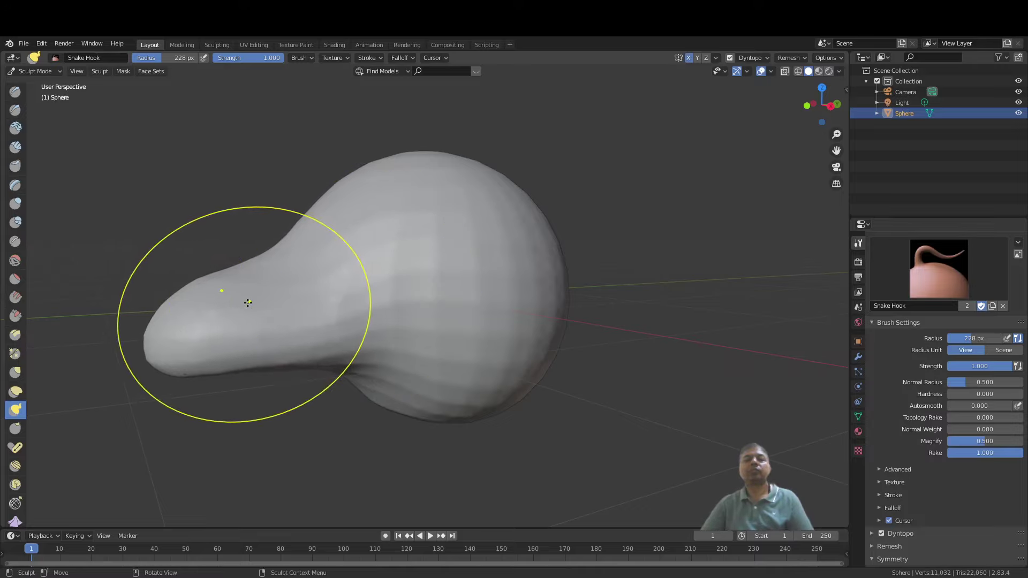
Step: Try a Snake Hook stroke on the underside of the head and undo the last stroke
middle_click_drag(226, 348, 262, 360)
middle_click_drag(250, 434, 352, 338)
left_click_drag(406, 305, 416, 324)
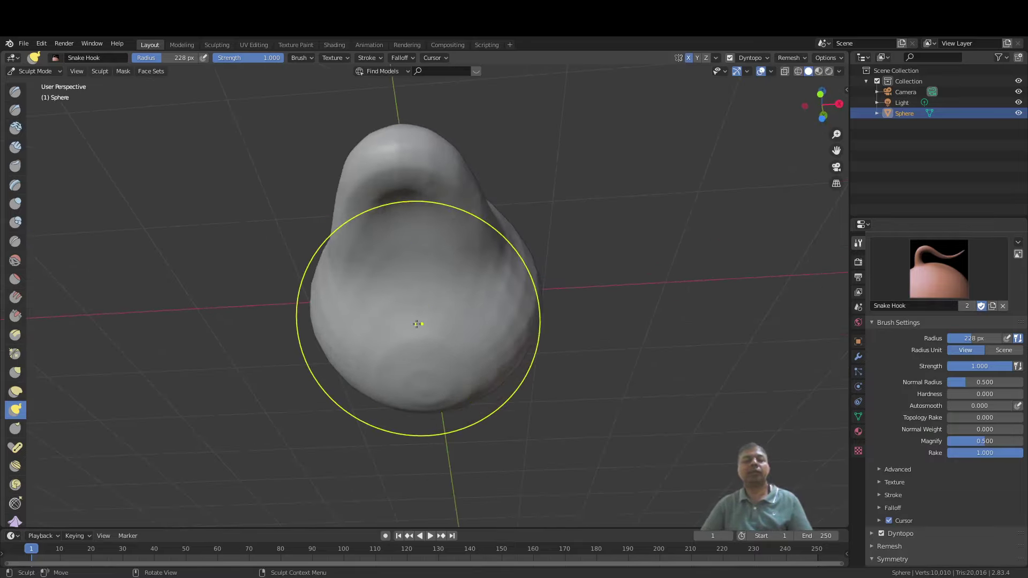
middle_click_drag(417, 323, 383, 444)
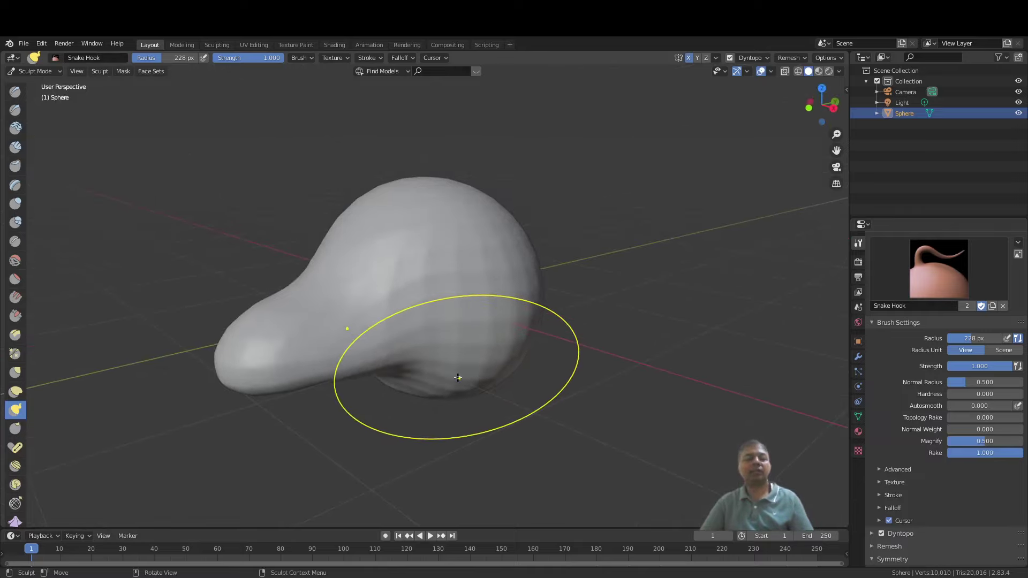
key("ctrl+z")
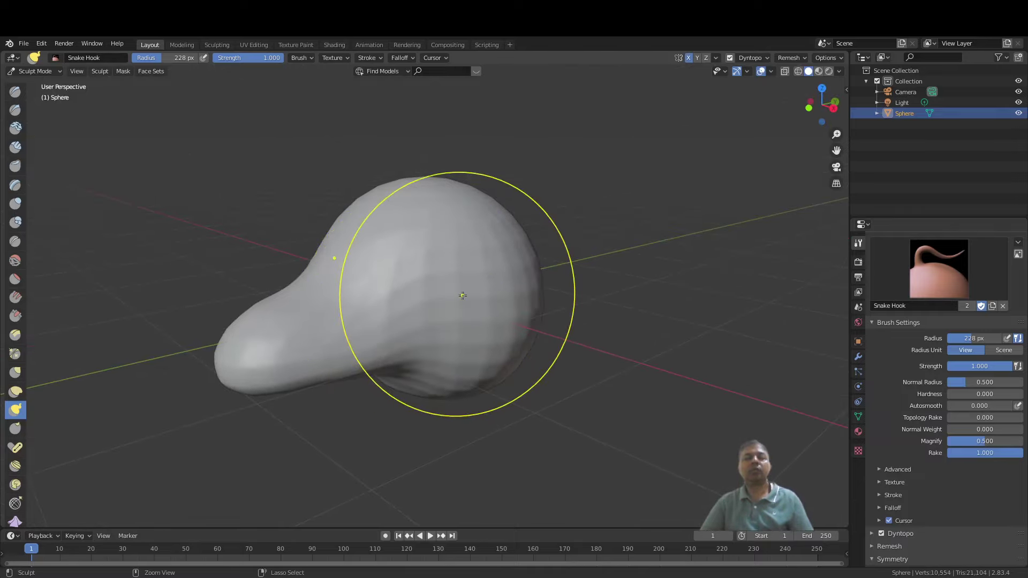
Step: Build up volume on the sides of the head using the Draw brush with a 228 px radius and 0.500 strength
key("x")
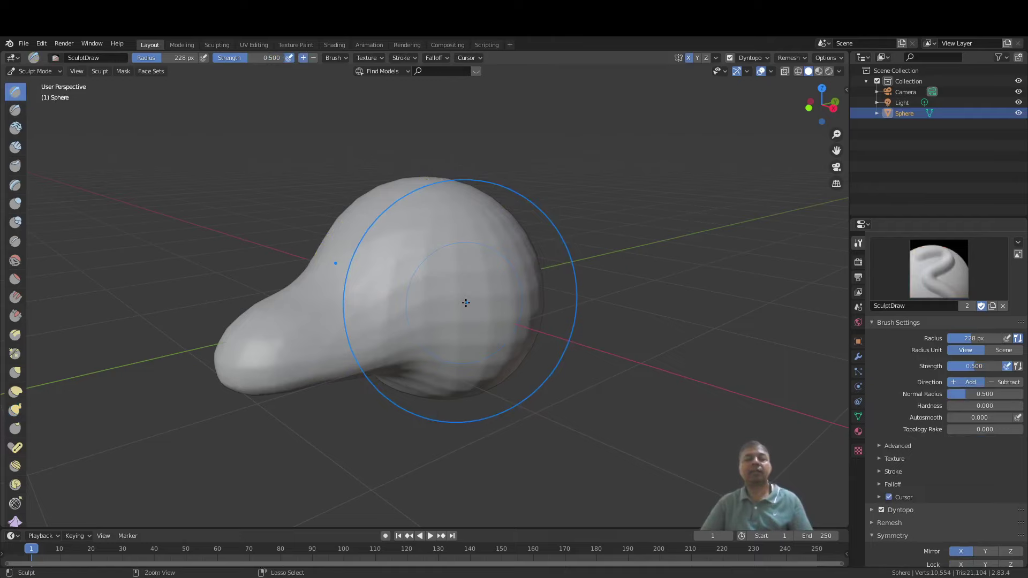
middle_click_drag(481, 315, 471, 330)
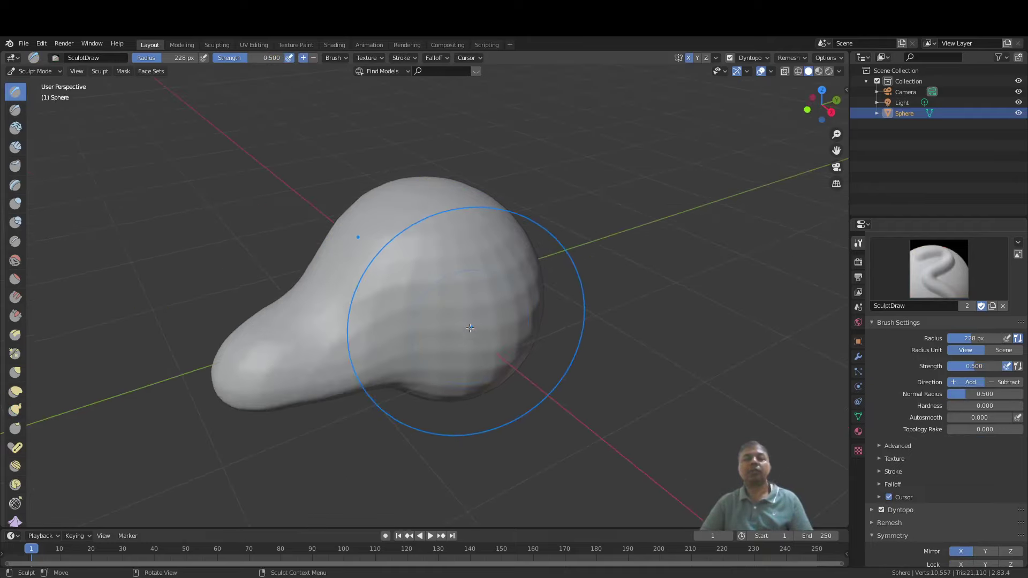
left_click_drag(471, 293, 472, 277)
mouse_move(551, 297)
middle_mouse_down()
mouse_move(470, 335)
mouse_move(453, 324)
middle_mouse_up()
left_click_drag(451, 323, 436, 369)
mouse_move(436, 369)
middle_mouse_down()
mouse_move(457, 358)
mouse_move(423, 349)
middle_mouse_up()
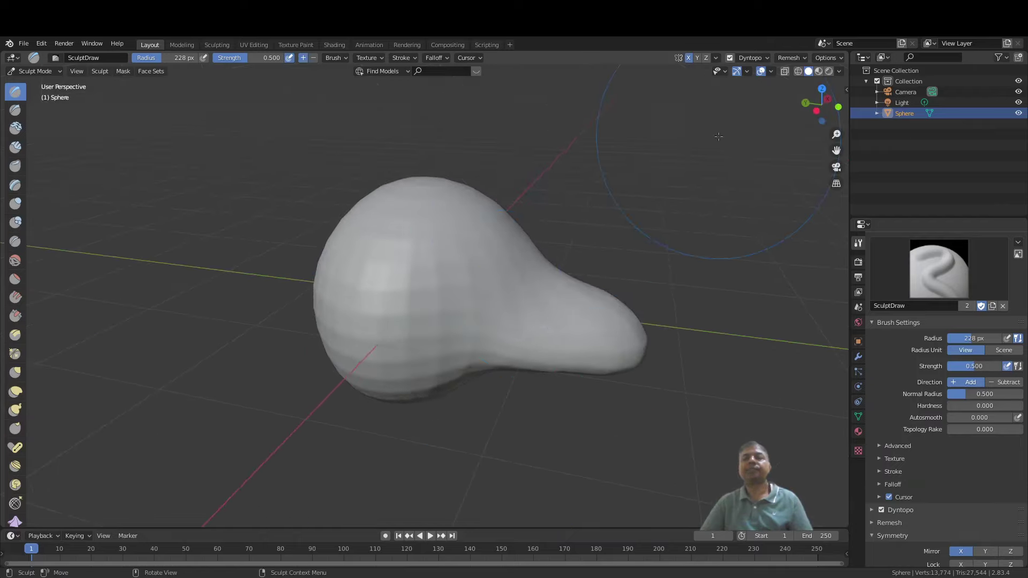
Step: Switch to the Mask brush and set its radius to 130 px and its strength to 1.000
left_click(752, 57)
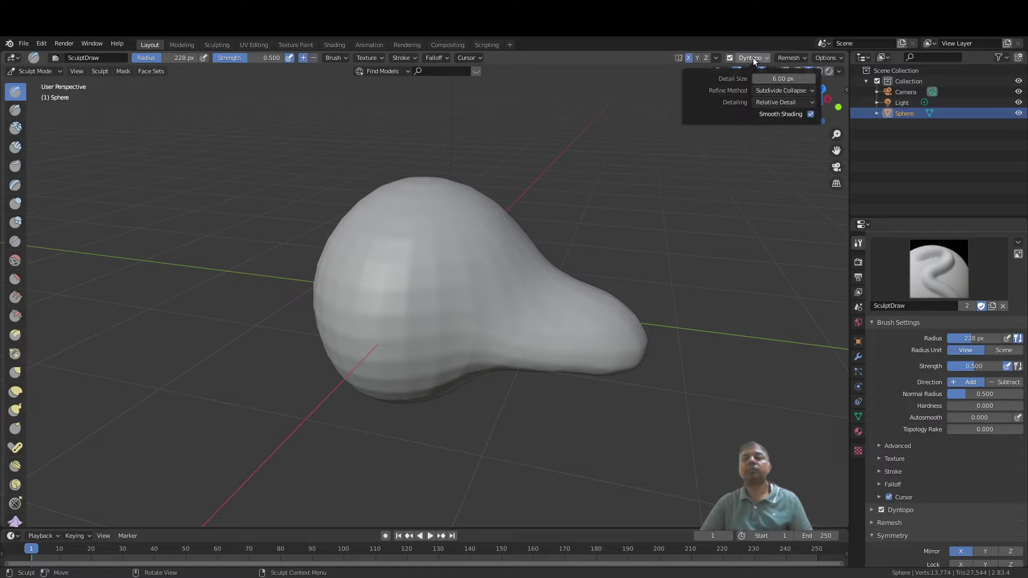
mouse_move(574, 328)
middle_mouse_down()
mouse_move(528, 275)
mouse_move(478, 295)
mouse_move(404, 269)
mouse_move(463, 212)
middle_mouse_up()
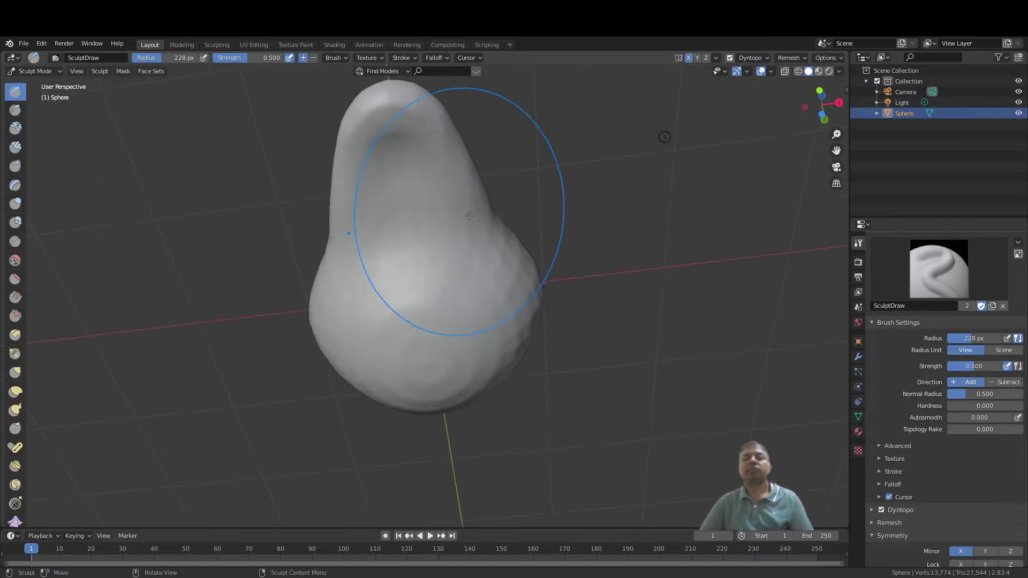
scroll(463, 225, "up", 1)
middle_click_drag(456, 292, 453, 330)
scroll(454, 326, "up", 1)
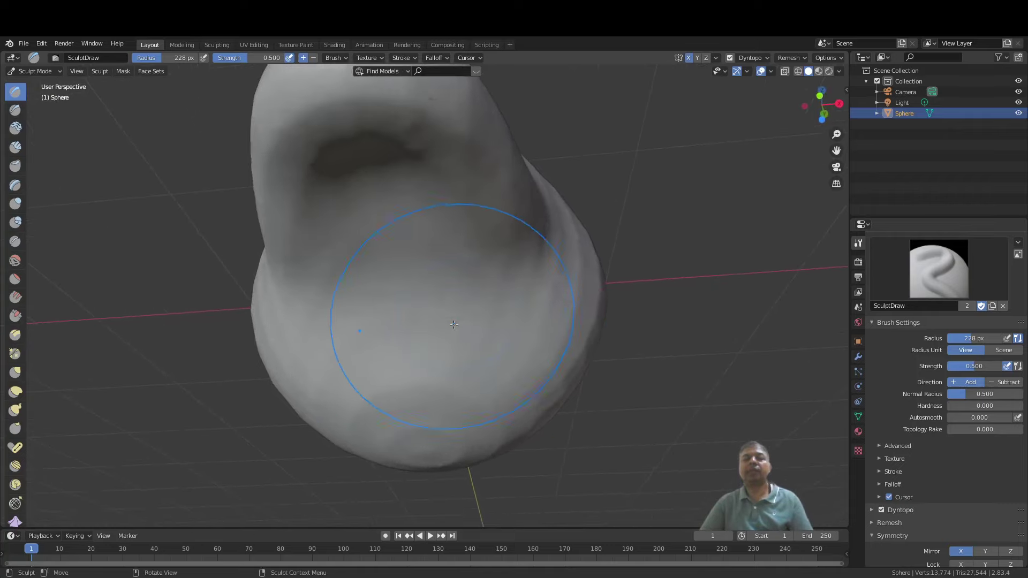
scroll(442, 360, "down", 1)
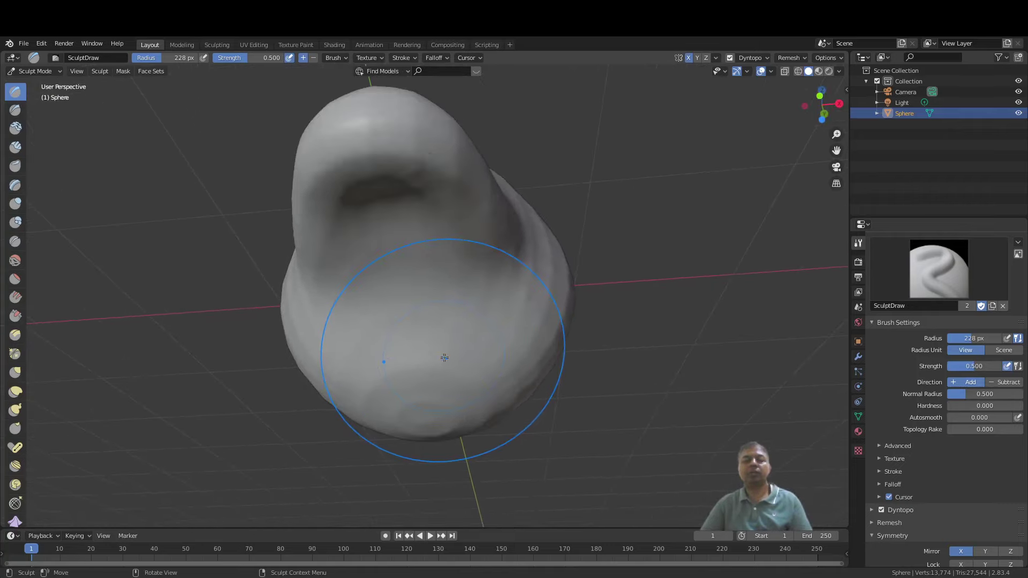
key("m")
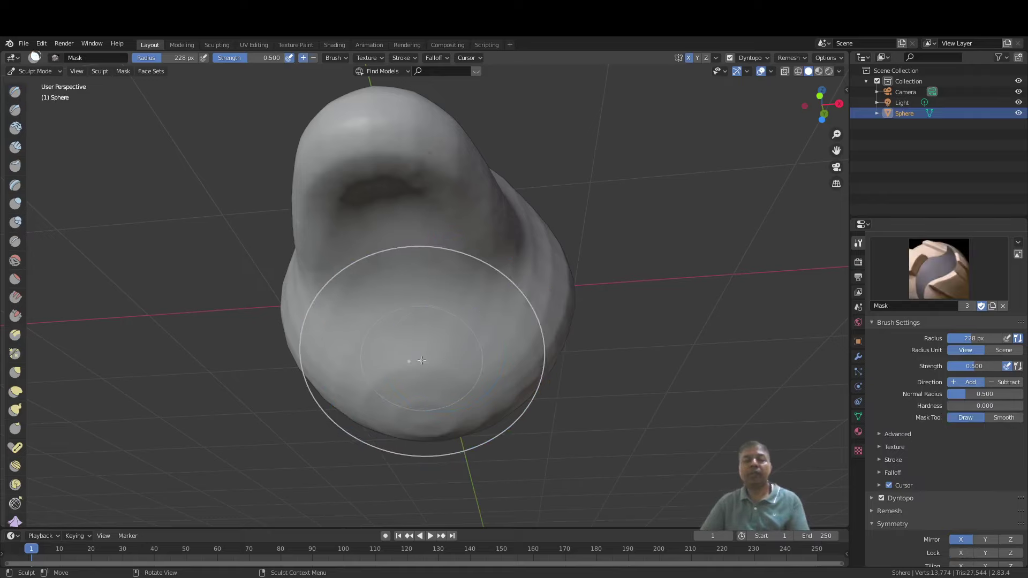
key("f")
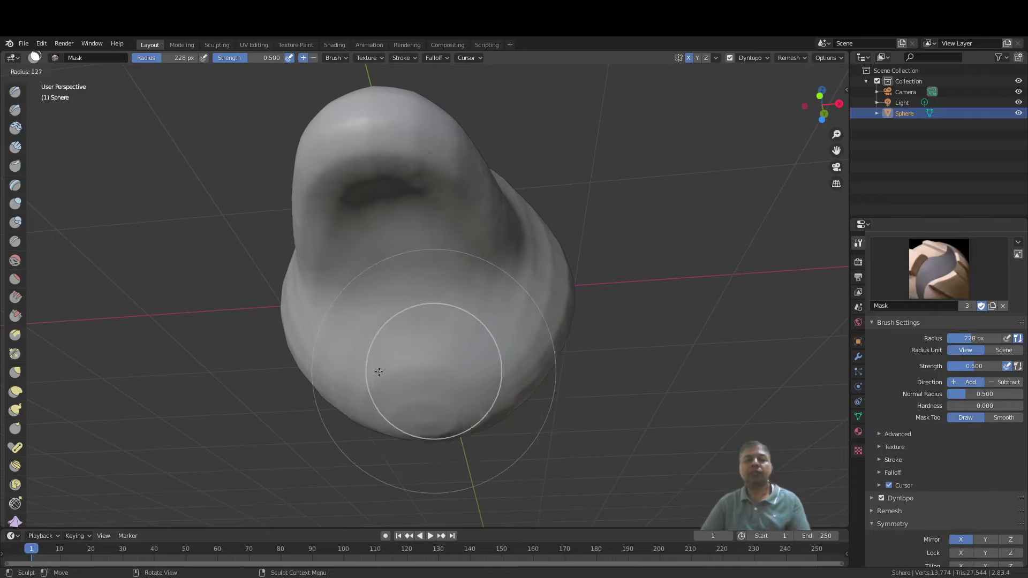
left_click(405, 370)
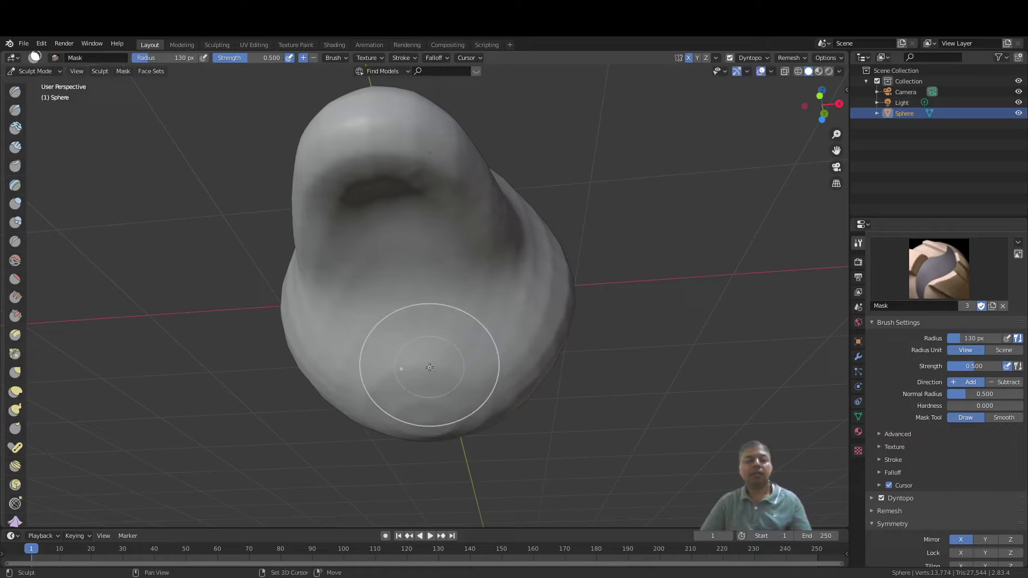
key("shift+f")
left_click(429, 367)
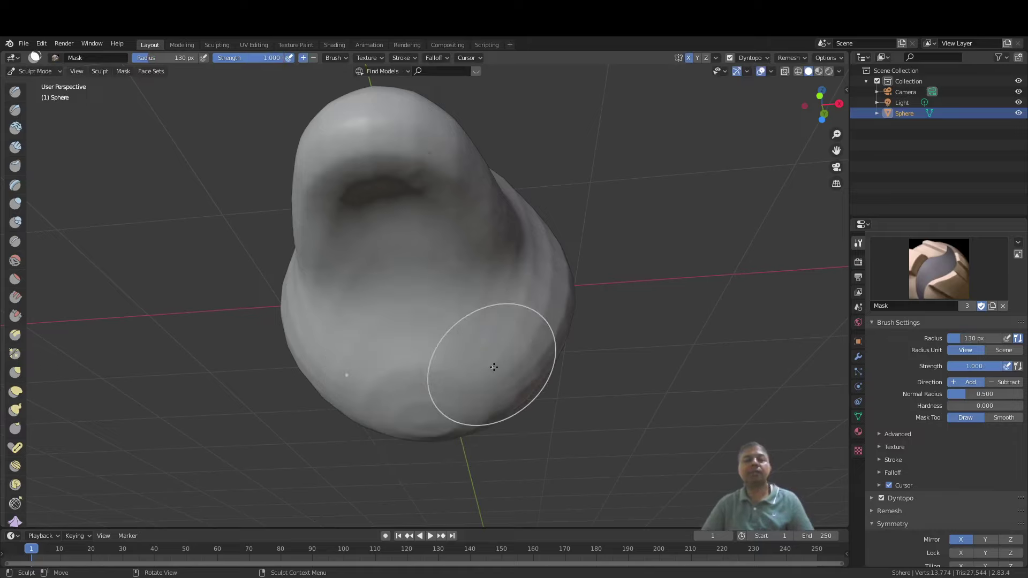
Step: Paint a mask across the underside of the head below the snout and invert it
mouse_move(387, 351)
left_mouse_down()
mouse_move(462, 346)
mouse_move(417, 394)
mouse_move(482, 372)
mouse_move(481, 332)
left_mouse_up()
left_click_drag(412, 374, 475, 338)
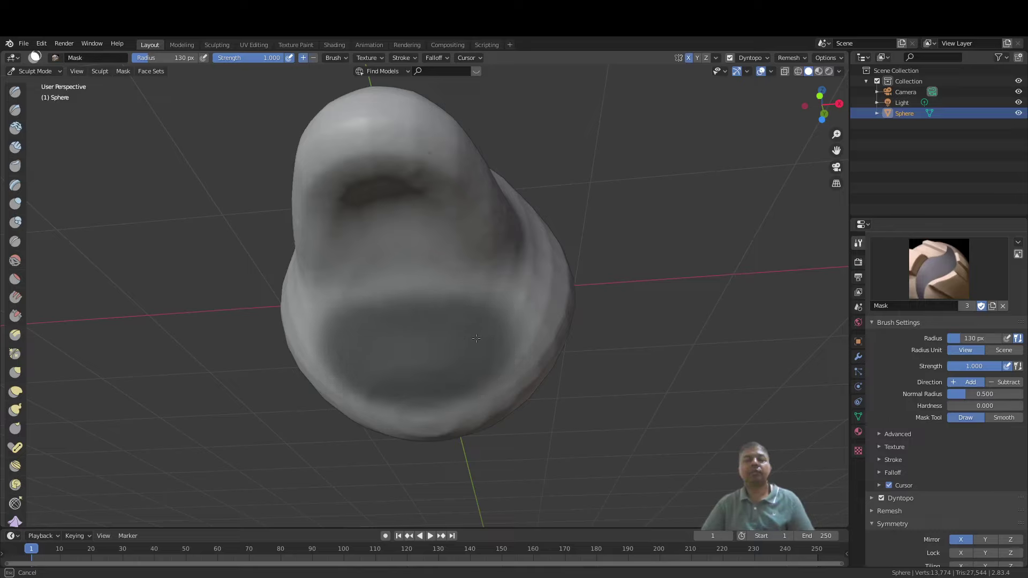
left_click_drag(415, 372, 460, 355)
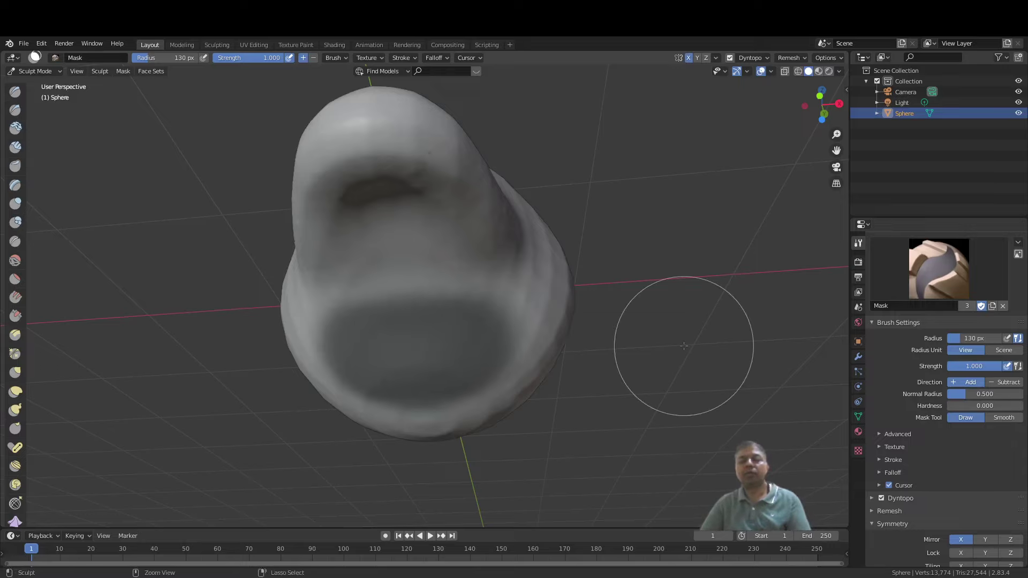
key("ctrl+i")
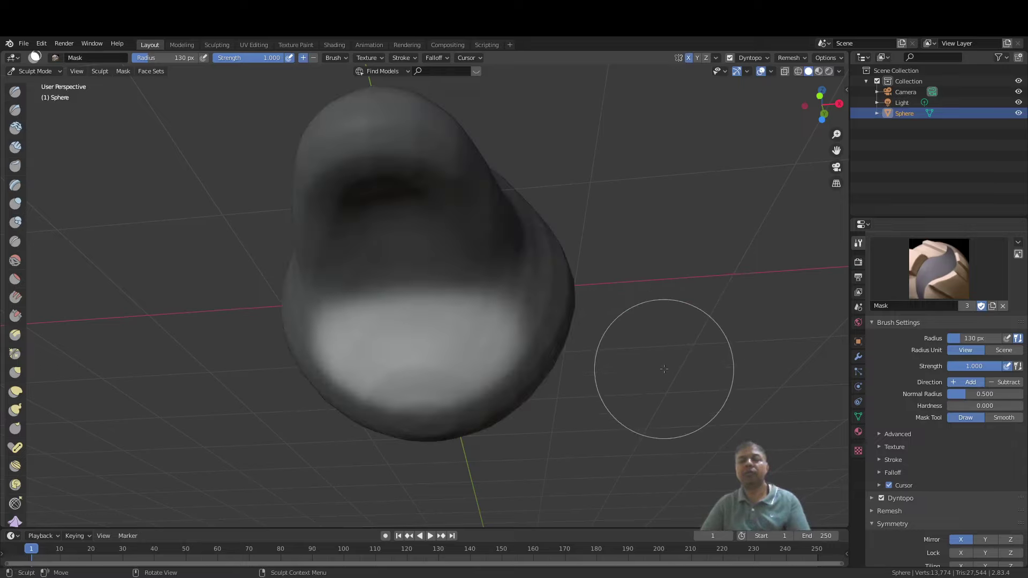
Step: Pull a lower jaw forward and down from the unmasked area using Snake Hook with a 281 px radius
middle_click_drag(653, 351, 575, 389)
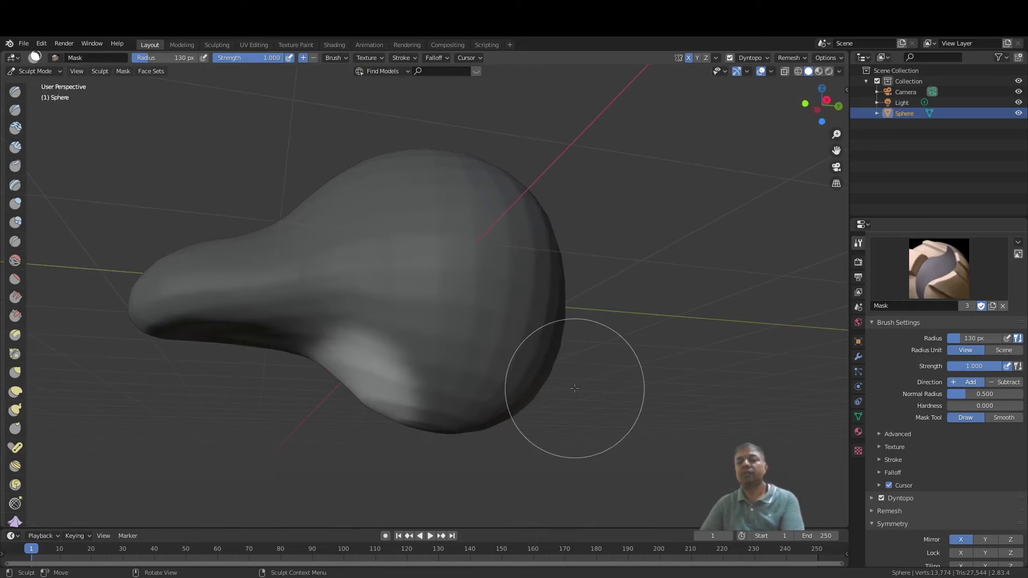
key("KP_3")
middle_click_drag(501, 416, 635, 368, "shift")
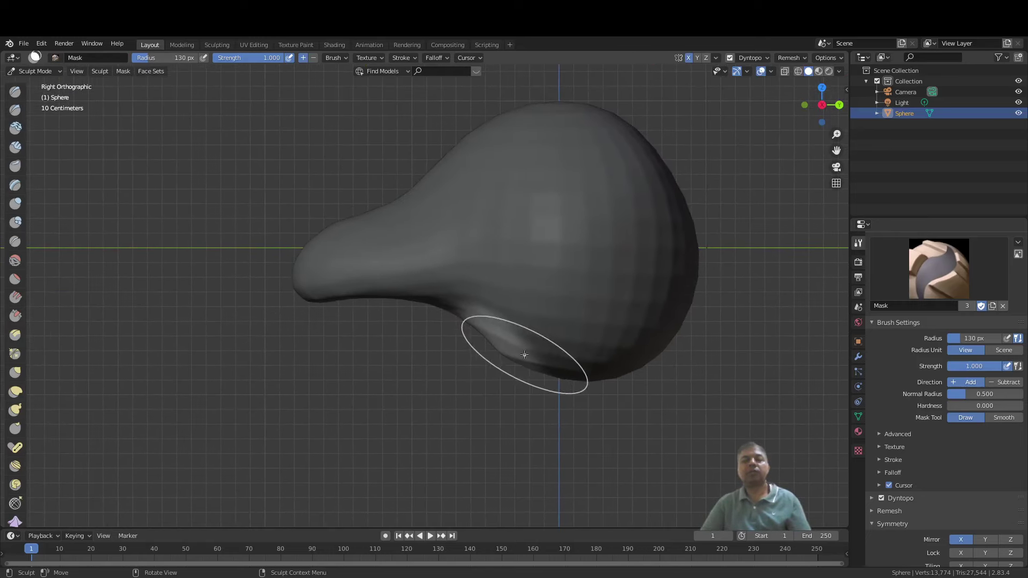
key("k")
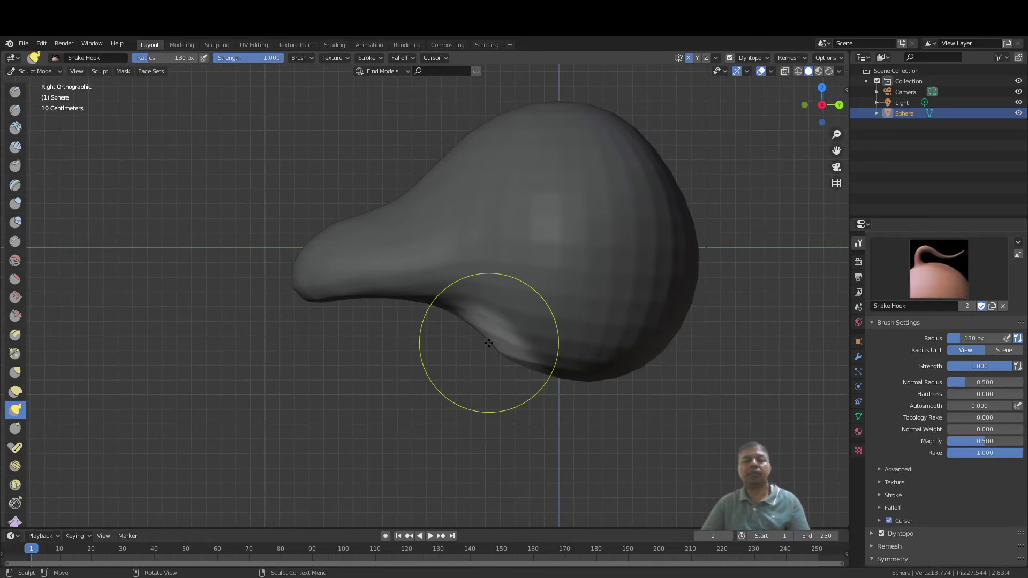
key("f")
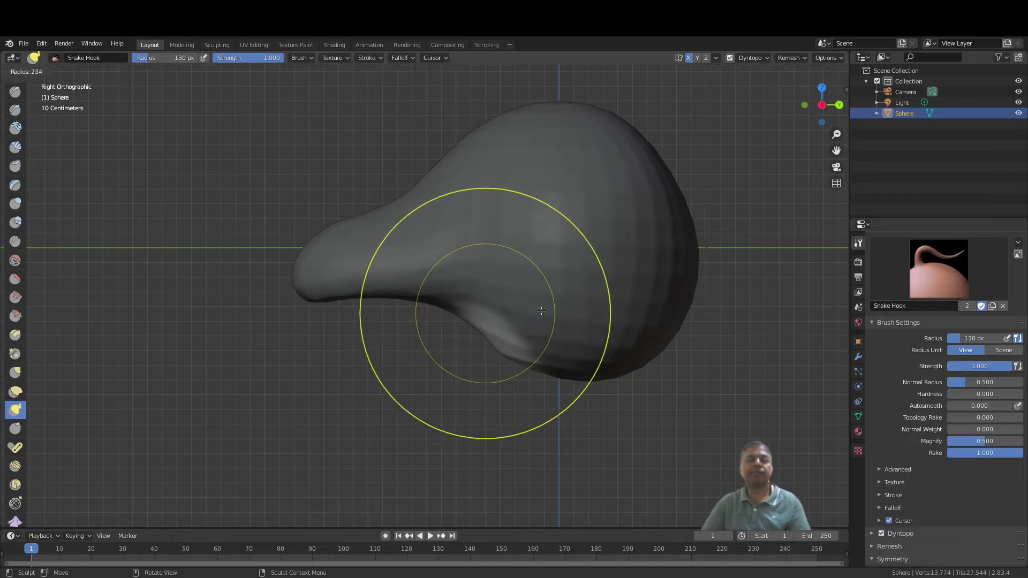
left_click(484, 339)
mouse_move(484, 343)
left_mouse_down()
mouse_move(455, 365)
mouse_move(399, 363)
mouse_move(349, 380)
mouse_move(392, 395)
mouse_move(394, 382)
left_mouse_up()
mouse_move(396, 383)
middle_mouse_down()
mouse_move(571, 391)
mouse_move(409, 390)
middle_mouse_up()
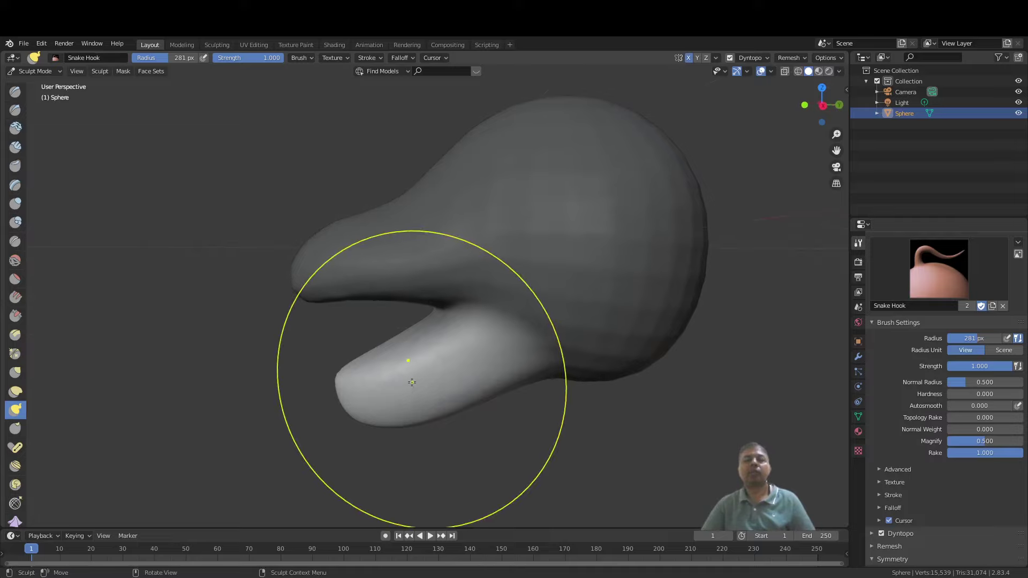
mouse_move(422, 379)
left_mouse_down()
mouse_move(418, 390)
mouse_move(383, 398)
left_mouse_up()
mouse_move(388, 393)
middle_mouse_down()
mouse_move(447, 358)
mouse_move(525, 365)
mouse_move(409, 381)
mouse_move(420, 372)
mouse_move(432, 402)
mouse_move(414, 392)
middle_mouse_up()
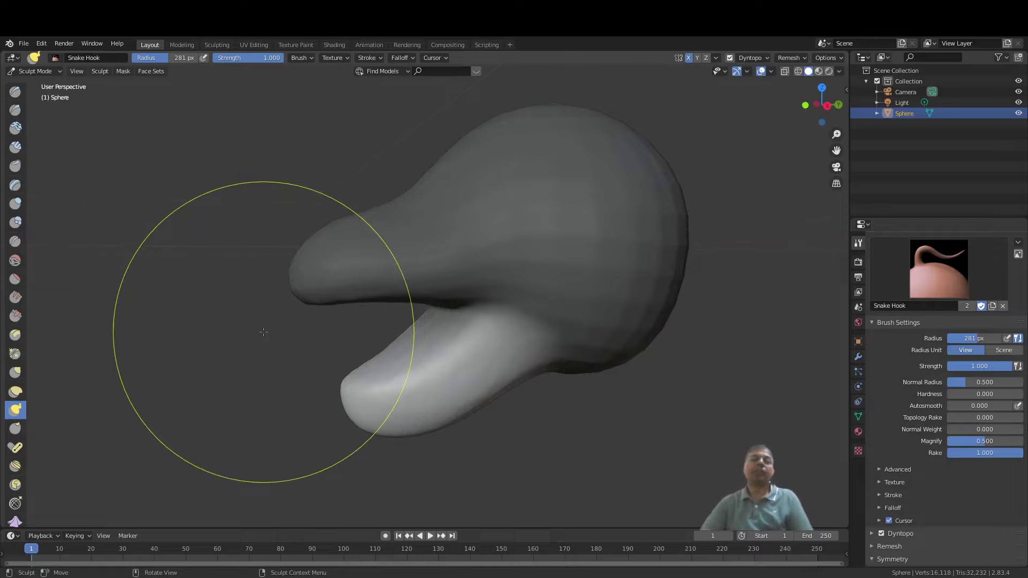
Step: Clear the mask and push the side of the snout slightly inward with Snake Hook
mouse_move(265, 332)
middle_mouse_down()
mouse_move(187, 359)
mouse_move(250, 334)
mouse_move(359, 327)
mouse_move(294, 334)
mouse_move(426, 356)
middle_mouse_up()
middle_click_drag(464, 416, 505, 328)
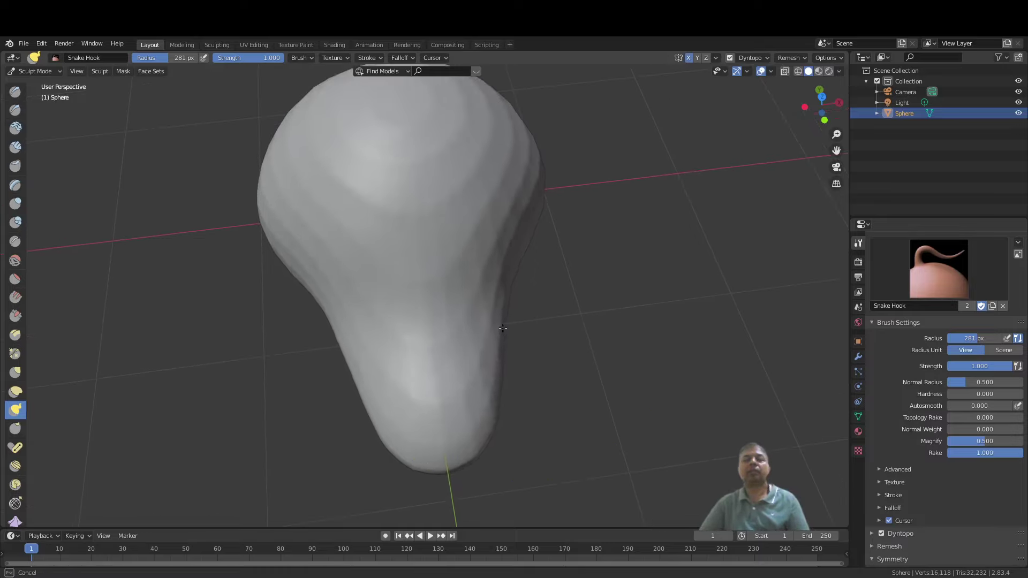
left_click_drag(503, 328, 492, 330)
Step: Shape the back of the head and pull a neck downward from its lower rear with Snake Hook
mouse_move(488, 337)
middle_mouse_down()
mouse_move(426, 294)
mouse_move(481, 298)
mouse_move(445, 322)
middle_mouse_up()
mouse_move(463, 274)
middle_mouse_down("shift")
mouse_move(478, 325)
mouse_move(490, 291)
mouse_move(450, 319)
mouse_move(458, 299)
mouse_move(375, 275)
mouse_move(445, 281)
middle_mouse_up("shift")
scroll(441, 271, "down", 2)
key("KP_3")
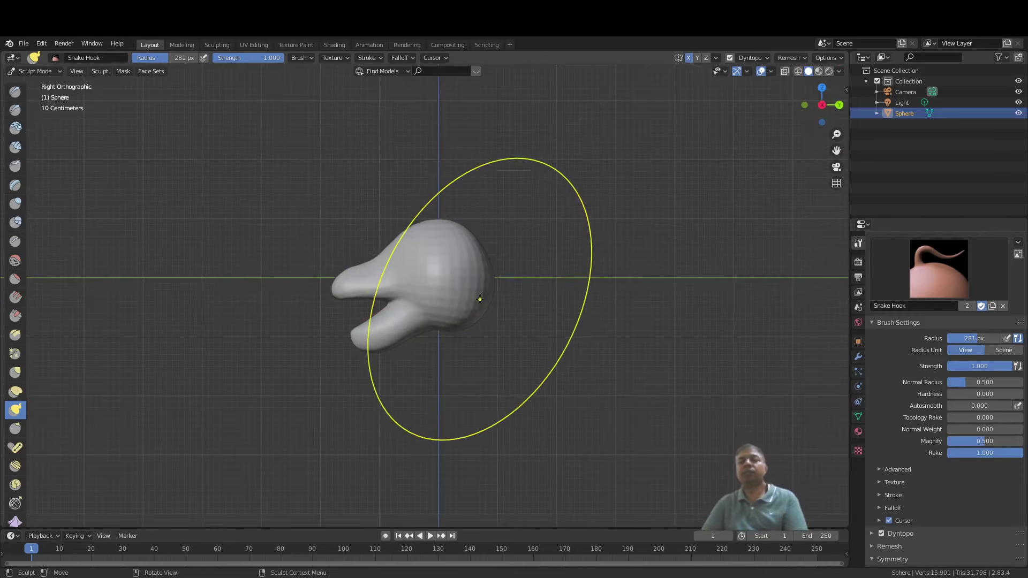
scroll(480, 298, "up", 2)
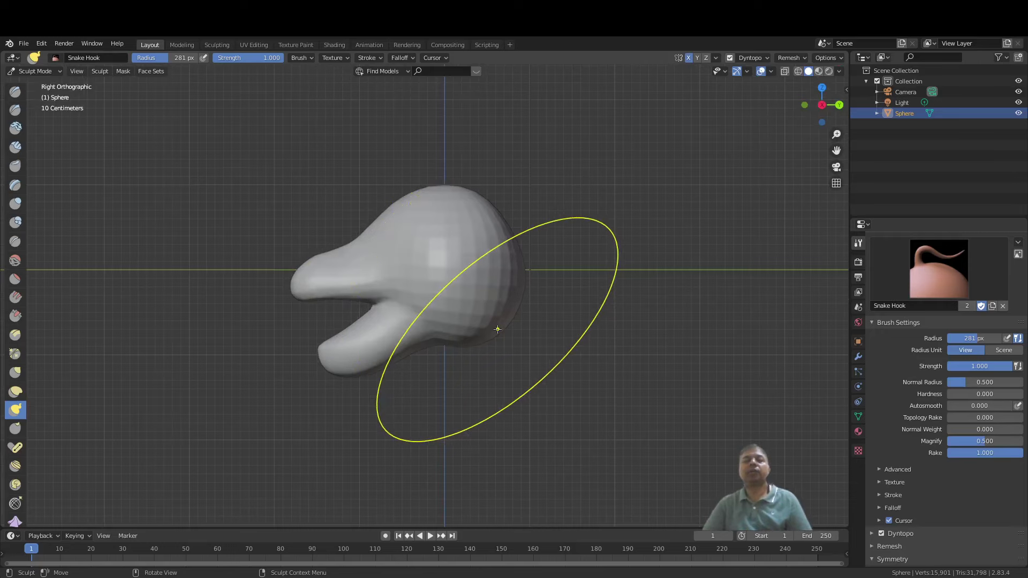
middle_click_drag(498, 330, 464, 244, "shift")
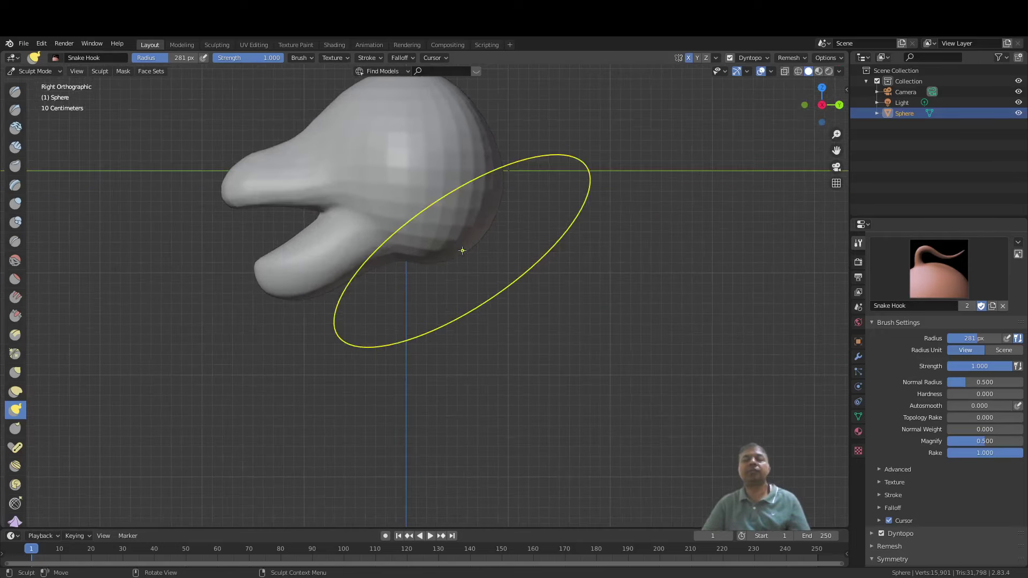
mouse_move(481, 194)
middle_mouse_down()
mouse_move(499, 268)
mouse_move(503, 201)
middle_mouse_up()
mouse_move(492, 206)
left_mouse_down()
mouse_move(501, 220)
mouse_move(521, 191)
left_mouse_up()
left_click_drag(478, 235, 496, 222)
mouse_move(496, 221)
middle_mouse_down()
mouse_move(471, 275)
mouse_move(478, 249)
middle_mouse_up()
mouse_move(478, 251)
left_mouse_down()
mouse_move(484, 298)
mouse_move(501, 283)
left_mouse_up()
left_click_drag(462, 343, 482, 345)
scroll(497, 358, "down", 2)
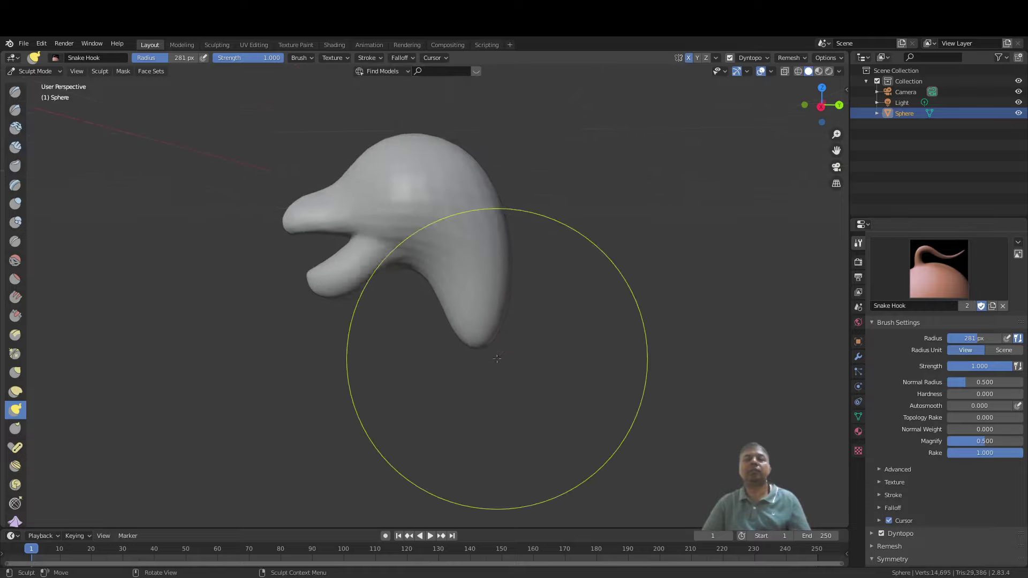
Step: Adjust the neck from the opposite side with Snake Hook so it slants backward
mouse_move(497, 358)
middle_mouse_down()
mouse_move(504, 336)
mouse_move(271, 294)
middle_mouse_up()
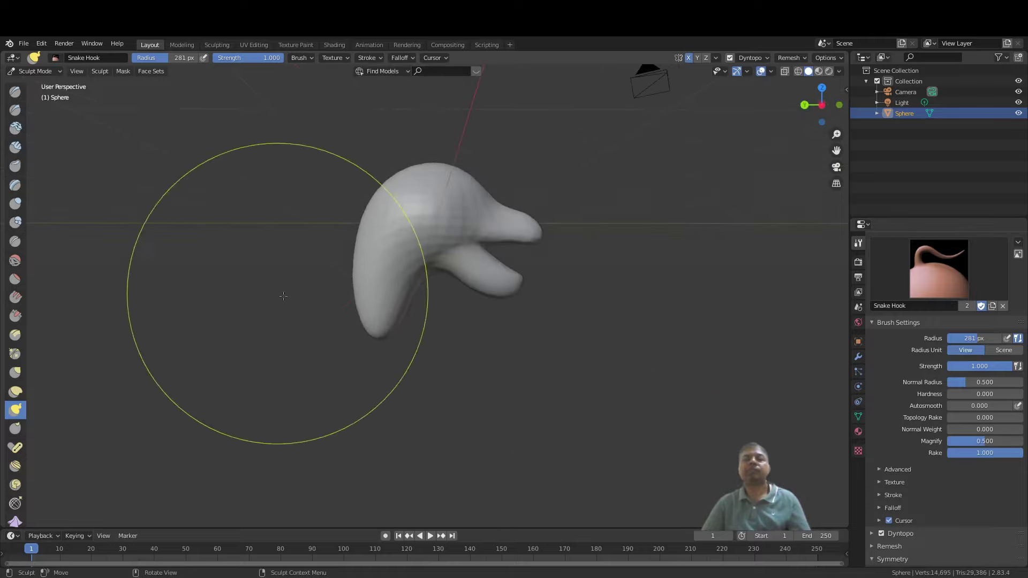
scroll(273, 291, "up", 3)
mouse_move(329, 333)
left_mouse_down()
mouse_move(311, 343)
mouse_move(287, 338)
mouse_move(291, 327)
mouse_move(279, 334)
mouse_move(284, 320)
mouse_move(318, 304)
left_mouse_up()
Step: Reduce the Snake Hook radius to 127 px and pull pointed ears out of the upper back of the head
scroll(318, 306, "down", 1)
mouse_move(318, 305)
middle_mouse_down()
mouse_move(520, 337)
mouse_move(534, 297)
middle_mouse_up()
scroll(486, 273, "up", 2)
middle_click_drag(489, 273, 505, 408, "shift")
scroll(518, 354, "up", 1)
key("f")
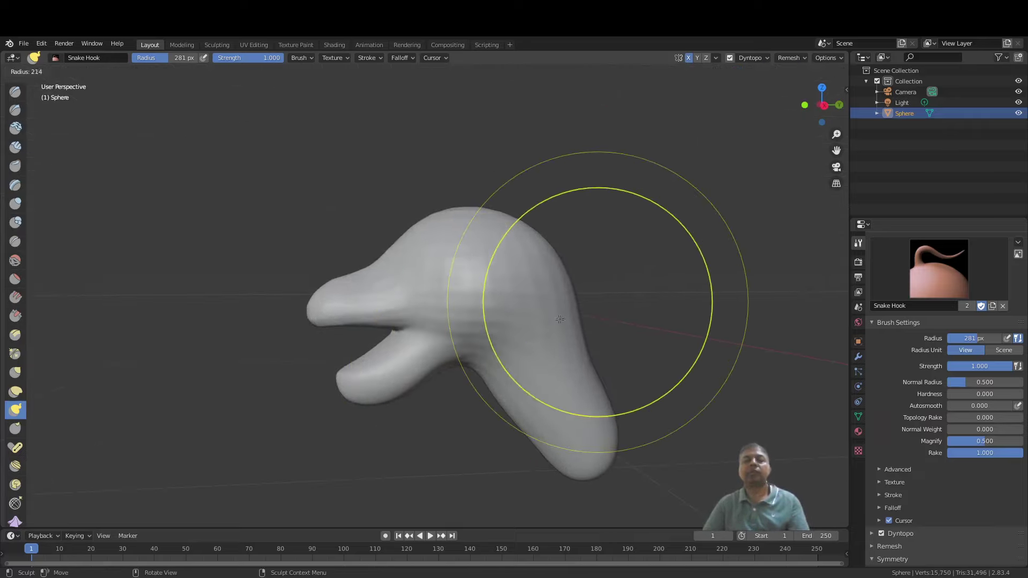
left_click(515, 333)
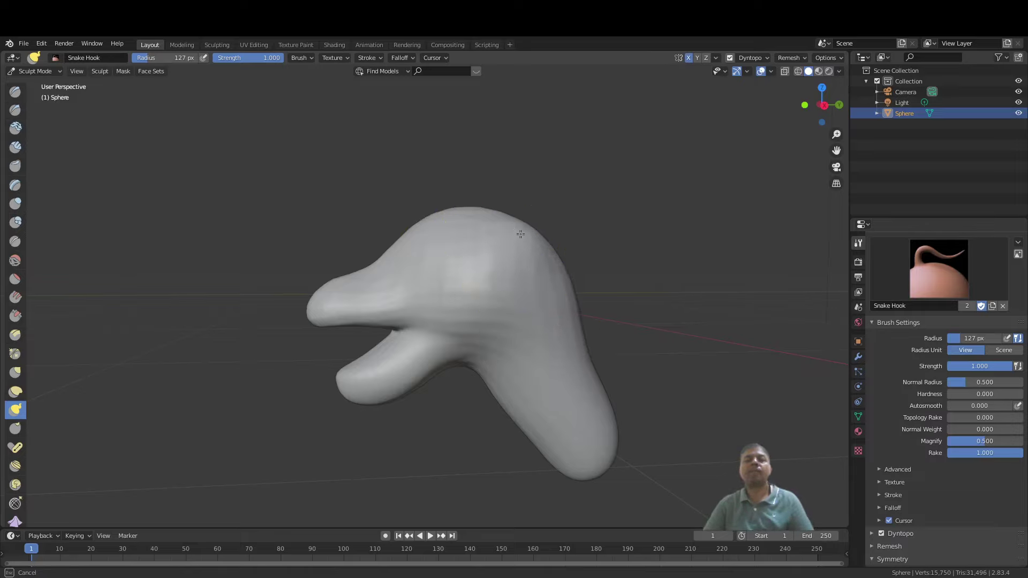
mouse_move(520, 234)
left_mouse_down()
mouse_move(539, 205)
mouse_move(578, 186)
left_mouse_up()
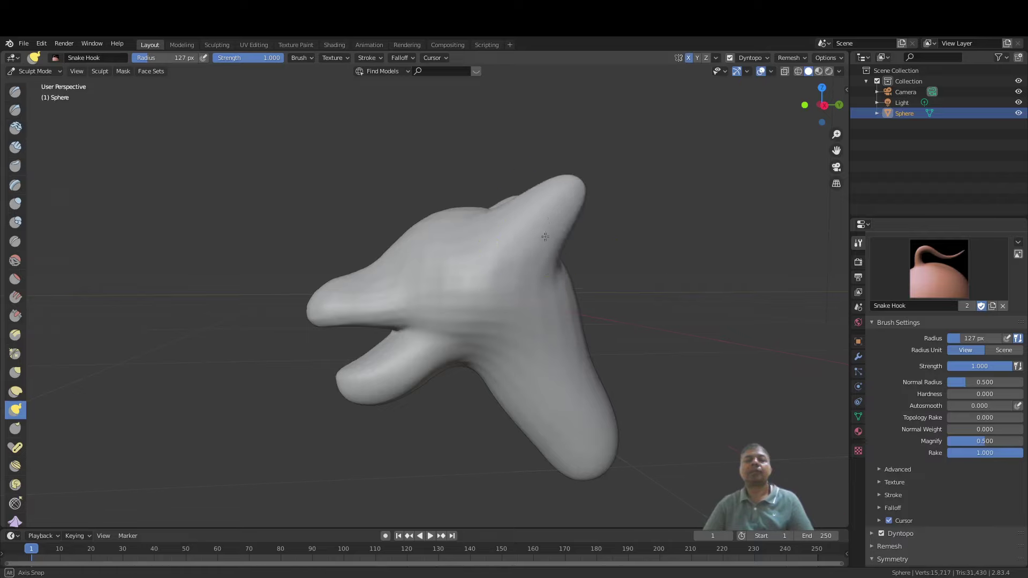
middle_click_drag(544, 236, 542, 206)
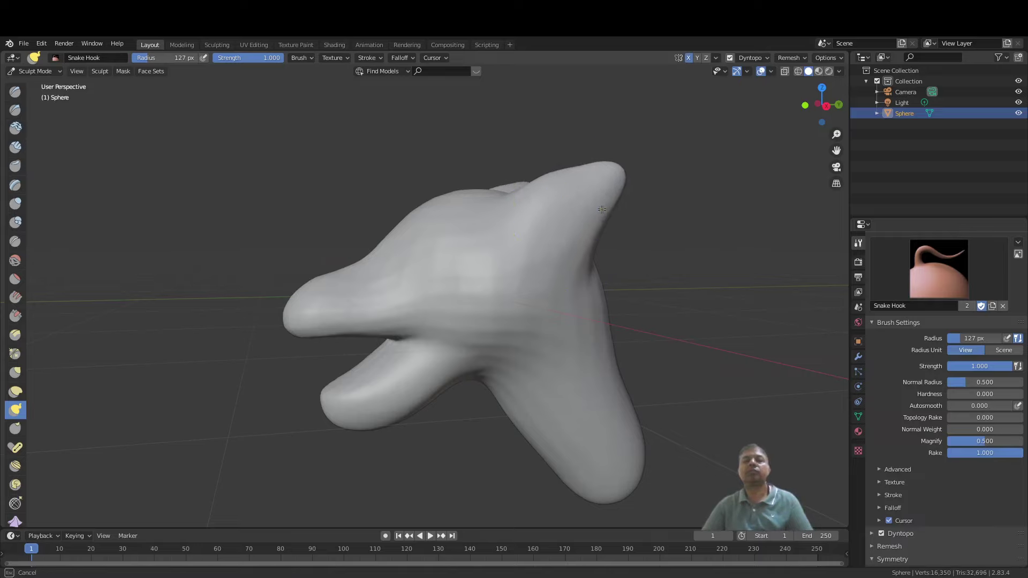
Step: Refine the upper snout and the underside of its tip with short Snake Hook strokes
mouse_move(601, 209)
middle_mouse_down()
mouse_move(444, 363)
mouse_move(439, 307)
middle_mouse_up()
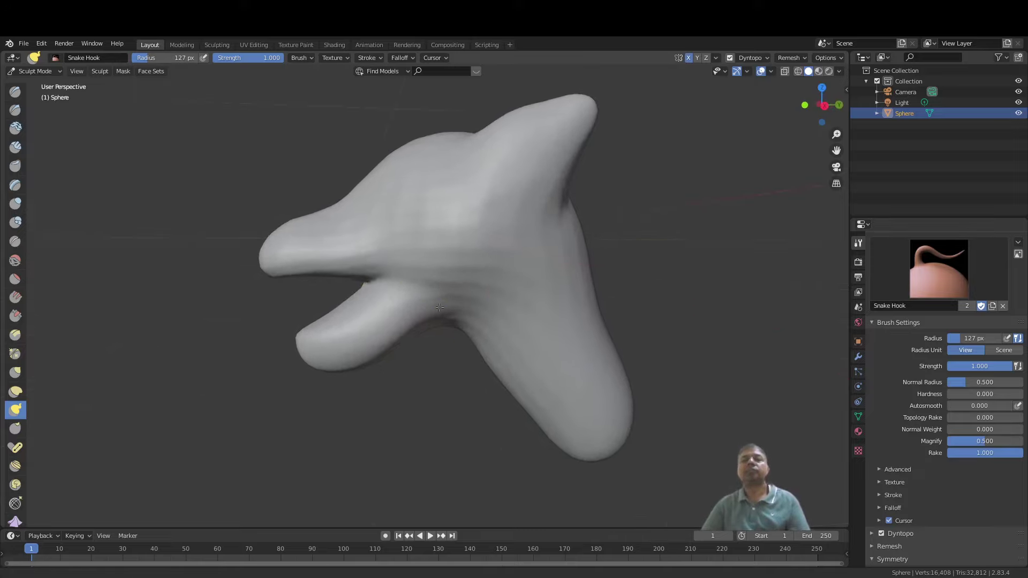
left_click_drag(320, 250, 320, 253)
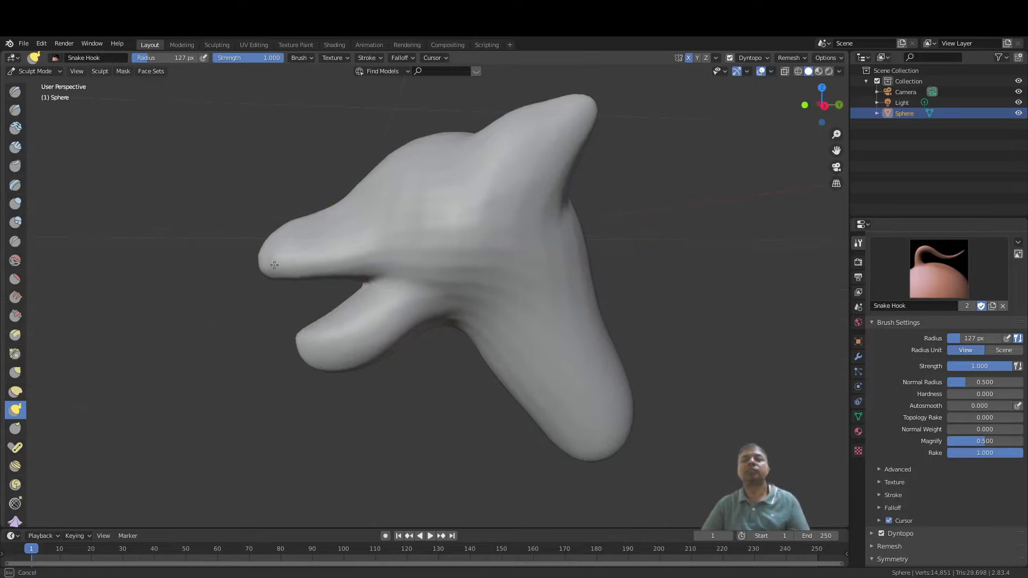
mouse_move(270, 273)
left_mouse_down()
mouse_move(269, 284)
mouse_move(304, 276)
left_mouse_up()
Step: Set the Snake Hook radius to 190 px and lengthen the lower end of the neck
mouse_move(316, 269)
middle_mouse_down()
mouse_move(439, 290)
mouse_move(345, 279)
mouse_move(543, 372)
mouse_move(522, 356)
middle_mouse_up()
key("f")
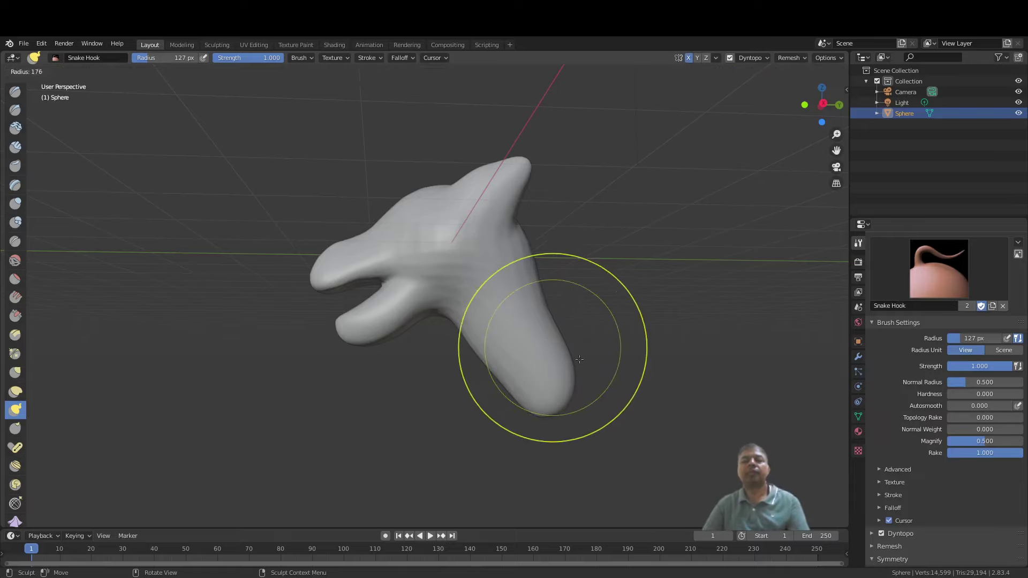
left_click(649, 347)
left_click_drag(545, 395, 561, 437)
Step: Thicken the neck on both sides using the Inflate/Deflate brush with a 190 px radius and 0.500 strength
mouse_move(558, 432)
middle_mouse_down()
mouse_move(310, 402)
mouse_move(371, 316)
middle_mouse_up()
scroll(371, 316, "up", 2)
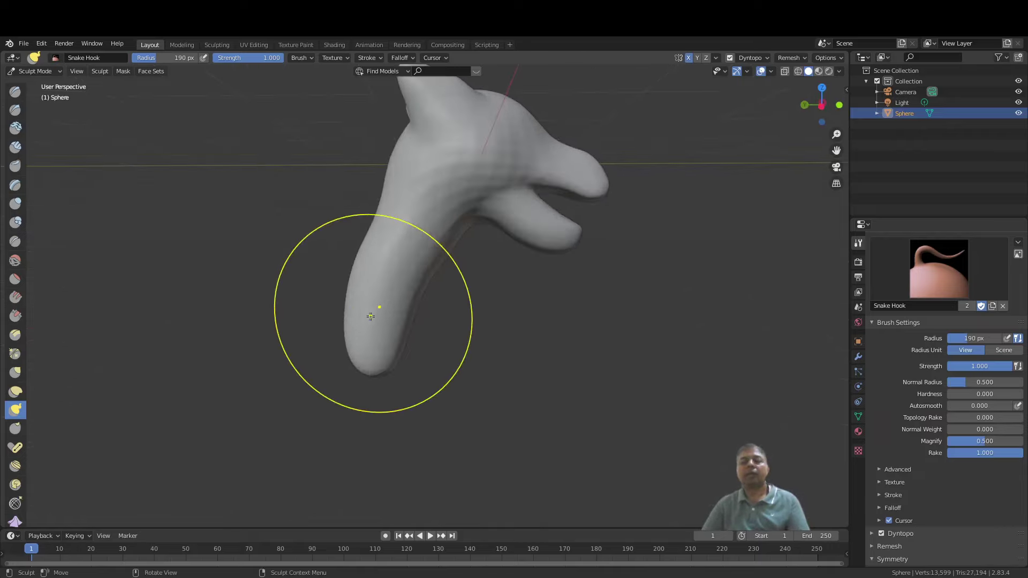
key("i")
scroll(370, 315, "up", 1)
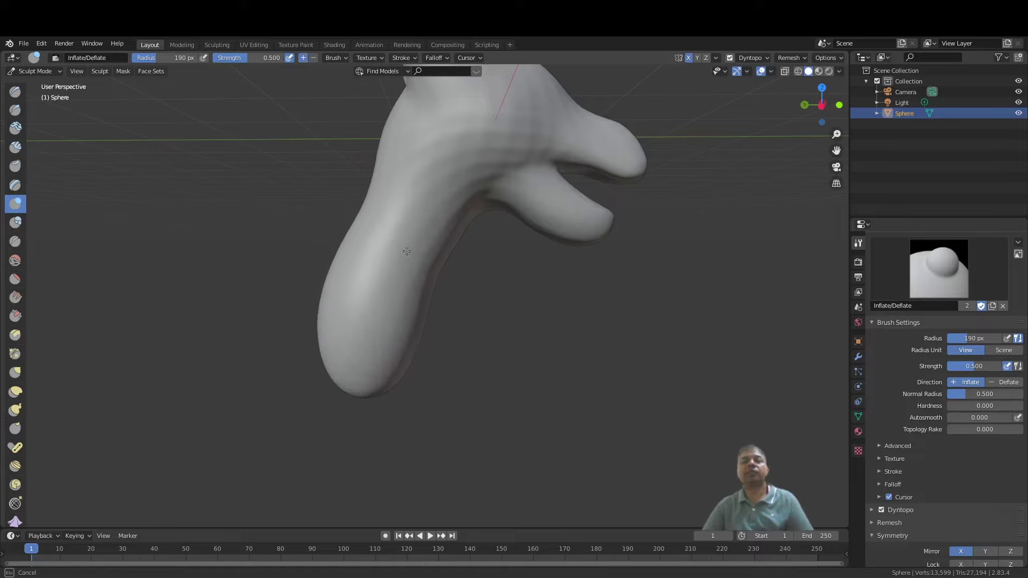
left_click_drag(383, 325, 369, 321)
scroll(369, 319, "down", 3)
mouse_move(373, 309)
middle_mouse_down()
mouse_move(592, 282)
mouse_move(626, 303)
mouse_move(597, 312)
middle_mouse_up()
scroll(470, 321, "up", 3)
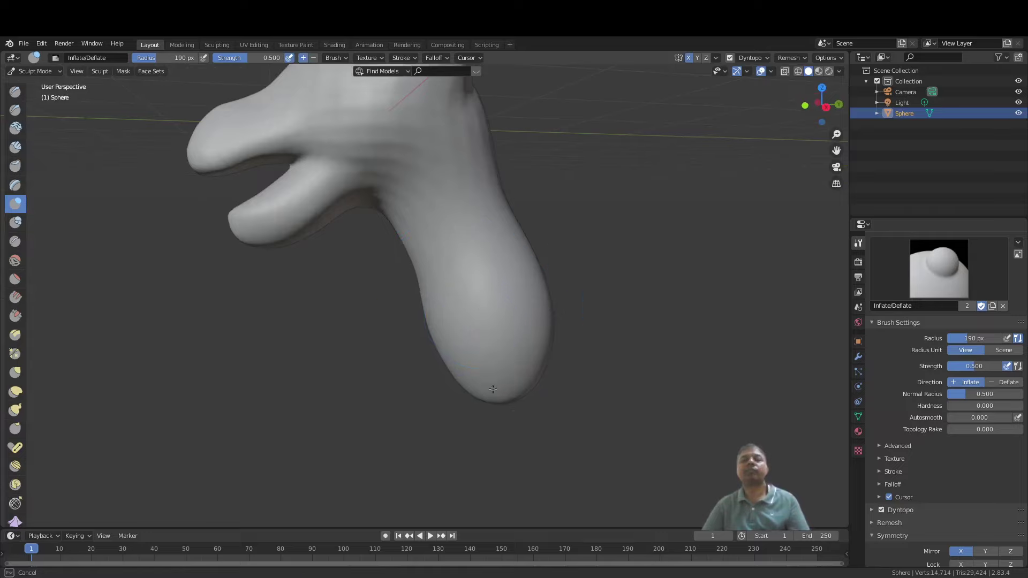
scroll(532, 325, "down", 3)
mouse_move(531, 324)
middle_mouse_down()
mouse_move(628, 345)
mouse_move(590, 391)
mouse_move(569, 355)
middle_mouse_up()
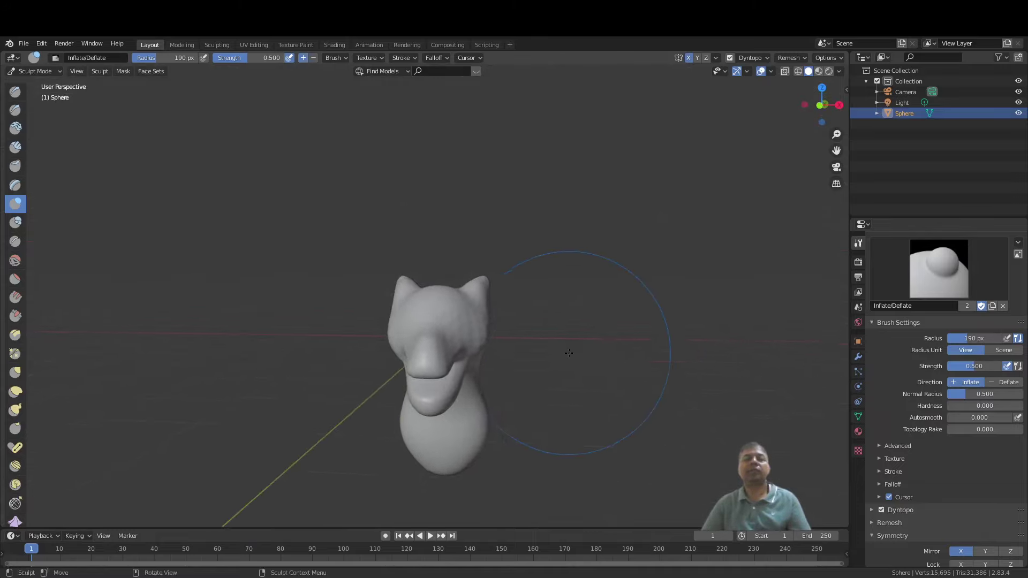
scroll(567, 353, "up", 2)
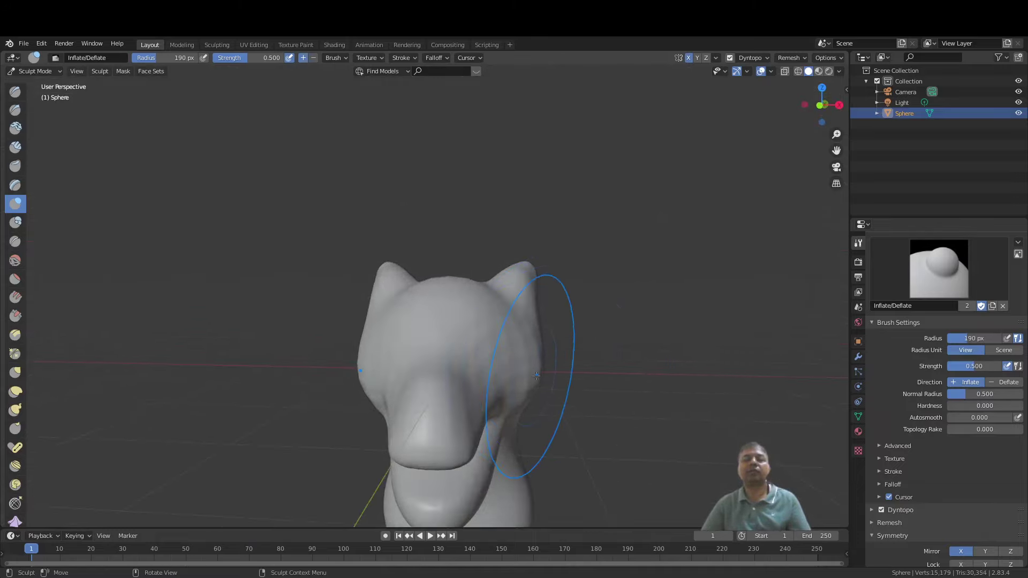
Step: Narrow the tip of the upper snout with the Snake Hook brush at a 190 px radius
key("k")
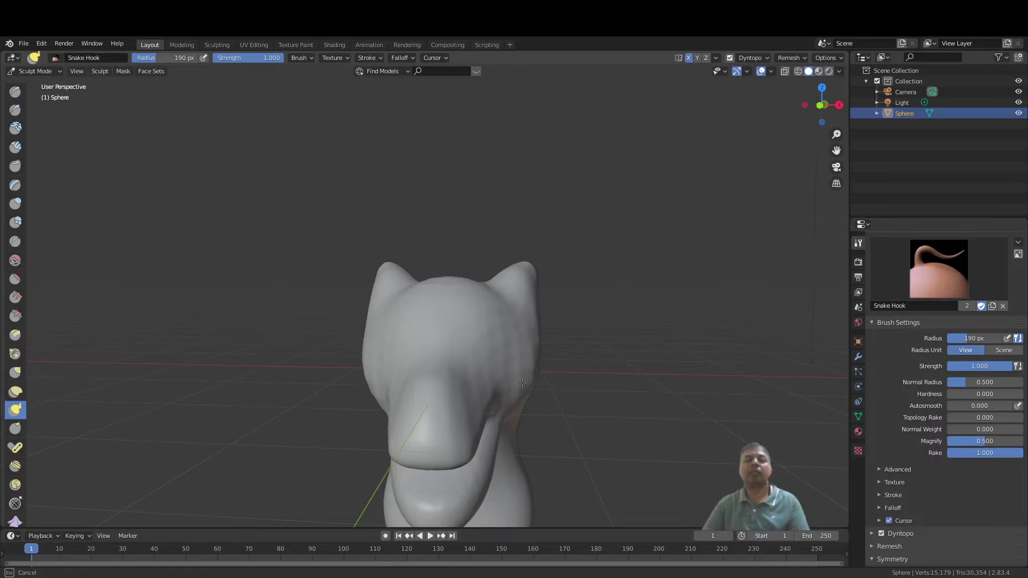
mouse_move(522, 383)
middle_mouse_down()
mouse_move(532, 419)
mouse_move(530, 273)
mouse_move(509, 325)
middle_mouse_up()
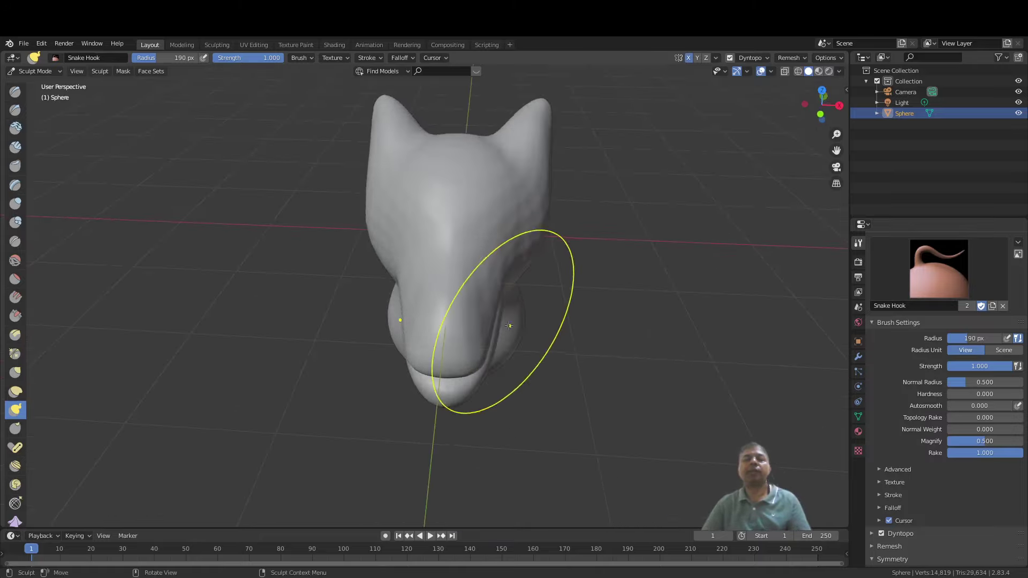
scroll(509, 325, "up", 2)
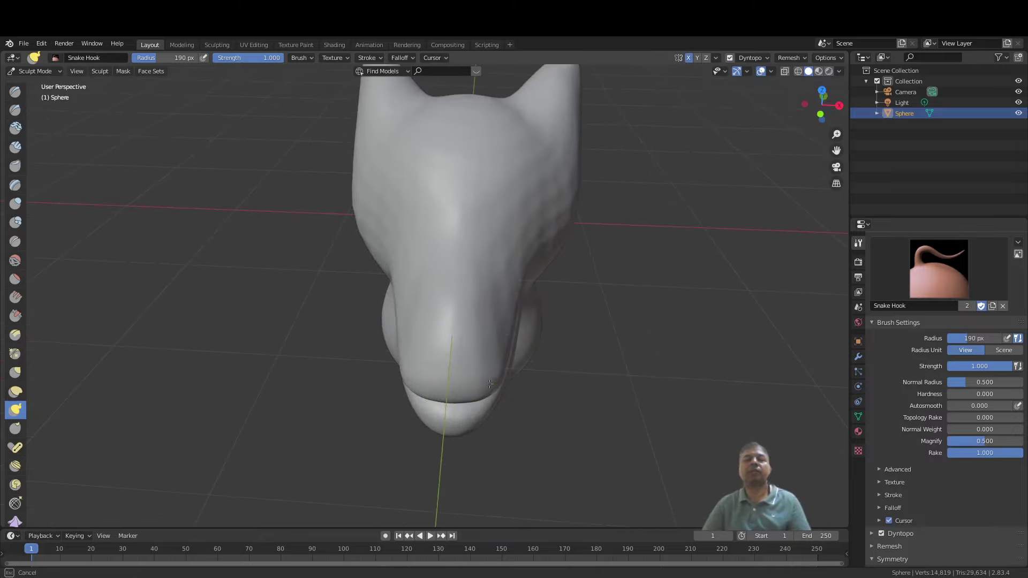
mouse_move(489, 384)
left_mouse_down()
mouse_move(477, 379)
mouse_move(483, 348)
left_mouse_up()
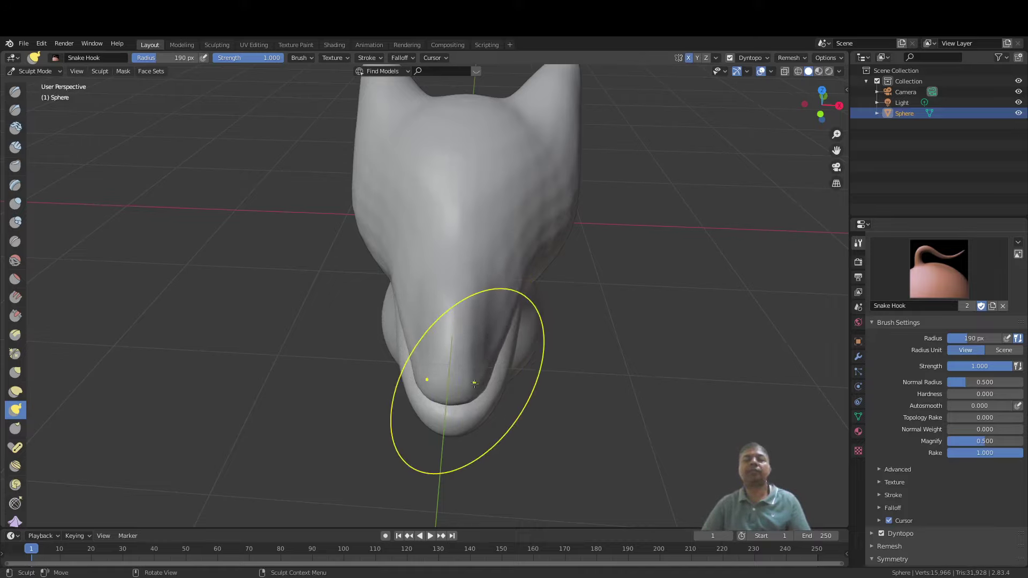
middle_click_drag(472, 380, 479, 204)
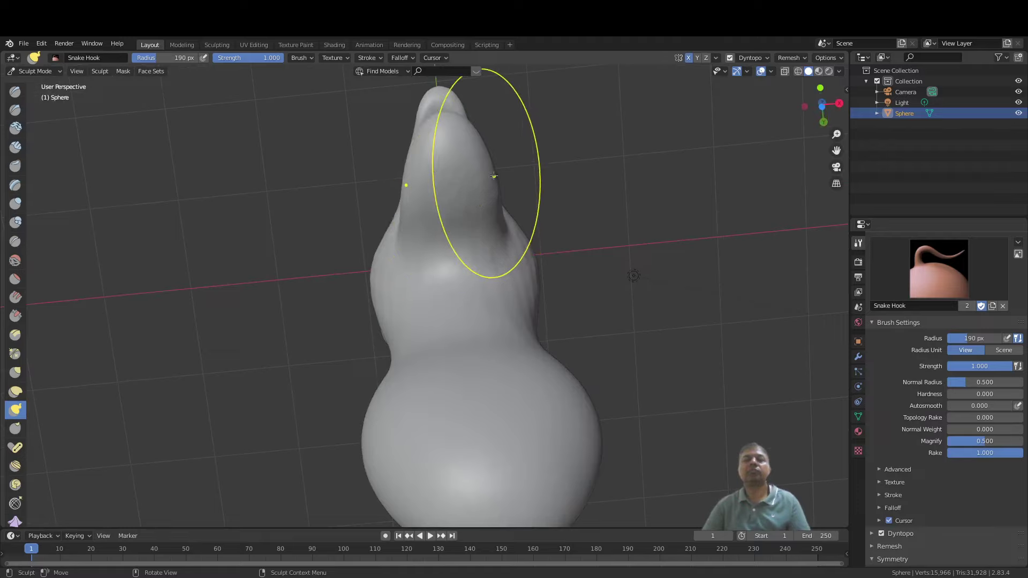
Step: Adjust the profile of the snout bridge and forehead from the side with short Snake Hook strokes
mouse_move(431, 167)
middle_mouse_down()
mouse_move(424, 294)
mouse_move(368, 308)
mouse_move(309, 302)
mouse_move(383, 356)
middle_mouse_up()
scroll(381, 354, "up", 1)
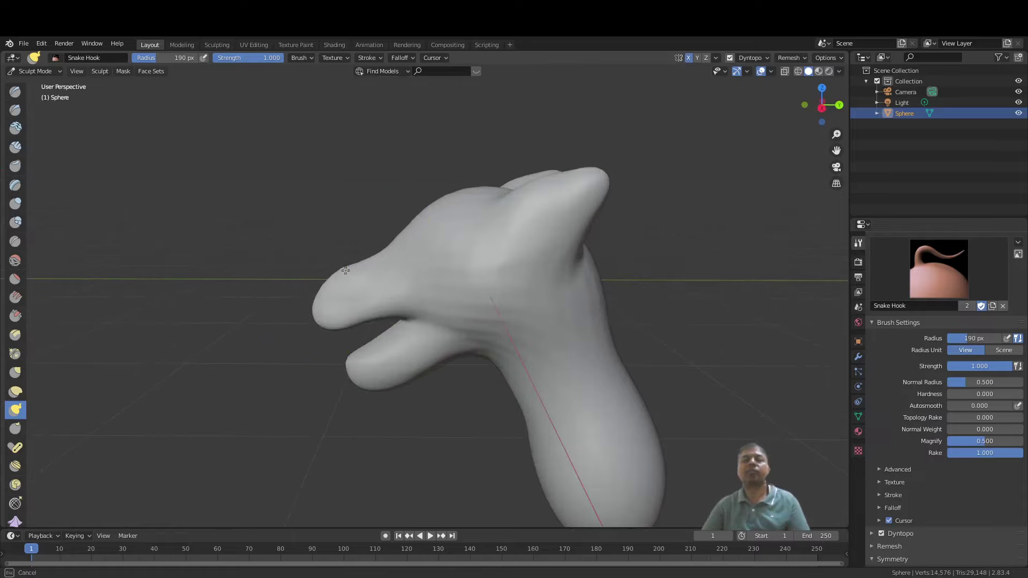
left_click_drag(417, 243, 435, 236)
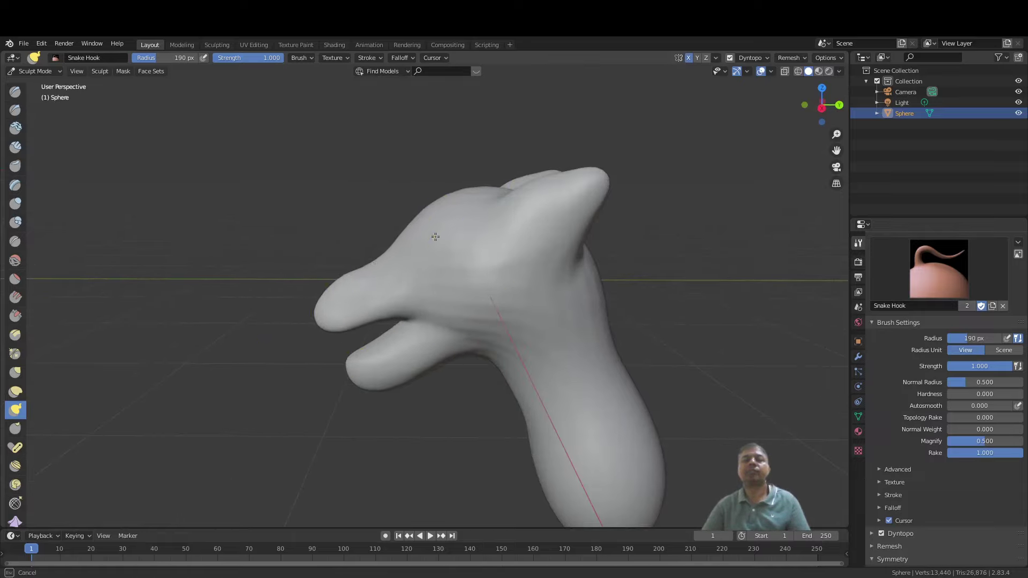
Step: Pull the ears up into taller, more upright points and reshape their bases with Snake Hook
mouse_move(437, 222)
middle_mouse_down()
mouse_move(626, 217)
mouse_move(569, 206)
middle_mouse_up()
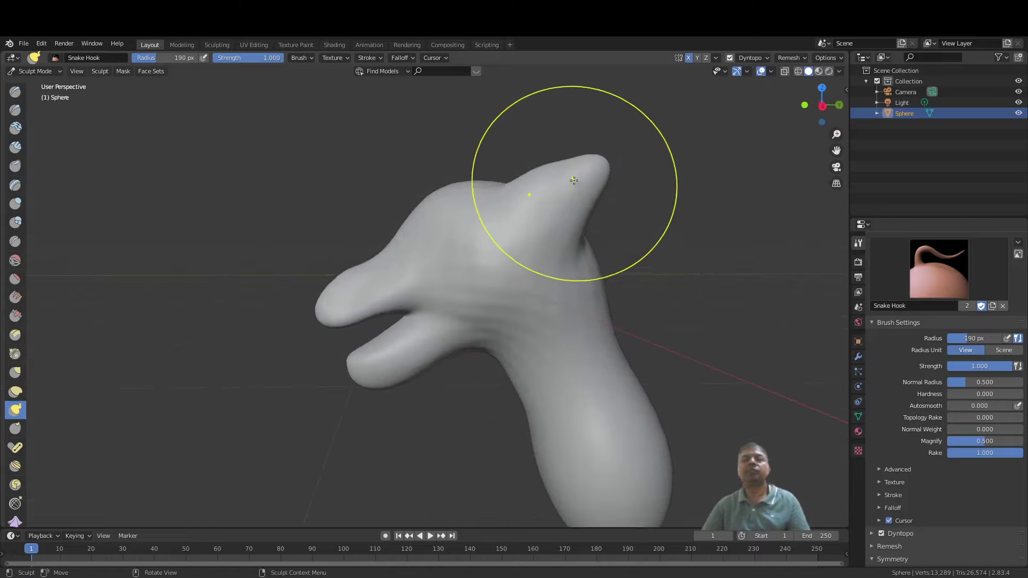
mouse_move(573, 179)
left_mouse_down()
mouse_move(580, 136)
mouse_move(537, 192)
mouse_move(592, 144)
left_mouse_up()
left_click_drag(584, 197, 531, 193)
left_click_drag(555, 227, 569, 230)
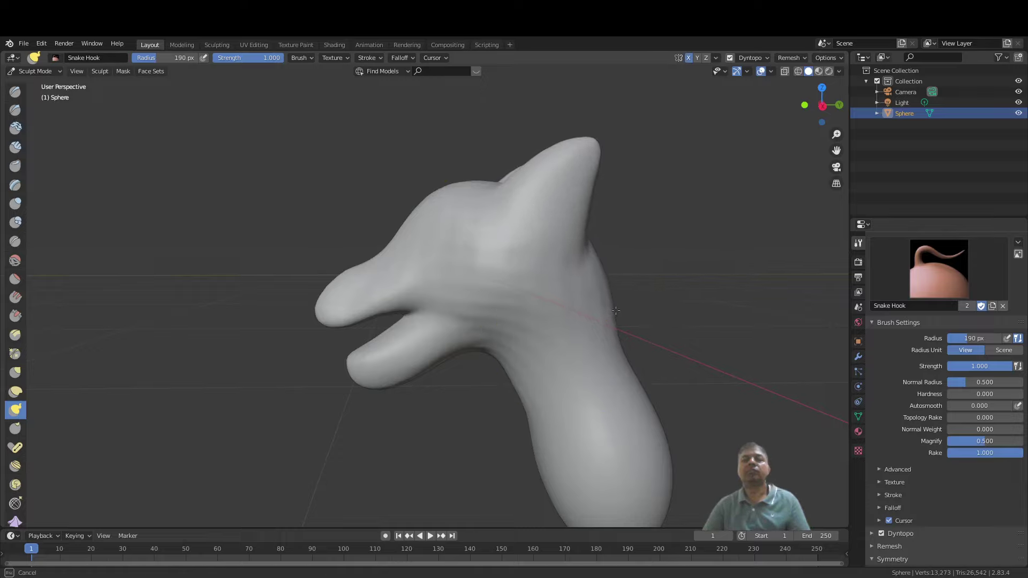
Step: Pull the nape and the back of the neck outward down to its lower end with Snake Hook
middle_click_drag(616, 310, 383, 321)
middle_click_drag(315, 300, 427, 232, "shift")
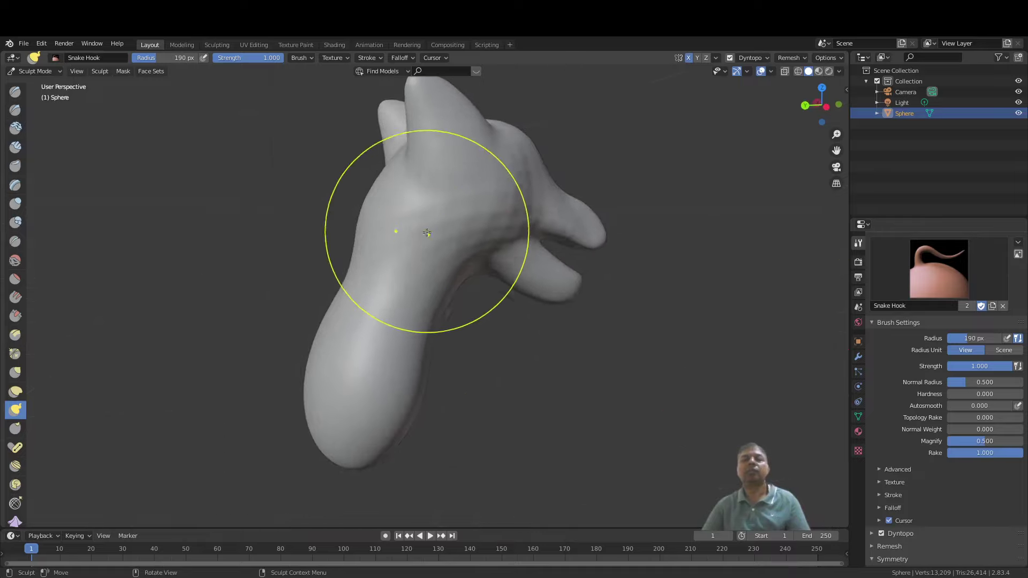
mouse_move(408, 218)
left_mouse_down()
mouse_move(367, 222)
mouse_move(345, 240)
left_mouse_up()
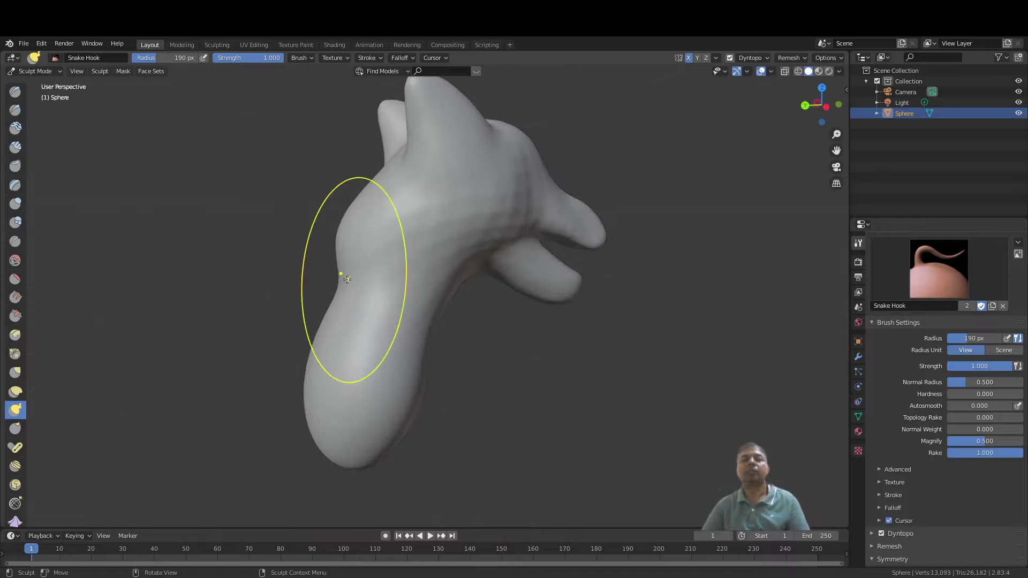
left_click_drag(347, 281, 293, 297)
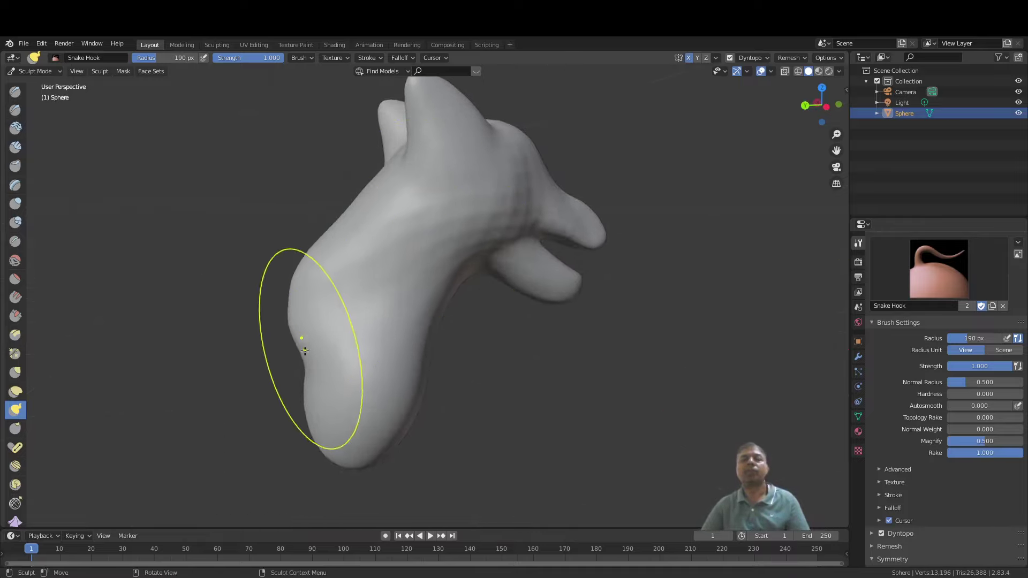
mouse_move(305, 350)
left_mouse_down()
mouse_move(263, 346)
mouse_move(246, 379)
left_mouse_up()
middle_click_drag(245, 379, 536, 347)
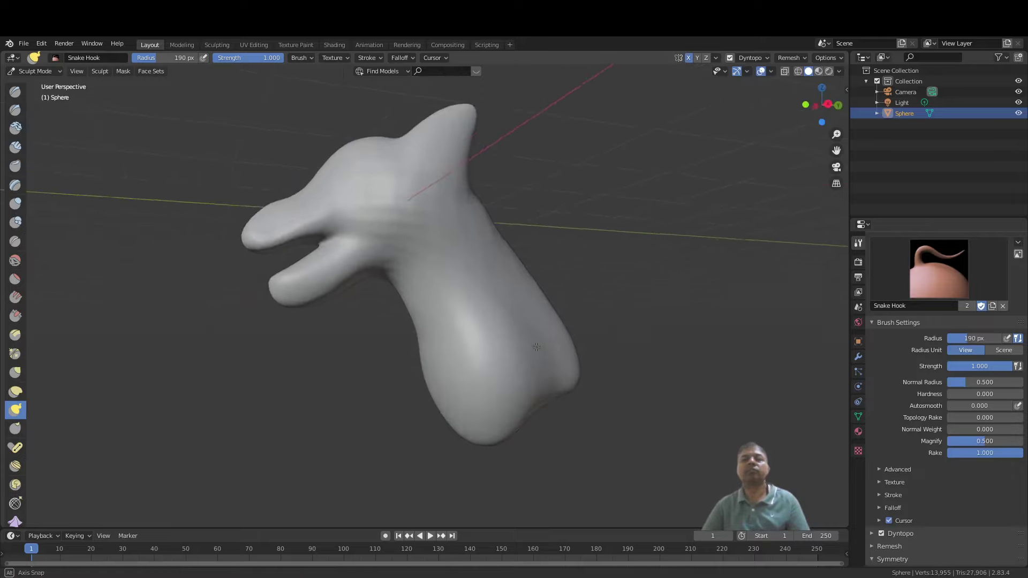
Step: Even out the back contour of the neck below the ears with short Snake Hook strokes
mouse_move(481, 294)
middle_mouse_down()
mouse_move(459, 316)
mouse_move(465, 350)
mouse_move(361, 295)
mouse_move(459, 261)
middle_mouse_up()
left_click_drag(470, 271, 473, 266)
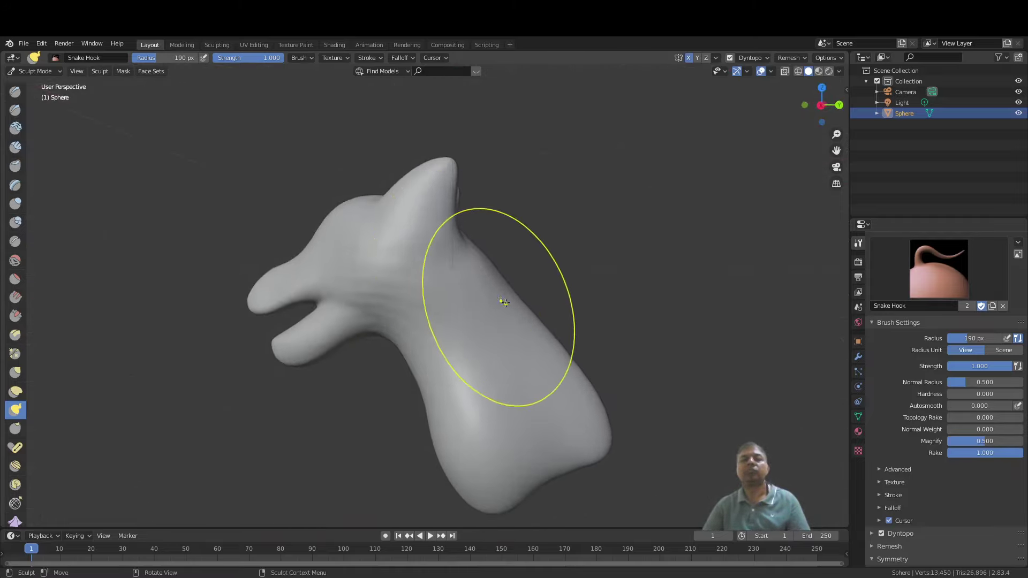
left_click_drag(520, 303, 522, 303)
middle_click_drag(522, 304, 526, 303)
left_click_drag(555, 343, 551, 344)
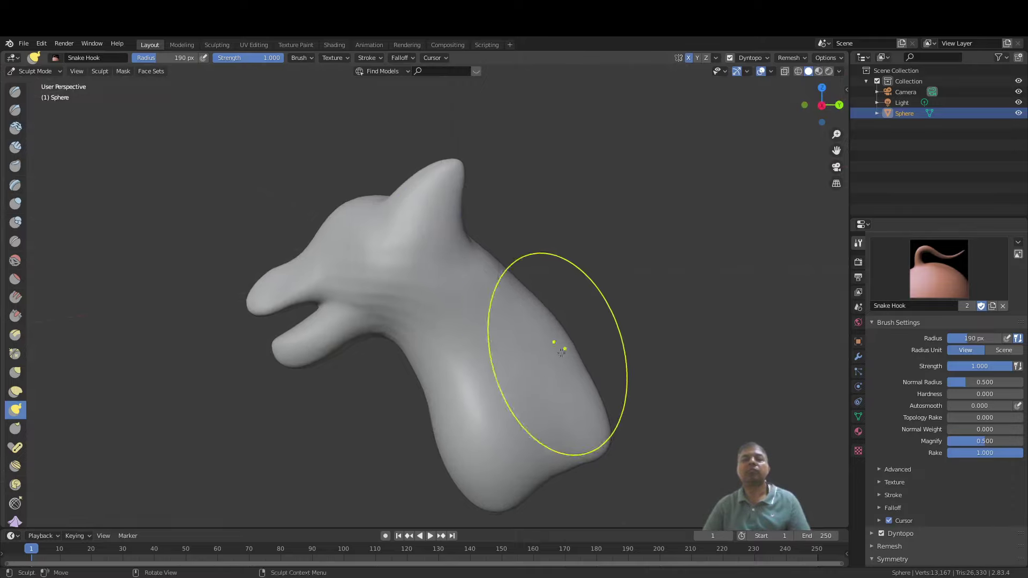
Step: Fill out and round the lower end of the neck with Snake Hook strokes
mouse_move(551, 344)
middle_mouse_down()
mouse_move(692, 362)
mouse_move(541, 364)
mouse_move(510, 295)
middle_mouse_up()
mouse_move(510, 297)
left_mouse_down()
mouse_move(458, 378)
mouse_move(432, 373)
mouse_move(444, 366)
mouse_move(478, 393)
left_mouse_up()
left_click_drag(508, 349, 531, 372)
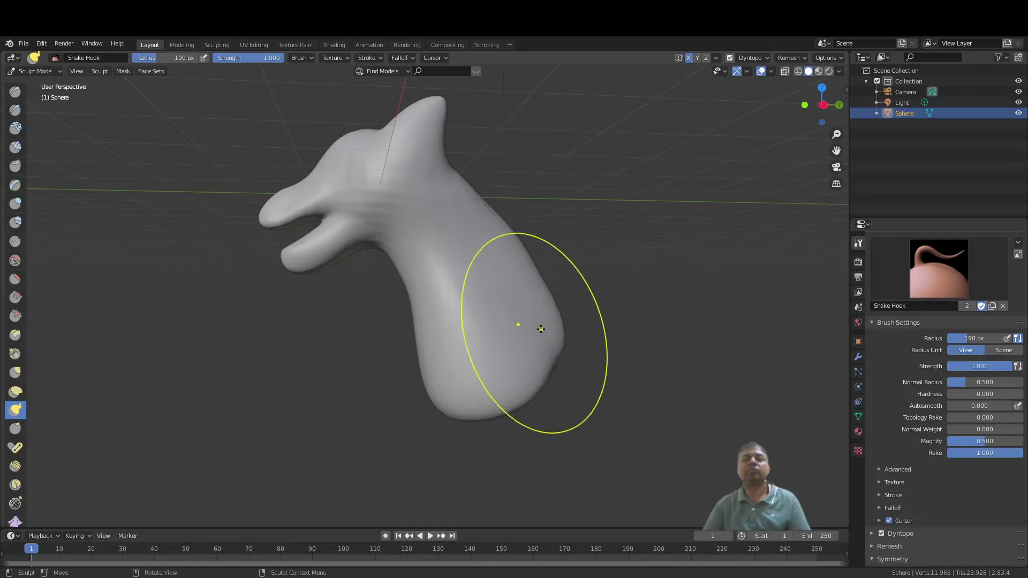
mouse_move(541, 328)
left_mouse_down()
mouse_move(548, 370)
mouse_move(537, 404)
left_mouse_up()
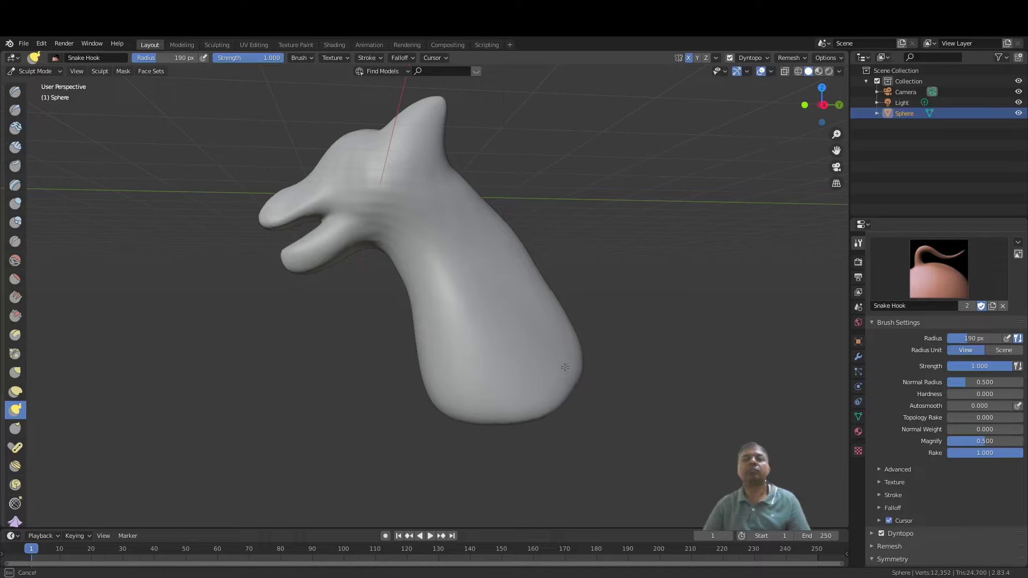
left_click_drag(564, 367, 546, 344)
Step: Save the scene as Werewolf.blend
mouse_move(546, 344)
middle_mouse_down()
mouse_move(416, 348)
mouse_move(245, 328)
mouse_move(220, 294)
mouse_move(194, 292)
mouse_move(190, 239)
middle_mouse_up()
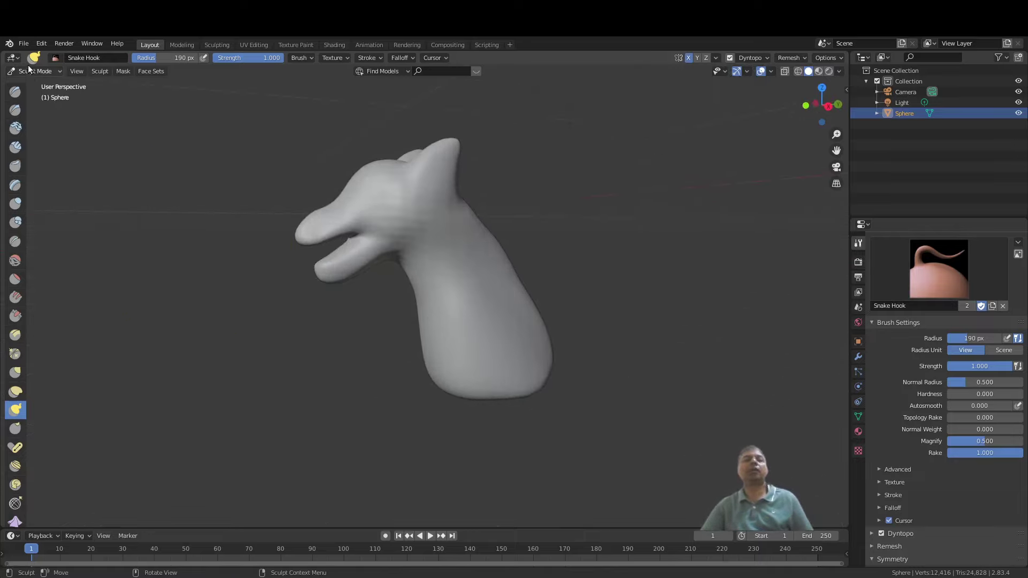
left_click(24, 44)
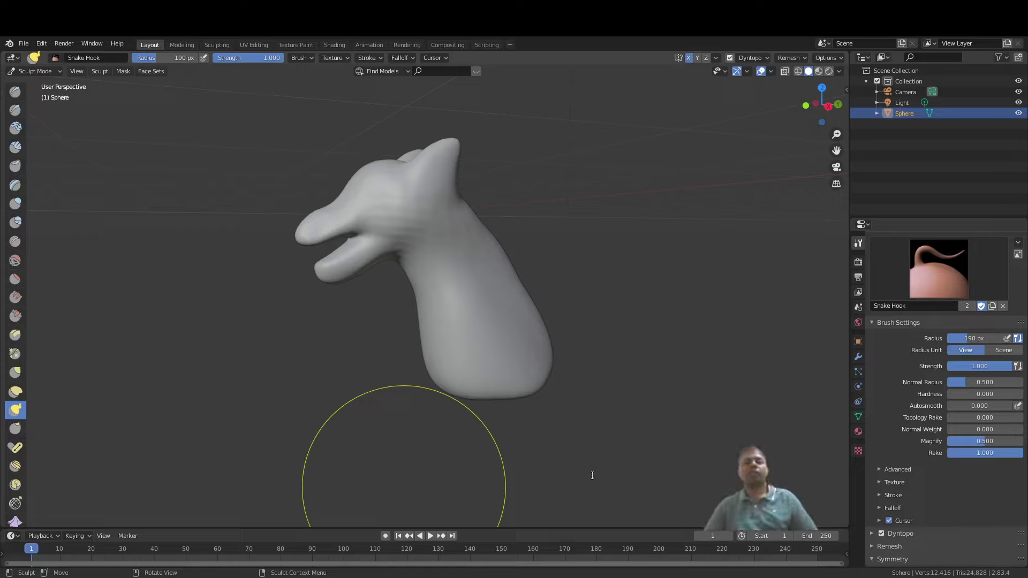
key("ctrl+s")
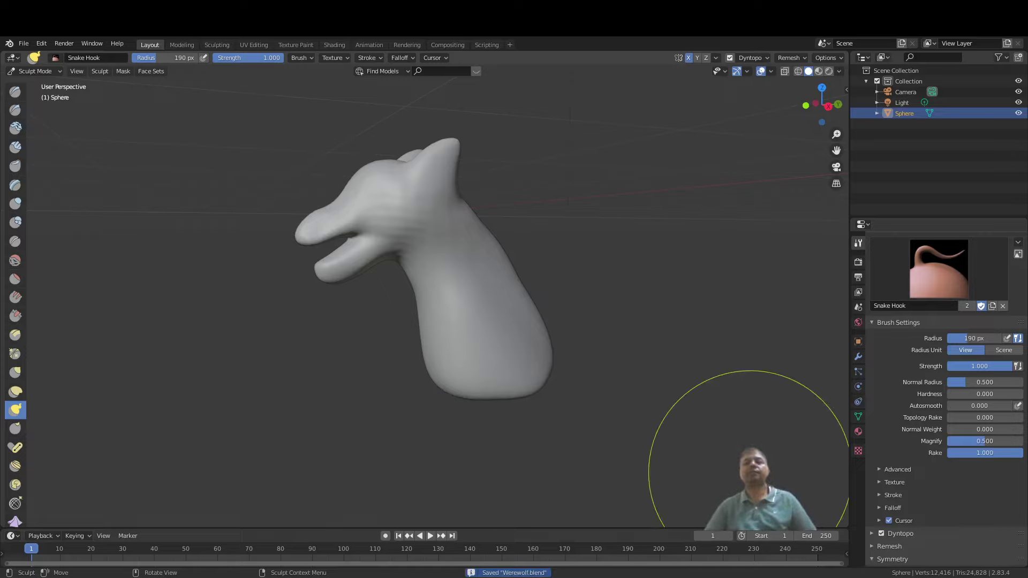
Step: Stretch the base of the neck downward and backward into an upper torso with Snake Hook
mouse_move(644, 374)
middle_mouse_down()
mouse_move(559, 383)
mouse_move(702, 351)
mouse_move(606, 373)
middle_mouse_up()
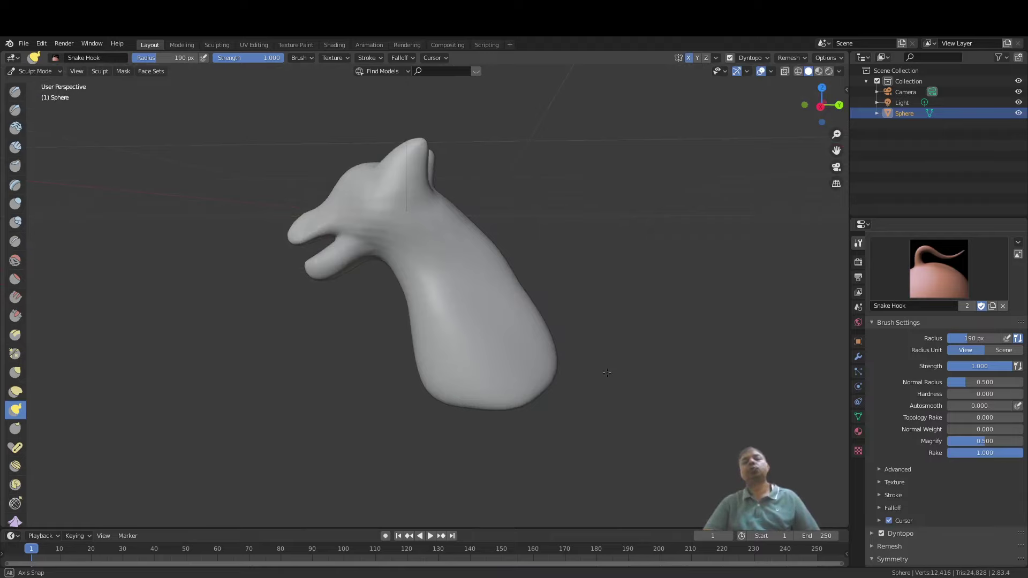
middle_click_drag(606, 372, 568, 355)
mouse_move(516, 353)
middle_mouse_down()
mouse_move(443, 292)
mouse_move(447, 309)
middle_mouse_up()
mouse_move(446, 309)
left_mouse_down()
mouse_move(450, 369)
mouse_move(476, 383)
left_mouse_up()
mouse_move(475, 329)
left_mouse_down()
mouse_move(507, 337)
mouse_move(513, 323)
mouse_move(537, 351)
left_mouse_up()
middle_click_drag(536, 350, 572, 348)
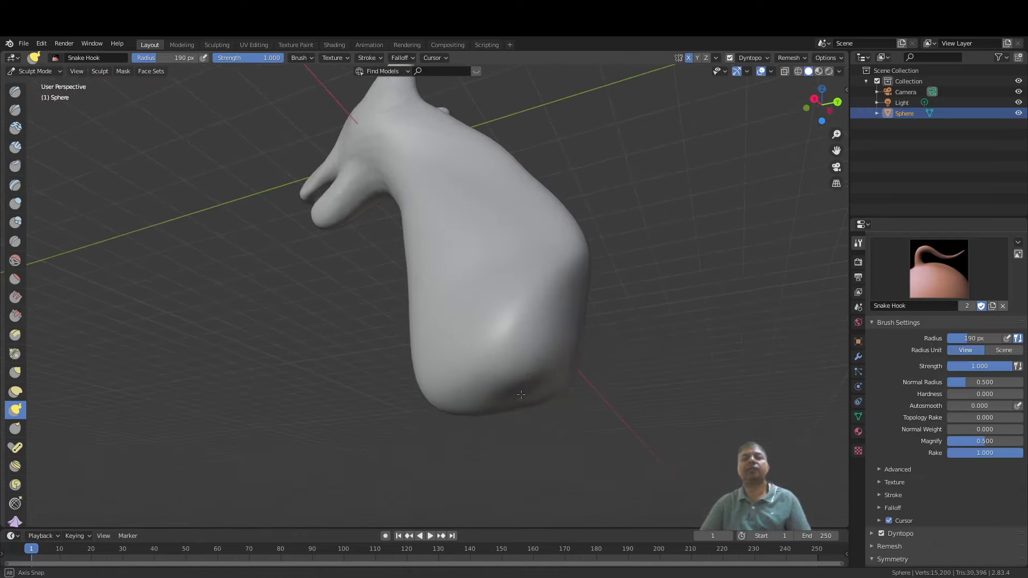
left_click_drag(548, 357, 563, 375)
mouse_move(563, 375)
middle_mouse_down()
mouse_move(565, 396)
mouse_move(402, 362)
mouse_move(396, 410)
mouse_move(401, 382)
mouse_move(514, 398)
mouse_move(592, 391)
middle_mouse_up()
Step: Lengthen the torso by pulling its lower end down, and even out its back with Snake Hook
left_click_drag(461, 398, 467, 440)
middle_click_drag(514, 431, 511, 393)
left_click_drag(511, 395, 509, 412)
mouse_move(512, 413)
middle_mouse_down()
mouse_move(404, 409)
mouse_move(425, 392)
middle_mouse_up()
mouse_move(435, 413)
left_mouse_down()
mouse_move(451, 407)
mouse_move(419, 408)
left_mouse_up()
middle_click_drag(475, 374, 273, 373)
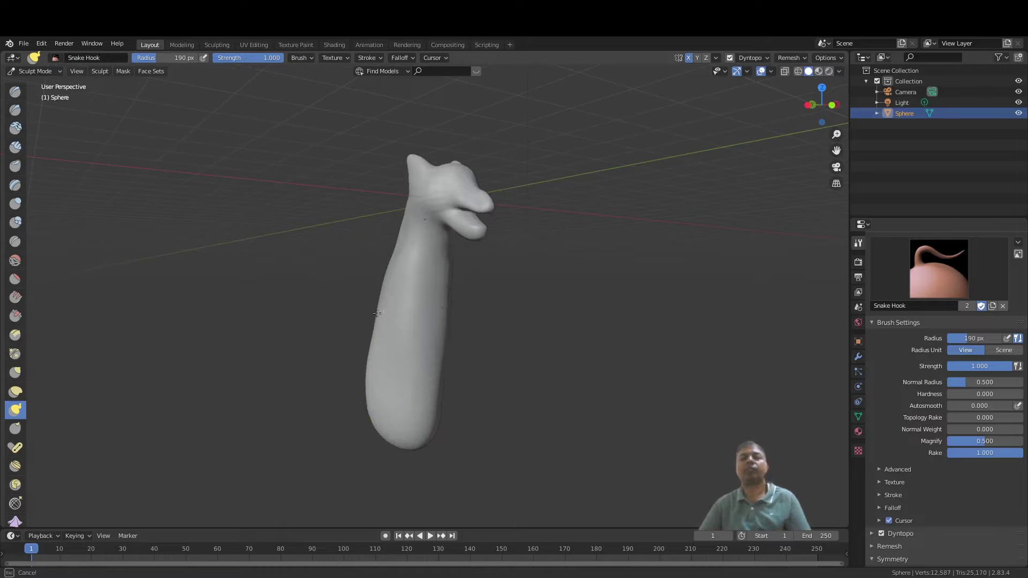
left_click_drag(361, 313, 363, 313)
middle_click_drag(412, 319, 361, 324)
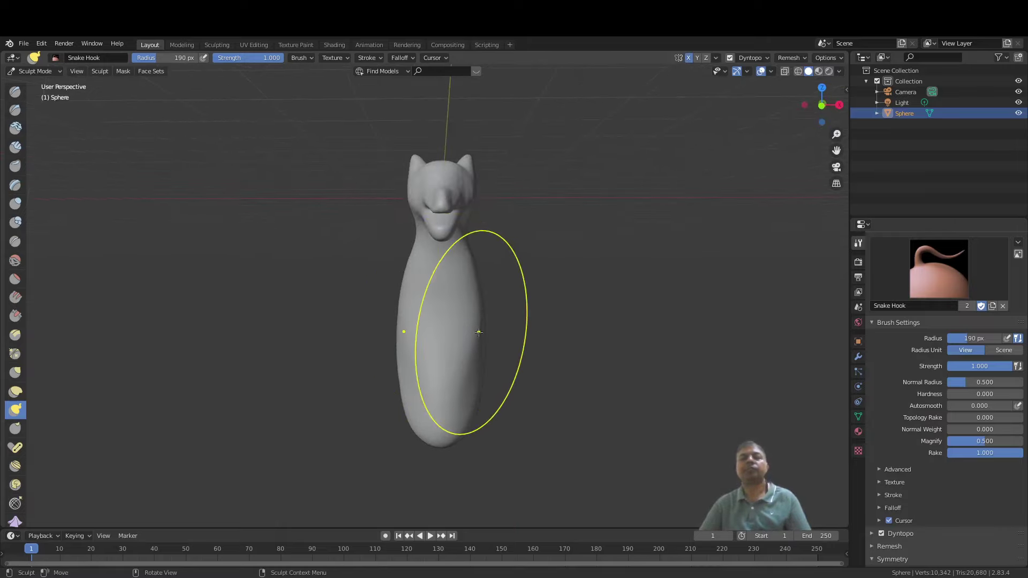
Step: Pull shoulders out of both sides of the upper torso with the 190 px Snake Hook brush
middle_click_drag(493, 331, 329, 331)
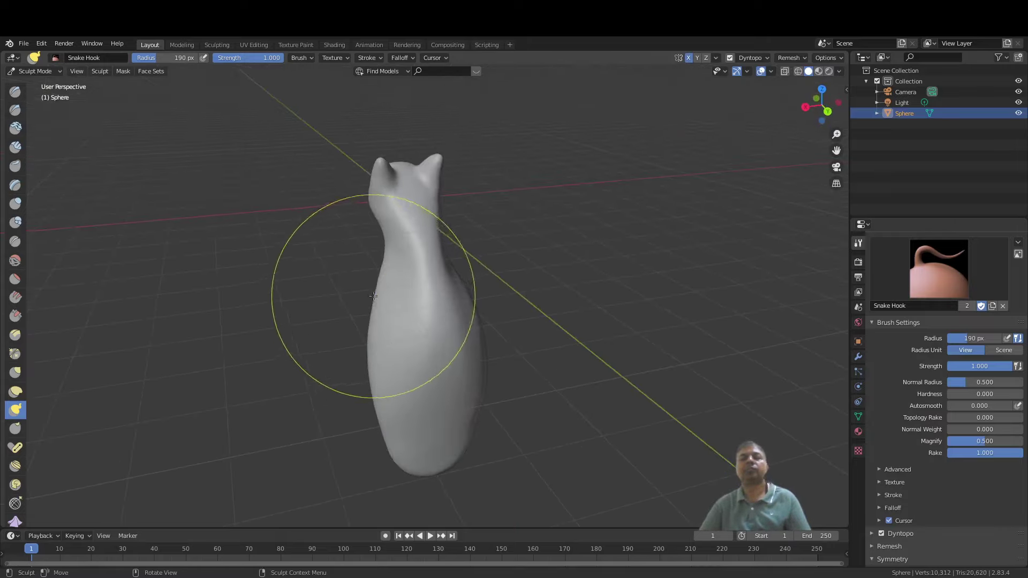
left_click_drag(364, 301, 352, 314)
mouse_move(369, 330)
left_mouse_down()
mouse_move(352, 341)
mouse_move(354, 363)
left_mouse_up()
mouse_move(364, 367)
middle_mouse_down()
mouse_move(523, 349)
mouse_move(510, 367)
mouse_move(497, 348)
middle_mouse_up()
left_click_drag(499, 339, 531, 329)
mouse_move(533, 332)
middle_mouse_down()
mouse_move(436, 343)
mouse_move(481, 275)
mouse_move(565, 293)
mouse_move(525, 271)
middle_mouse_up()
Step: Mask a round patch on the shoulder using the Mask brush with a 69 px radius, and invert the mask
scroll(468, 306, "up", 2)
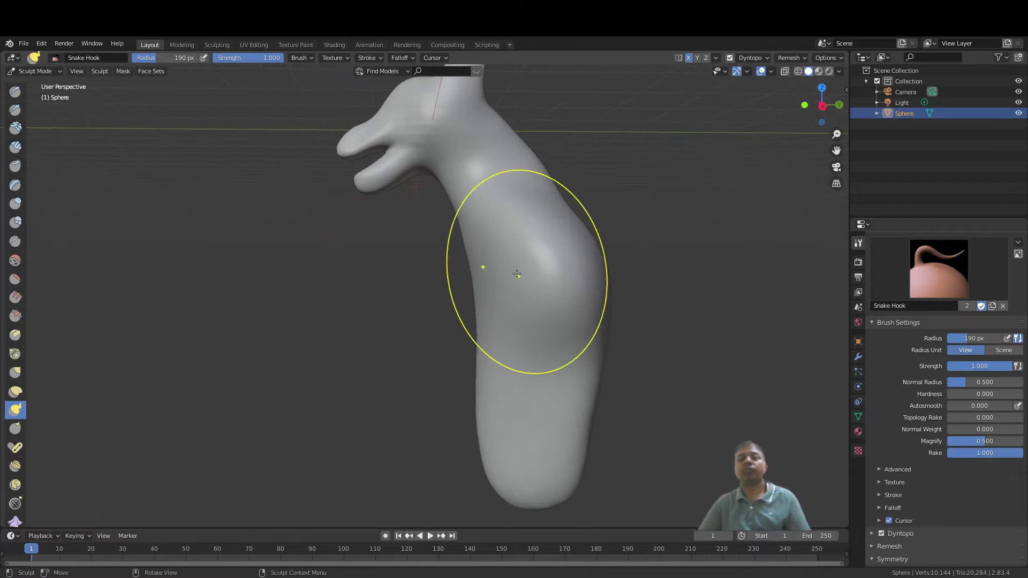
key("m")
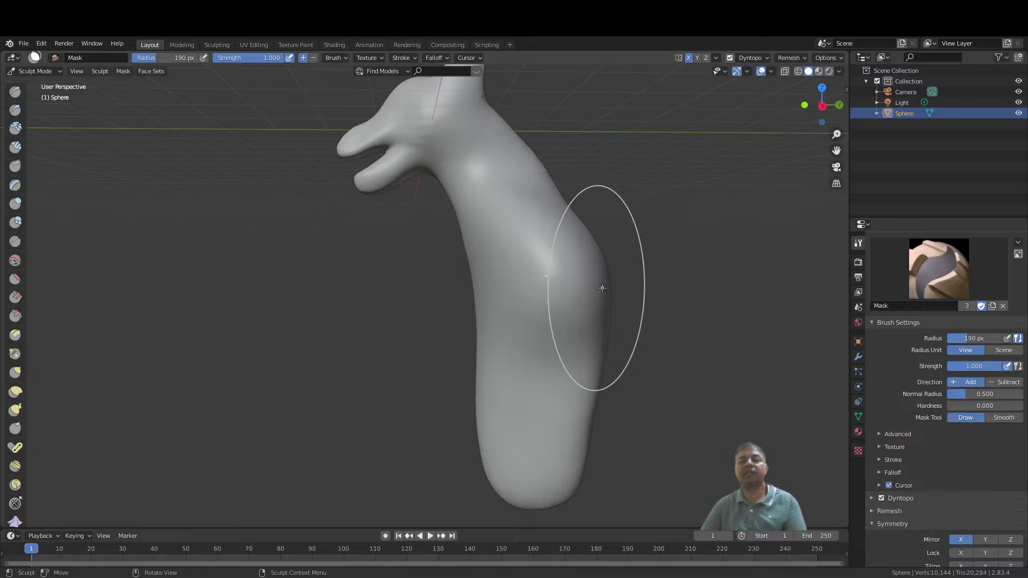
key("f")
left_click(537, 299)
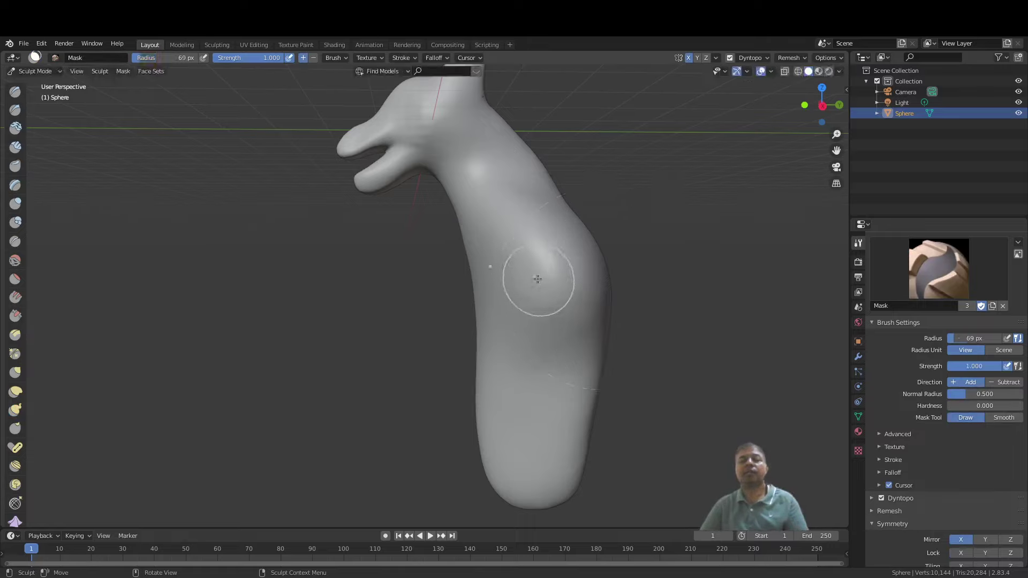
left_click_drag(534, 275, 542, 267)
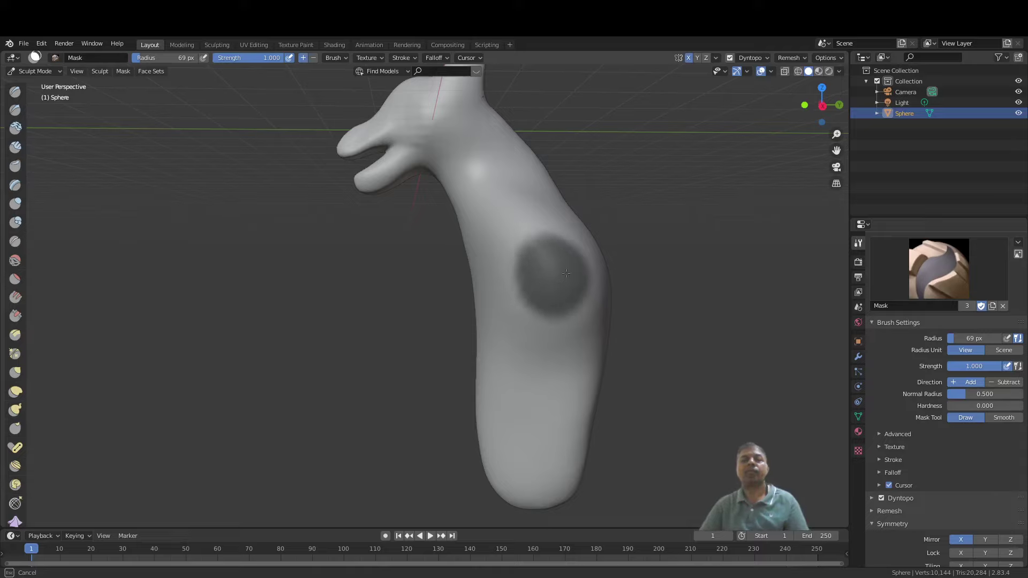
scroll(552, 262, "down", 3)
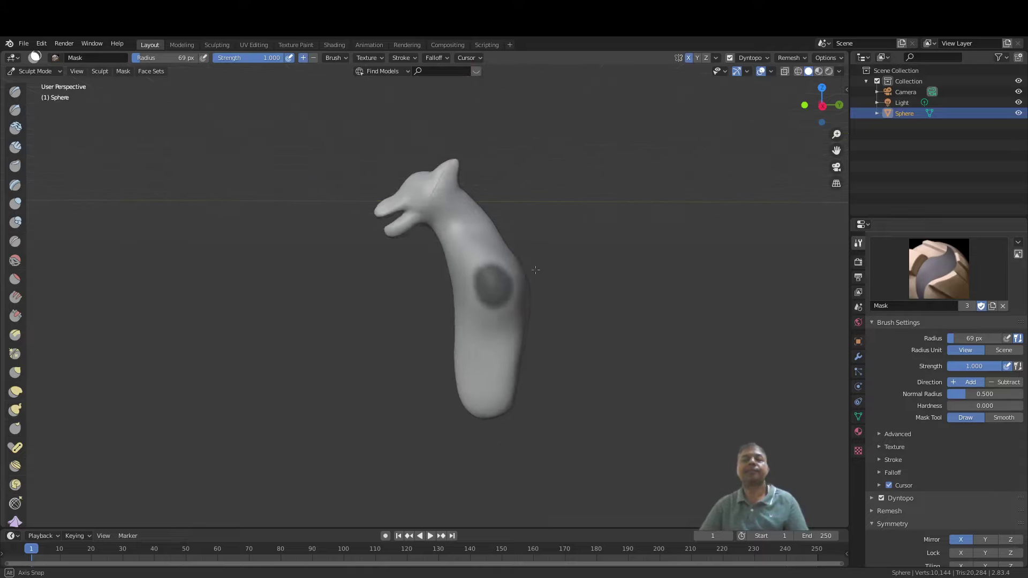
mouse_move(553, 262)
middle_mouse_down()
mouse_move(633, 254)
mouse_move(536, 271)
middle_mouse_up()
scroll(537, 272, "up", 2)
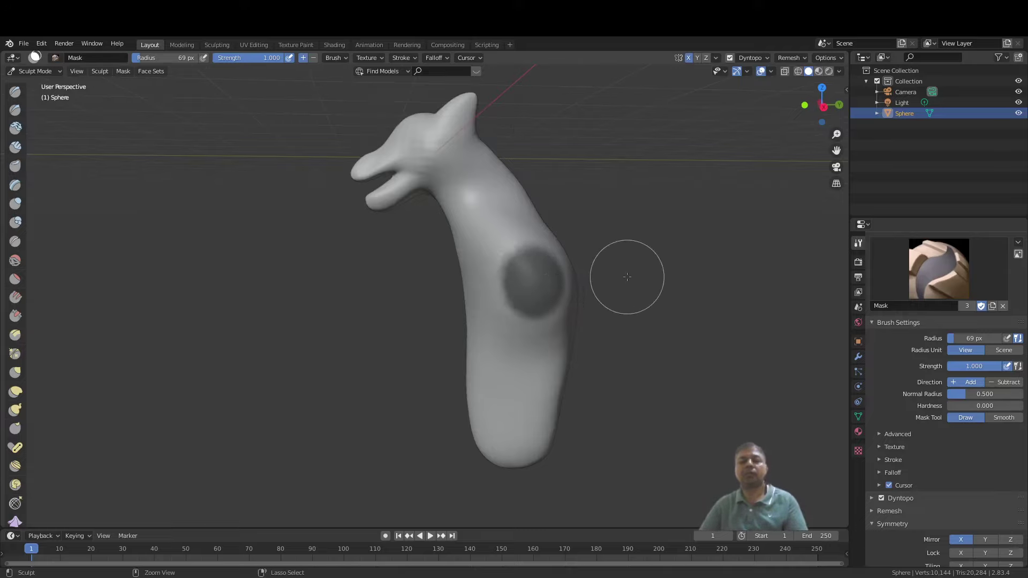
key("ctrl+i")
Step: Pull arm stubs out of the unmasked shoulder patches using Snake Hook with a 136 px radius
middle_click_drag(588, 302, 675, 303)
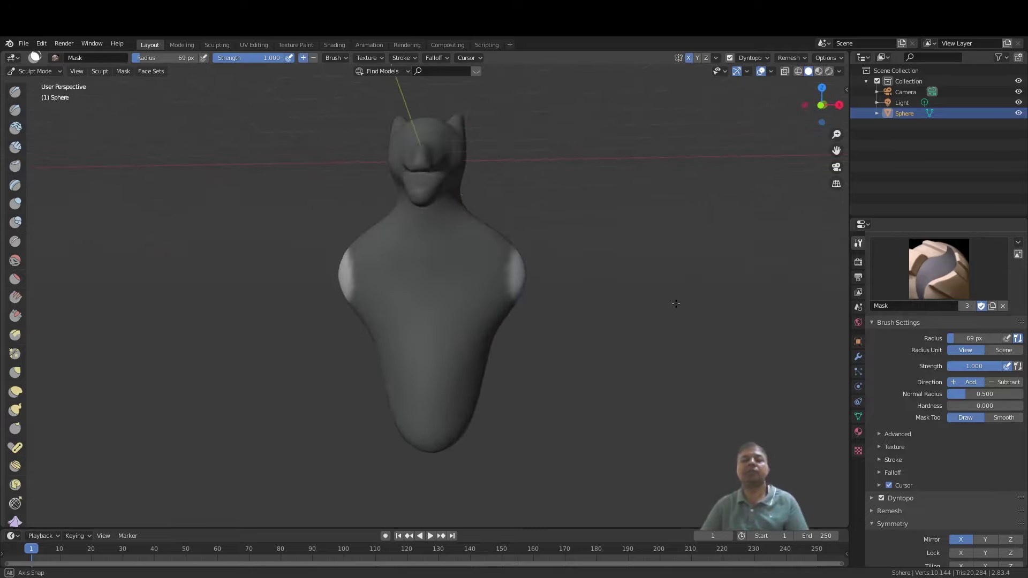
key("k")
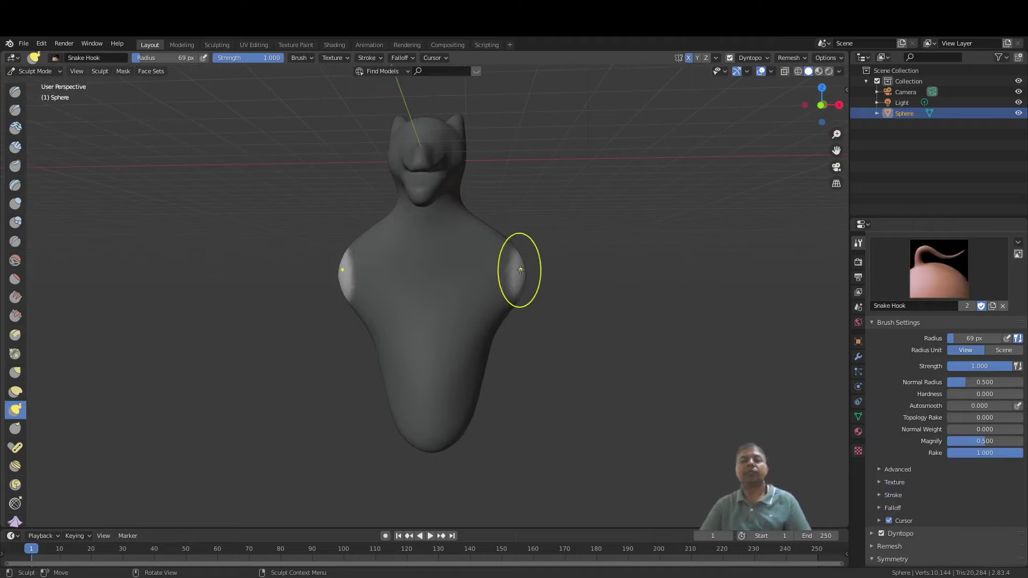
key("f")
left_click(526, 275)
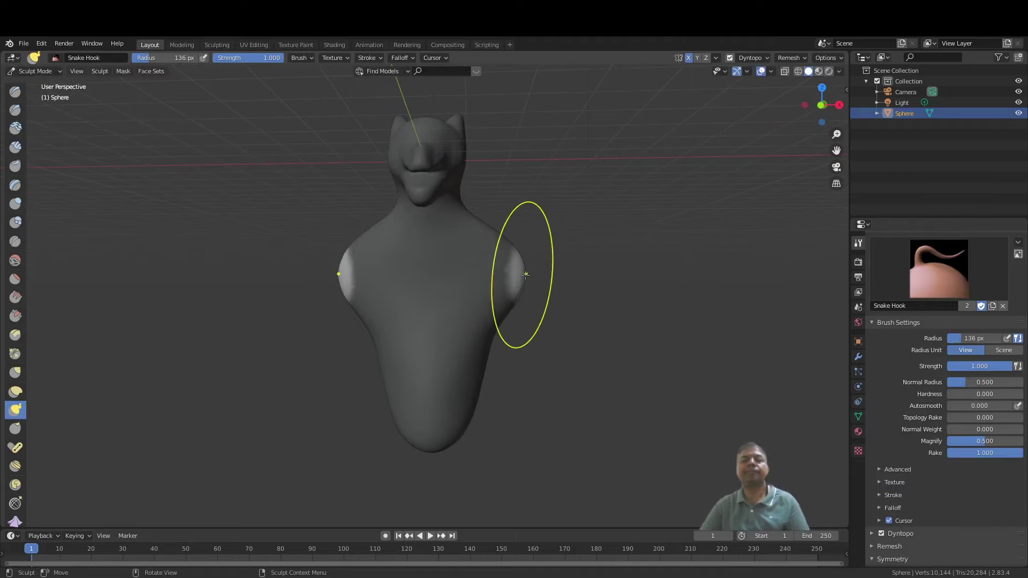
left_click_drag(526, 274, 572, 279)
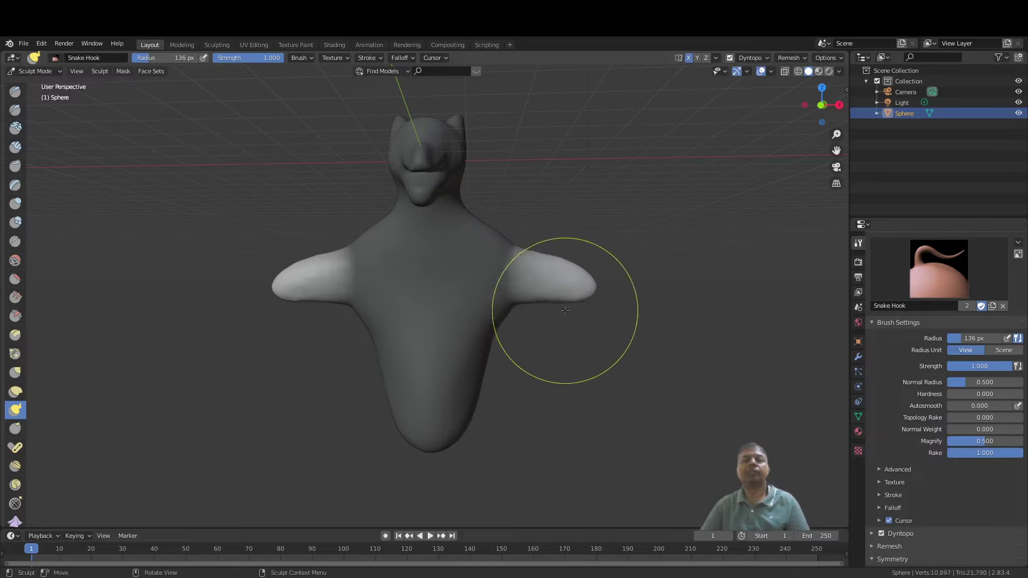
Step: Lengthen both arms outward and slightly downward from the unmasked shoulder stubs with Snake Hook
mouse_move(558, 261)
left_mouse_down()
mouse_move(589, 321)
mouse_move(552, 301)
mouse_move(599, 305)
left_mouse_up()
mouse_move(537, 369)
middle_mouse_down()
mouse_move(548, 374)
mouse_move(312, 374)
mouse_move(332, 369)
middle_mouse_up()
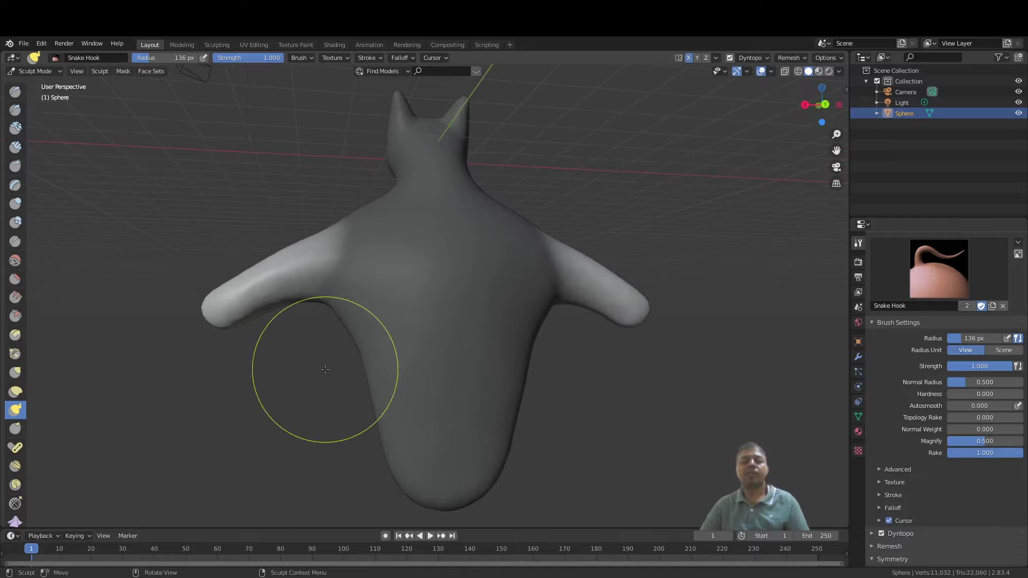
Step: Clear the mask and even out the joins between the arms and the torso around the back and the armpits
mouse_move(362, 309)
left_mouse_down()
mouse_move(374, 304)
mouse_move(381, 335)
left_mouse_up()
left_click_drag(386, 373, 393, 377)
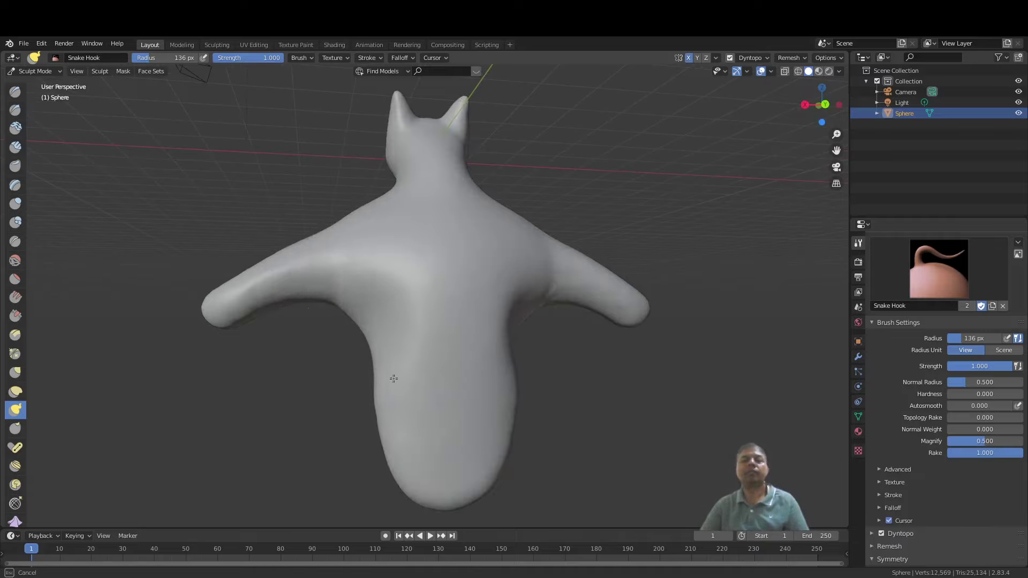
mouse_move(393, 377)
middle_mouse_down()
mouse_move(517, 320)
mouse_move(585, 323)
mouse_move(584, 333)
middle_mouse_up()
scroll(585, 333, "up", 3)
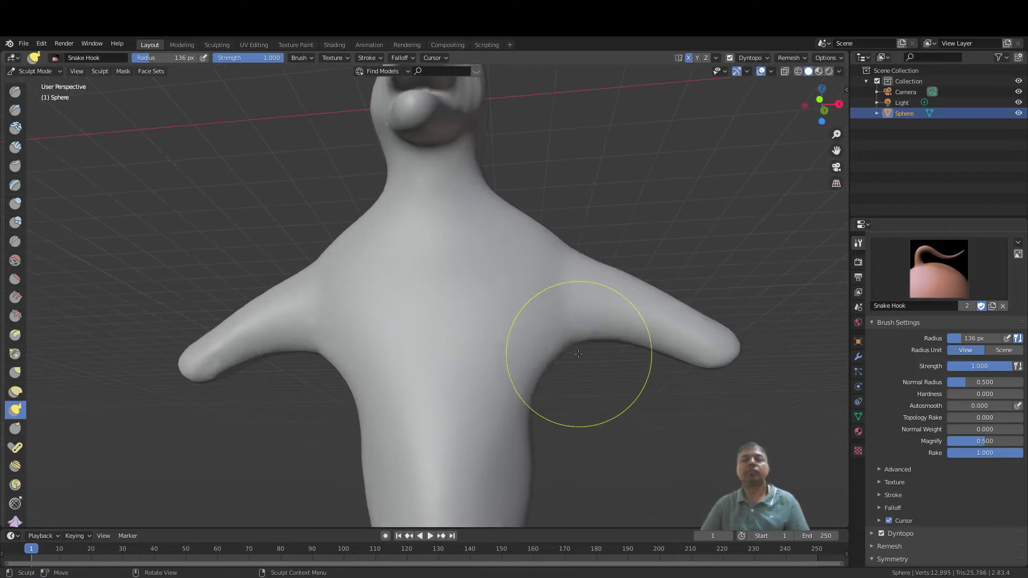
mouse_move(585, 355)
left_mouse_down()
mouse_move(542, 333)
mouse_move(581, 329)
left_mouse_up()
scroll(584, 325, "down", 4)
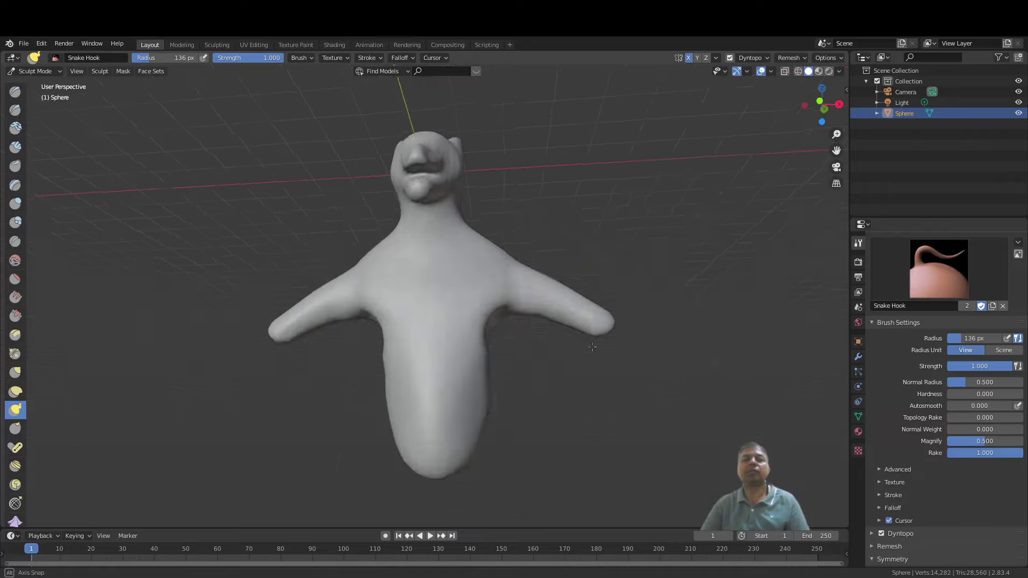
Step: Try to pull long forearms forward out of the arm ends with the 136 px Snake Hook brush
mouse_move(583, 325)
middle_mouse_down()
mouse_move(535, 344)
mouse_move(412, 348)
mouse_move(490, 370)
mouse_move(480, 273)
mouse_move(564, 297)
middle_mouse_up()
scroll(641, 326, "up", 3)
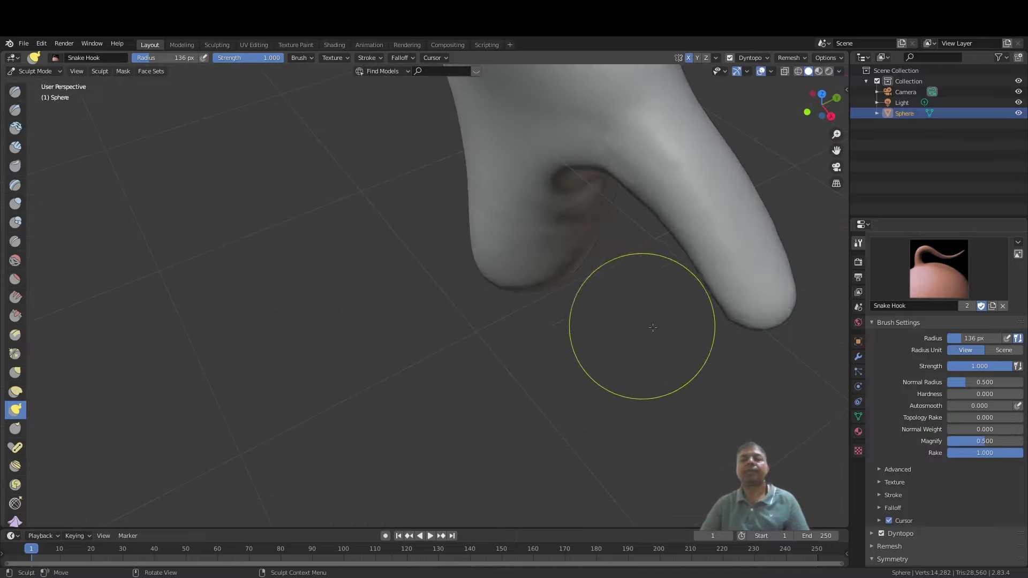
mouse_move(756, 323)
left_mouse_down()
mouse_move(776, 326)
mouse_move(691, 383)
mouse_move(670, 417)
mouse_move(603, 471)
left_mouse_up()
mouse_move(603, 470)
middle_mouse_down()
mouse_move(537, 273)
mouse_move(452, 279)
middle_mouse_up()
left_click_drag(431, 277, 415, 284)
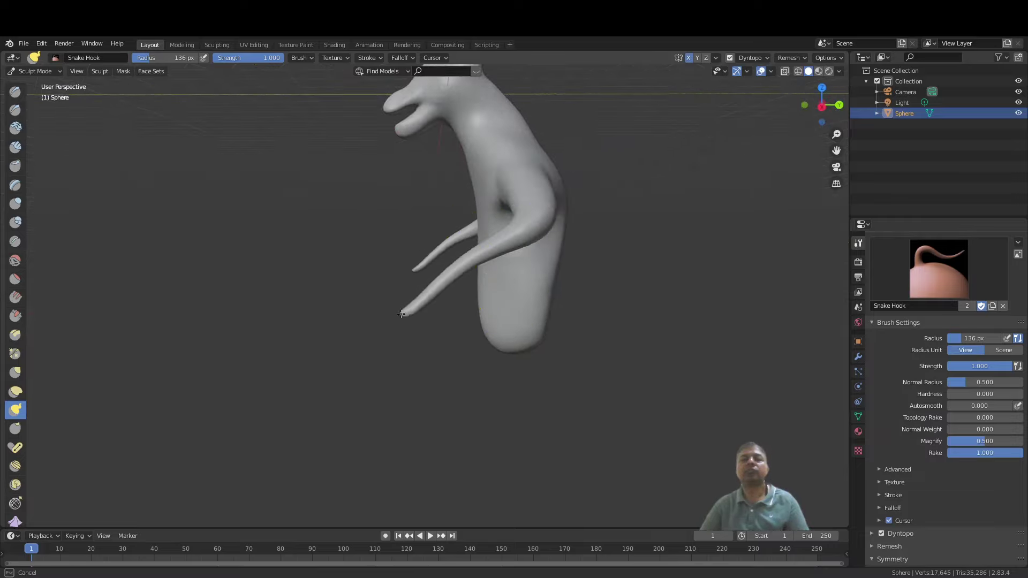
left_click_drag(400, 327, 403, 321)
mouse_move(404, 321)
middle_mouse_down()
mouse_move(527, 333)
mouse_move(517, 338)
middle_mouse_up()
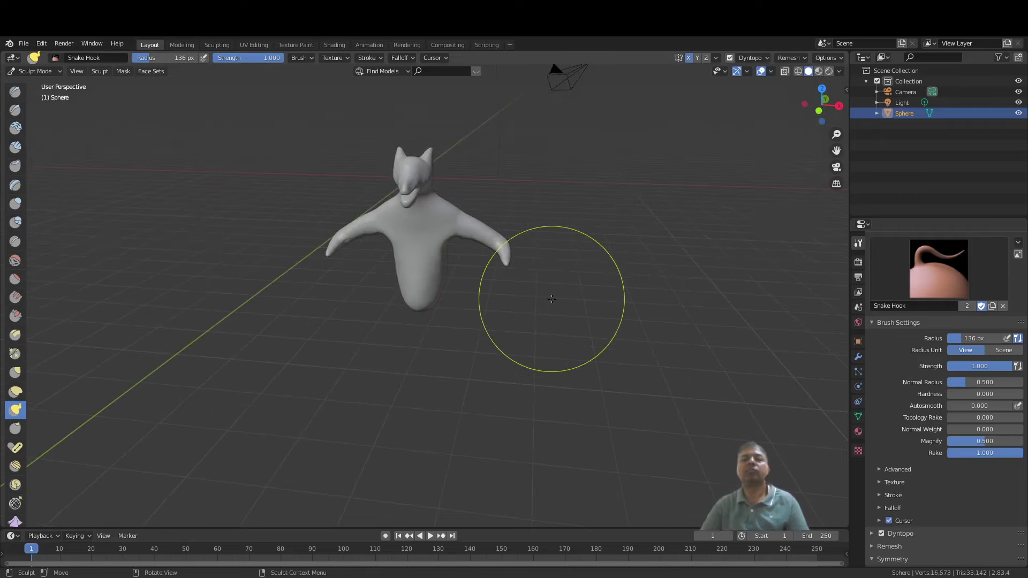
Step: Pull forearms down and forward from the arm ends in a side view with Snake Hook, forming bent elbows
mouse_move(551, 299)
middle_mouse_down()
mouse_move(461, 329)
mouse_move(481, 270)
middle_mouse_up()
scroll(488, 270, "up", 3)
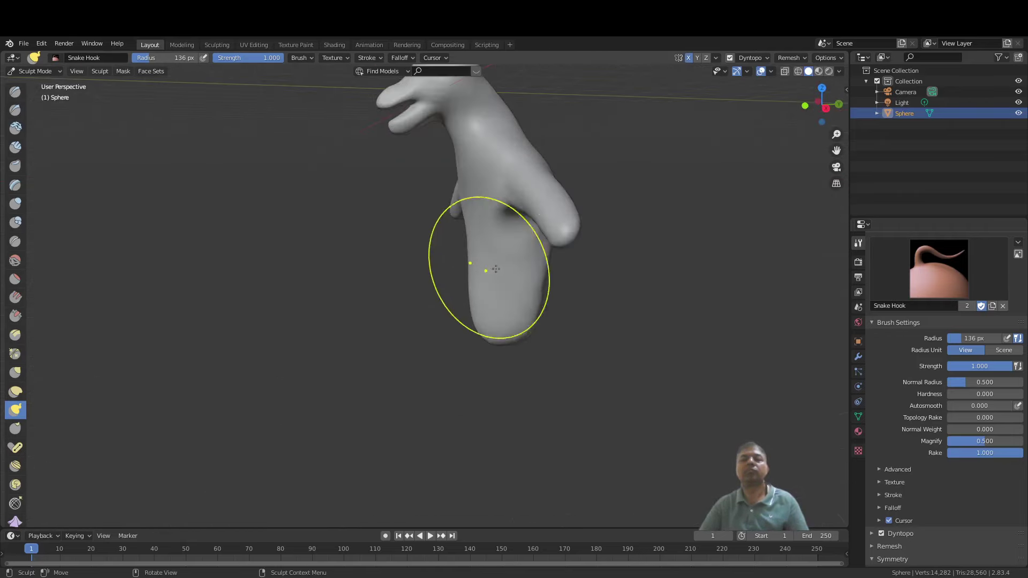
left_click_drag(565, 234, 555, 240)
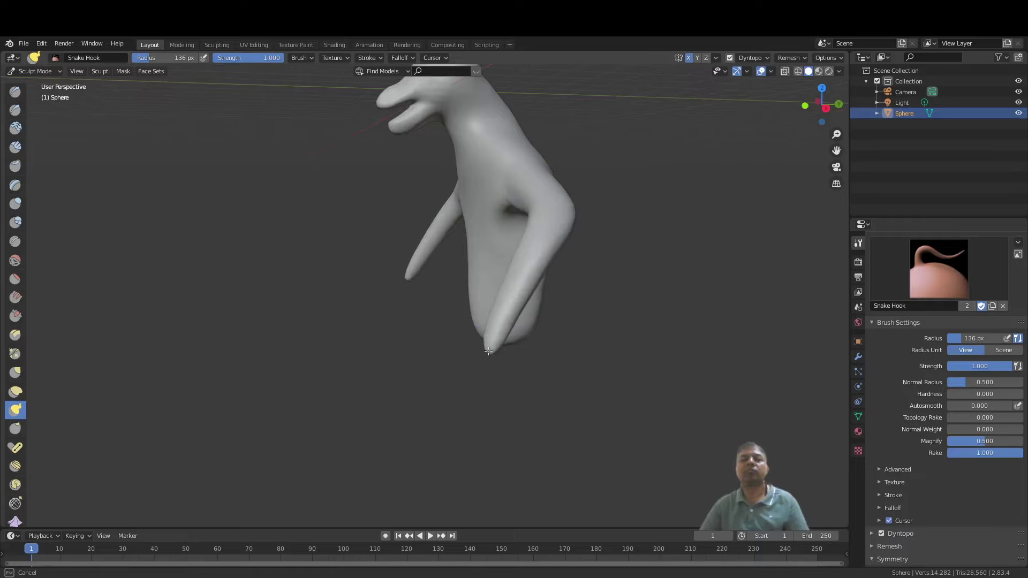
middle_click_drag(488, 351, 591, 344)
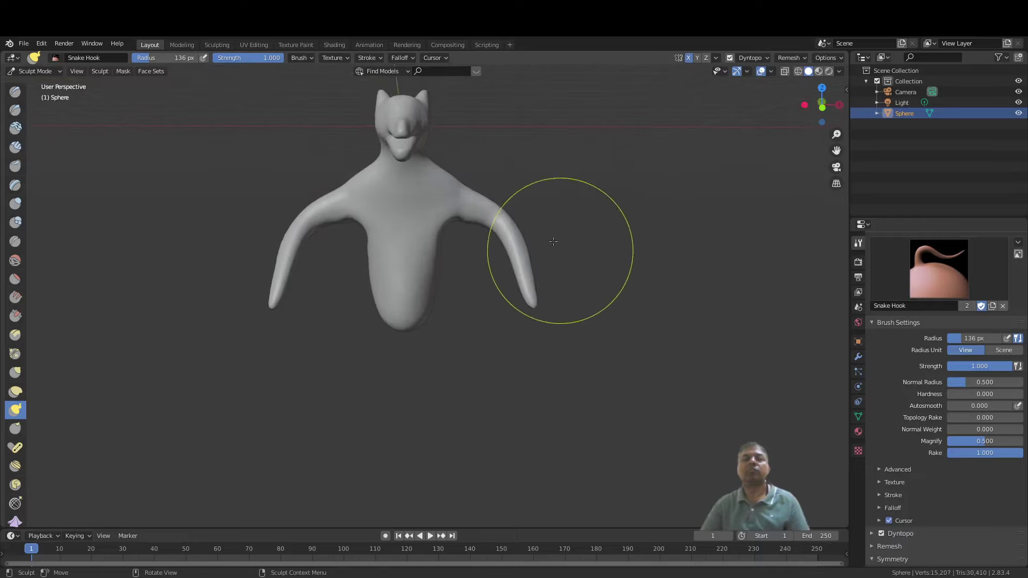
Step: Reshape the curve of the elbows and forearms so that the arms run evenly down to the wrists
left_click_drag(522, 232, 515, 232)
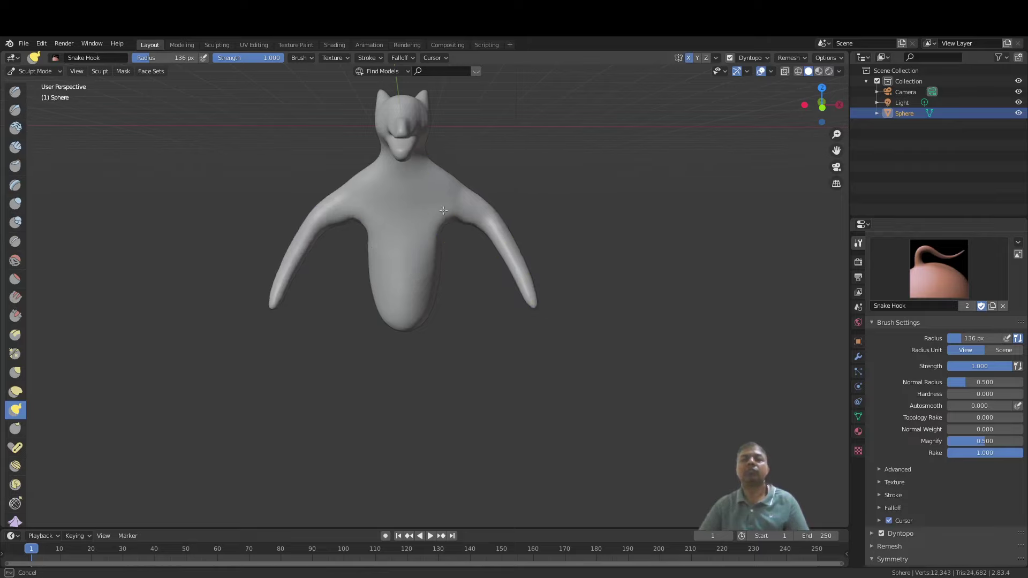
left_click_drag(491, 226, 497, 229)
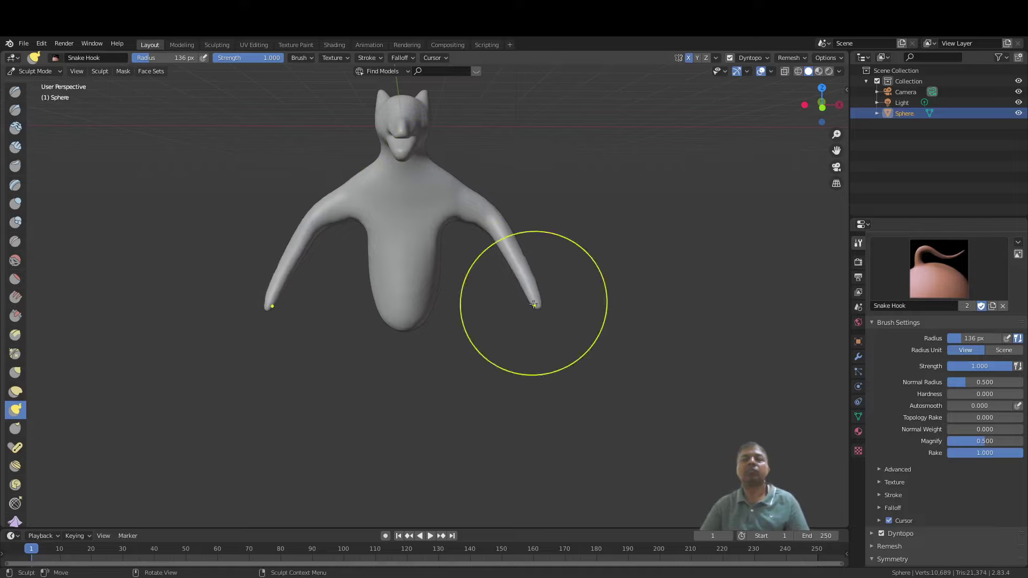
mouse_move(533, 304)
middle_mouse_down()
mouse_move(436, 293)
mouse_move(460, 314)
mouse_move(460, 336)
mouse_move(501, 318)
mouse_move(399, 304)
mouse_move(404, 293)
middle_mouse_up()
mouse_move(509, 338)
middle_mouse_down()
mouse_move(390, 338)
mouse_move(674, 365)
middle_mouse_up()
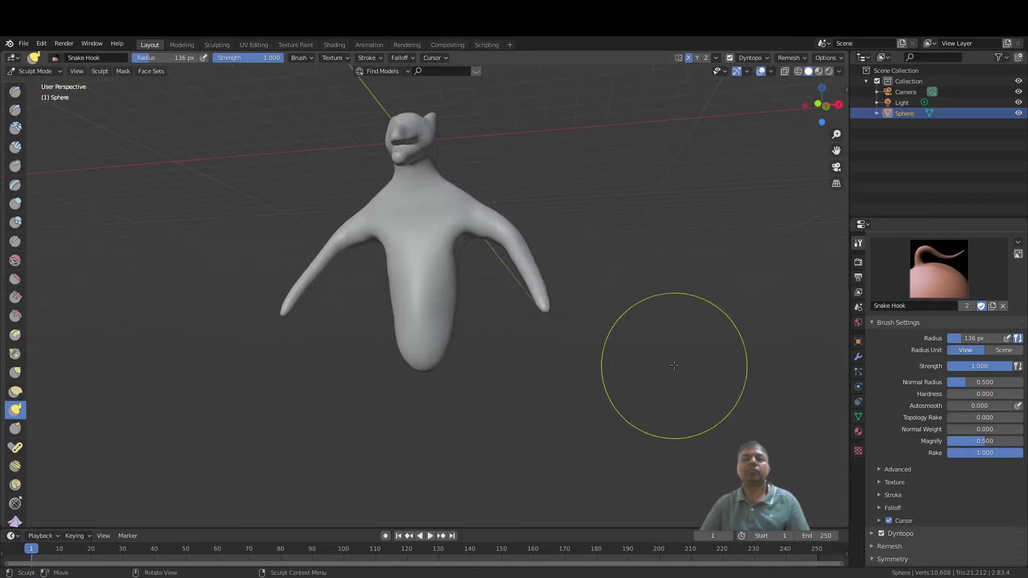
Step: Narrow the waist and slim the lower end of the torso symmetrically with the 136 px Snake Hook brush
scroll(505, 345, "up", 3)
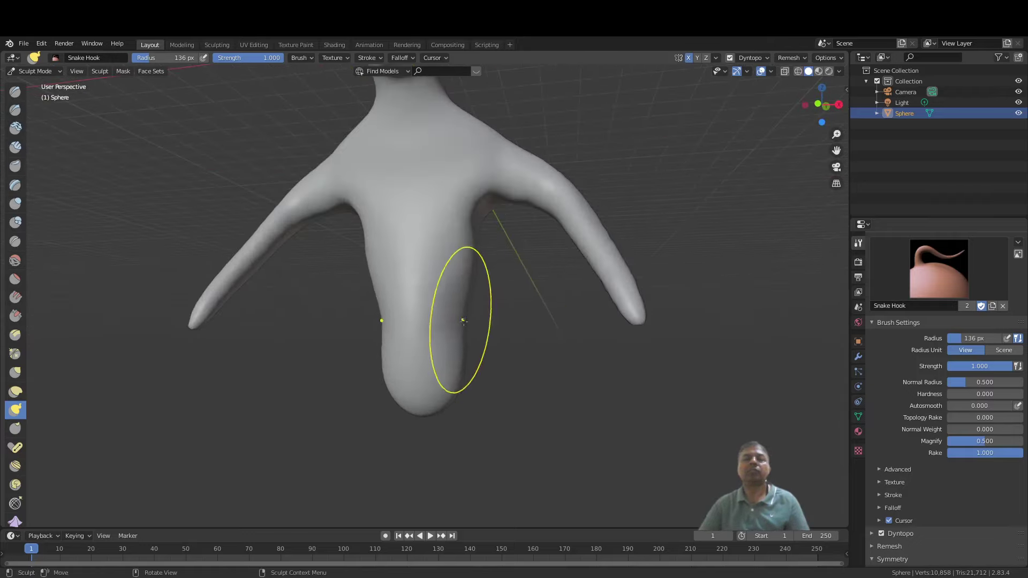
mouse_move(449, 365)
middle_mouse_down()
mouse_move(447, 339)
mouse_move(490, 370)
mouse_move(465, 344)
middle_mouse_up()
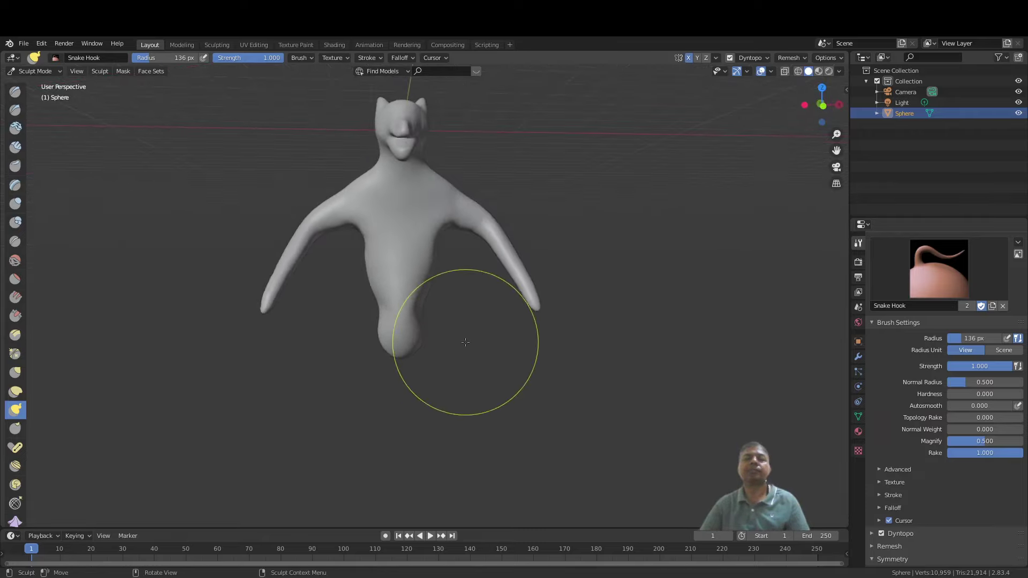
scroll(459, 326, "up", 1)
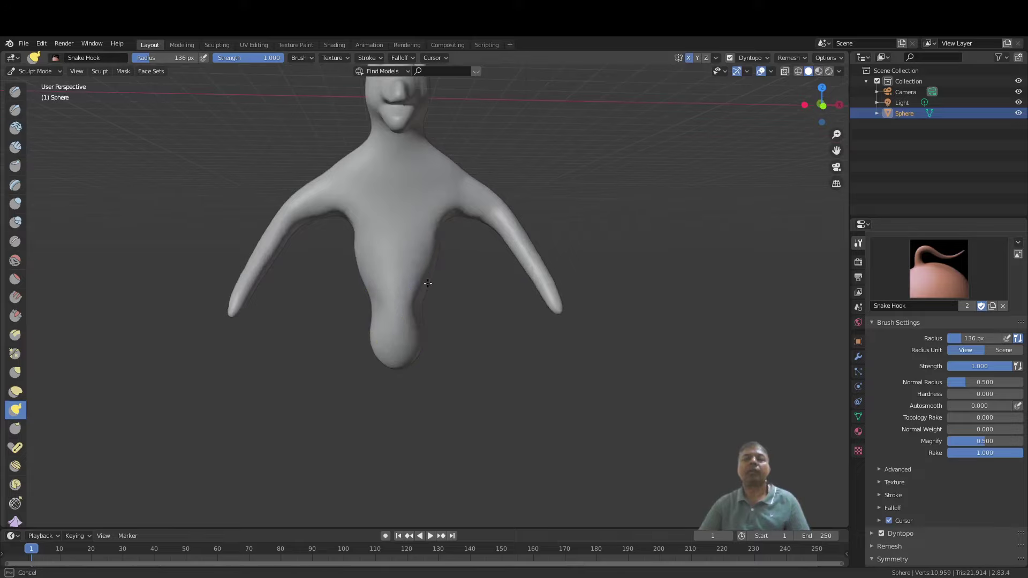
scroll(427, 283, "down", 2)
middle_click_drag(431, 280, 382, 288)
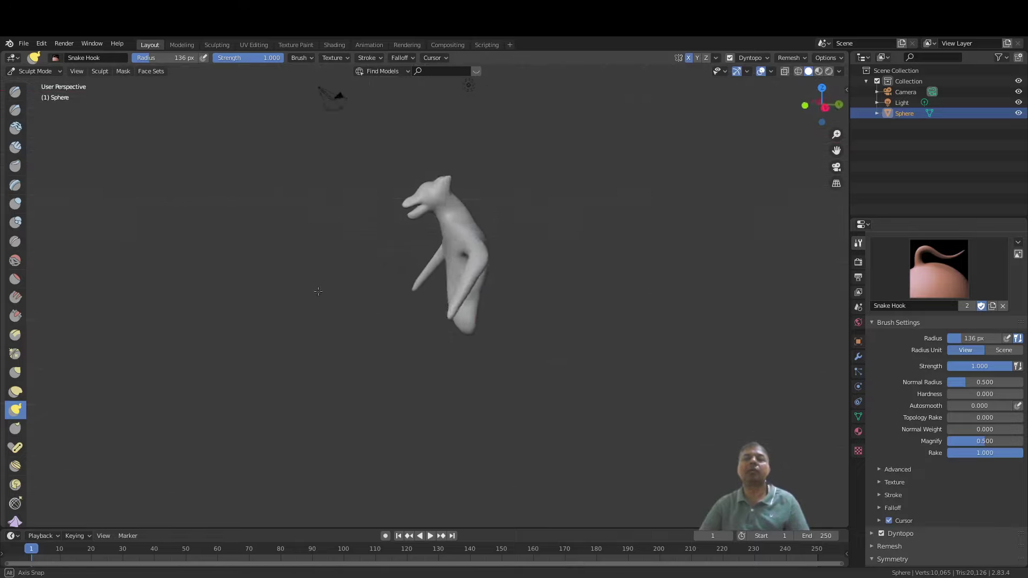
middle_click_drag(318, 291, 428, 291)
scroll(430, 228, "up", 4)
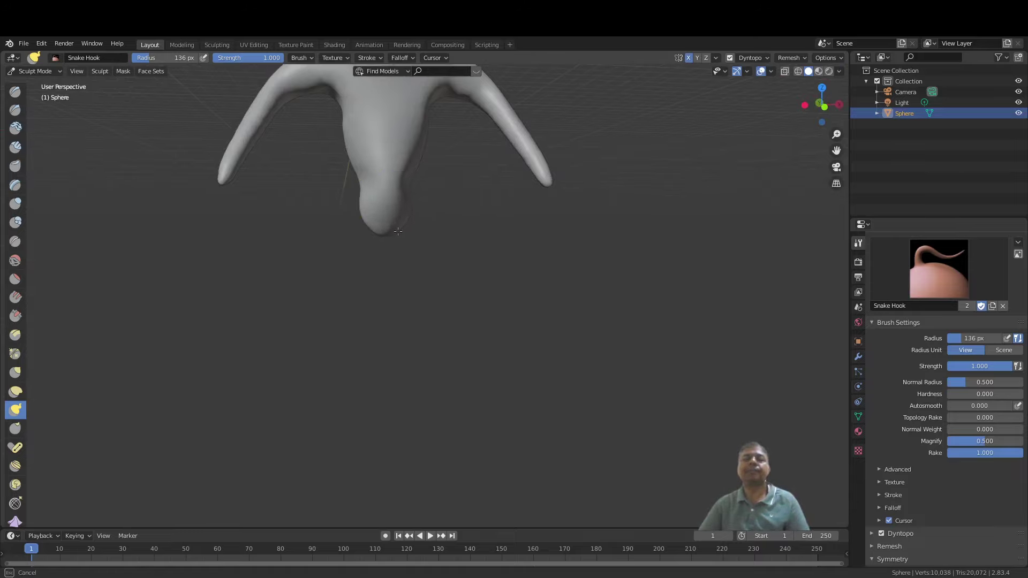
left_click_drag(398, 231, 397, 233)
Step: Mask a round patch on the side of the torso's lower end using the Mask brush with a 77 px radius, and invert the mask
scroll(397, 232, "down", 4)
mouse_move(403, 272)
middle_mouse_down()
mouse_move(348, 296)
mouse_move(343, 286)
mouse_move(422, 216)
middle_mouse_up()
scroll(409, 275, "up", 3)
scroll(484, 259, "up", 3)
middle_click_drag(484, 259, 464, 234)
scroll(482, 257, "up", 1)
mouse_move(500, 275)
middle_mouse_down("shift")
mouse_move(461, 250)
mouse_move(419, 259)
mouse_move(509, 276)
mouse_move(493, 266)
middle_mouse_up("shift")
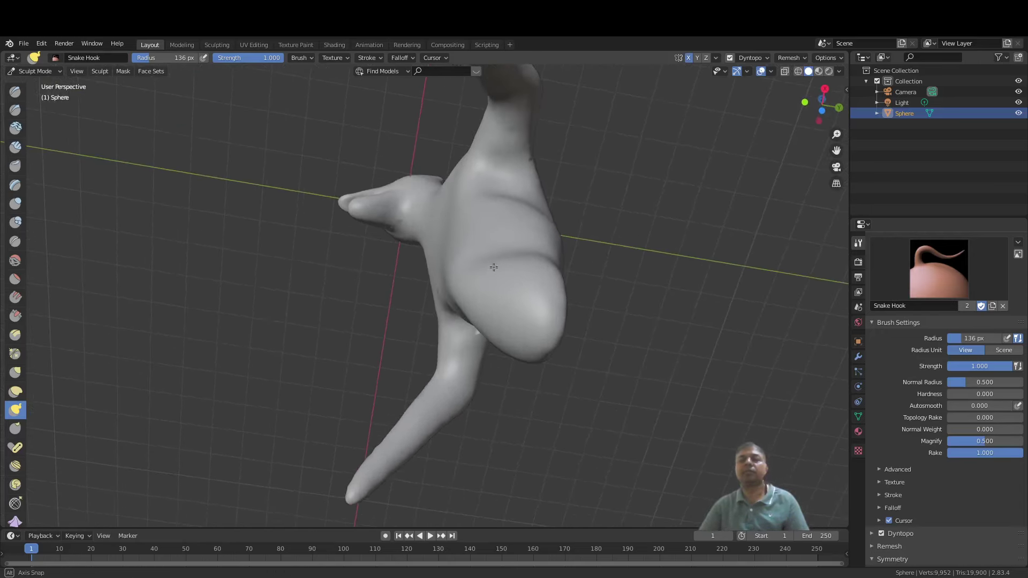
key("m")
key("f")
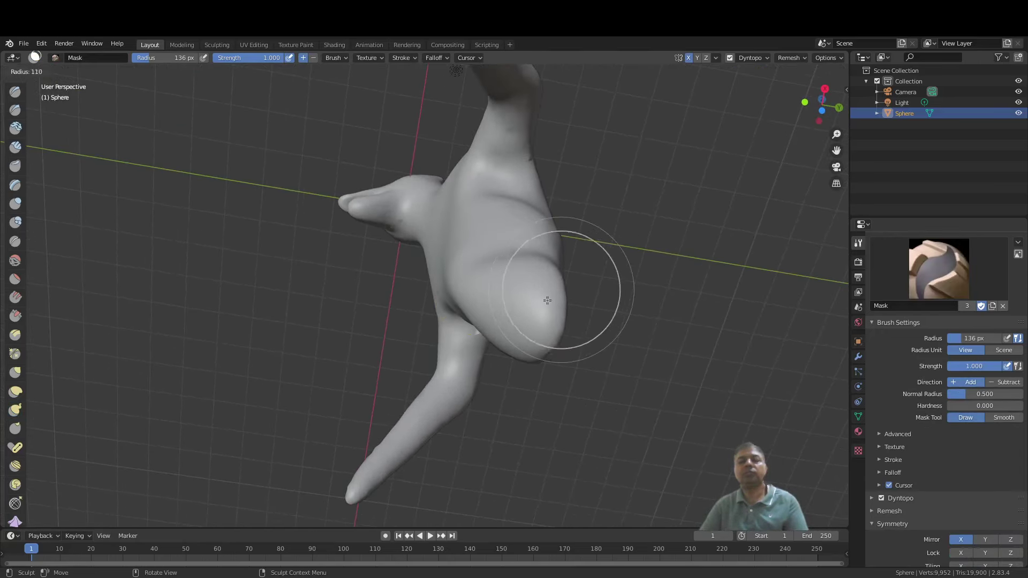
left_click(529, 305)
left_click_drag(528, 305, 546, 290)
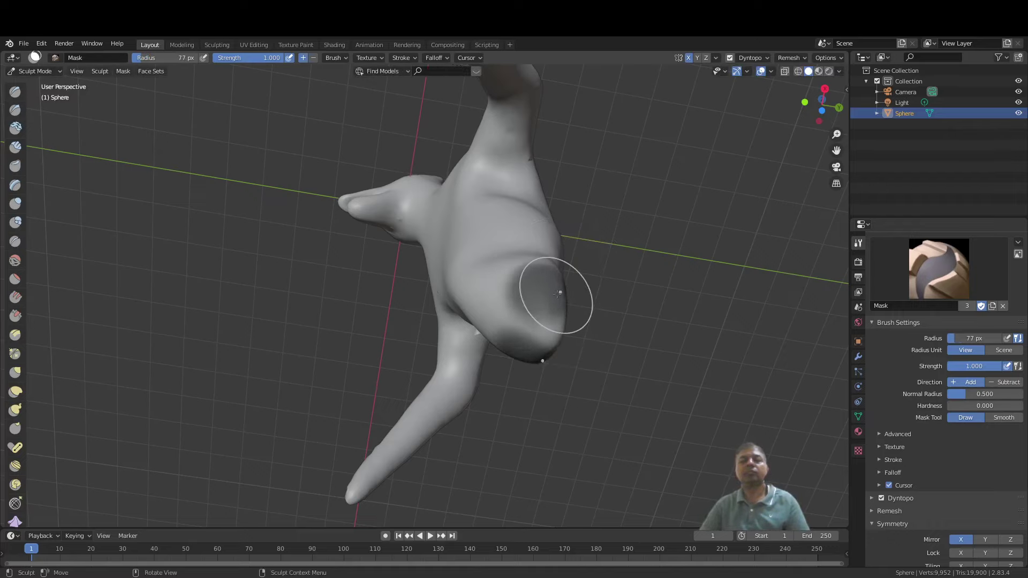
mouse_move(628, 289)
middle_mouse_down()
mouse_move(566, 292)
mouse_move(584, 373)
middle_mouse_up()
Step: Pull small hip bulges out of the unmasked patches with Snake Hook, and set the brush radius to 154 px
key("k")
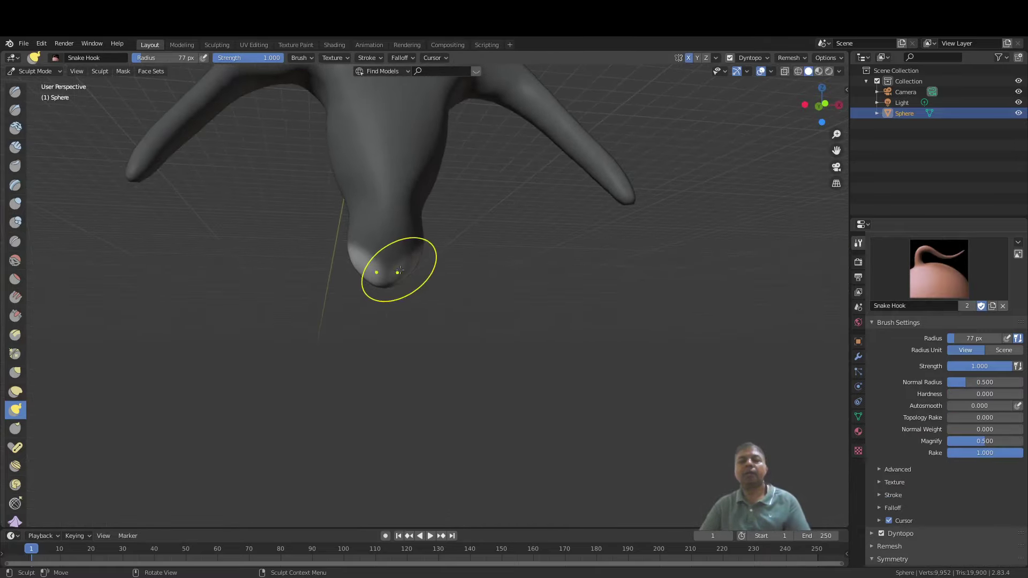
left_click_drag(408, 269, 408, 274)
middle_click_drag(408, 274, 408, 309)
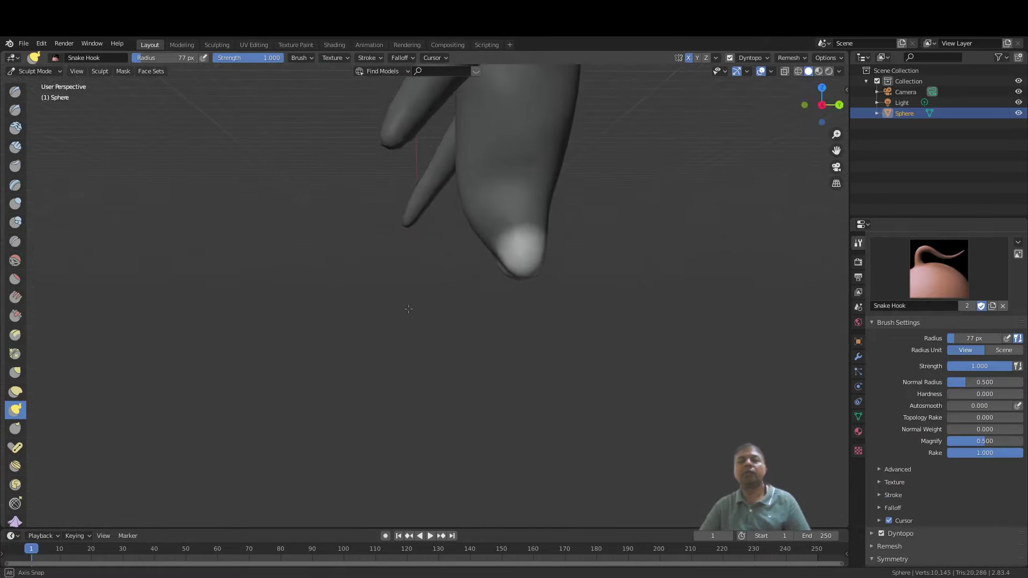
scroll(408, 309, "down", 3)
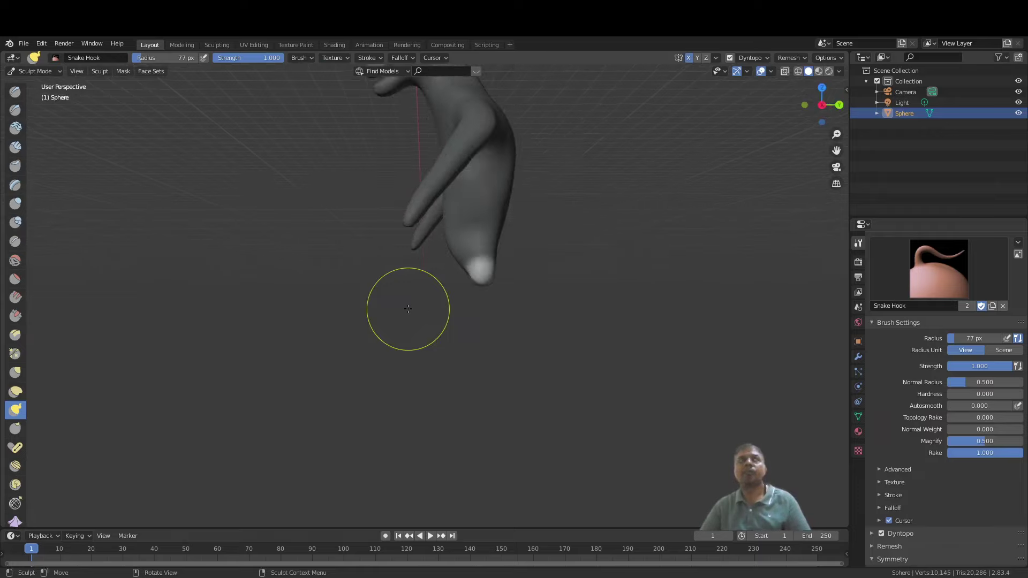
key("f")
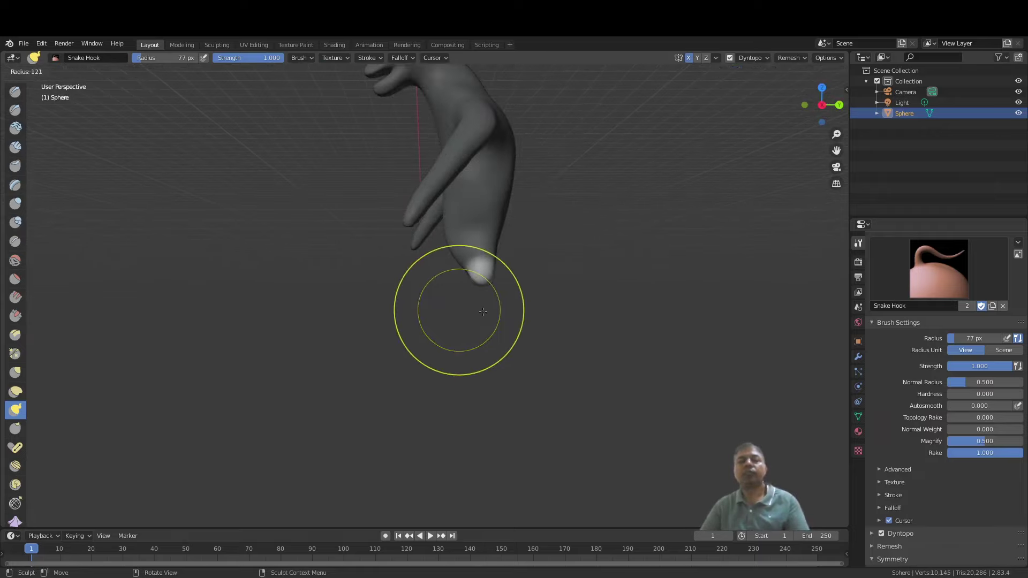
left_click(541, 310)
Step: Try to pull legs down out of the hip patches and bend the lower legs backward with Snake Hook, and undo these strokes
key("KP_3")
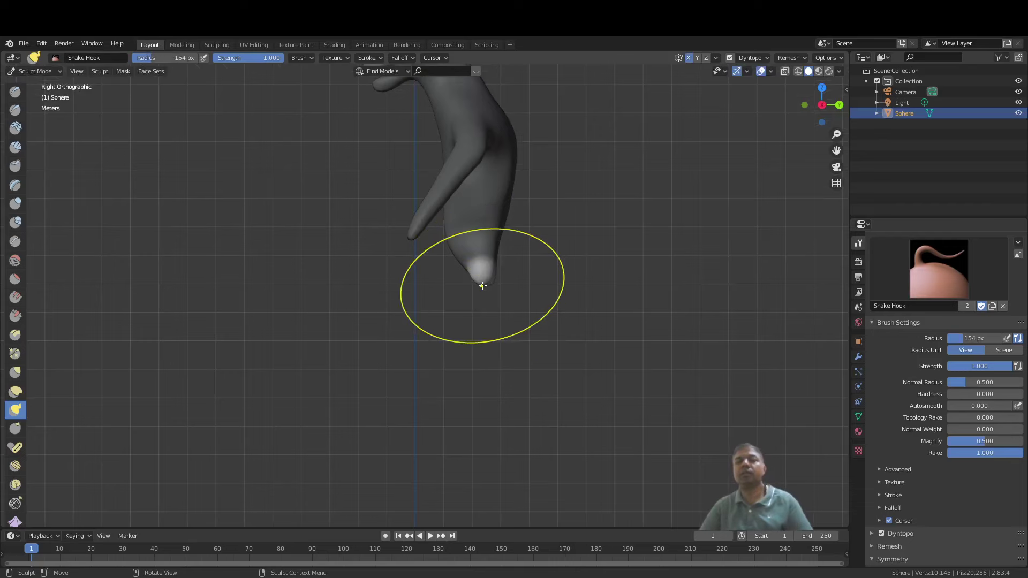
scroll(485, 287, "down", 2)
left_click_drag(461, 279, 449, 295)
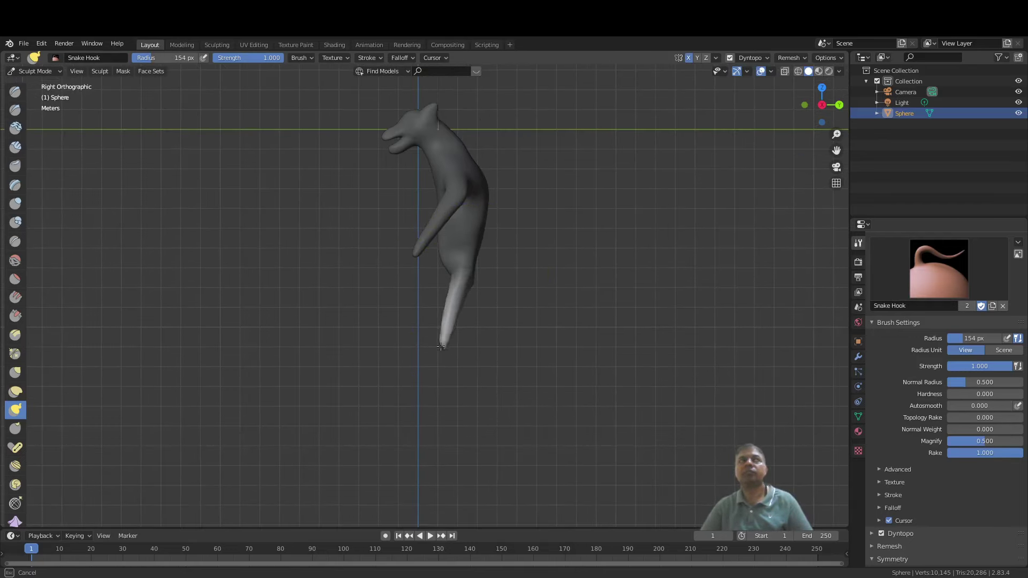
left_click_drag(440, 346, 440, 345)
scroll(457, 271, "up", 5)
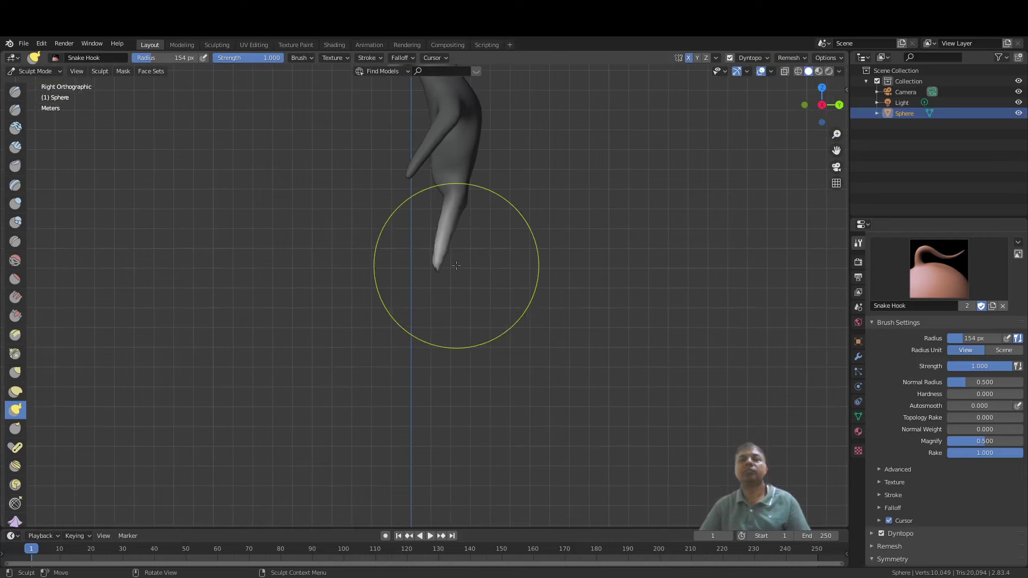
scroll(455, 235, "up", 1)
left_click_drag(457, 216, 505, 250)
left_click_drag(580, 331, 581, 331)
left_click_drag(509, 245, 597, 338)
mouse_move(492, 323)
middle_mouse_down()
mouse_move(629, 310)
mouse_move(585, 368)
middle_mouse_up()
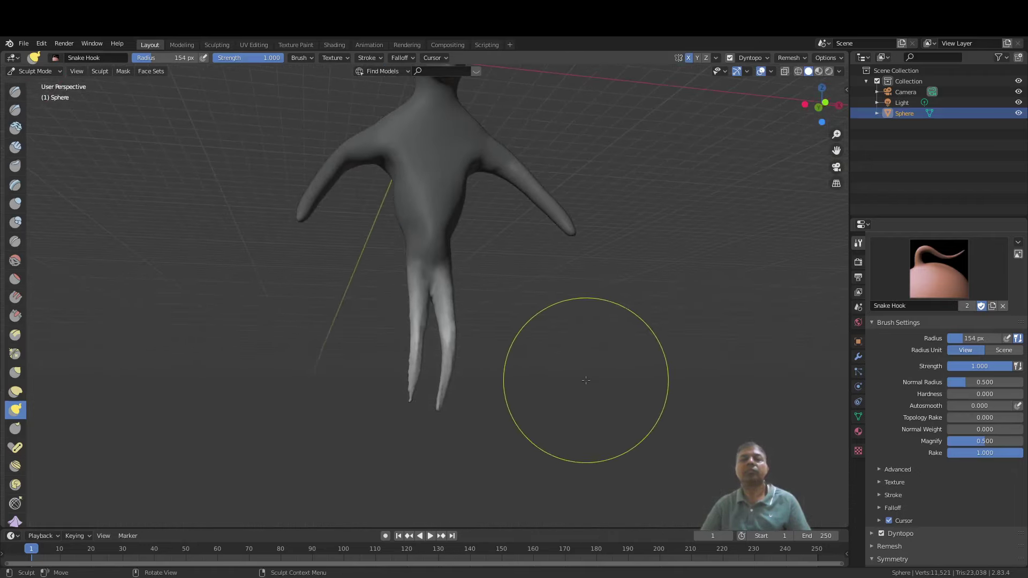
key("ctrl+z")
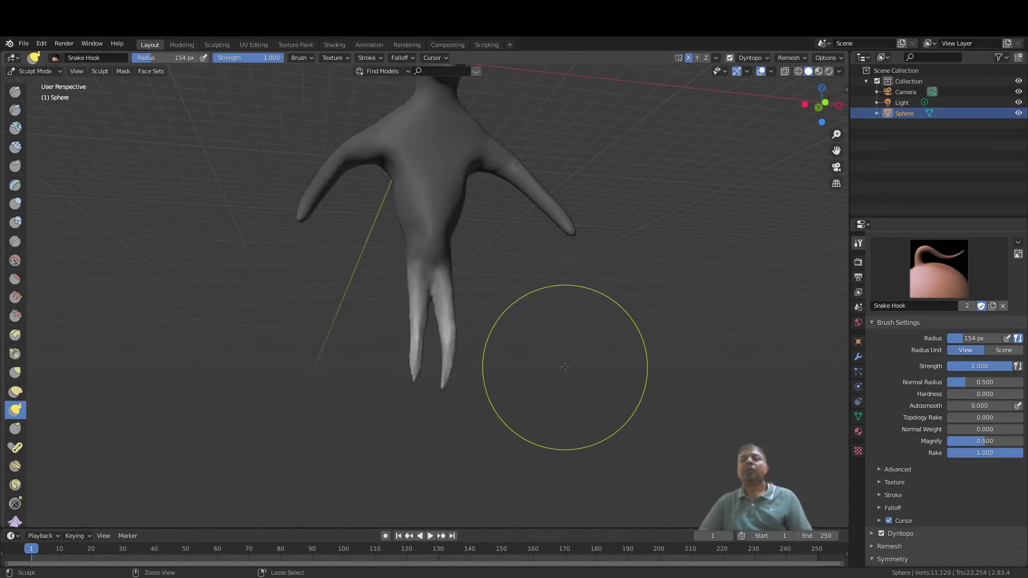
key("ctrl+z")
Step: Pull the upper legs down and slightly forward from the unmasked hip patches in the right orthographic view using Snake Hook
scroll(562, 365, "up", 2)
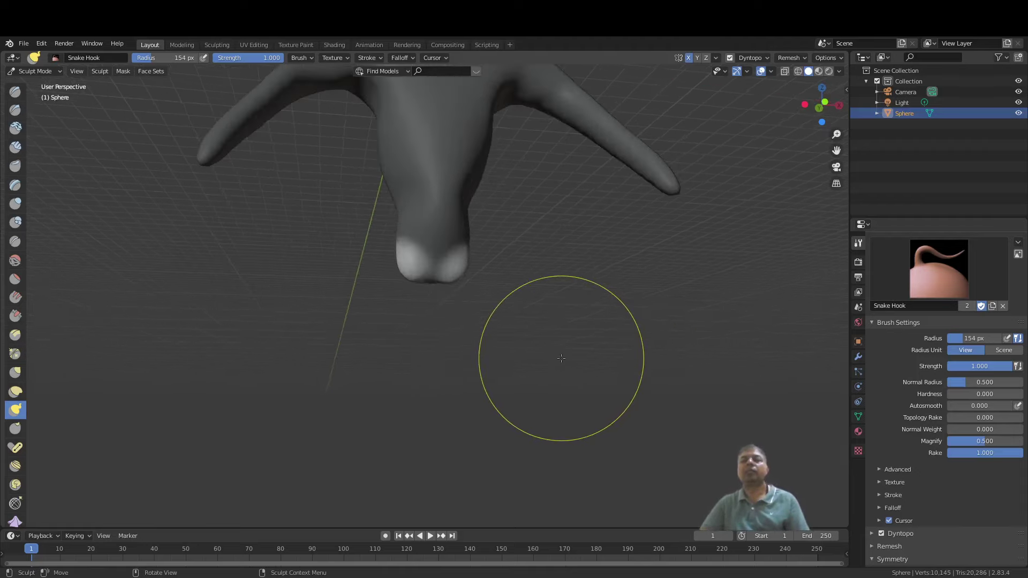
middle_click_drag(560, 364, 460, 368)
key("KP_3")
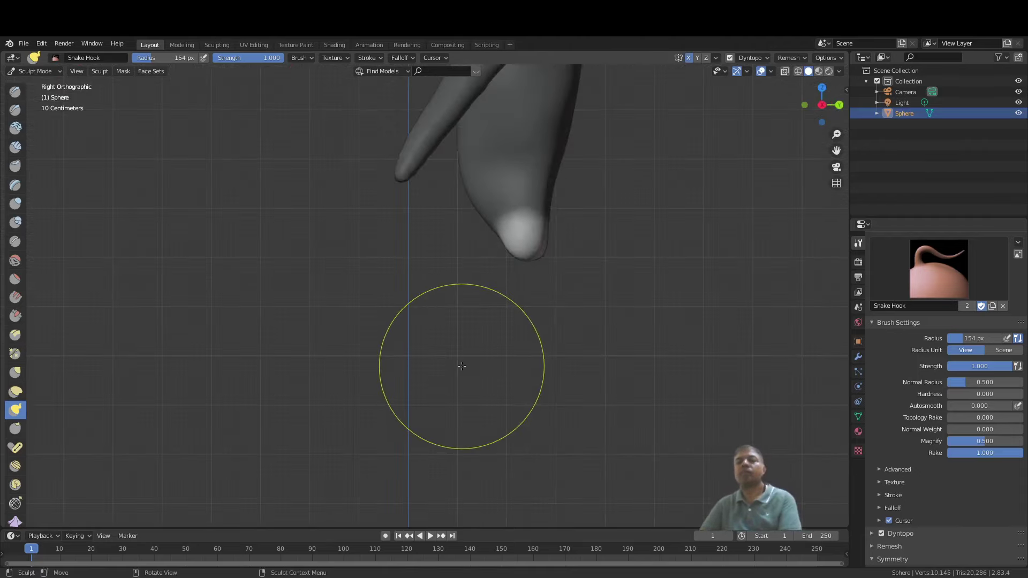
mouse_move(514, 252)
left_mouse_down()
mouse_move(492, 316)
mouse_move(502, 288)
left_mouse_up()
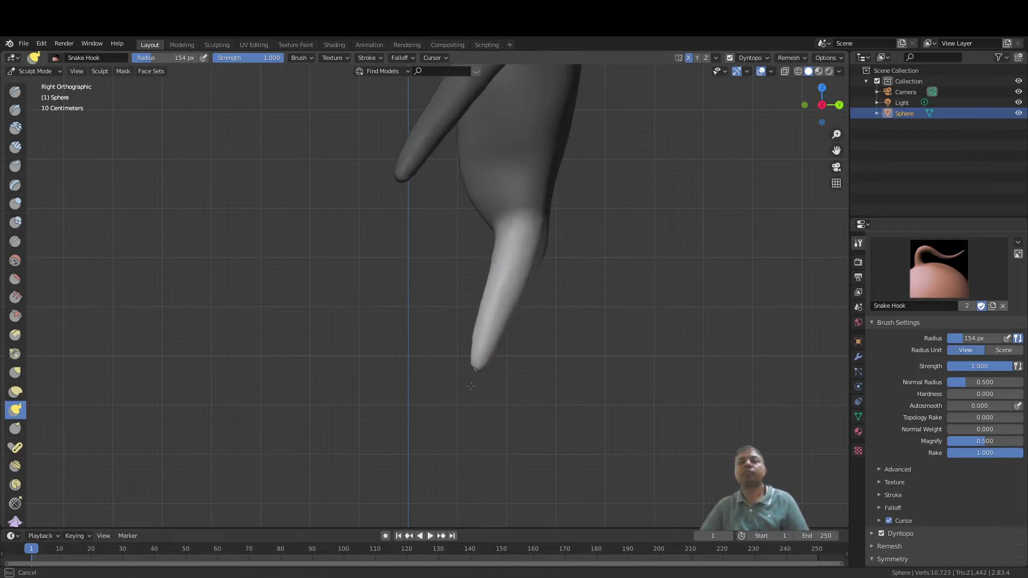
Step: Try to bend the lower legs backward from the knees with Snake Hook in the right orthographic view
middle_click_drag(471, 386, 457, 320, "shift")
scroll(459, 311, "up", 2)
left_click_drag(486, 304, 589, 362)
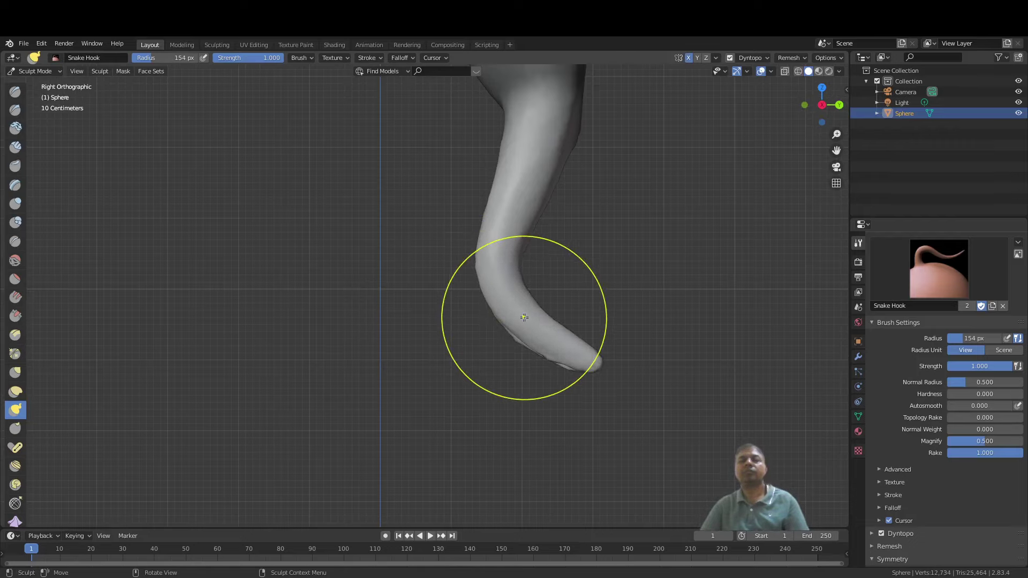
left_click_drag(530, 320, 556, 318)
left_click_drag(575, 328, 613, 351)
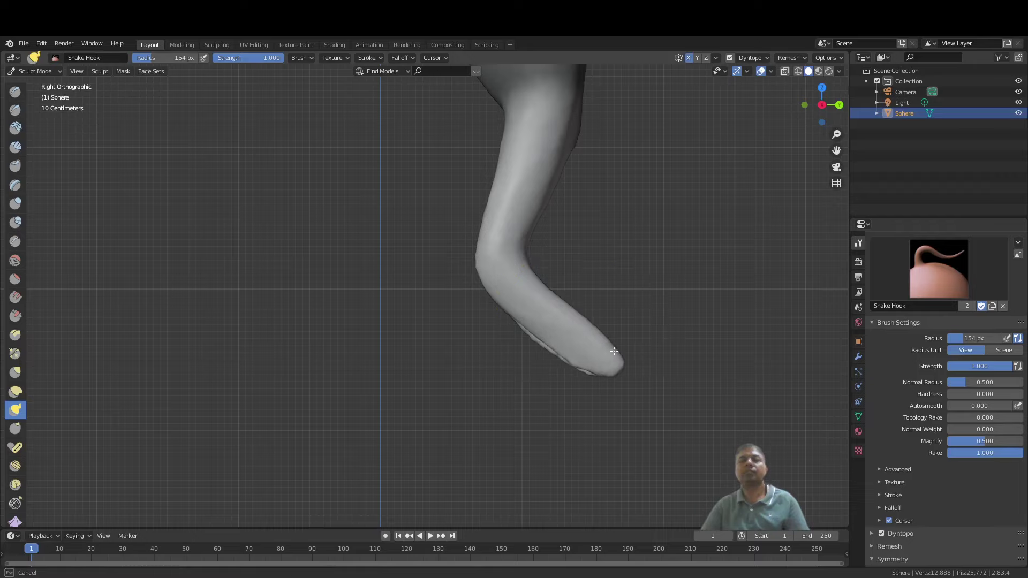
scroll(607, 358, "down", 5)
middle_click_drag(607, 358, 677, 335)
scroll(676, 335, "down", 5)
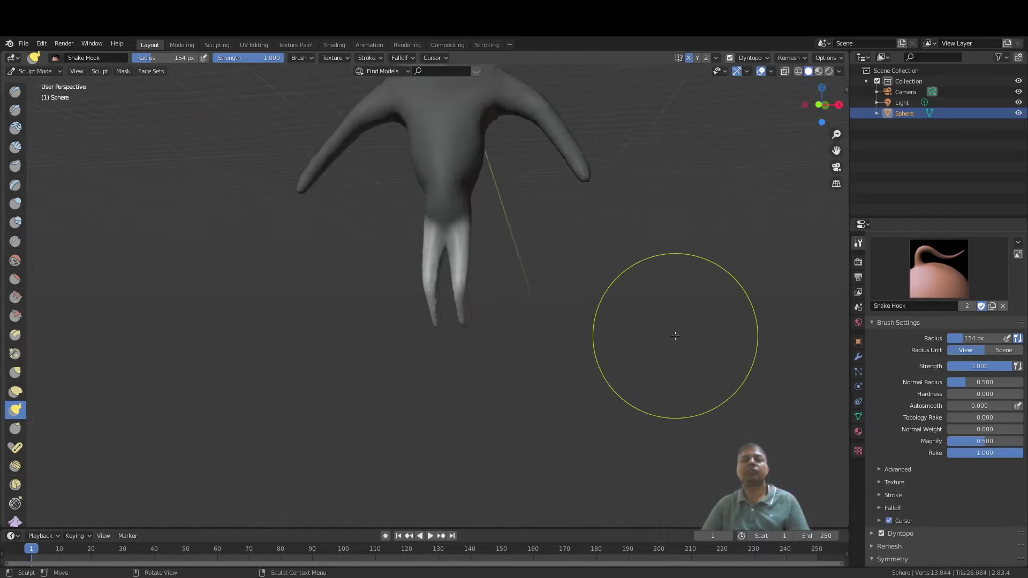
middle_click_drag(541, 356, 577, 357)
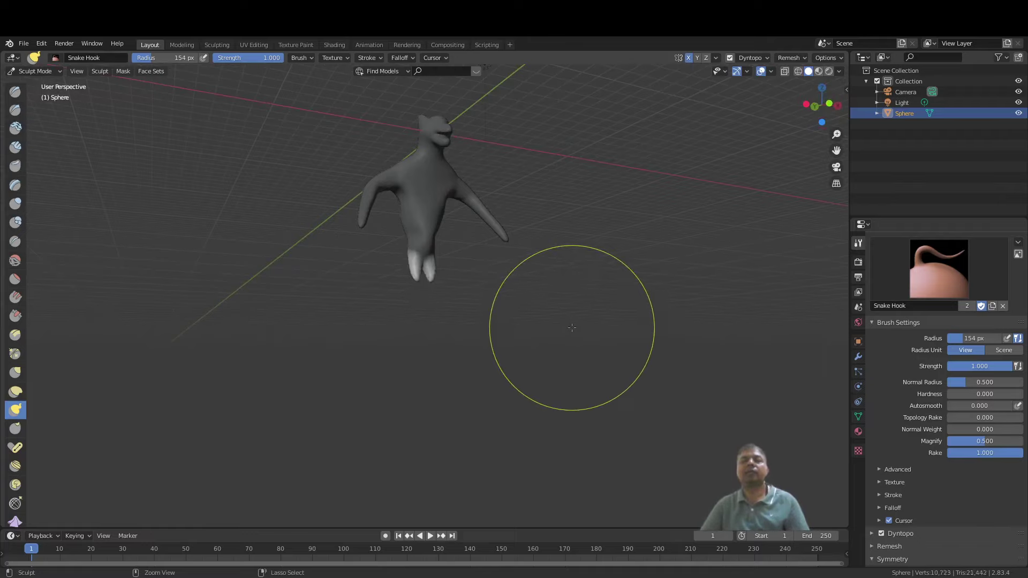
Step: Clear the mask and pull leg stubs outward and down from the torso's lower end with Snake Hook
key("ctrl+i")
mouse_move(571, 328)
middle_mouse_down()
mouse_move(480, 352)
mouse_move(502, 438)
mouse_move(521, 405)
middle_mouse_up()
scroll(480, 350, "up", 3)
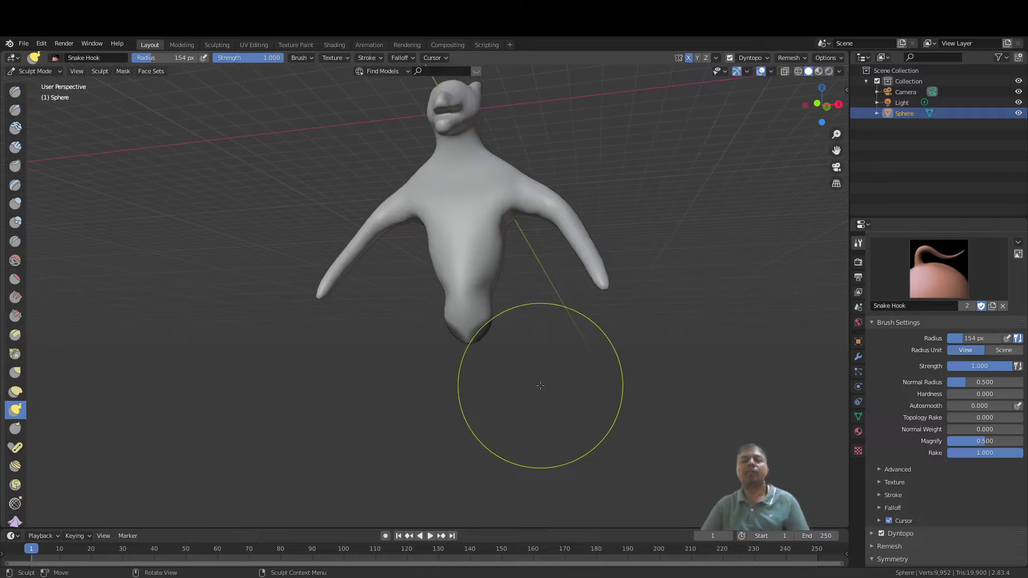
scroll(540, 385, "up", 4)
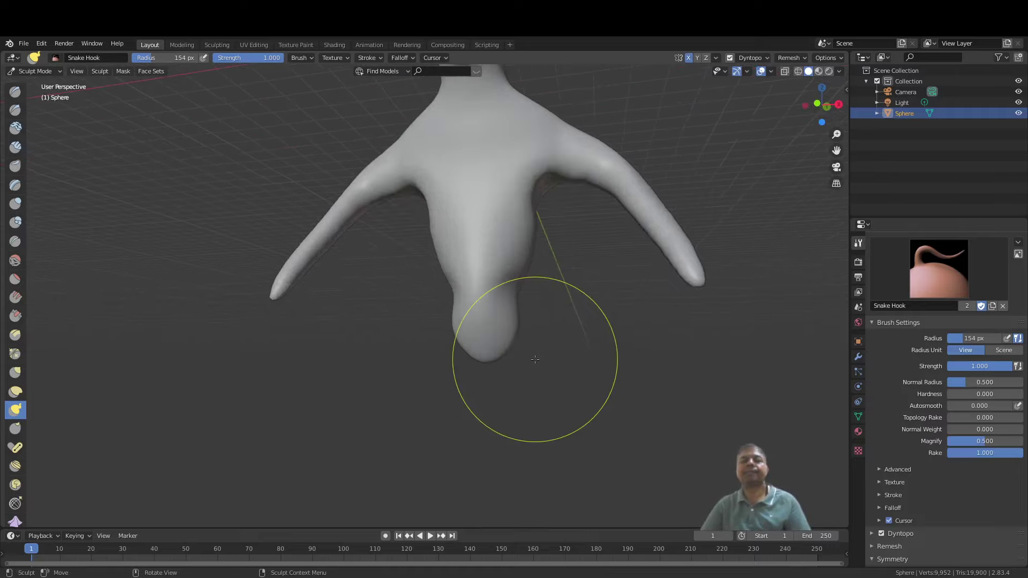
middle_click_drag(535, 390, 379, 369)
scroll(379, 364, "up", 2)
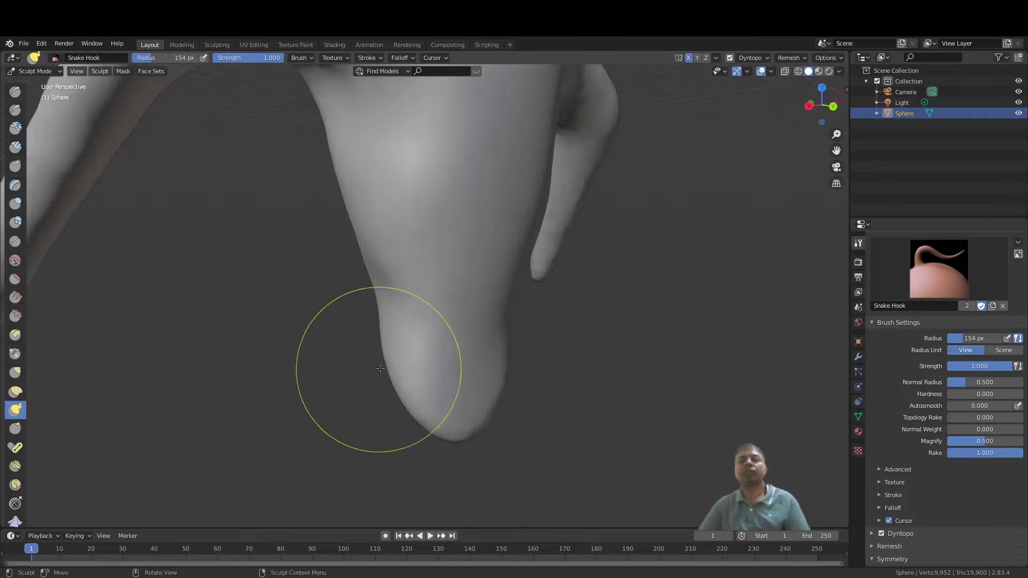
left_click_drag(403, 367, 366, 413)
mouse_move(390, 404)
left_mouse_down()
mouse_move(389, 443)
mouse_move(358, 449)
left_mouse_up()
scroll(387, 416, "down", 2)
mouse_move(396, 412)
middle_mouse_down()
mouse_move(570, 399)
mouse_move(550, 393)
middle_mouse_up()
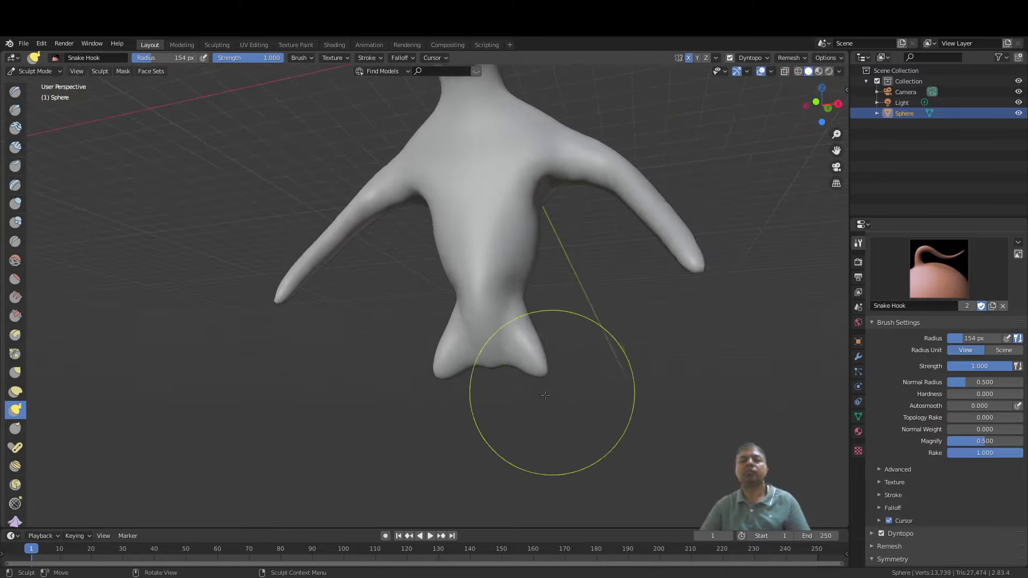
Step: Lengthen the leg stubs outward and downward and reshape the crotch between them with Snake Hook
scroll(550, 392, "up", 1)
mouse_move(549, 373)
left_mouse_down()
mouse_move(572, 415)
mouse_move(514, 373)
left_mouse_up()
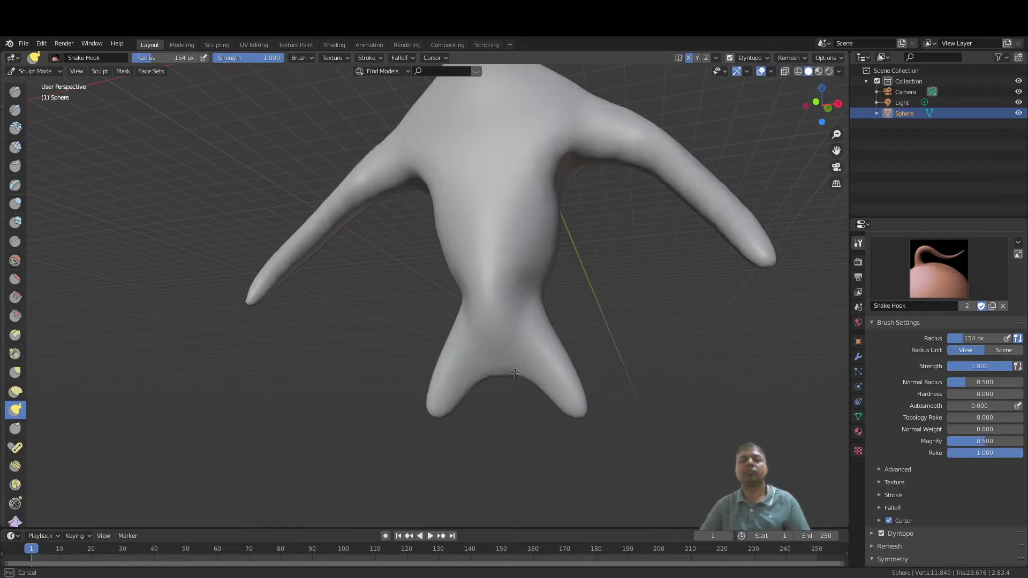
left_click_drag(558, 398, 580, 437)
scroll(591, 402, "down", 3)
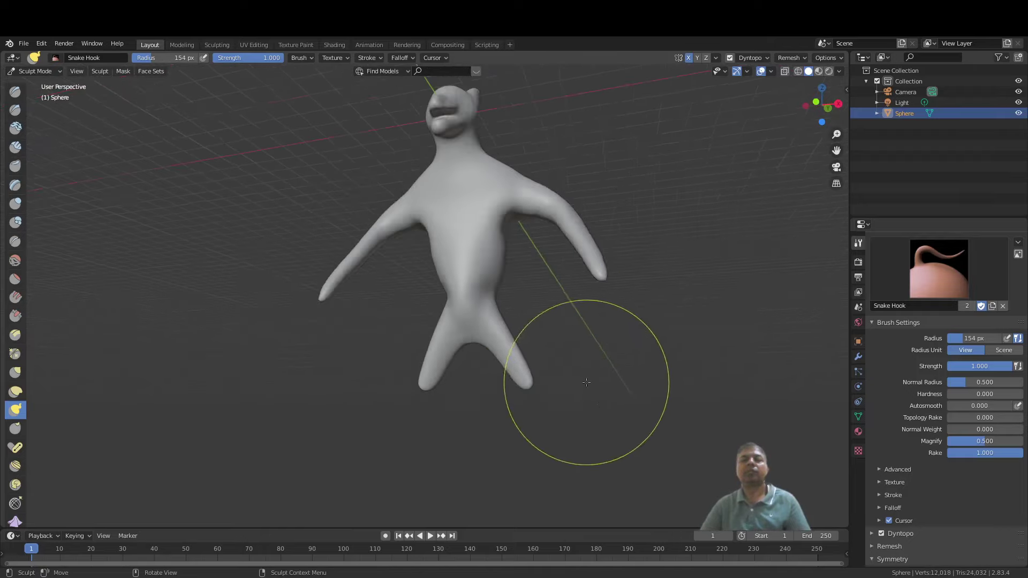
Step: Swing the upper legs forward and down in the right orthographic view using Snake Hook
mouse_move(587, 384)
middle_mouse_down()
mouse_move(467, 414)
mouse_move(472, 302)
middle_mouse_up()
key("KP_3")
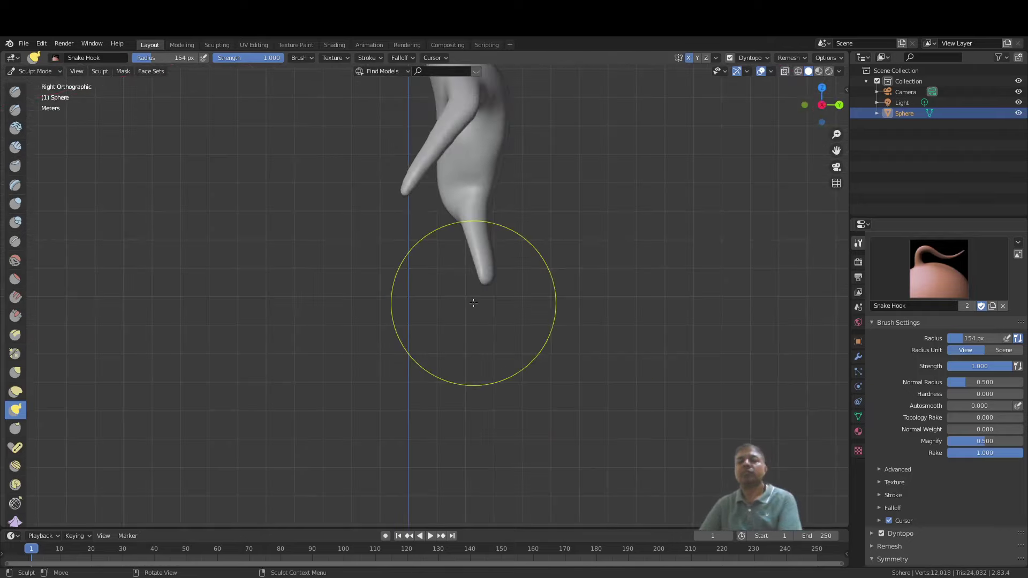
left_click_drag(482, 276, 451, 303)
left_click_drag(480, 257, 467, 251)
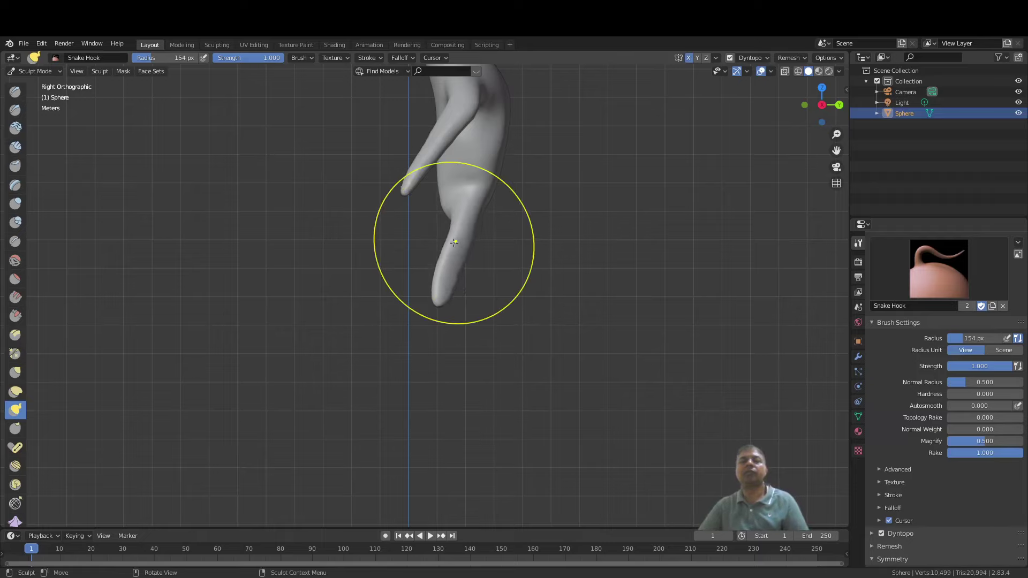
scroll(497, 241, "down", 2)
middle_click_drag(497, 242, 480, 280, "shift")
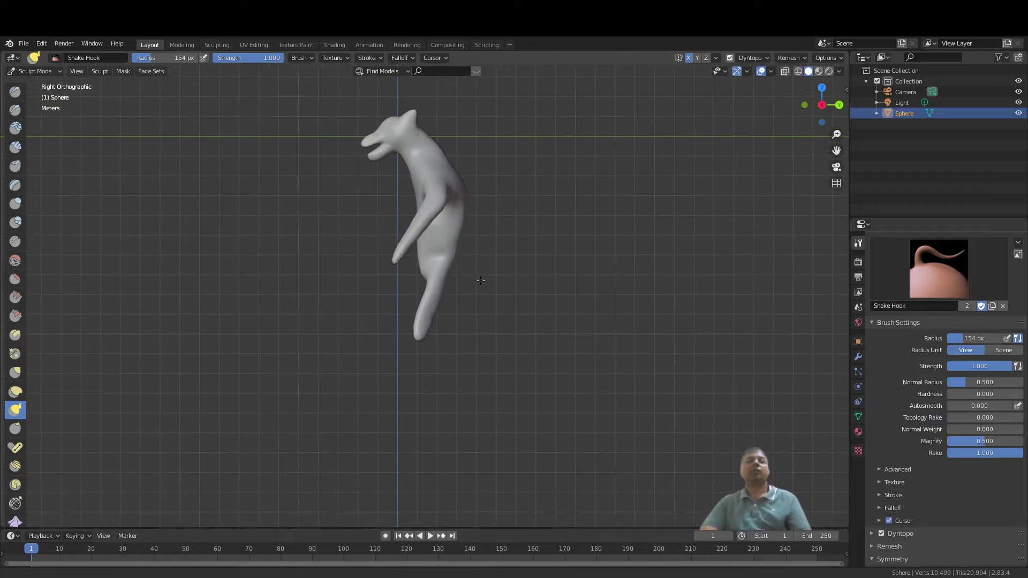
Step: Pull the lower legs down and backward from the knees with Snake Hook
mouse_move(463, 354)
middle_mouse_down()
mouse_move(532, 361)
mouse_move(437, 367)
mouse_move(374, 285)
middle_mouse_up()
scroll(436, 367, "up", 3)
scroll(372, 288, "up", 3)
left_click_drag(301, 310, 441, 415)
scroll(441, 415, "down", 1)
mouse_move(441, 416)
middle_mouse_down()
mouse_move(557, 407)
mouse_move(495, 406)
mouse_move(501, 378)
middle_mouse_up()
scroll(498, 396, "down", 6)
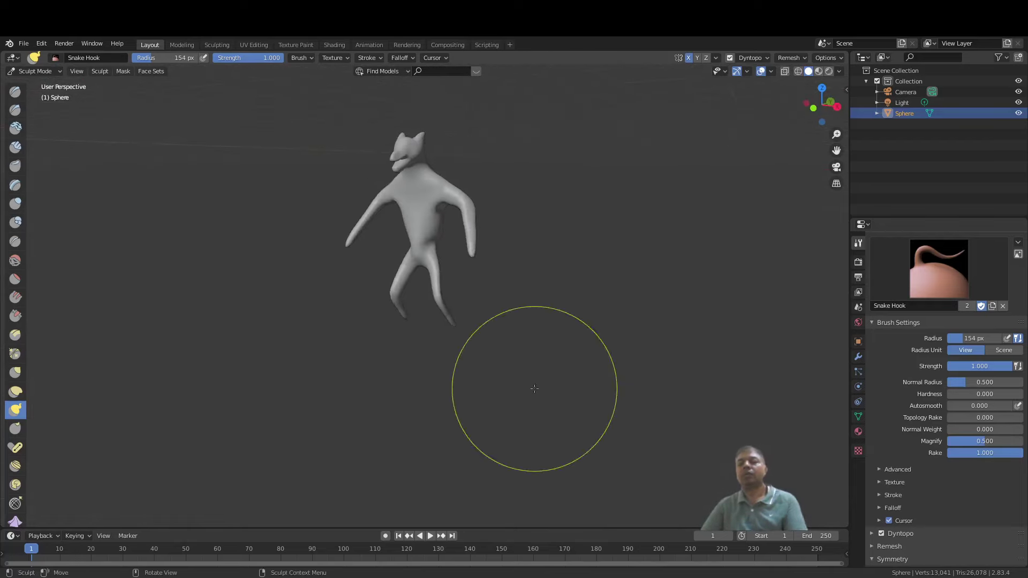
Step: Extend the leg ends down and forward from the hocks in the right orthographic view, and draw the feet forward with Snake Hook
key("KP_3")
scroll(534, 388, "up", 6)
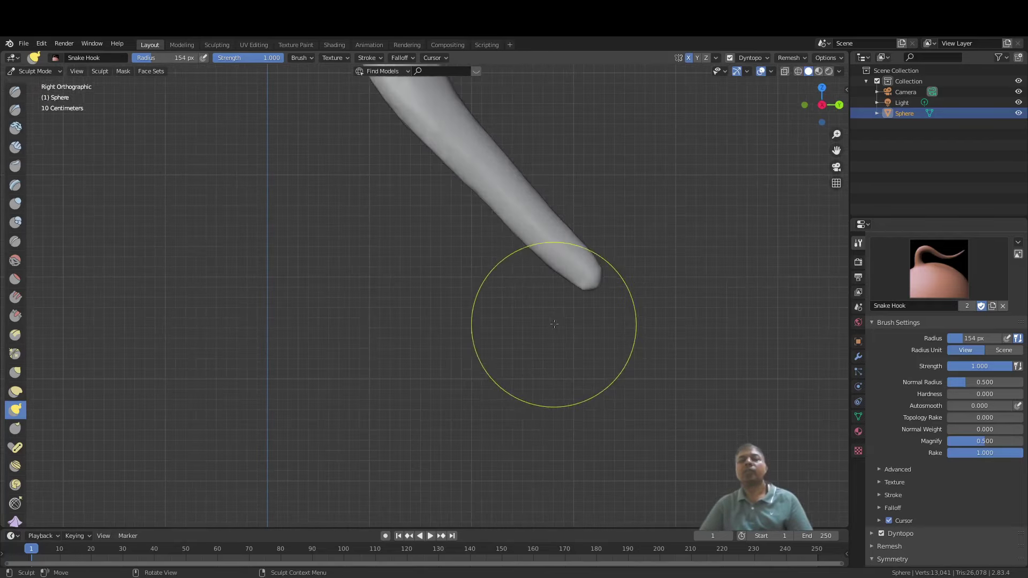
left_click_drag(583, 287, 470, 421)
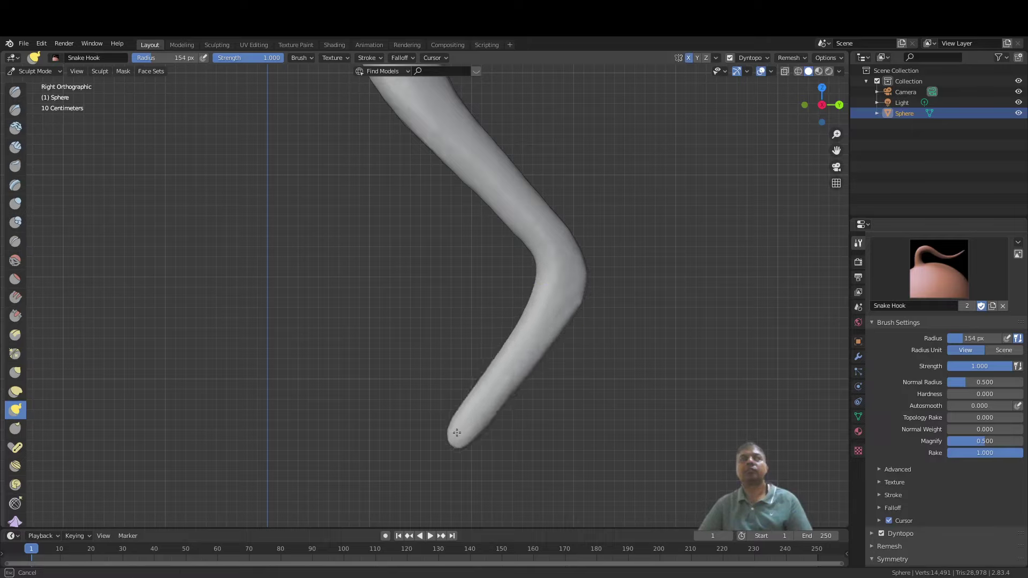
left_click_drag(467, 417, 372, 398)
left_click_drag(437, 381, 506, 365)
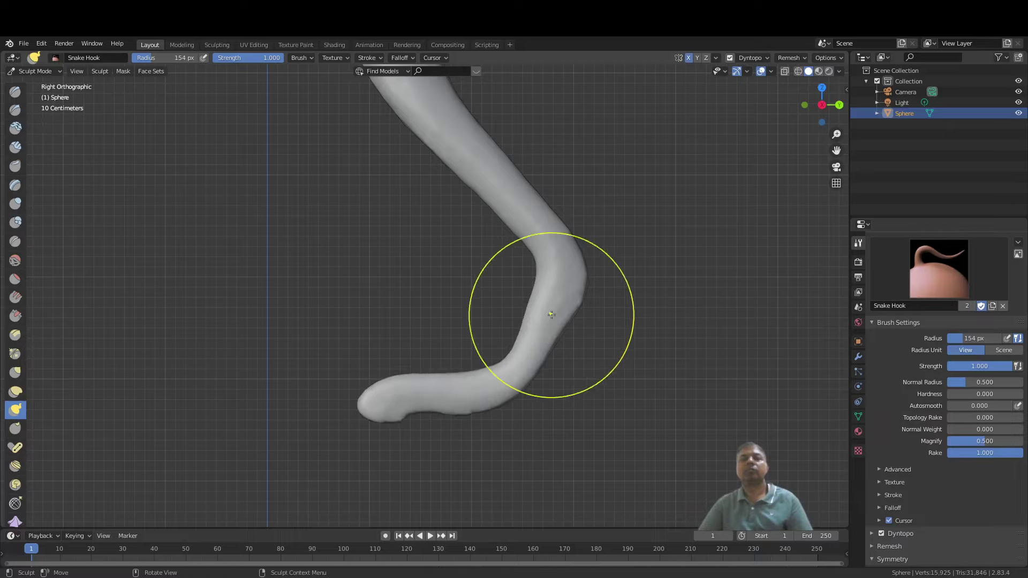
Step: Raise the crotch in the front orthographic view using the Grab brush with a 251 px radius
scroll(551, 314, "down", 2)
mouse_move(546, 309)
middle_mouse_down()
mouse_move(608, 335)
mouse_move(537, 305)
mouse_move(539, 394)
mouse_move(615, 364)
mouse_move(600, 356)
mouse_move(550, 371)
mouse_move(523, 367)
mouse_move(562, 372)
mouse_move(608, 351)
mouse_move(421, 355)
mouse_move(204, 103)
middle_mouse_up()
scroll(523, 365, "up", 5)
scroll(537, 410, "down", 5)
scroll(372, 328, "up", 4)
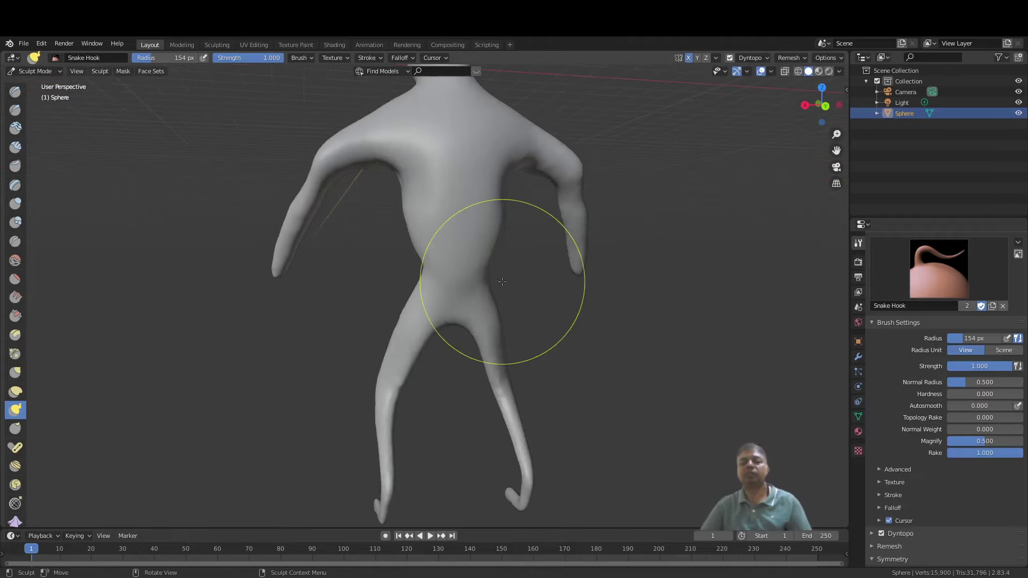
key("KP_3")
key("KP_1")
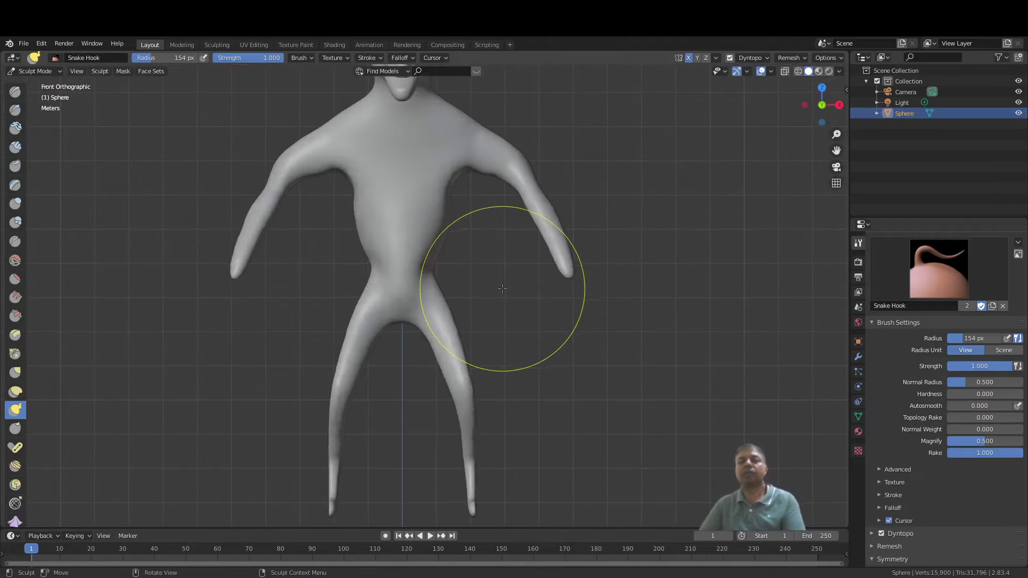
key("g")
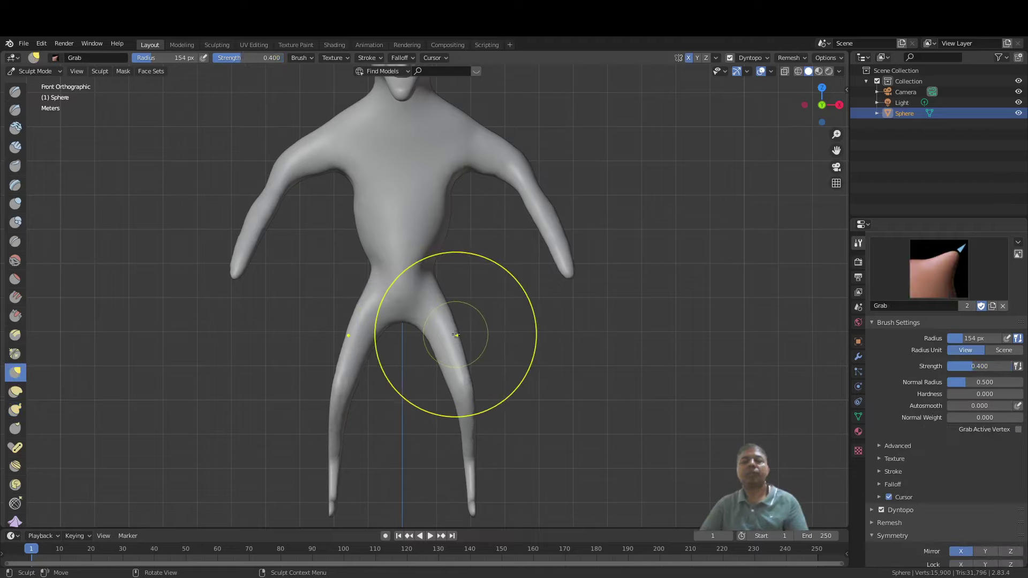
left_click(508, 341)
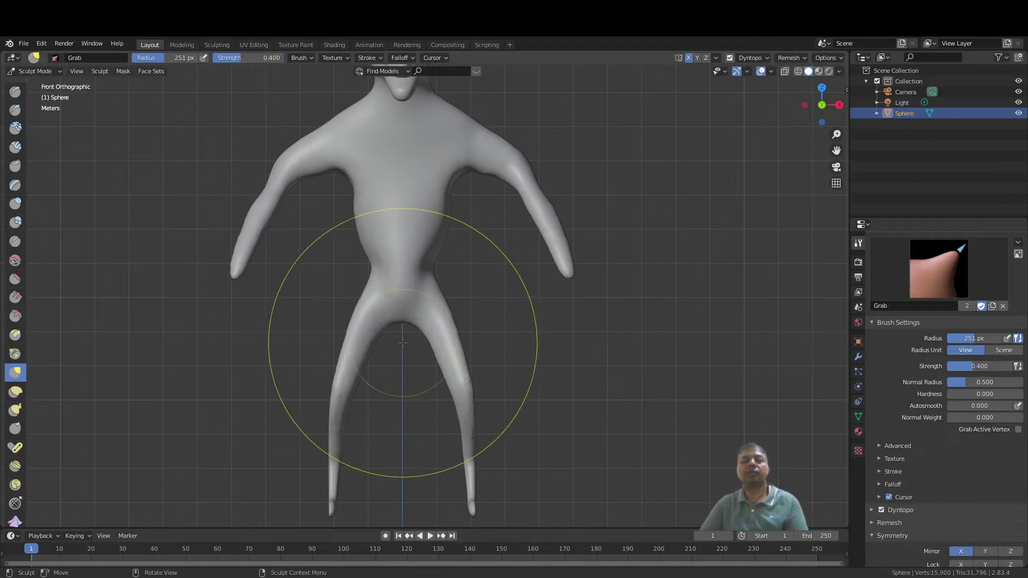
left_click_drag(403, 301, 413, 275)
scroll(413, 275, "down", 1)
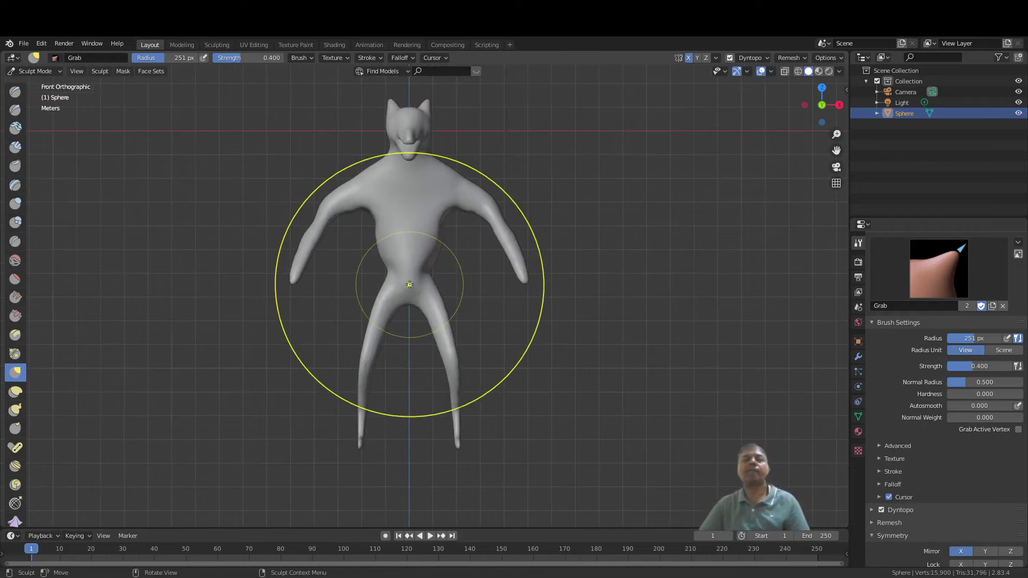
Step: Raise the armpits and adjust the shoulders and undersides of the upper arms with the Grab brush
scroll(452, 302, "up", 4)
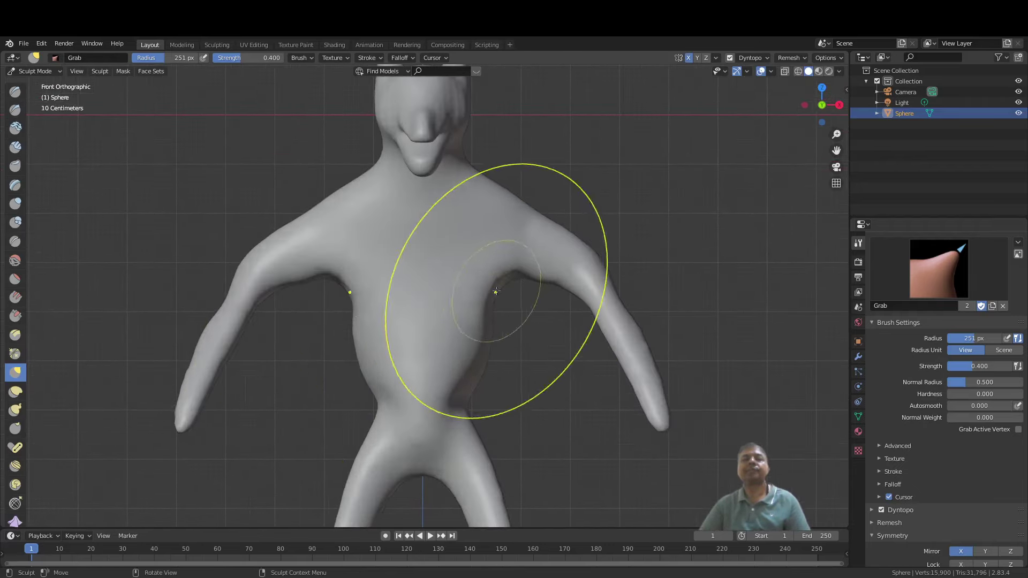
left_click_drag(493, 289, 499, 244)
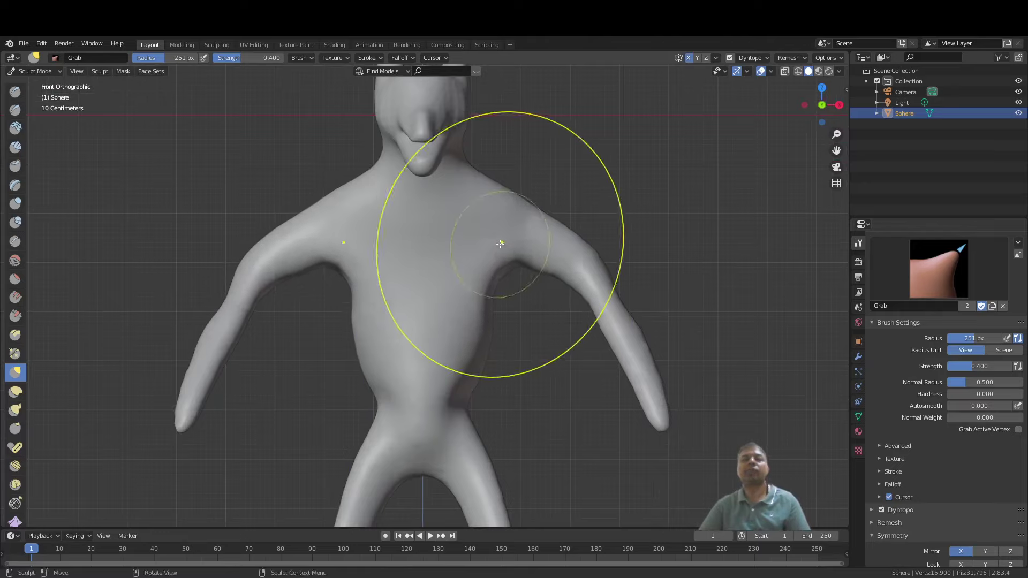
left_click_drag(499, 195, 504, 202)
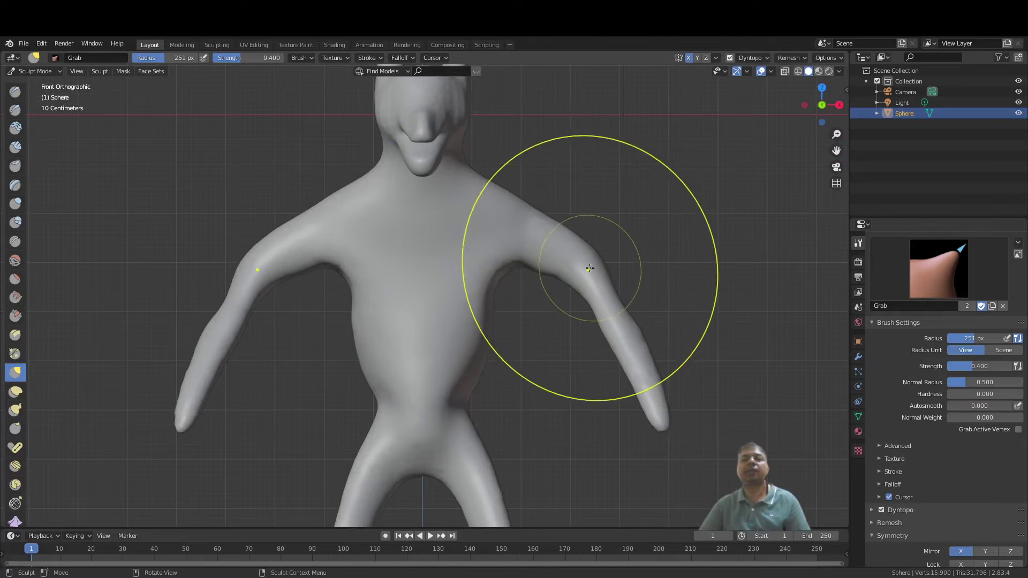
mouse_move(554, 270)
left_mouse_down()
mouse_move(501, 261)
mouse_move(495, 236)
left_mouse_up()
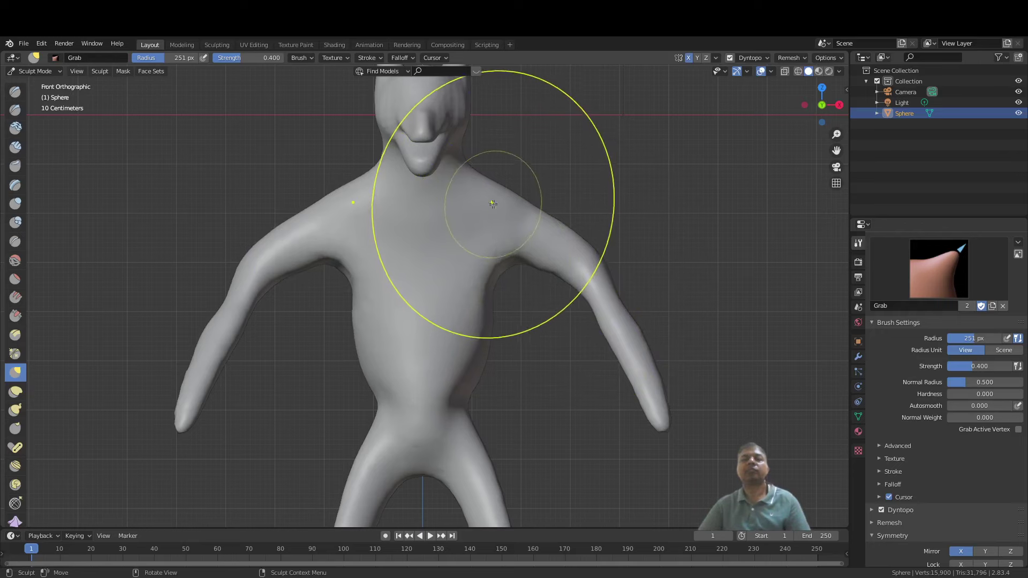
Step: Reshape the base of the neck and push the sides of the head slightly inward with the Grab brush
middle_click_drag(485, 194, 476, 300, "shift")
scroll(476, 295, "up", 3)
left_click_drag(489, 267, 472, 307)
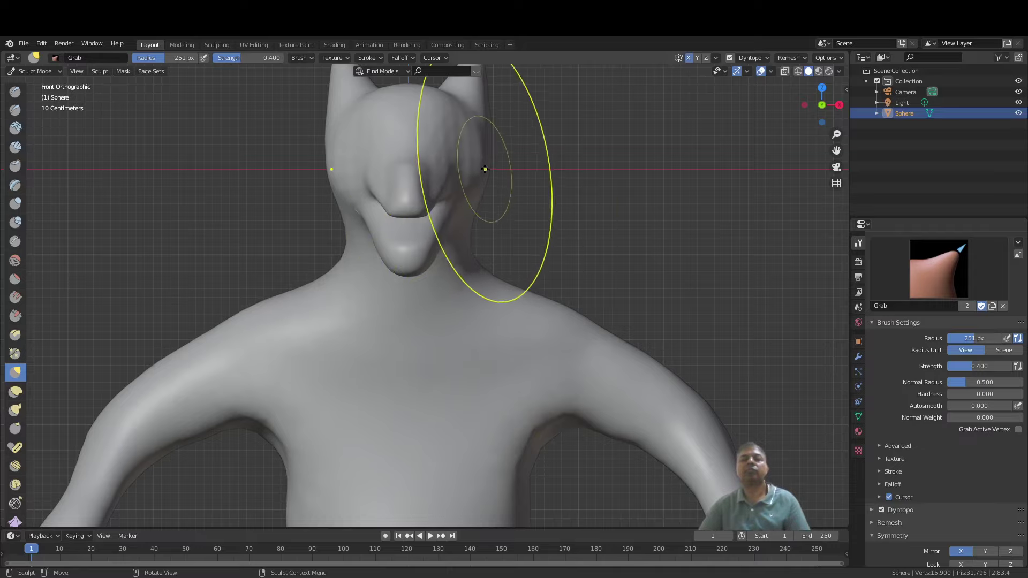
left_click_drag(484, 191, 489, 165)
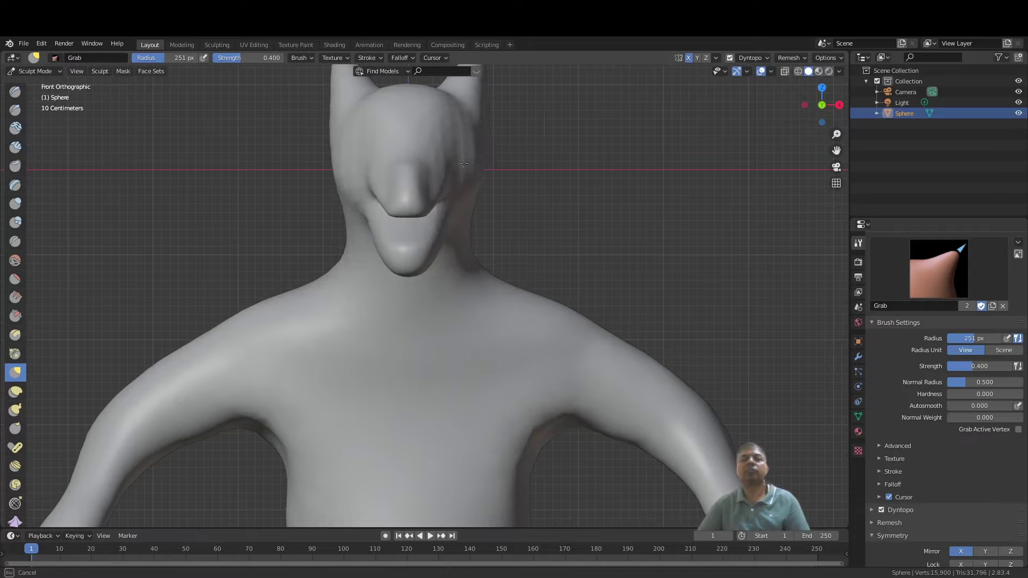
Step: Push the armpits up and inward from the back of the torso with the Grab brush
scroll(458, 166, "down", 3)
middle_click_drag(519, 316, 291, 342)
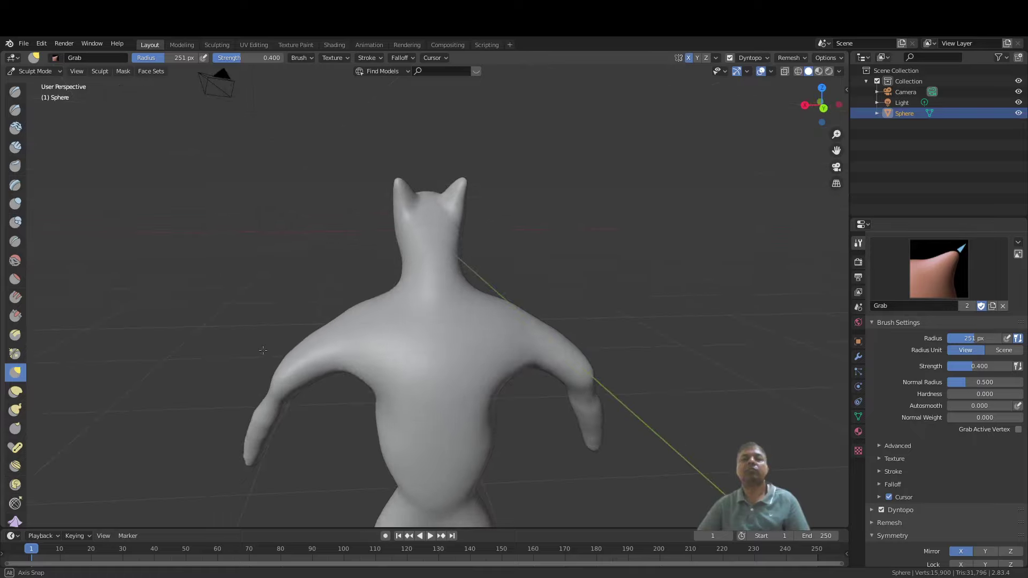
scroll(300, 337, "up", 2)
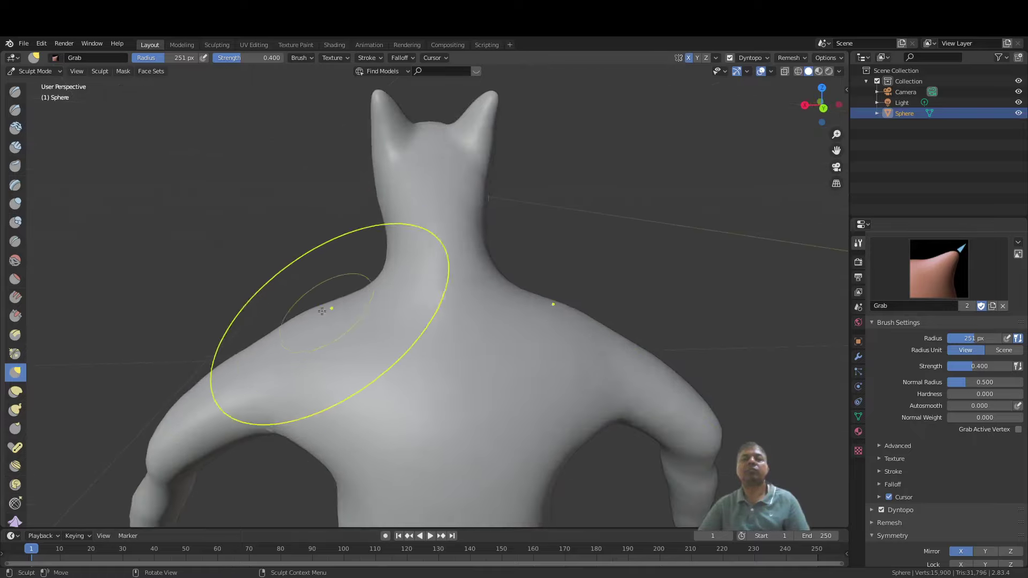
mouse_move(220, 360)
middle_mouse_down()
mouse_move(297, 450)
mouse_move(306, 428)
mouse_move(301, 480)
mouse_move(308, 353)
middle_mouse_up()
scroll(309, 329, "up", 3)
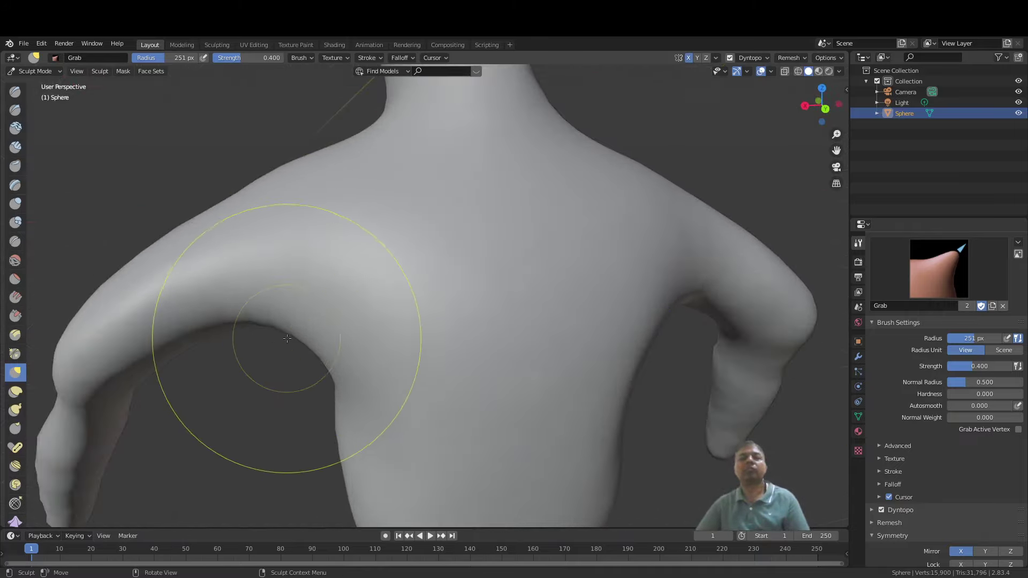
mouse_move(289, 338)
left_mouse_down()
mouse_move(339, 303)
mouse_move(354, 245)
left_mouse_up()
scroll(323, 302, "down", 2)
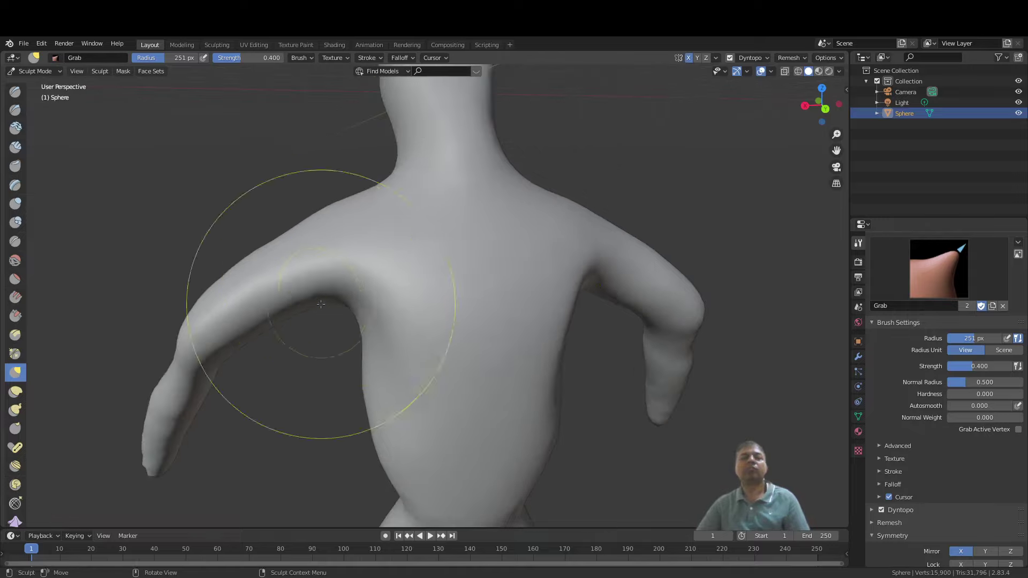
Step: Refine the upper arm contour and shift the elbows outward and down from the front with the Grab brush
mouse_move(202, 321)
middle_mouse_down()
mouse_move(330, 342)
mouse_move(421, 331)
middle_mouse_up()
left_click_drag(600, 258, 593, 266)
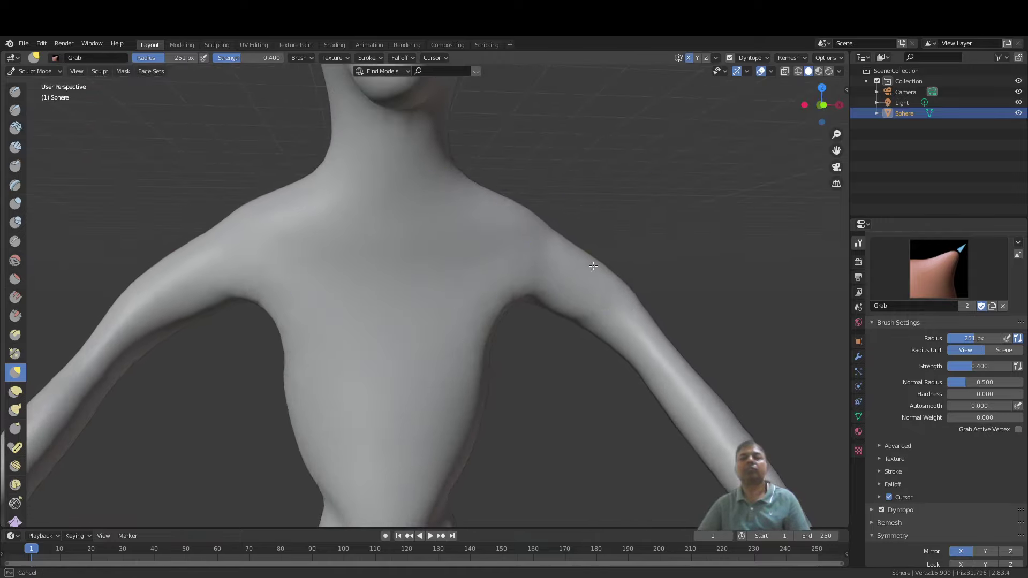
middle_click_drag(593, 266, 601, 300)
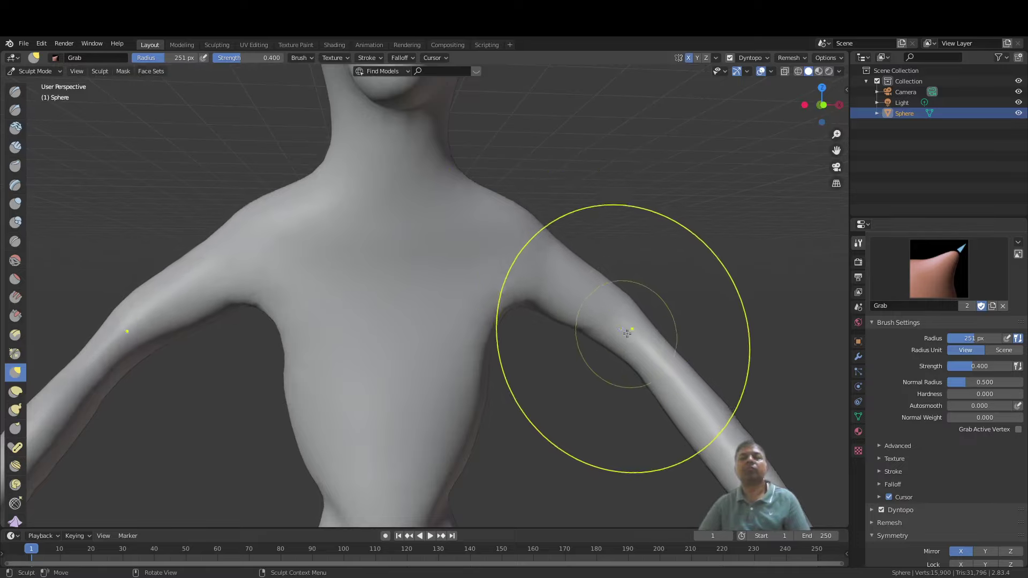
mouse_move(627, 333)
left_mouse_down()
mouse_move(636, 353)
mouse_move(649, 342)
mouse_move(656, 352)
left_mouse_up()
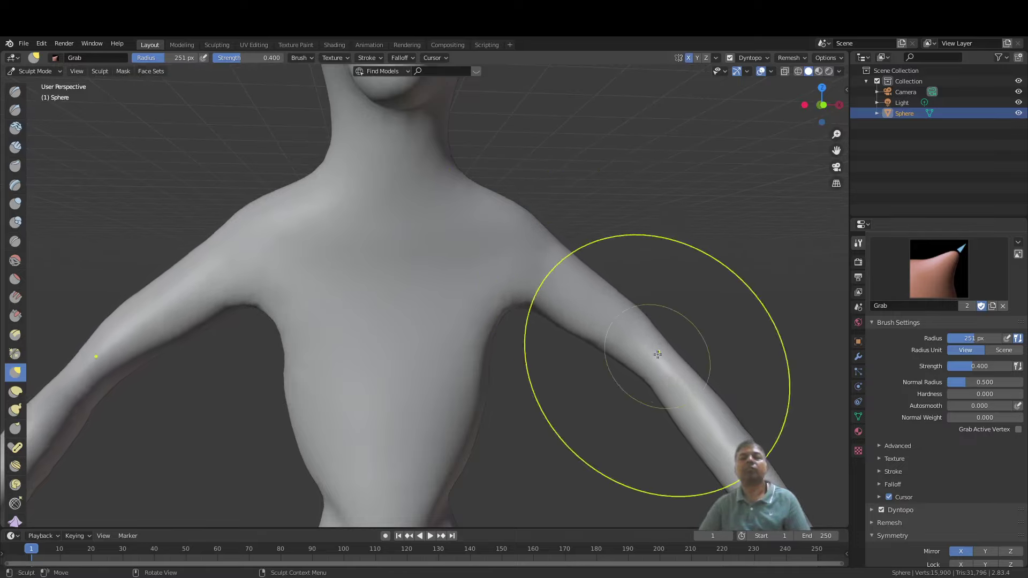
Step: Save the werewolf sculpt file
scroll(639, 345, "down", 4)
mouse_move(635, 342)
middle_mouse_down()
mouse_move(579, 387)
mouse_move(476, 376)
middle_mouse_up()
scroll(506, 374, "down", 3)
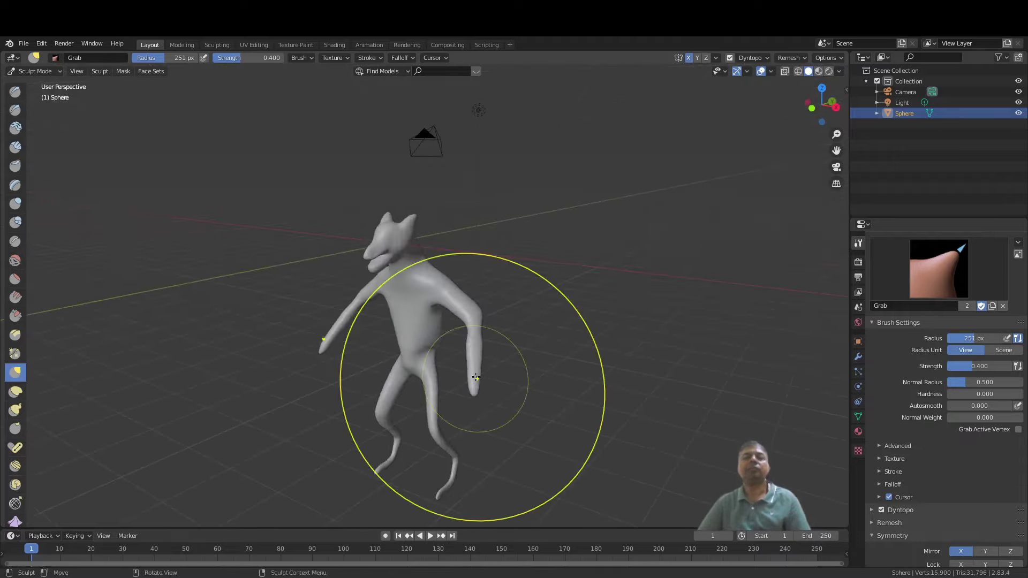
key("ctrl+s")
Step: Mask the blunt tip of the arm with the Mask brush at a 123 px radius
scroll(471, 326, "down", 2)
middle_click_drag(470, 326, 431, 300)
scroll(493, 255, "up", 3)
scroll(489, 278, "up", 4)
scroll(429, 303, "up", 3)
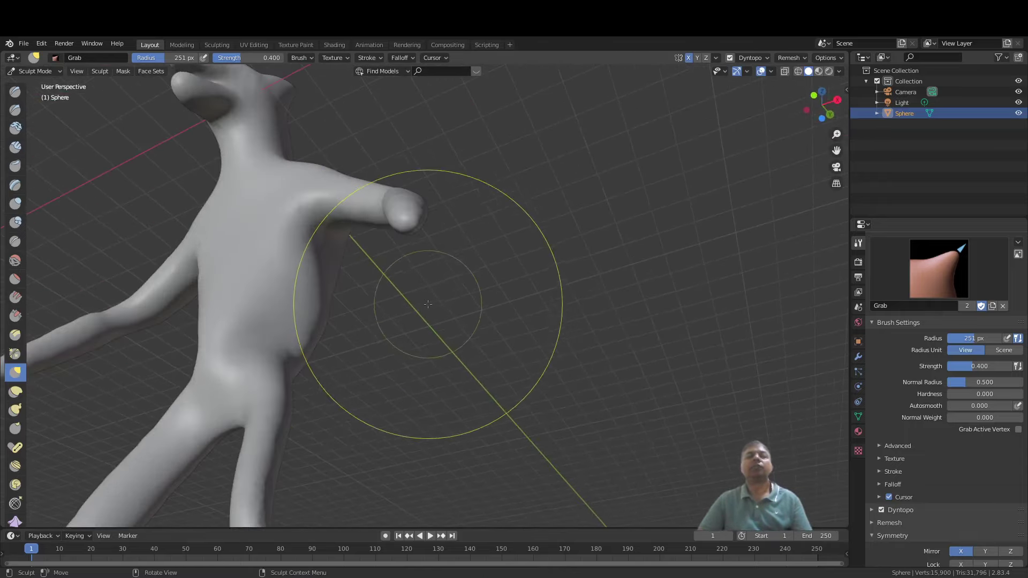
middle_click_drag(428, 237, 466, 308, "shift")
scroll(439, 290, "up", 3)
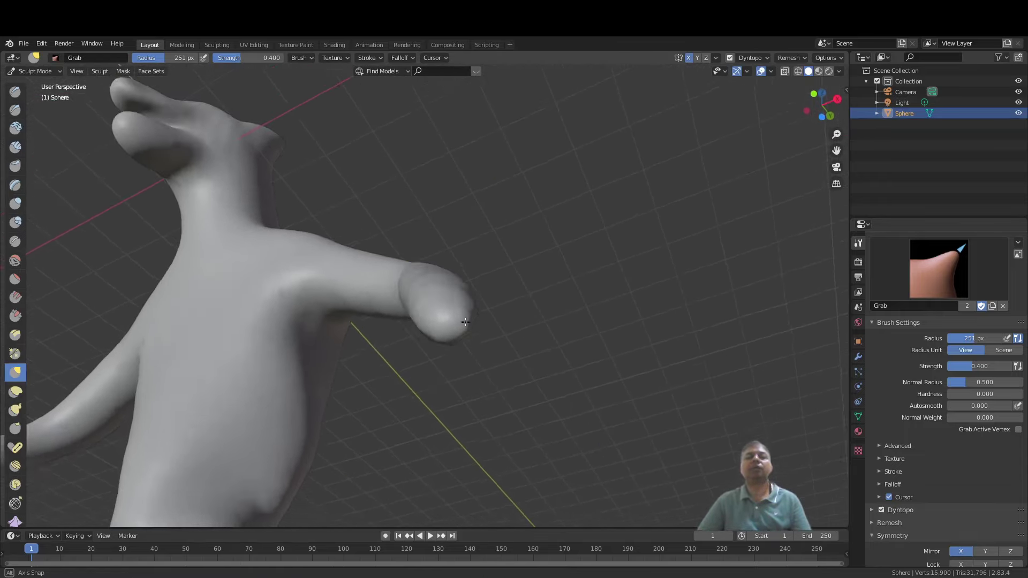
scroll(466, 306, "up", 3)
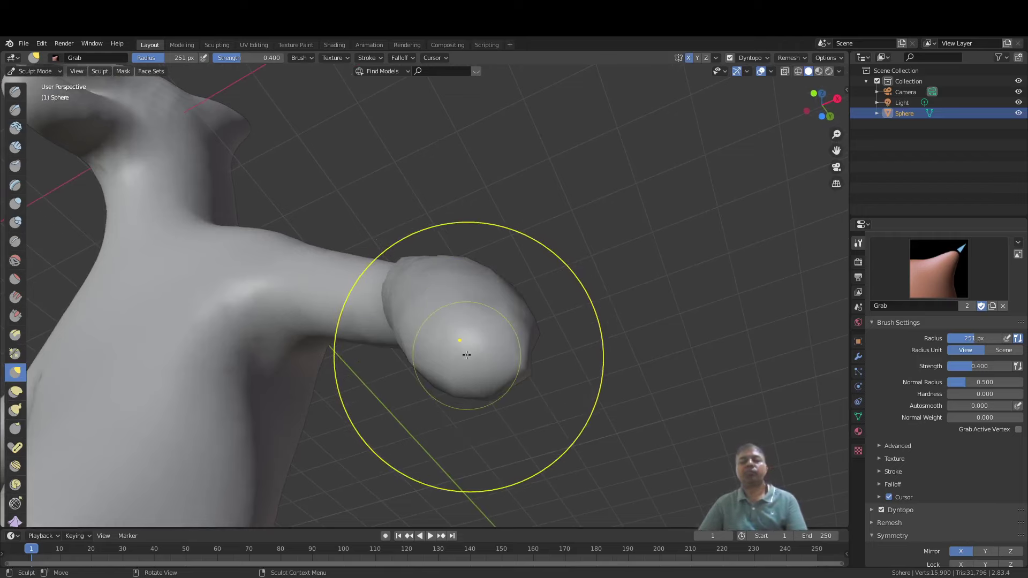
key("m")
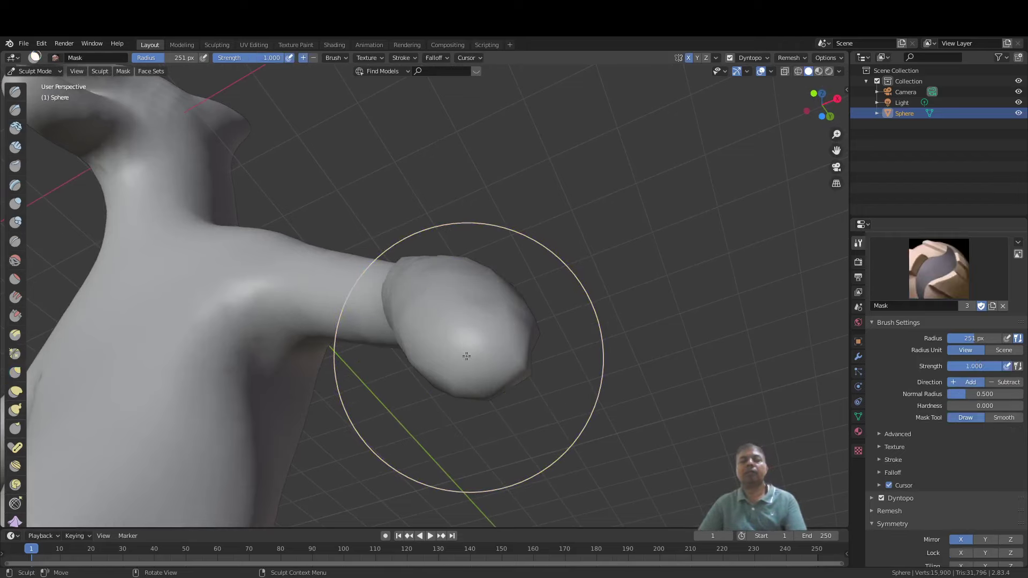
middle_click_drag(466, 356, 480, 358)
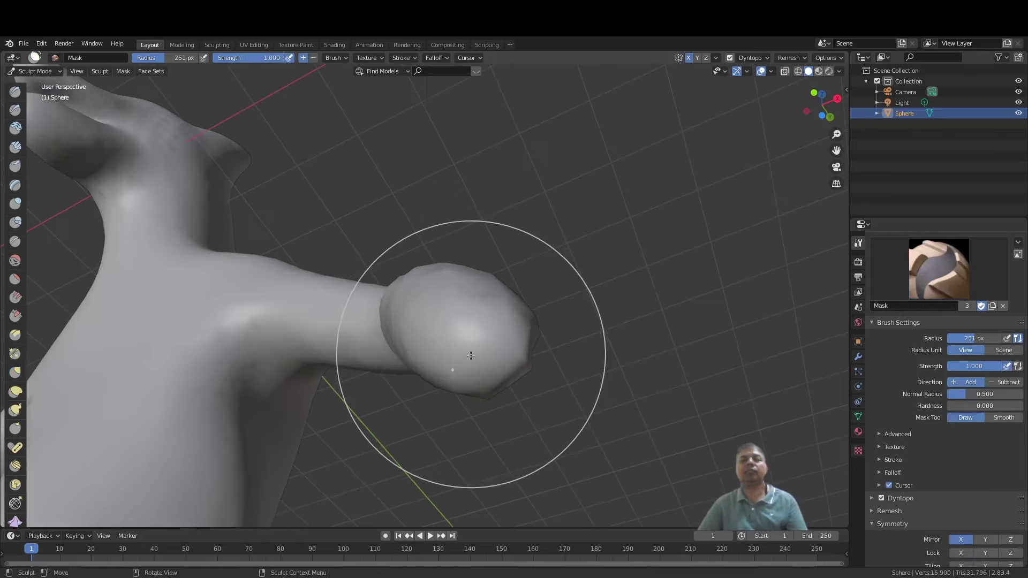
key("f")
left_click(411, 383)
mouse_move(458, 368)
left_mouse_down()
mouse_move(483, 357)
mouse_move(446, 381)
left_mouse_up()
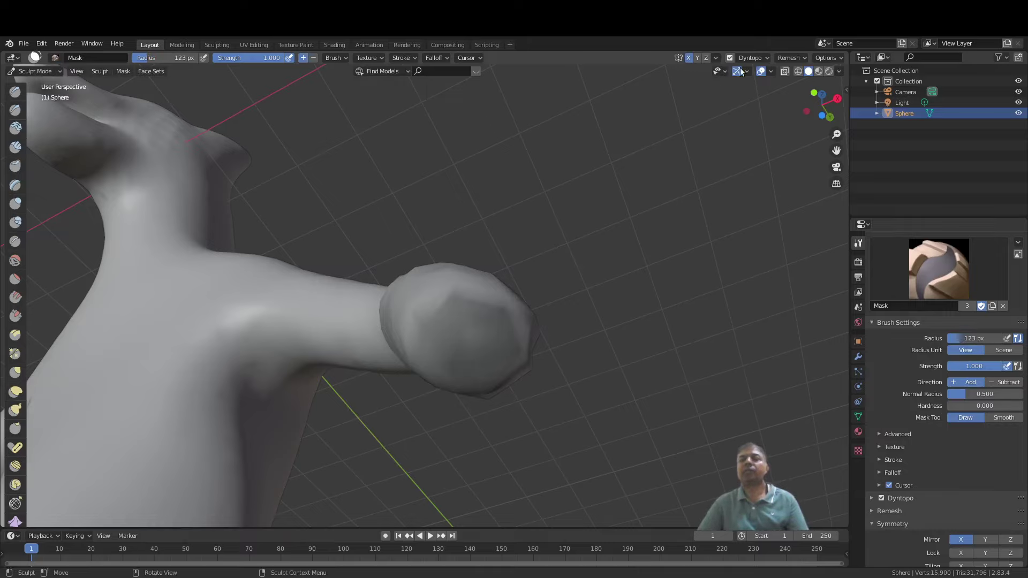
Step: Invert the mask to leave only the arm tips unmasked
left_click(762, 59)
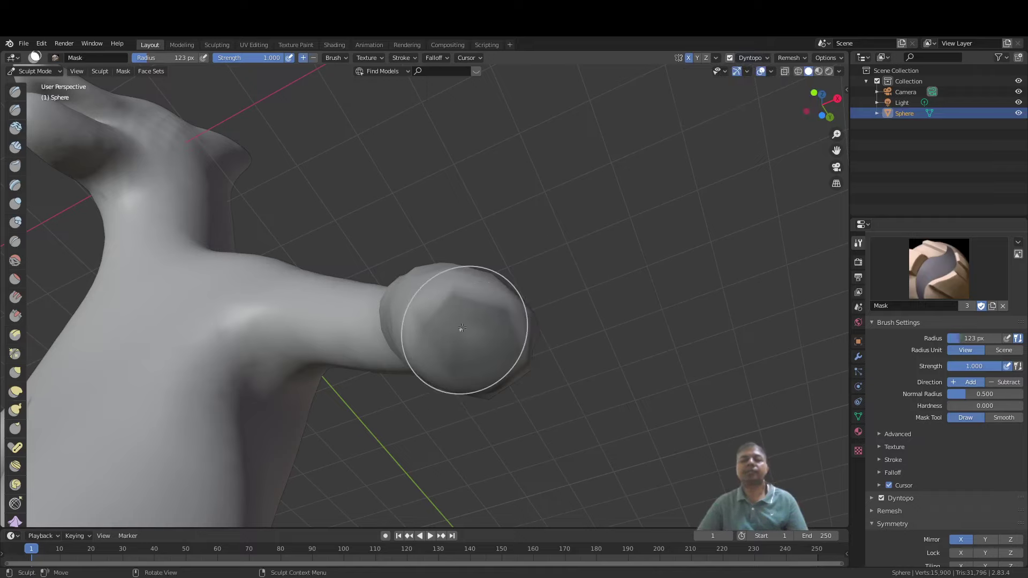
key("ctrl+i")
scroll(463, 328, "down", 3)
middle_click_drag(463, 328, 463, 344)
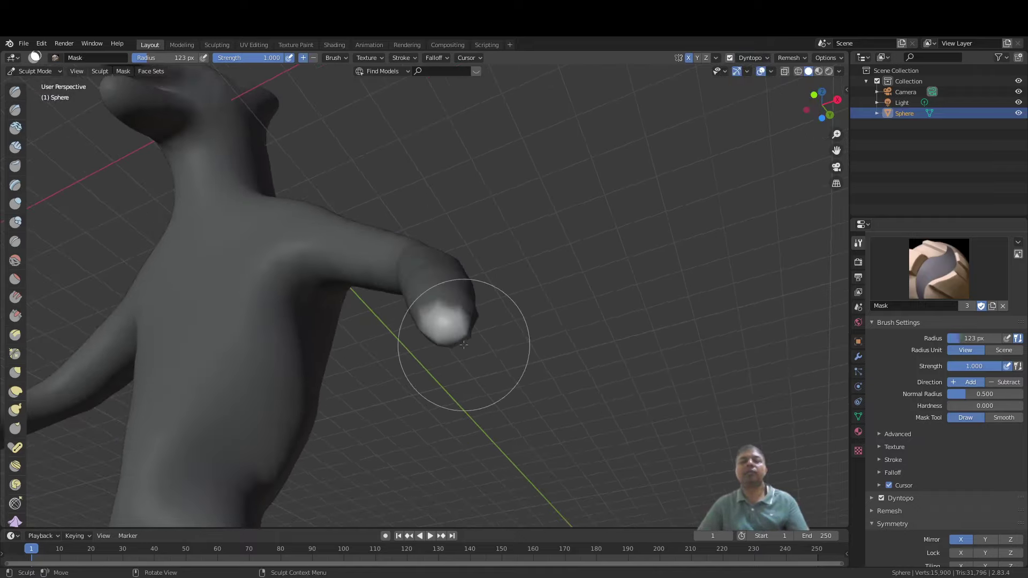
Step: Build up the unmasked arm tip into a rounded stub with the Draw brush at 0.500 strength
scroll(464, 345, "up", 3)
scroll(464, 344, "up", 1)
scroll(463, 343, "up", 1)
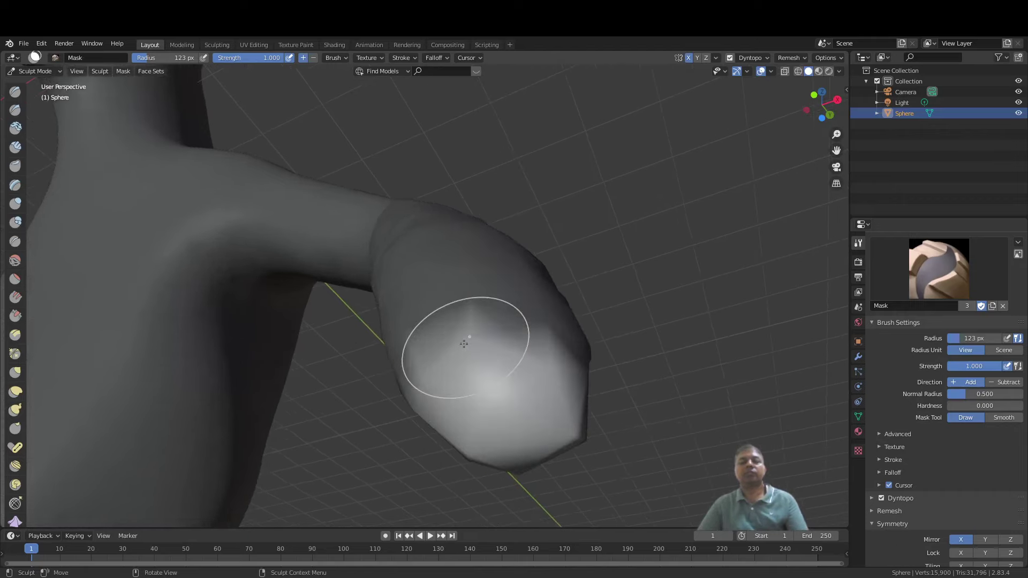
key("x")
mouse_move(470, 344)
middle_mouse_down()
mouse_move(481, 324)
mouse_move(475, 340)
middle_mouse_up()
left_click_drag(476, 340, 449, 368)
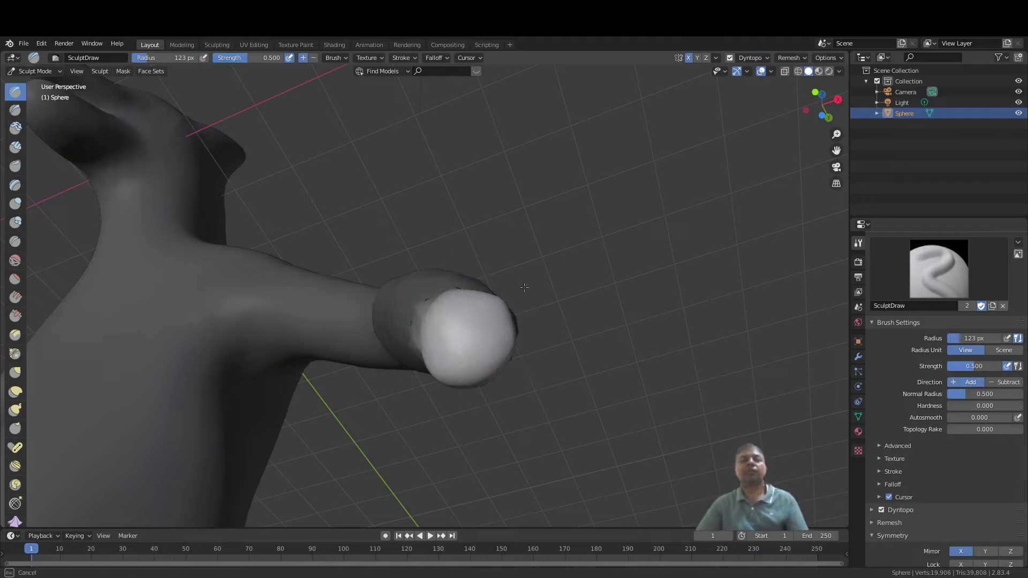
Step: Swell the unmasked arm tip into a wider, oval hand base with the Inflate brush at 1.000 strength
middle_click_drag(524, 288, 488, 413)
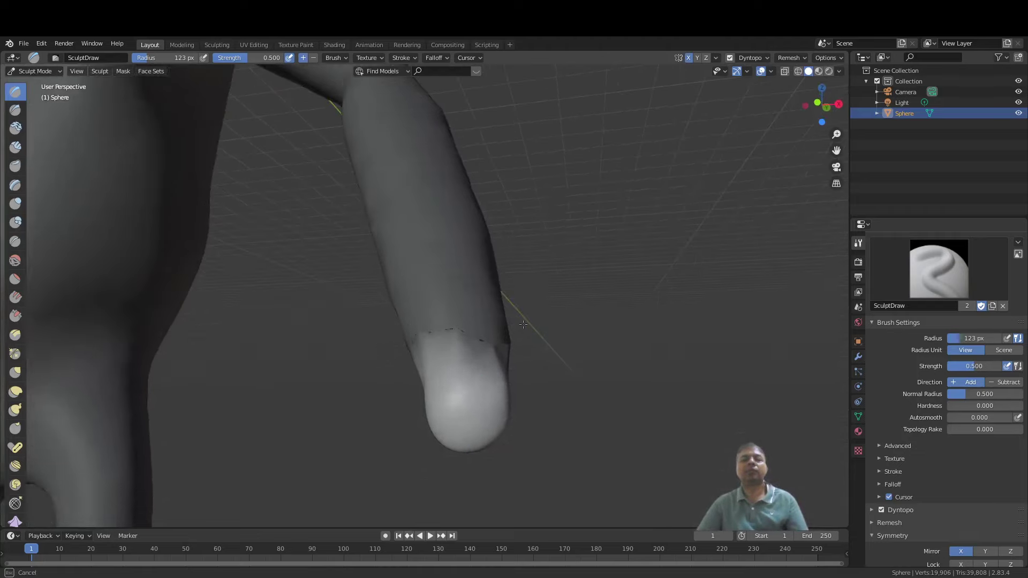
mouse_move(522, 324)
middle_mouse_down()
mouse_move(523, 309)
mouse_move(498, 321)
mouse_move(512, 237)
mouse_move(539, 207)
middle_mouse_up()
scroll(470, 271, "up", 4)
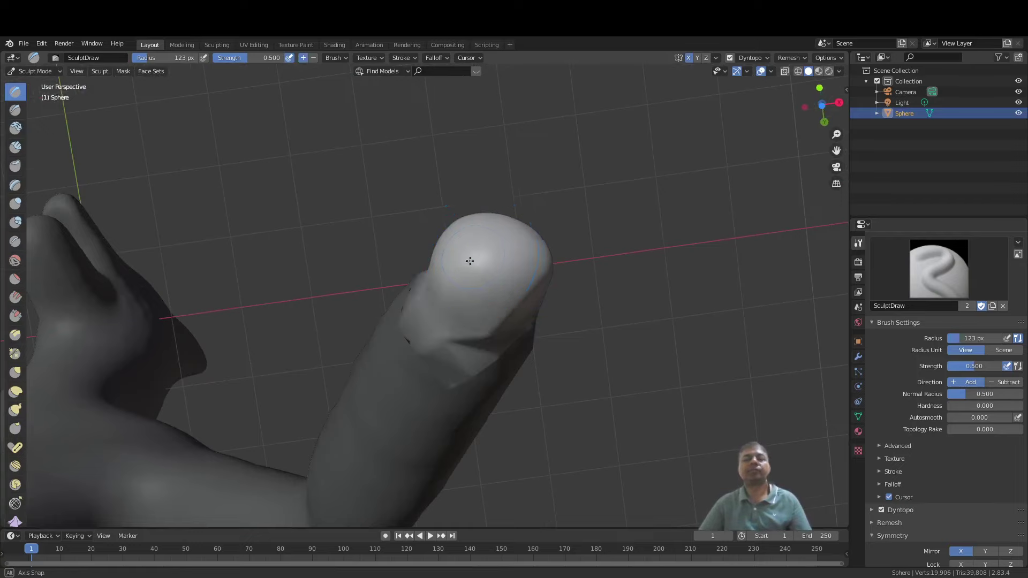
key("i")
mouse_move(469, 260)
middle_mouse_down()
mouse_move(461, 289)
mouse_move(471, 299)
middle_mouse_up()
key("shift+f")
left_click(461, 311)
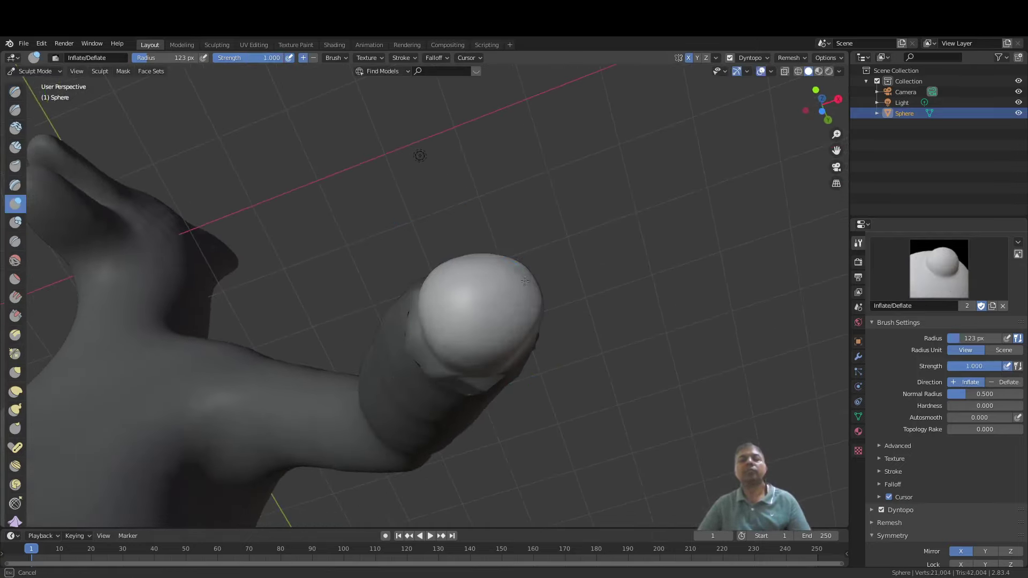
left_click_drag(372, 314, 383, 300)
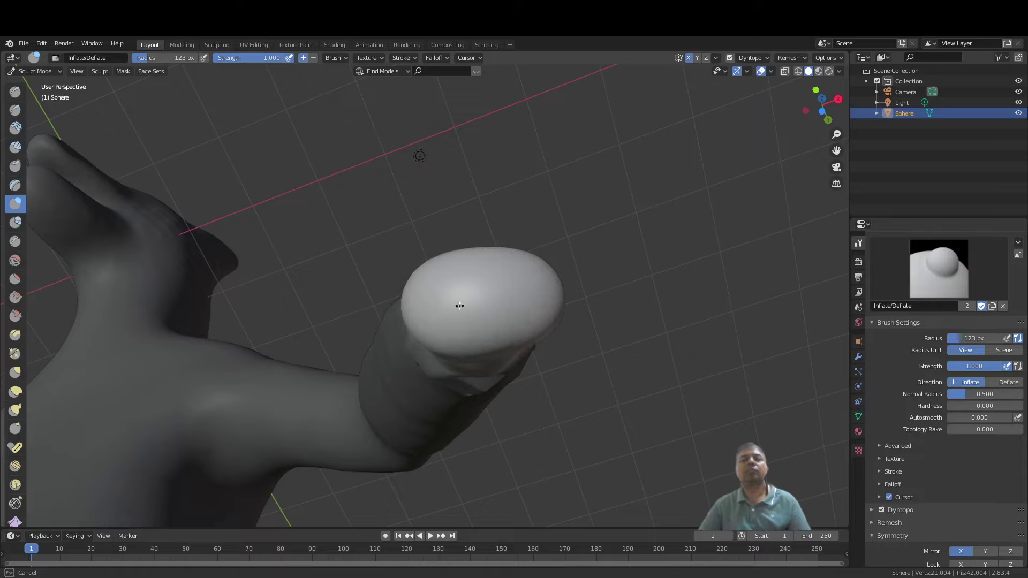
middle_click_drag(522, 311, 474, 365)
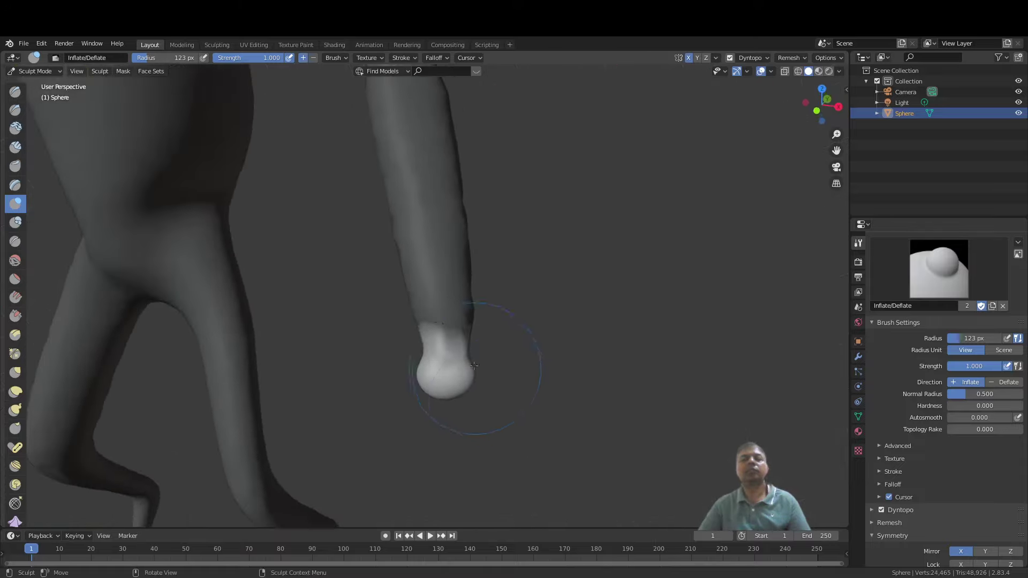
Step: Clear the mask from the whole model
scroll(467, 326, "down", 5)
scroll(466, 327, "up", 2)
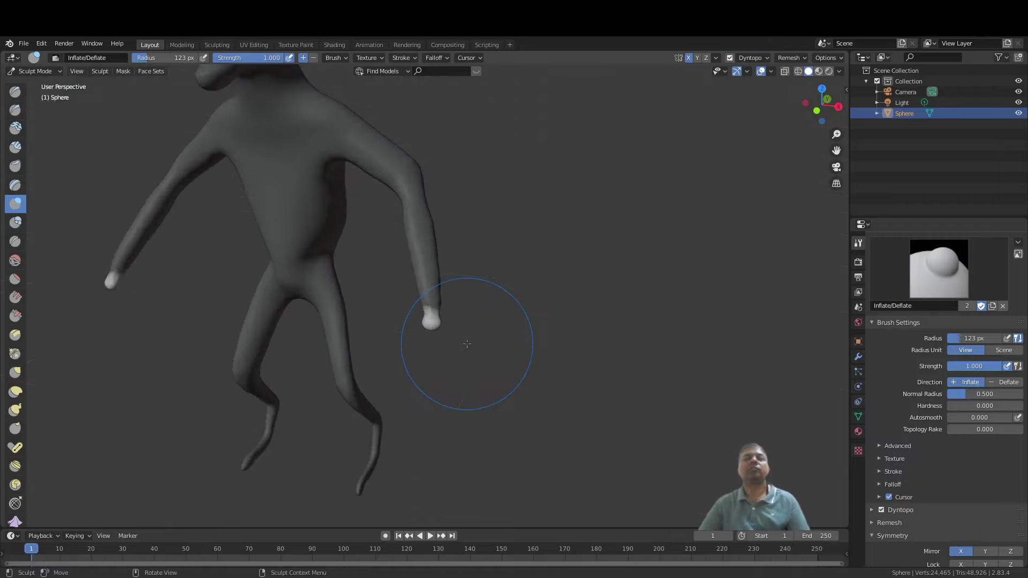
middle_click_drag(465, 328, 442, 241, "shift")
scroll(465, 265, "up", 5)
scroll(466, 209, "up", 3)
scroll(459, 218, "up", 2)
scroll(436, 240, "up", 2)
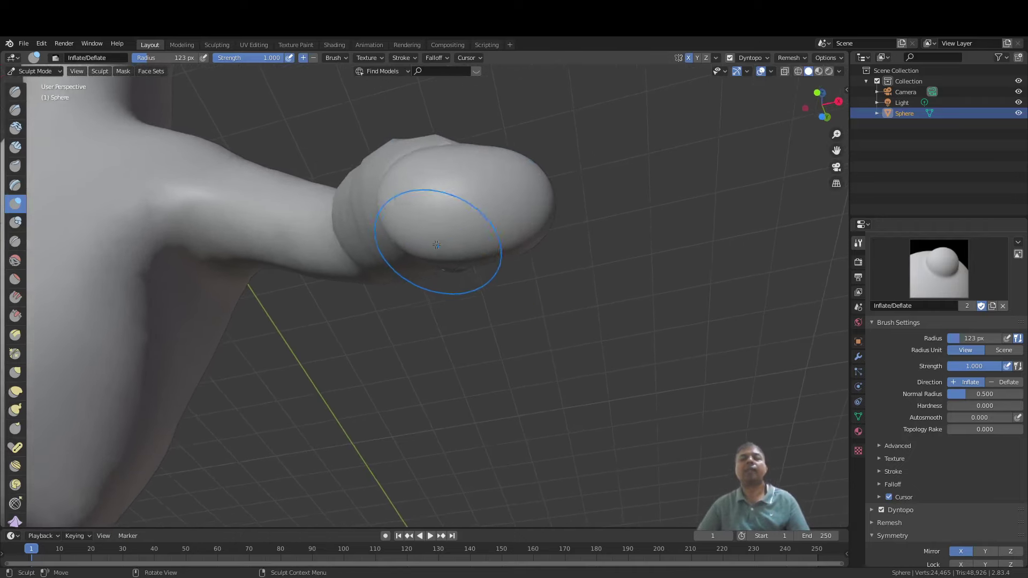
Step: Paint four separate finger spots across the end of the hand with the Mask brush at a 62 px radius
key("m")
key("f")
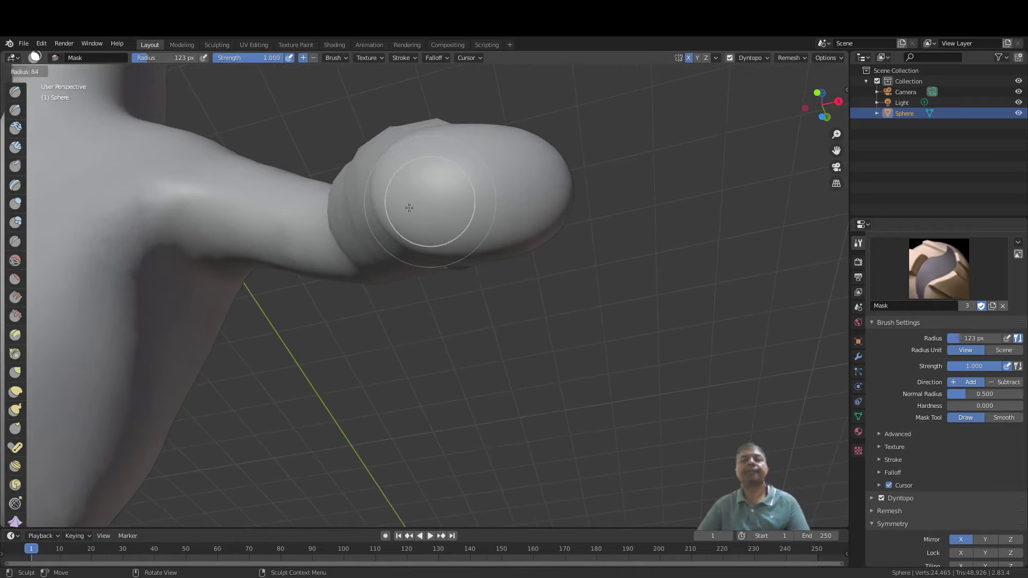
left_click(397, 212)
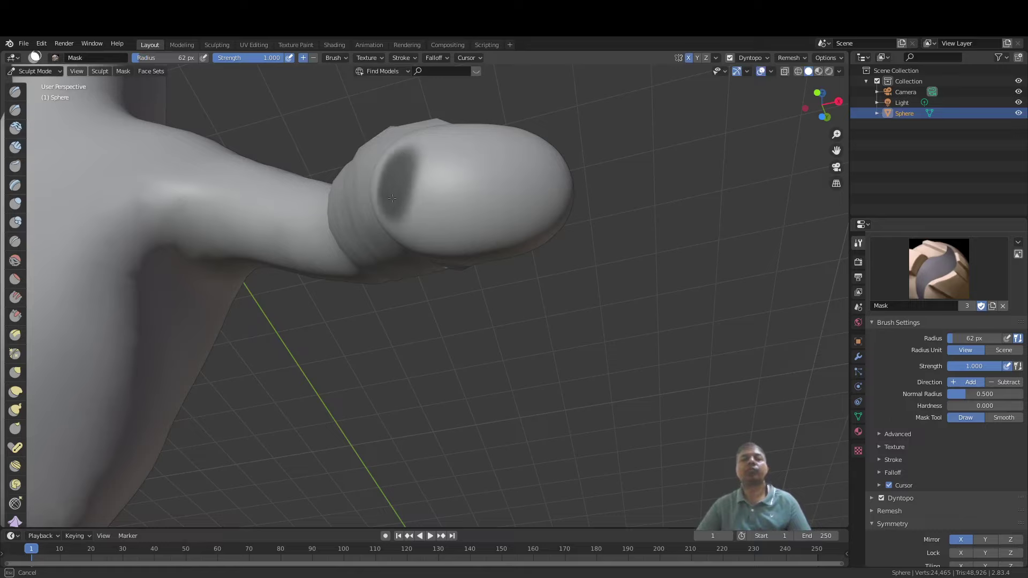
mouse_move(457, 163)
left_mouse_down()
mouse_move(460, 214)
mouse_move(471, 192)
left_mouse_up()
middle_click_drag(514, 175, 517, 304)
left_click_drag(584, 131, 587, 159)
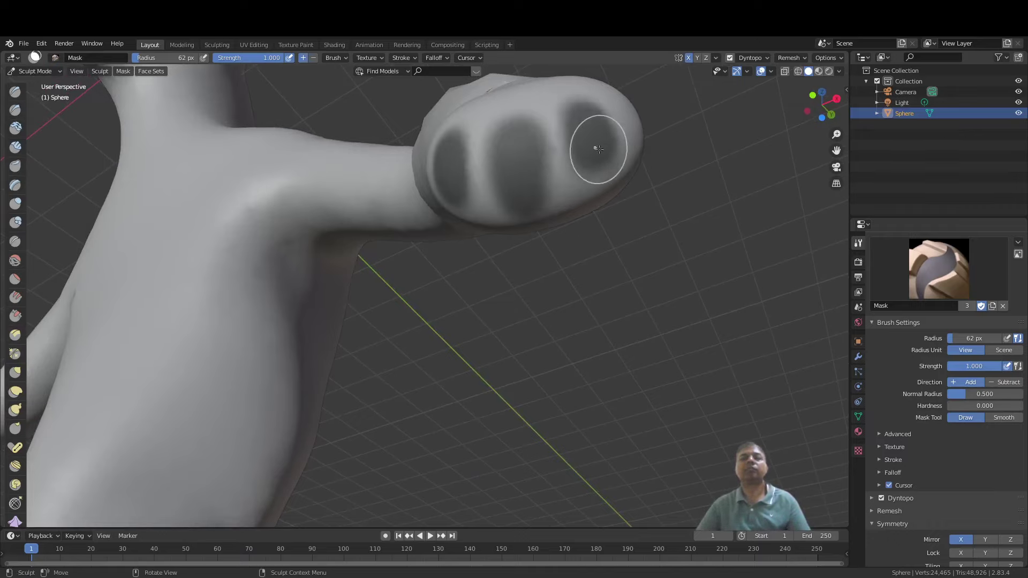
middle_click_drag(598, 149, 619, 102)
middle_click_drag(611, 156, 470, 342, "shift")
scroll(476, 315, "up", 5)
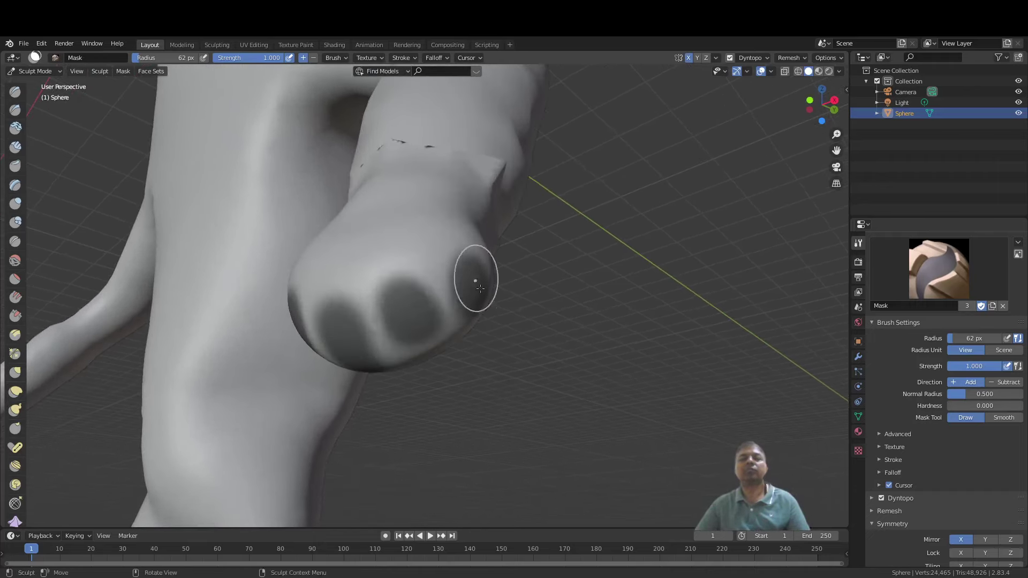
Step: Invert the mask to leave only the finger spots unmasked
middle_click_drag(558, 364, 266, 335)
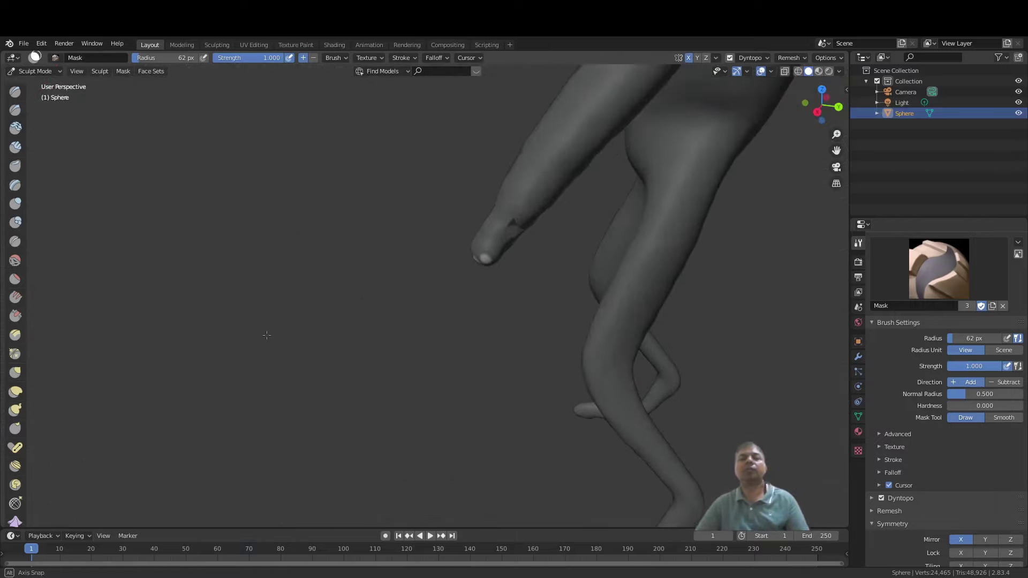
middle_click_drag(393, 336, 312, 334, "shift")
scroll(312, 334, "up", 4)
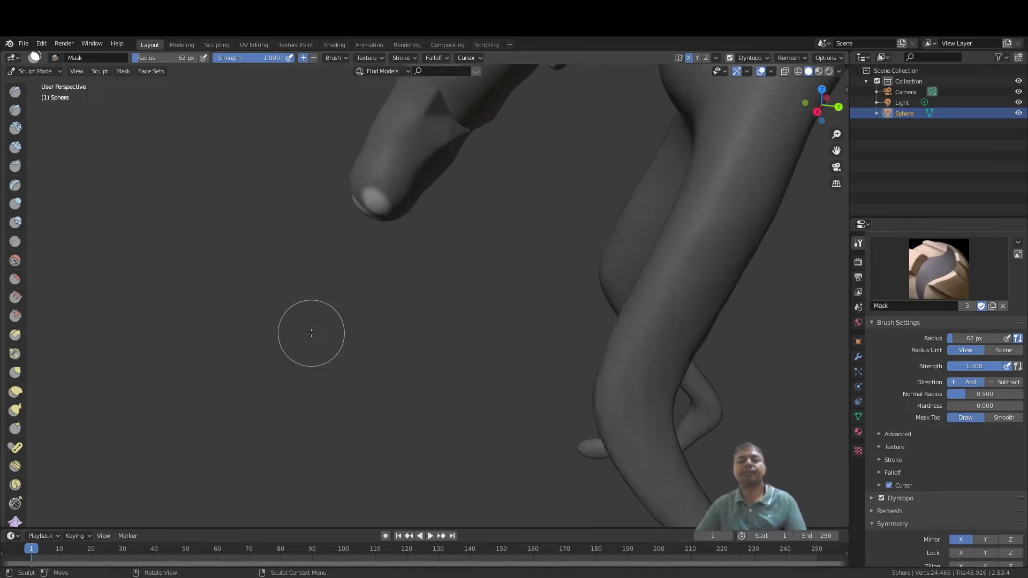
Step: Switch to the Snake Hook brush and set its radius to 261 px
key("k")
key("f")
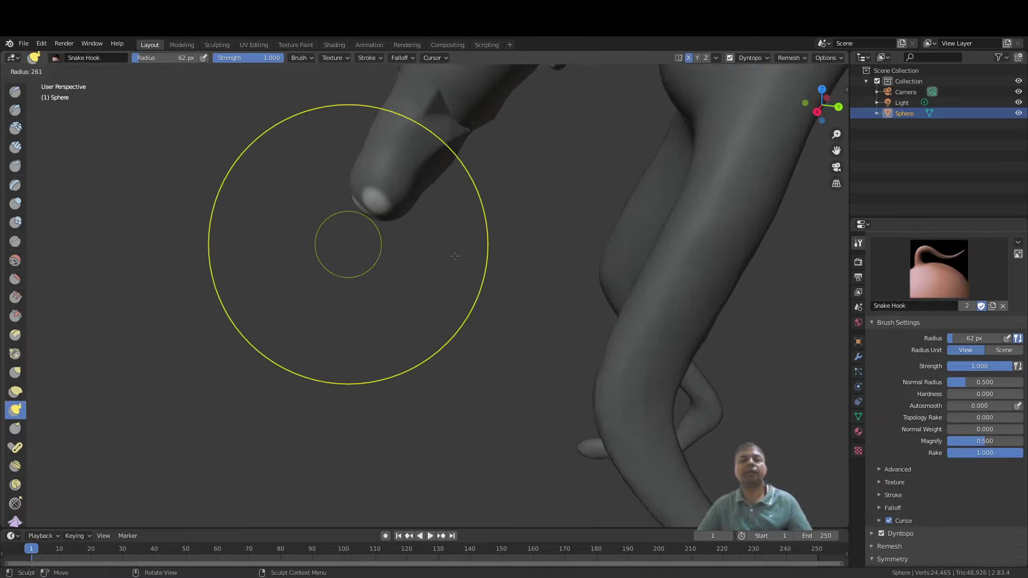
left_click(350, 201)
Step: Try to pull long, thin fingers out of the unmasked spots with the Snake Hook brush
mouse_move(356, 204)
left_mouse_down()
mouse_move(299, 311)
mouse_move(300, 357)
mouse_move(365, 457)
left_mouse_up()
scroll(369, 439, "down", 4)
mouse_move(408, 339)
middle_mouse_down()
mouse_move(536, 314)
mouse_move(391, 287)
middle_mouse_up()
key("ctrl+z")
key("ctrl+z")
mouse_move(366, 271)
left_mouse_down()
mouse_move(362, 370)
mouse_move(399, 316)
mouse_move(406, 355)
left_mouse_up()
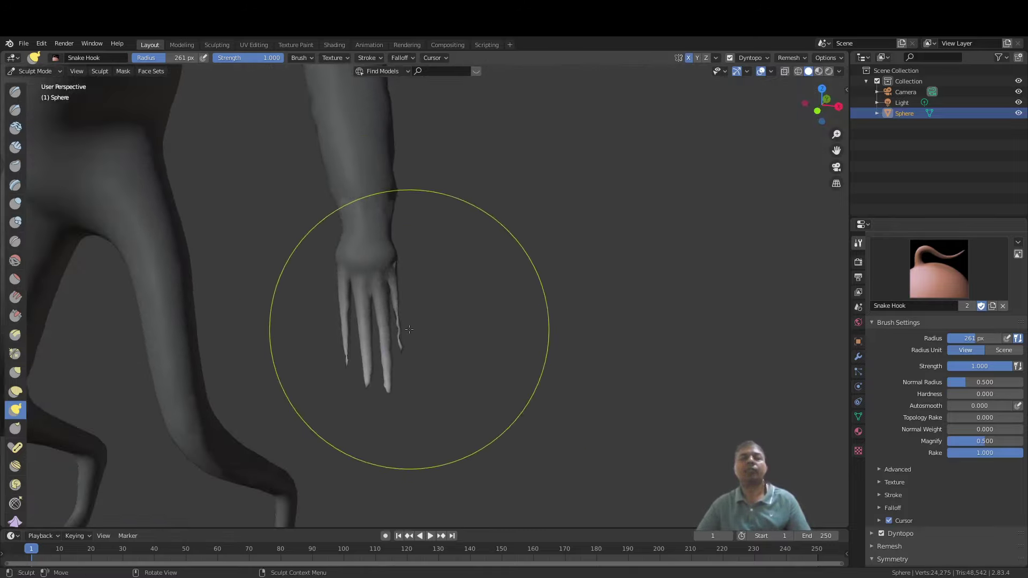
scroll(408, 314, "up", 3)
key("ctrl+z")
key("ctrl+z")
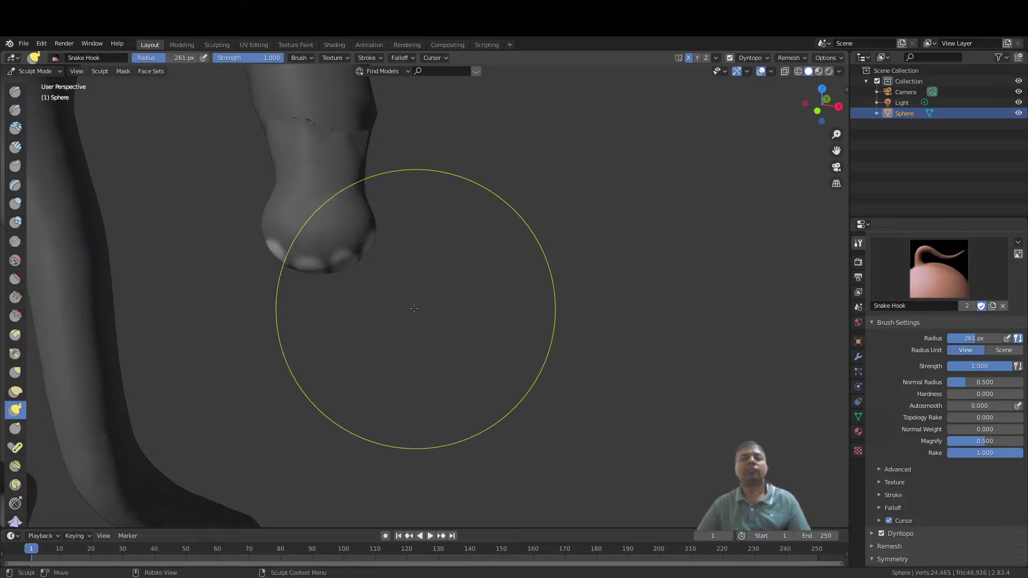
Step: Pull four short, thick fingers downward from the unmasked spots of the hand with the Snake Hook brush
mouse_move(343, 266)
left_mouse_down()
mouse_move(344, 287)
mouse_move(348, 271)
mouse_move(372, 311)
left_mouse_up()
scroll(369, 267, "up", 5)
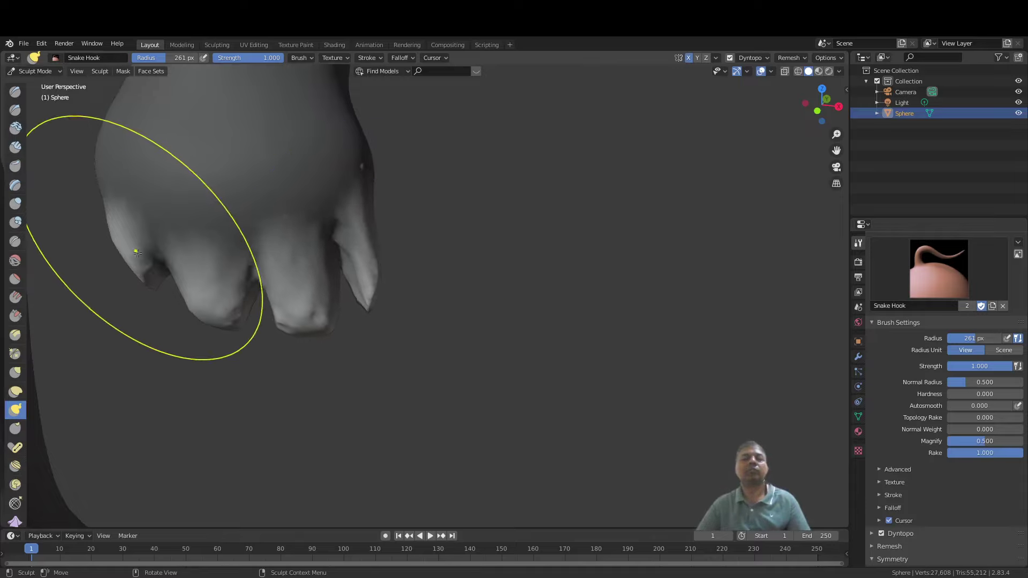
left_click_drag(137, 252, 122, 348)
left_click_drag(218, 310, 210, 401)
left_click_drag(280, 339, 293, 380)
scroll(316, 353, "up", 3)
left_click_drag(341, 311, 351, 420)
left_click_drag(242, 379, 249, 410)
left_click_drag(266, 333, 269, 339)
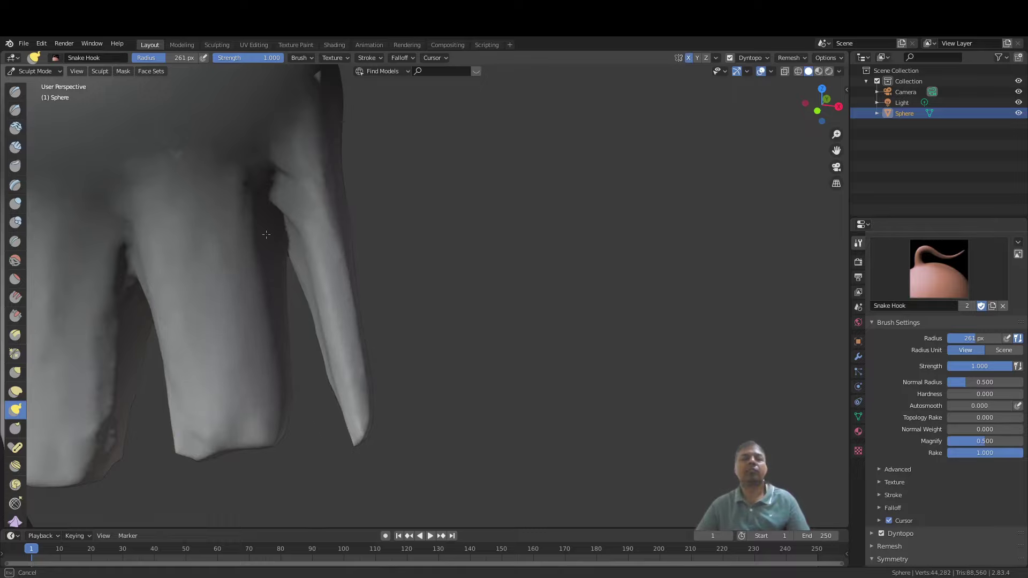
Step: Lengthen the fingers downward and curve them toward the body from the right side with the Snake Hook brush
scroll(320, 353, "down", 4)
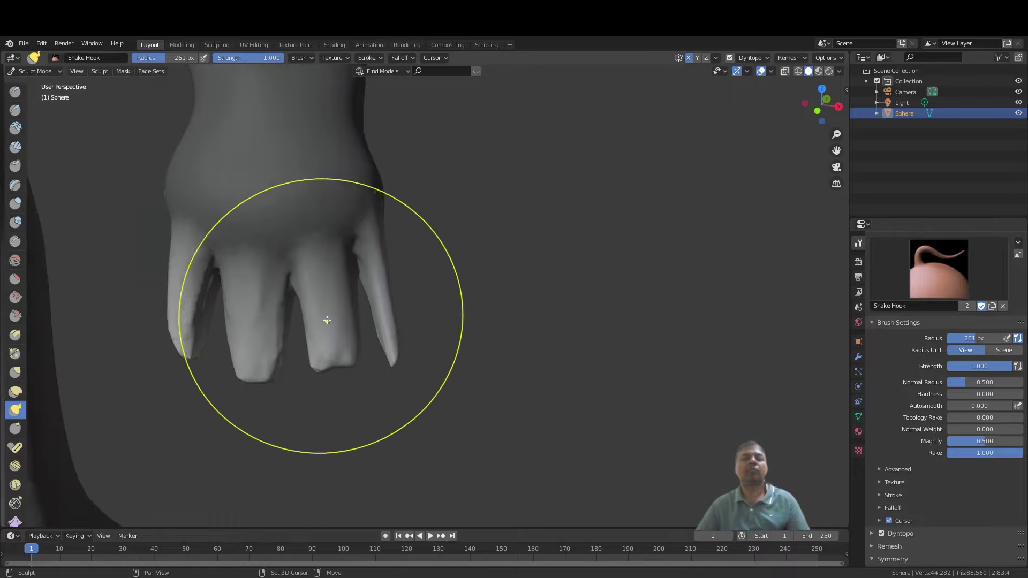
scroll(291, 317, "down", 4)
middle_click_drag(261, 314, 259, 291)
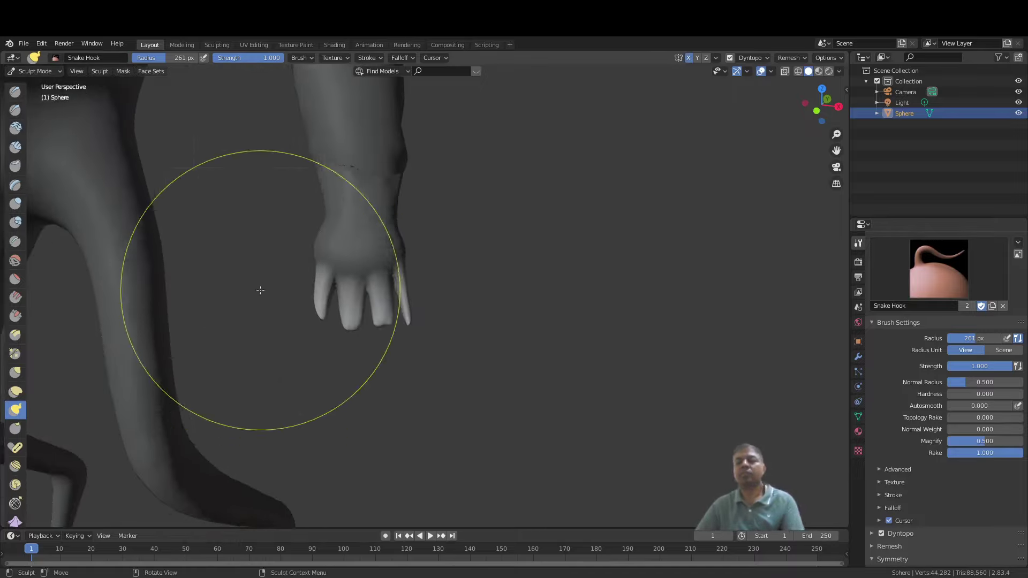
key("KP_3")
scroll(326, 259, "up", 3)
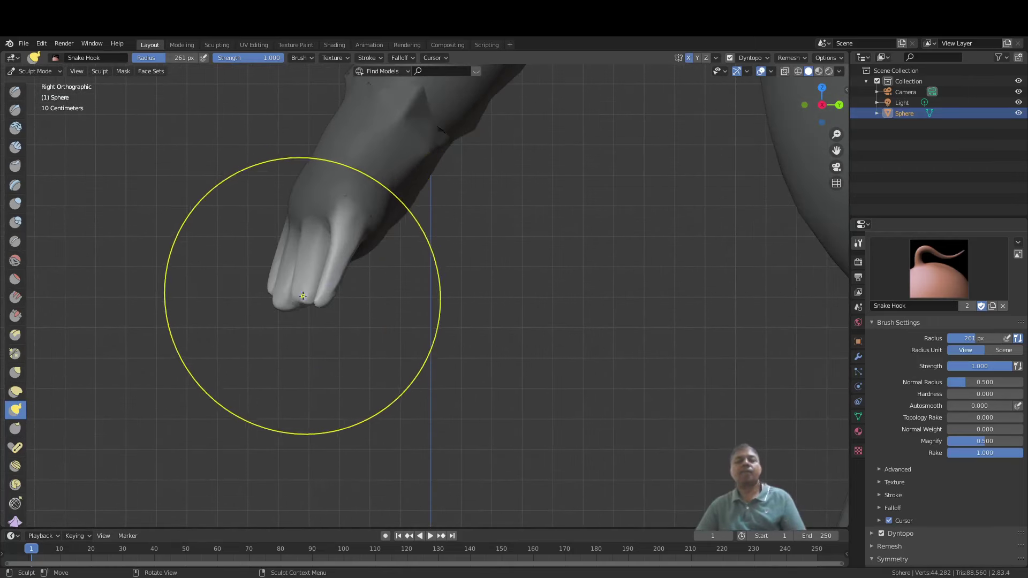
scroll(295, 303, "up", 1)
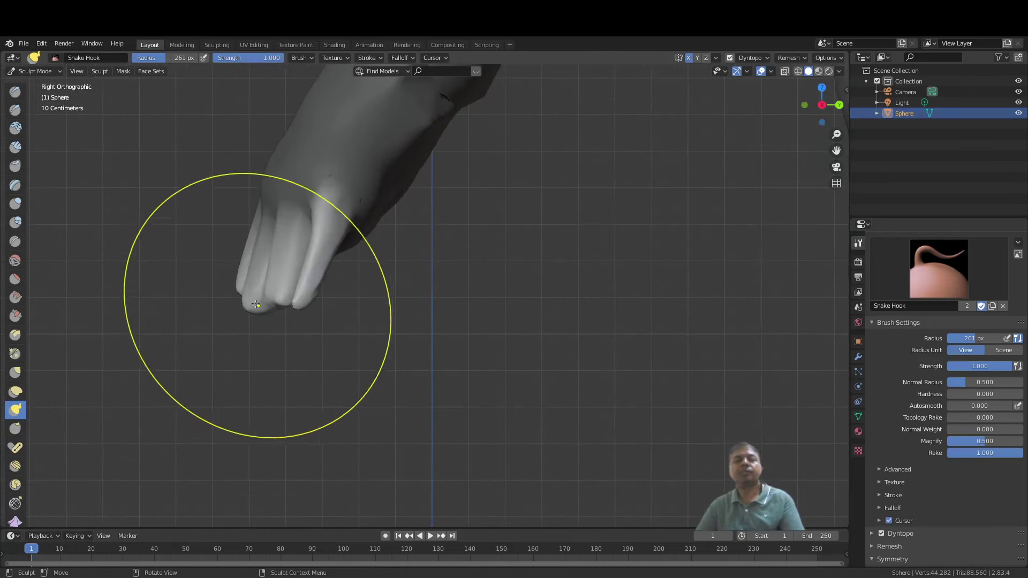
mouse_move(247, 310)
left_mouse_down()
mouse_move(245, 334)
mouse_move(308, 426)
mouse_move(388, 485)
left_mouse_up()
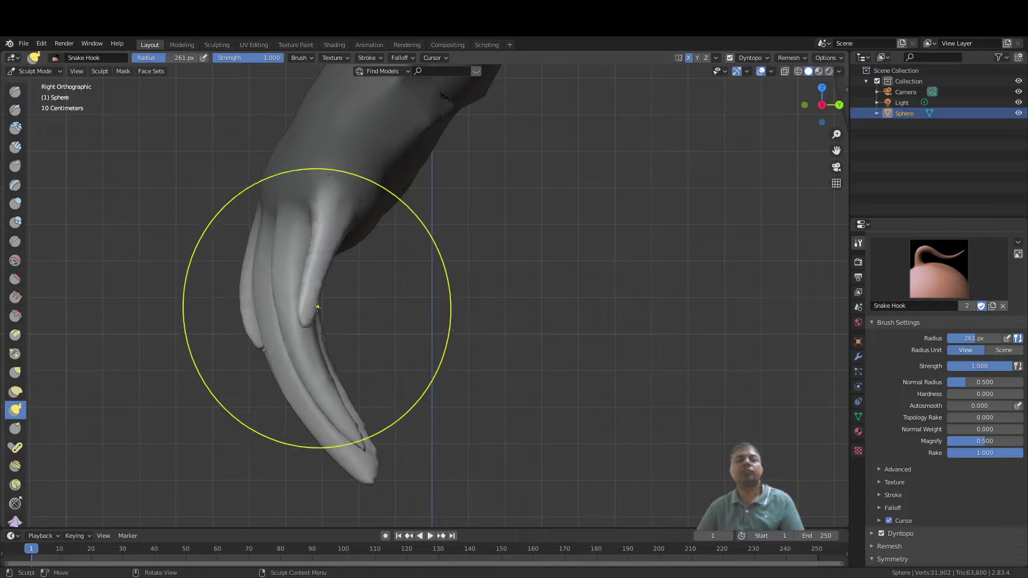
left_click_drag(311, 308, 342, 351)
mouse_move(341, 352)
middle_mouse_down()
mouse_move(467, 340)
mouse_move(337, 336)
middle_mouse_up()
scroll(466, 339, "down", 6)
scroll(460, 335, "down", 5)
scroll(337, 335, "up", 7)
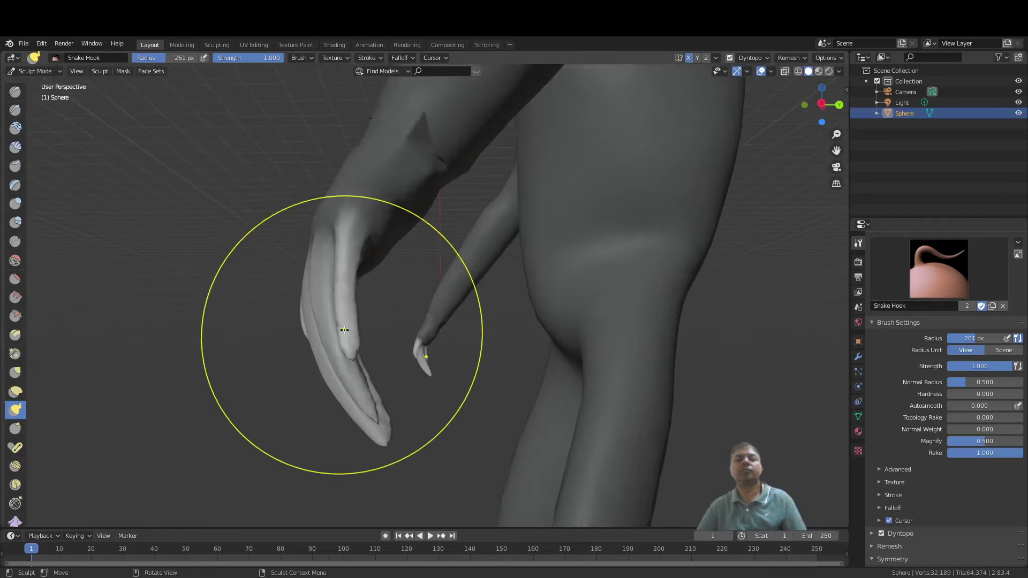
Step: Adjust the shape and spread of the fingers from several angles with the Snake Hook brush
mouse_move(345, 350)
left_mouse_down()
mouse_move(358, 369)
mouse_move(369, 452)
mouse_move(469, 476)
mouse_move(373, 362)
mouse_move(388, 368)
left_mouse_up()
mouse_move(389, 352)
middle_mouse_down()
mouse_move(460, 323)
mouse_move(523, 324)
mouse_move(497, 325)
mouse_move(530, 314)
mouse_move(537, 298)
mouse_move(500, 306)
mouse_move(603, 348)
mouse_move(572, 279)
mouse_move(581, 219)
middle_mouse_up()
scroll(524, 315, "down", 7)
scroll(537, 298, "up", 7)
scroll(562, 339, "up", 2)
left_click_drag(581, 219, 561, 235)
middle_click_drag(559, 242, 585, 292)
mouse_move(626, 293)
left_mouse_down()
mouse_move(613, 305)
mouse_move(615, 260)
mouse_move(570, 305)
left_mouse_up()
Step: Set the Snake Hook radius to 153 px and lengthen the short outer finger downward, bending its tip toward the neighbouring finger
key("i")
mouse_move(527, 333)
middle_mouse_down()
mouse_move(514, 408)
mouse_move(586, 300)
mouse_move(450, 337)
mouse_move(467, 332)
mouse_move(440, 319)
middle_mouse_up()
scroll(474, 340, "up", 3)
key("k")
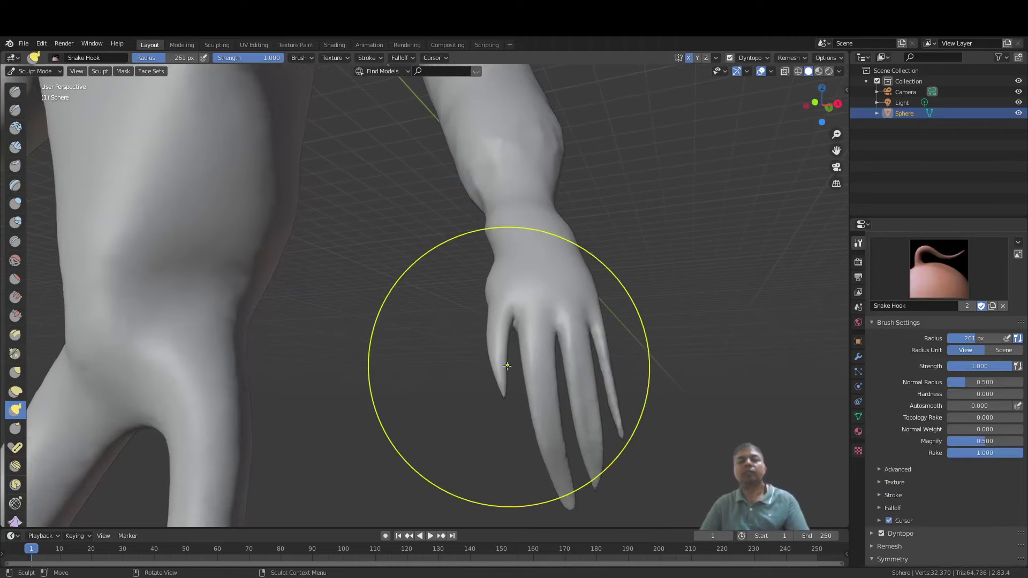
key("f")
left_click(449, 405)
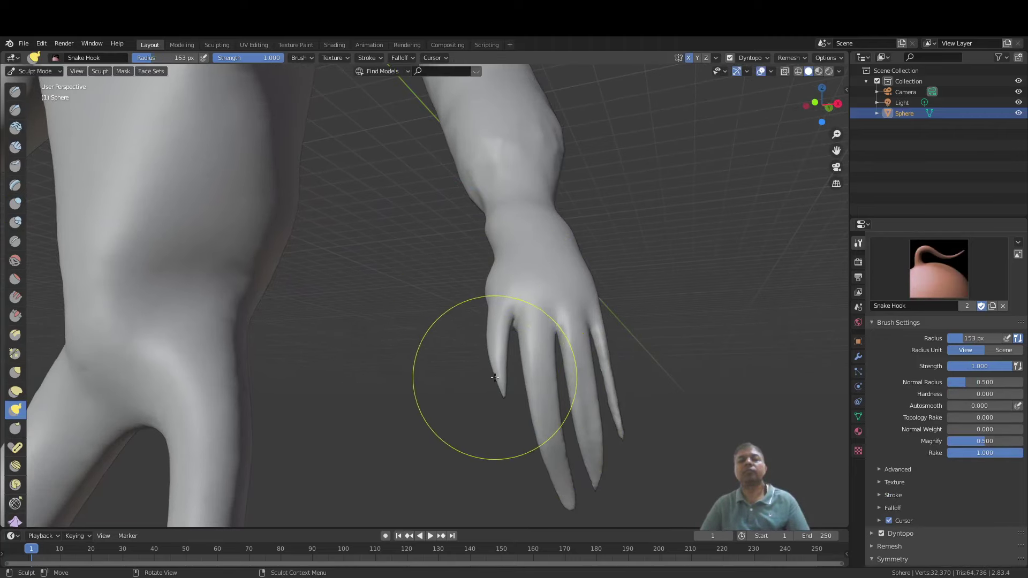
left_click_drag(497, 382, 496, 435)
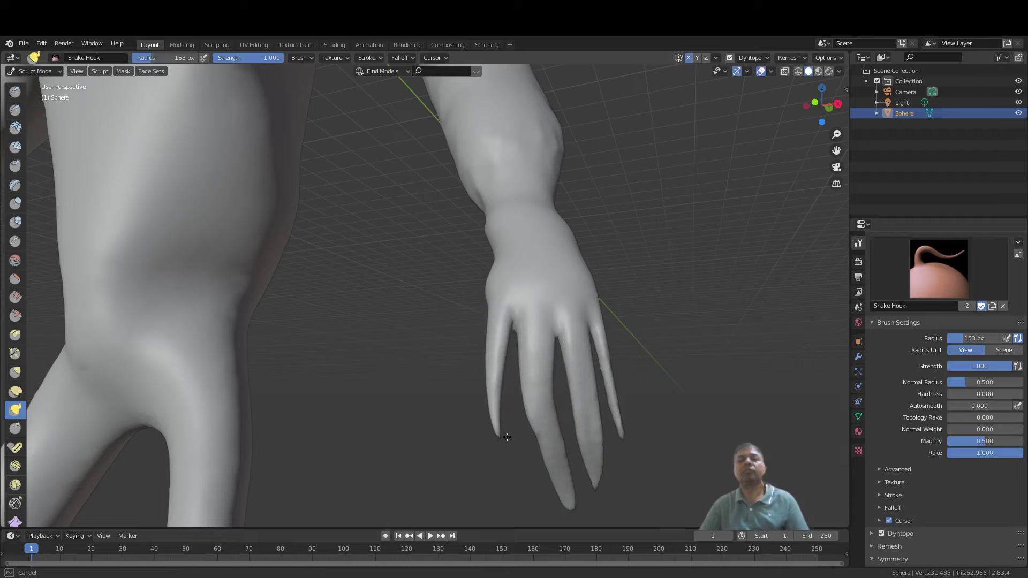
mouse_move(499, 433)
left_mouse_down()
mouse_move(496, 443)
mouse_move(525, 431)
left_mouse_up()
Step: Try to pull a thumb out of the side of the hand with the Snake Hook brush
middle_click_drag(456, 339, 522, 284)
scroll(524, 278, "up", 2)
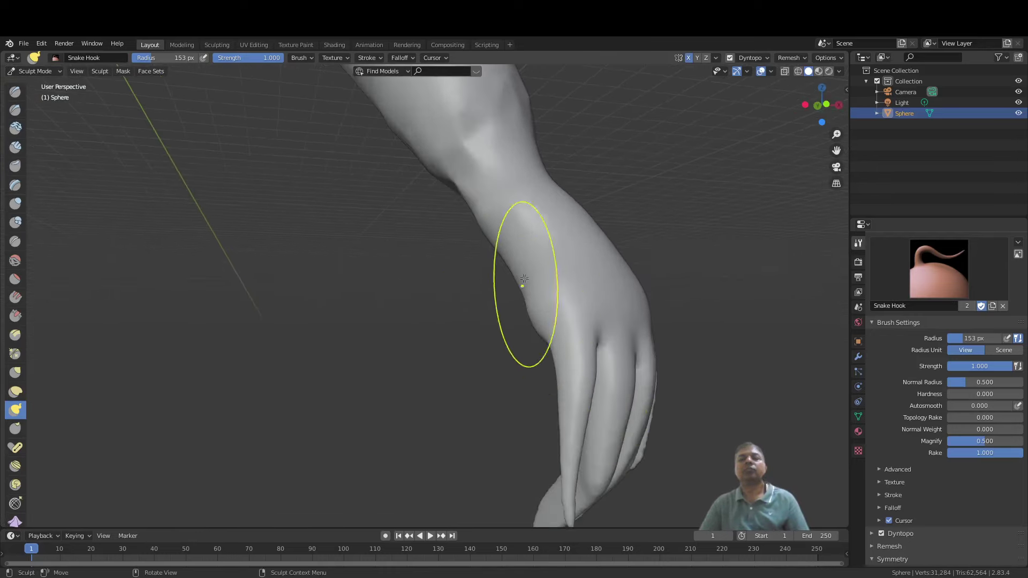
left_click_drag(534, 260, 532, 256)
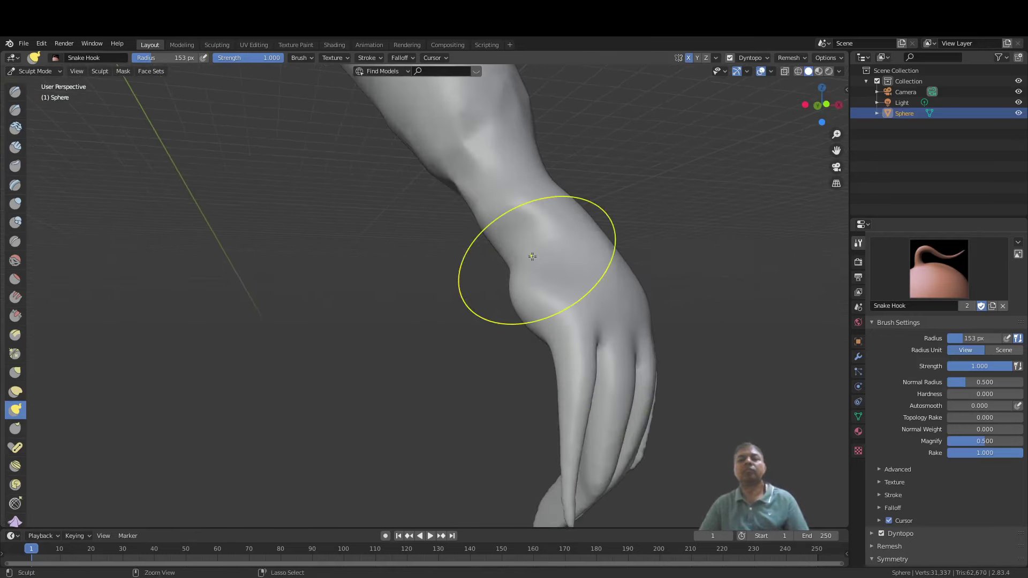
key("ctrl+z")
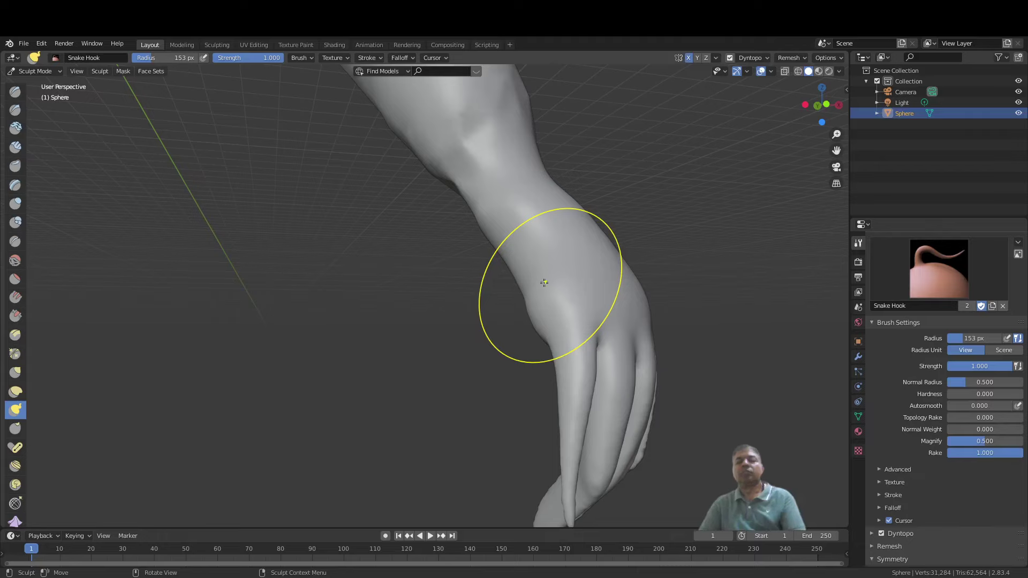
Step: Inflate a rounded bulge on the side of the hand below the wrist with the Inflate/Deflate brush at a 92 px radius
key("i")
key("f")
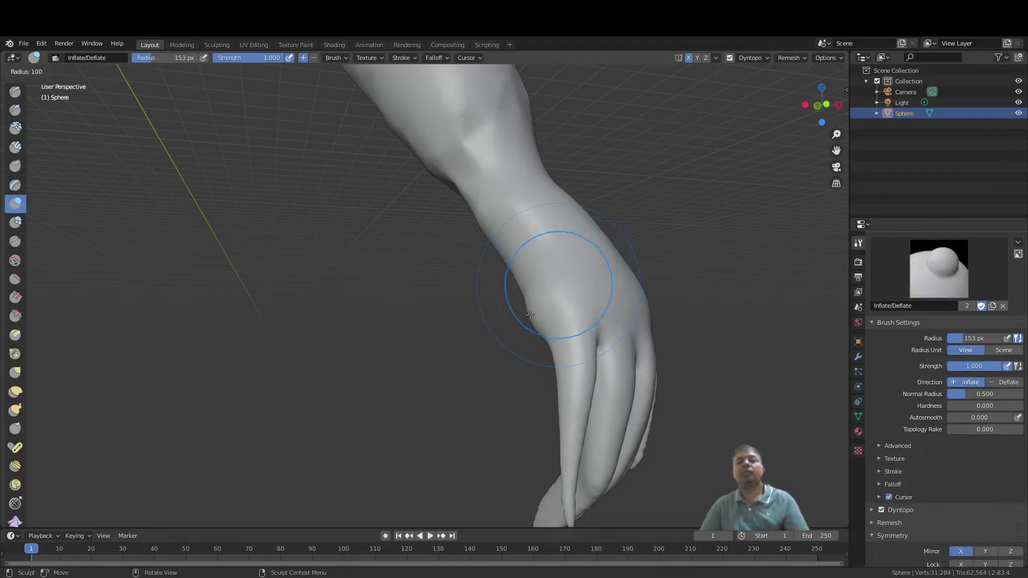
left_click(531, 279)
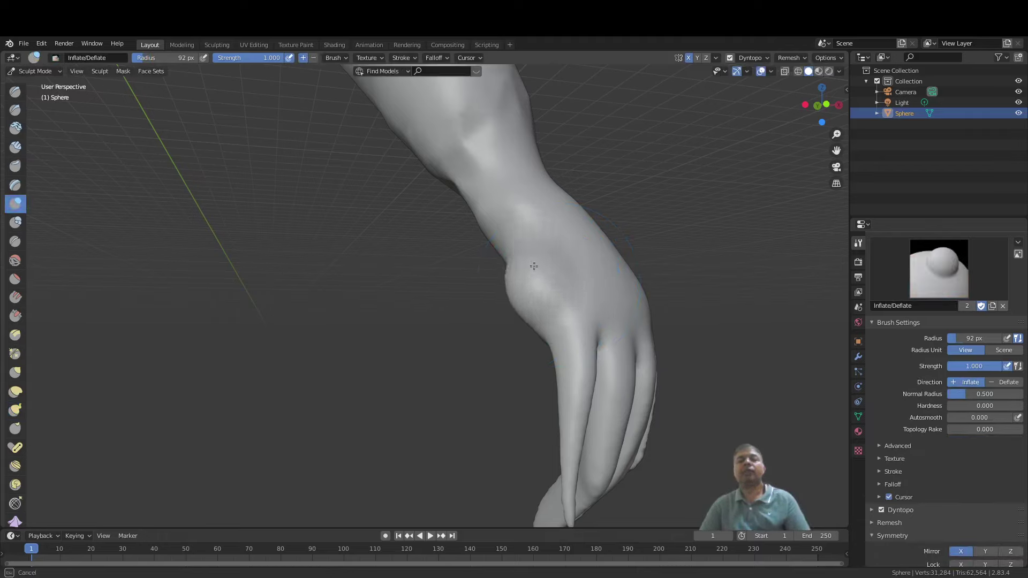
Step: Pull the bulge on the side of the hand downward into a thumb with the Snake Hook brush
key("k")
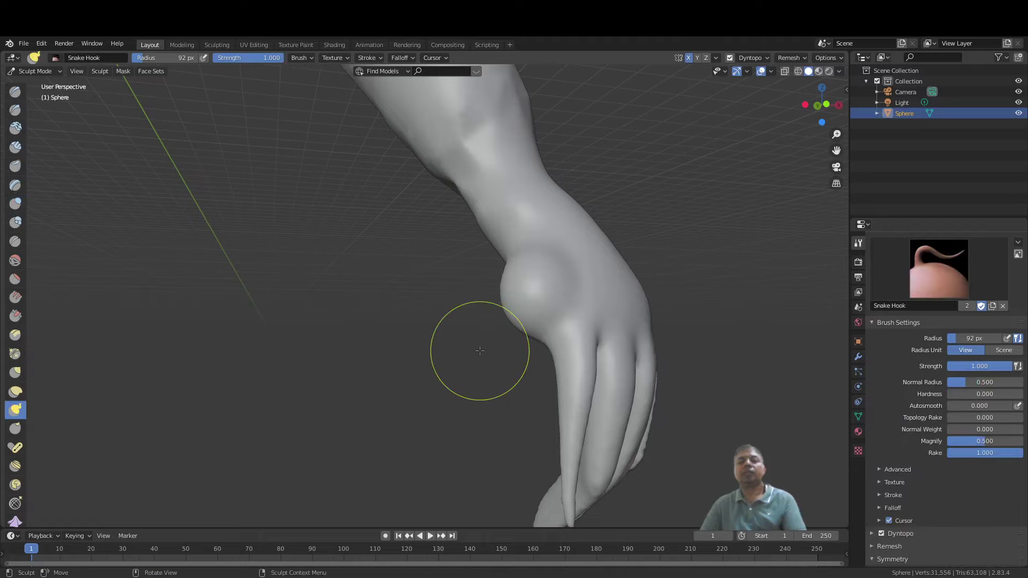
left_click_drag(517, 311, 512, 362)
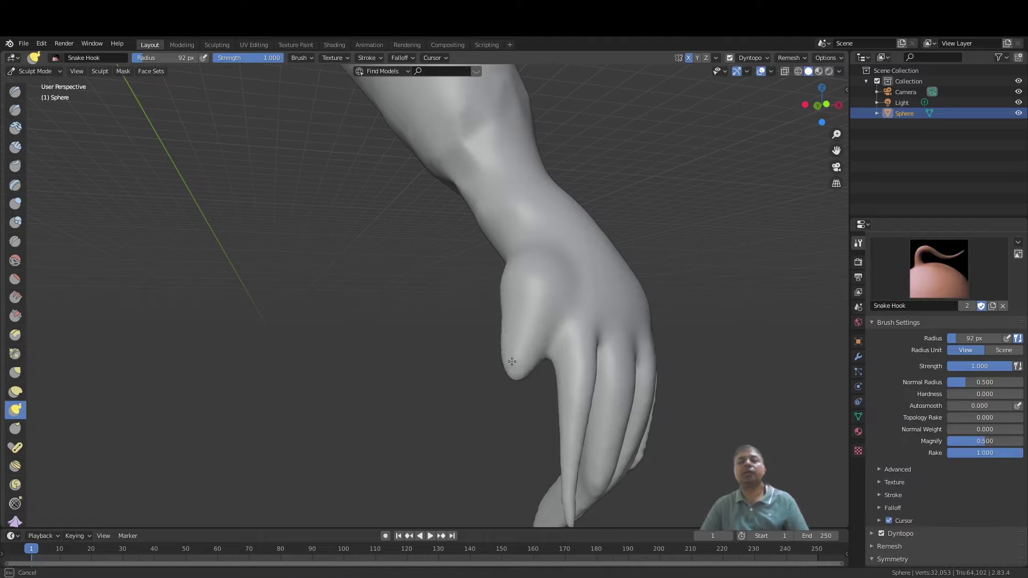
scroll(468, 390, "down", 4)
middle_click_drag(464, 366, 564, 348)
scroll(420, 333, "down", 6)
scroll(421, 334, "down", 4)
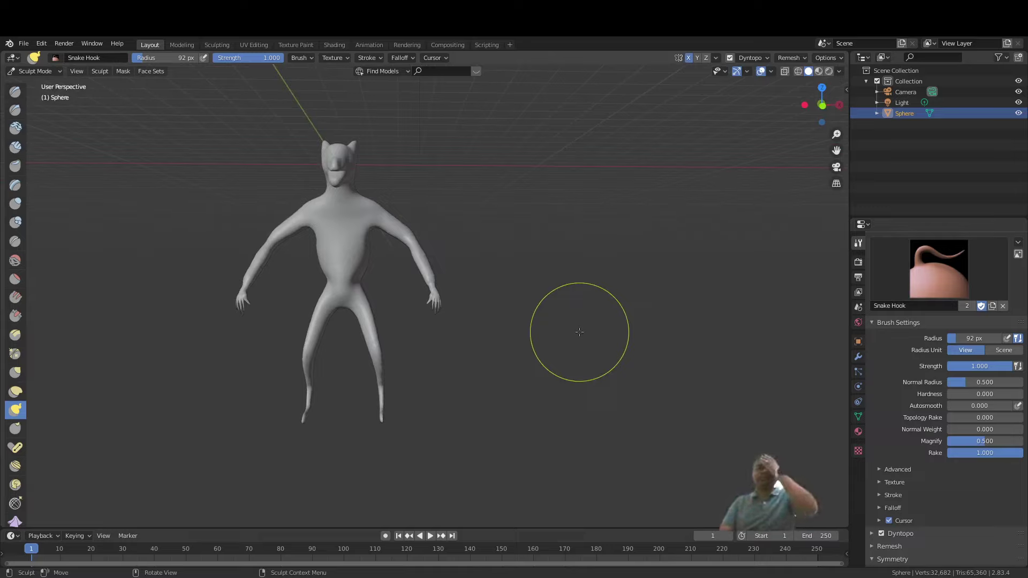
Step: Try to pull the calf out from the back of the lower leg with the Snake Hook brush
middle_click_drag(576, 341, 541, 352)
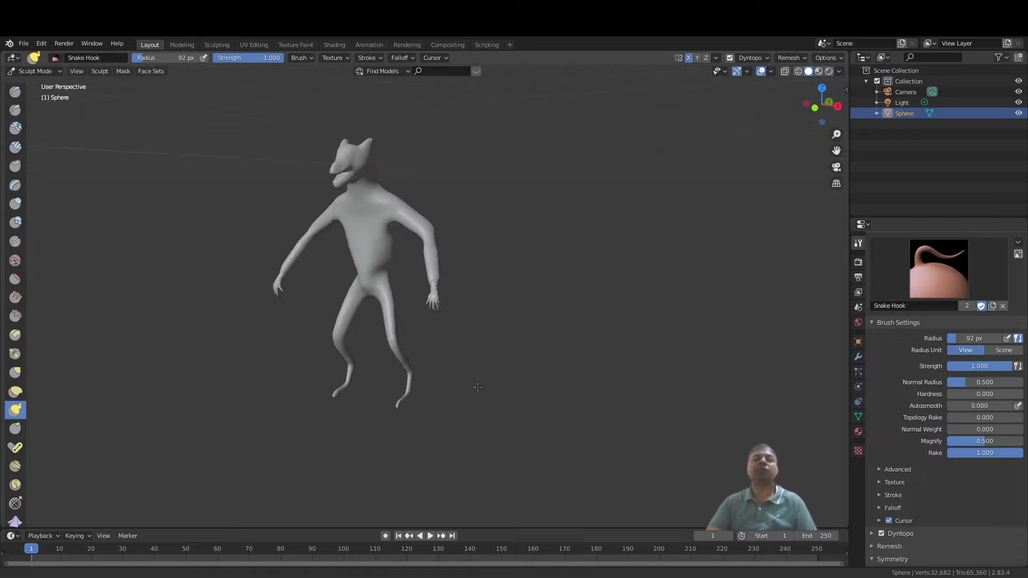
scroll(532, 340, "up", 4)
mouse_move(477, 387)
middle_mouse_down("shift")
mouse_move(532, 340)
mouse_move(461, 364)
middle_mouse_up("shift")
middle_click_drag(591, 410, 553, 401, "shift")
scroll(552, 401, "up", 2)
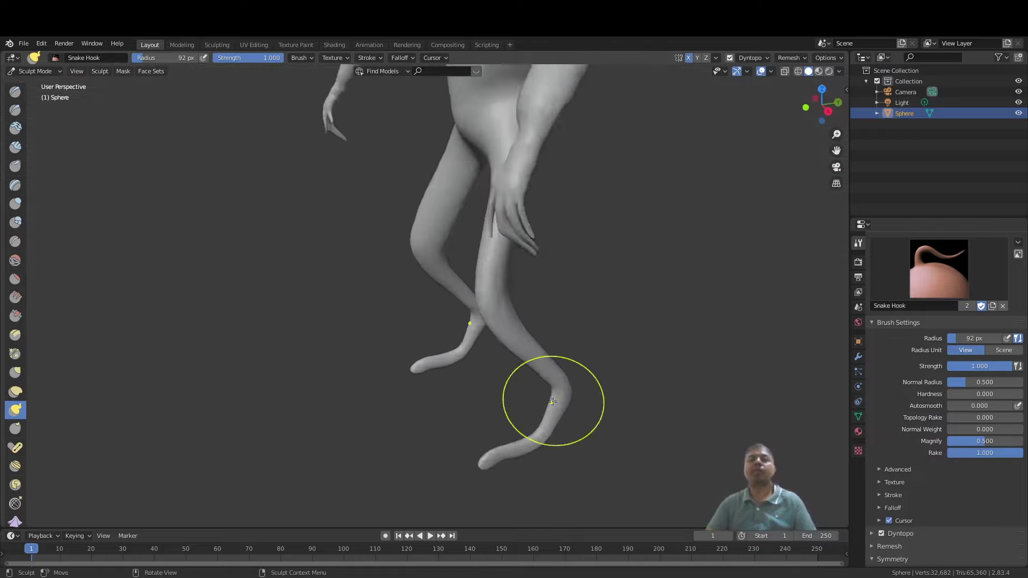
scroll(552, 401, "up", 2)
left_click_drag(532, 355, 562, 368)
key("ctrl+z")
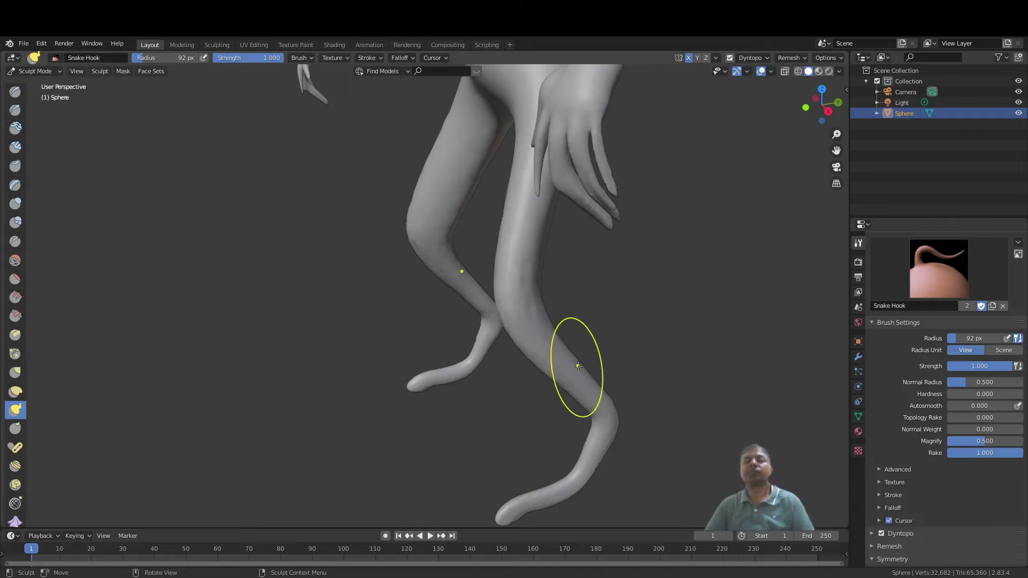
Step: Thicken the lower leg just below the knee with the Inflate/Deflate brush
key("i")
left_click_drag(550, 332, 529, 319)
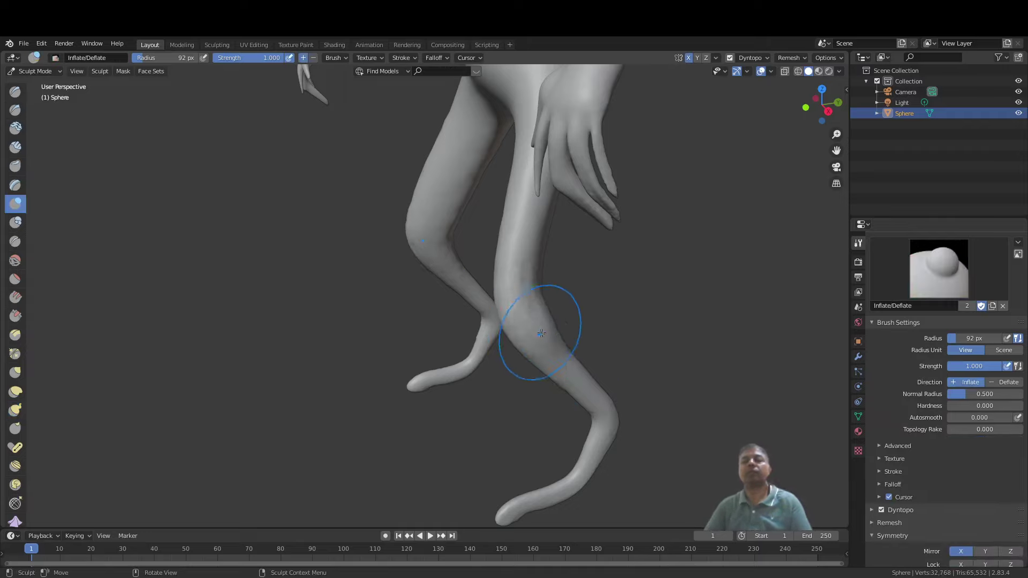
Step: Thicken the creature's lower legs and ankles with the Inflate/Deflate brush
left_click_drag(602, 444, 587, 482)
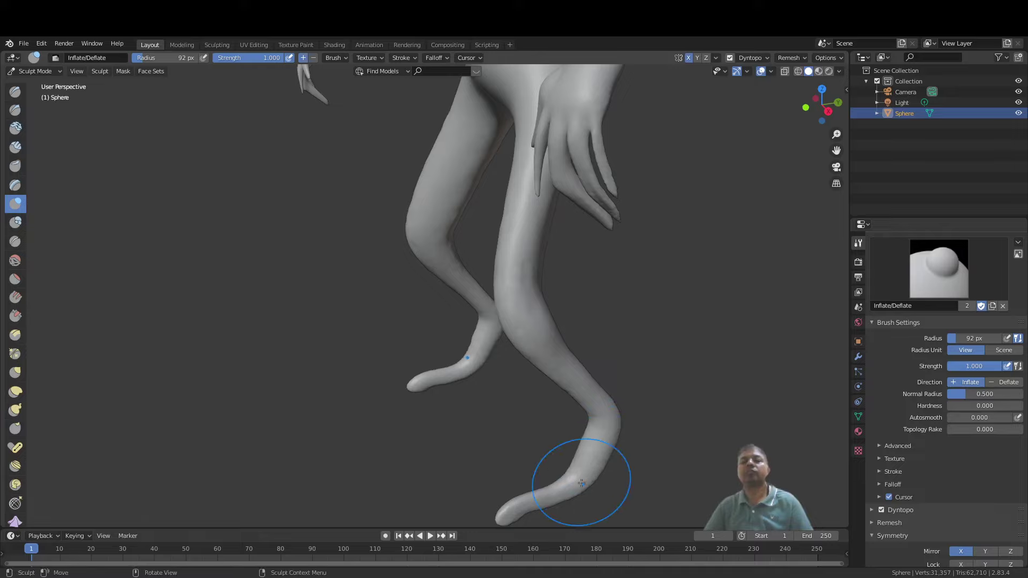
left_click_drag(599, 429, 591, 464)
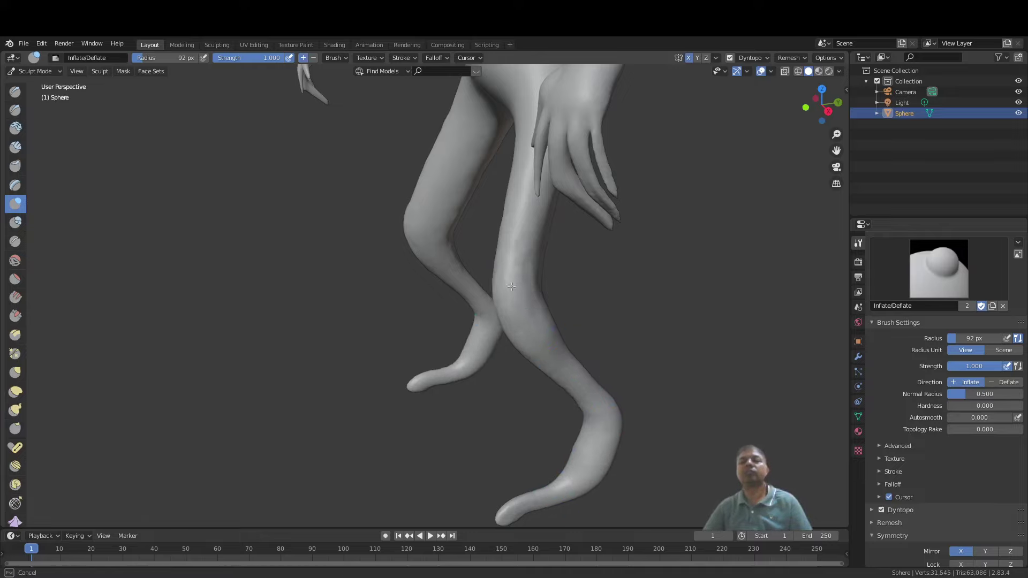
mouse_move(513, 287)
middle_mouse_down()
mouse_move(564, 285)
mouse_move(613, 426)
middle_mouse_up()
mouse_move(498, 361)
left_mouse_down()
mouse_move(493, 233)
mouse_move(527, 388)
left_mouse_up()
mouse_move(527, 388)
middle_mouse_down()
mouse_move(503, 386)
mouse_move(506, 375)
middle_mouse_up()
Step: Inflate the buttocks and the backs of the upper thighs into rounded muscle, blending them into the legs
mouse_move(601, 328)
middle_mouse_down()
mouse_move(499, 348)
mouse_move(436, 323)
middle_mouse_up()
scroll(431, 313, "down", 3)
mouse_move(411, 274)
left_mouse_down()
mouse_move(403, 329)
mouse_move(421, 230)
mouse_move(419, 291)
mouse_move(397, 239)
mouse_move(387, 308)
mouse_move(431, 244)
mouse_move(434, 212)
mouse_move(396, 385)
mouse_move(367, 310)
mouse_move(351, 467)
left_mouse_up()
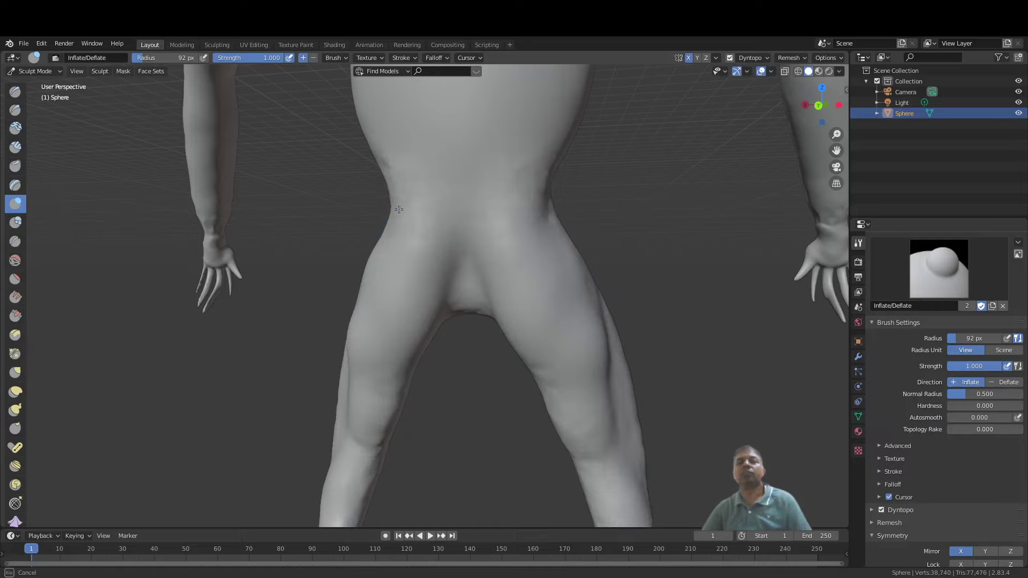
mouse_move(404, 204)
left_mouse_down()
mouse_move(417, 190)
mouse_move(444, 257)
mouse_move(382, 214)
mouse_move(369, 313)
mouse_move(386, 203)
left_mouse_up()
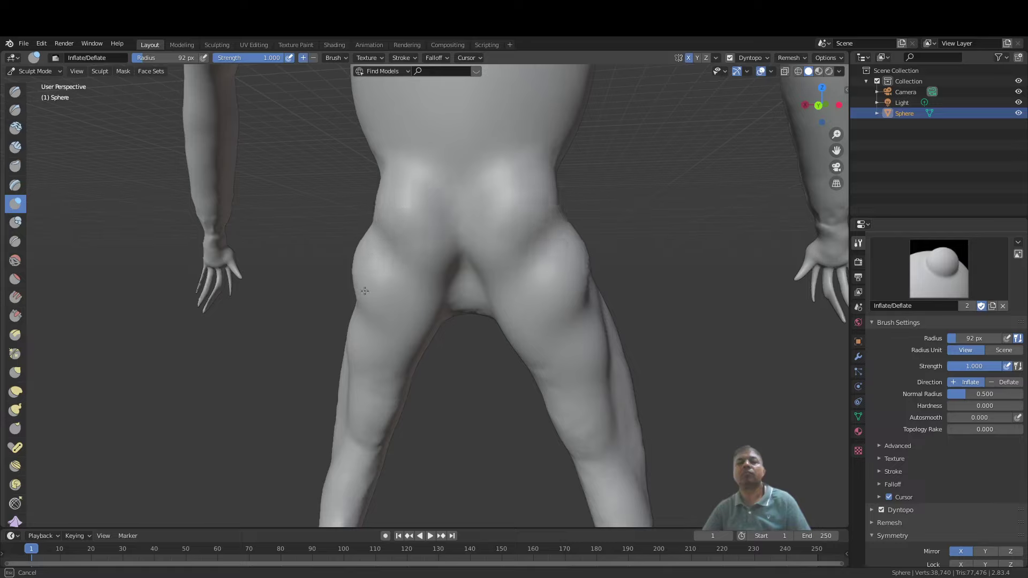
mouse_move(365, 291)
left_mouse_down()
mouse_move(388, 278)
mouse_move(407, 230)
mouse_move(423, 299)
mouse_move(368, 255)
left_mouse_up()
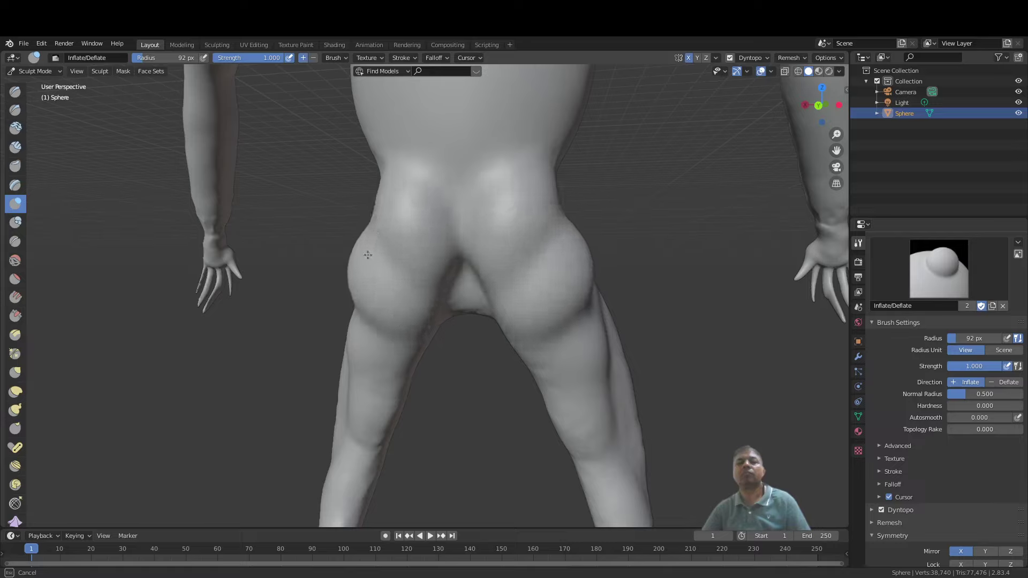
left_click_drag(394, 345, 398, 252)
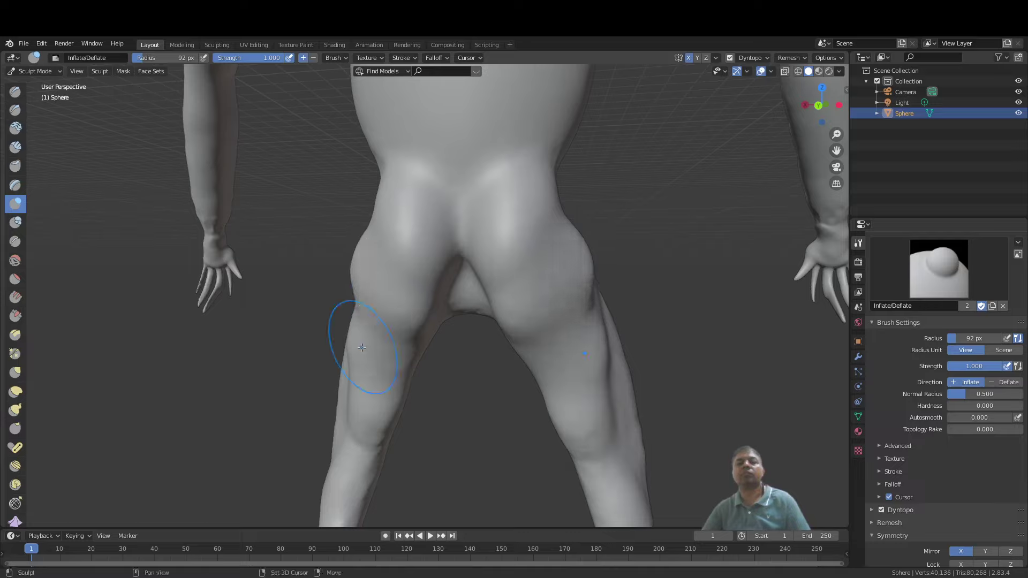
mouse_move(365, 354)
left_mouse_down()
mouse_move(430, 288)
mouse_move(397, 353)
left_mouse_up()
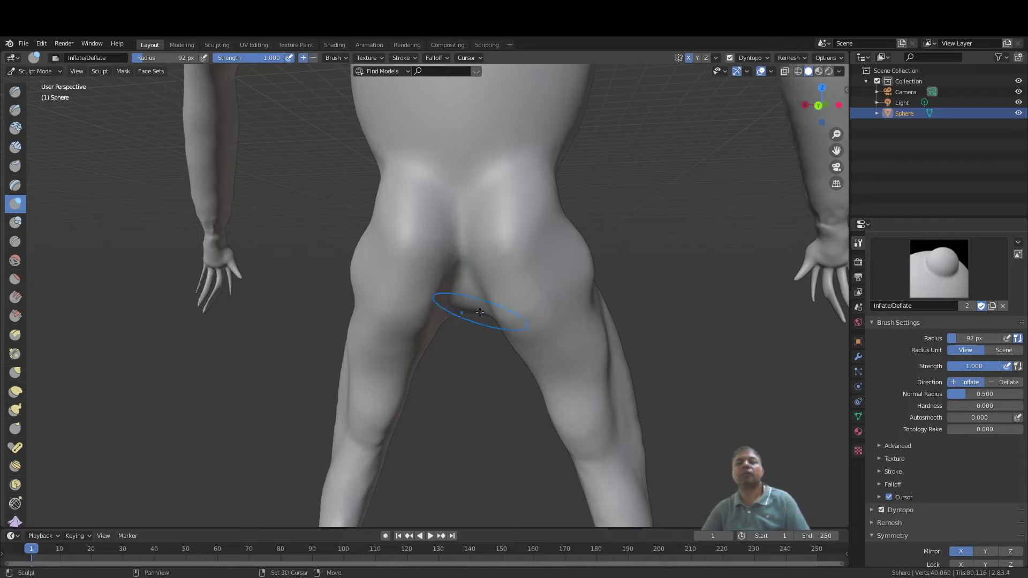
Step: Refine the forearms and smooth the sides of the torso down to the waist
scroll(480, 312, "down", 9)
middle_click_drag(495, 318, 716, 319)
scroll(517, 342, "up", 2)
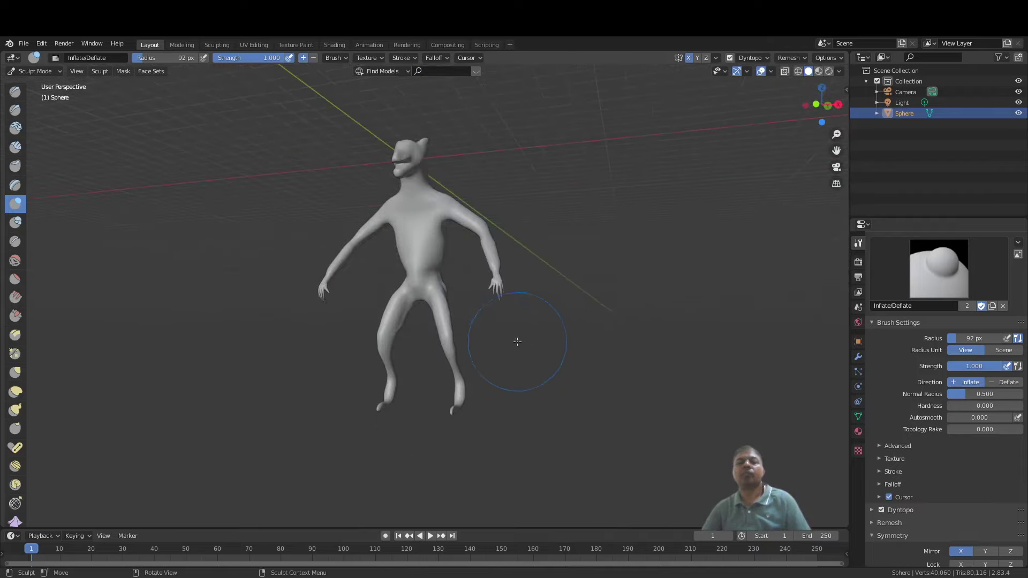
middle_click_drag(517, 342, 585, 340)
scroll(567, 410, "up", 4)
scroll(523, 284, "up", 5)
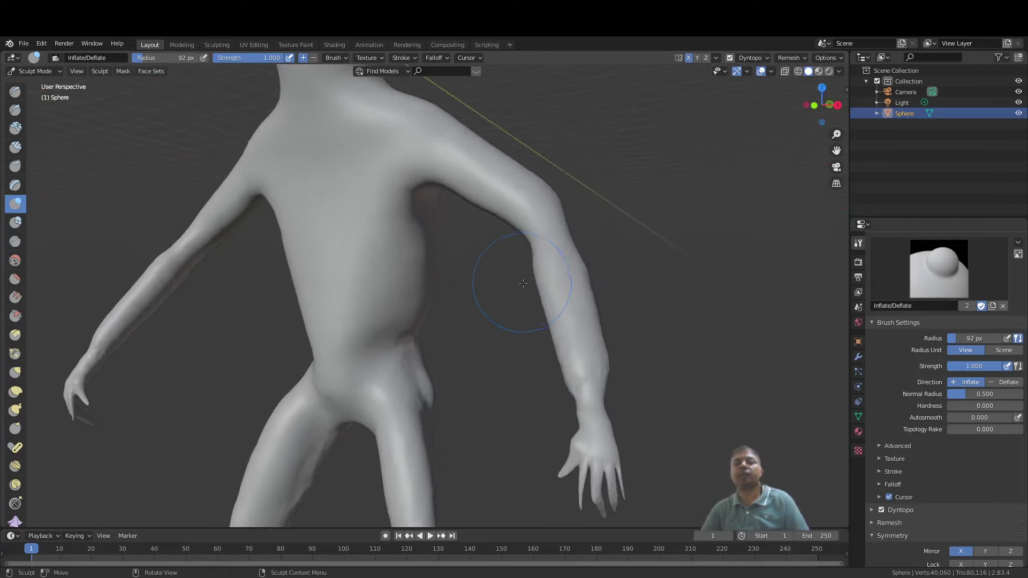
scroll(523, 283, "up", 1)
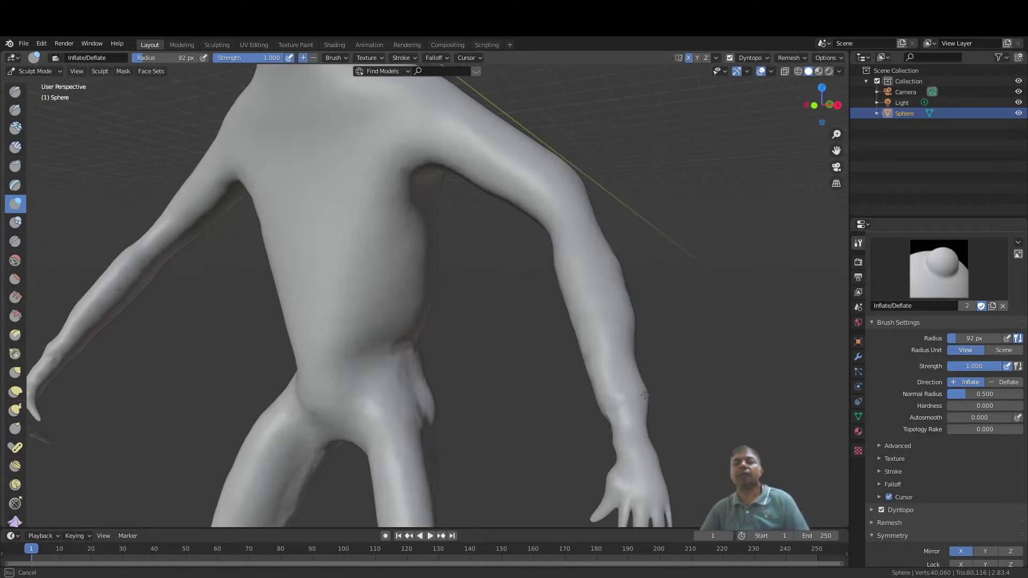
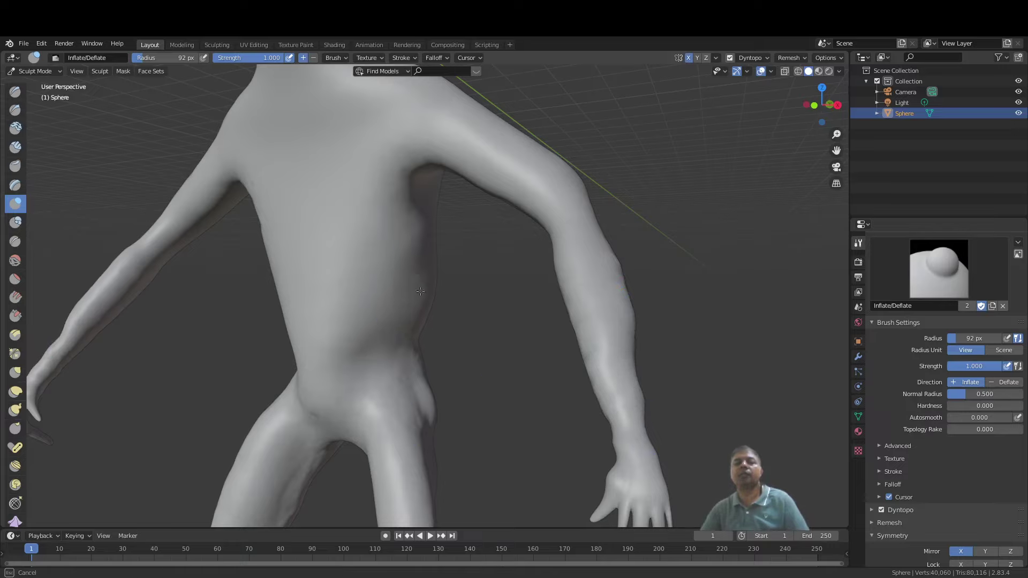
left_click_drag(427, 300, 418, 351)
scroll(417, 351, "down", 3)
scroll(418, 351, "up", 3)
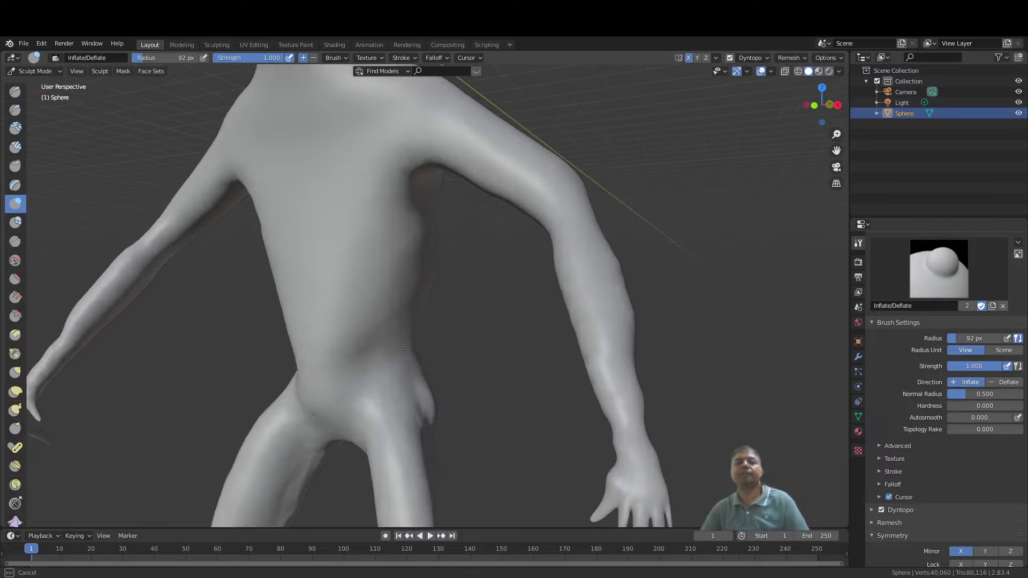
Step: Shape the sides of the waist with the Snake Hook brush and build them up above the hips with Inflate/Deflate
key("k")
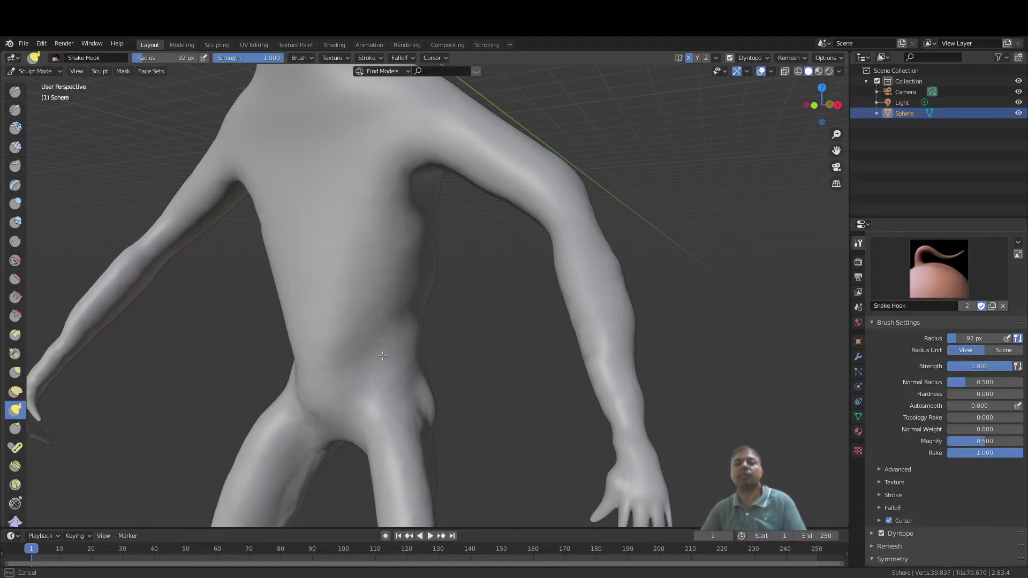
key("i")
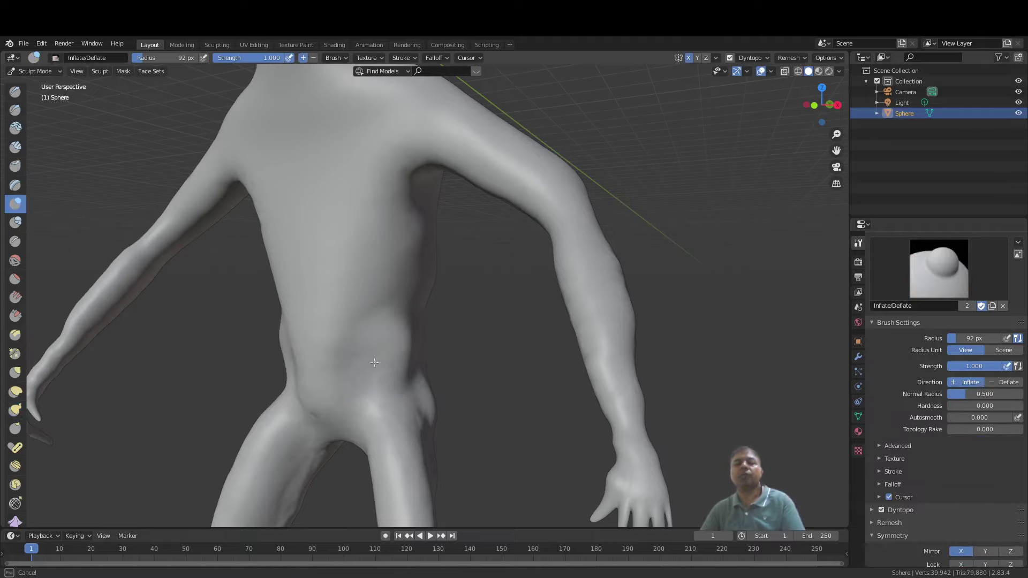
middle_click_drag(419, 356, 470, 342)
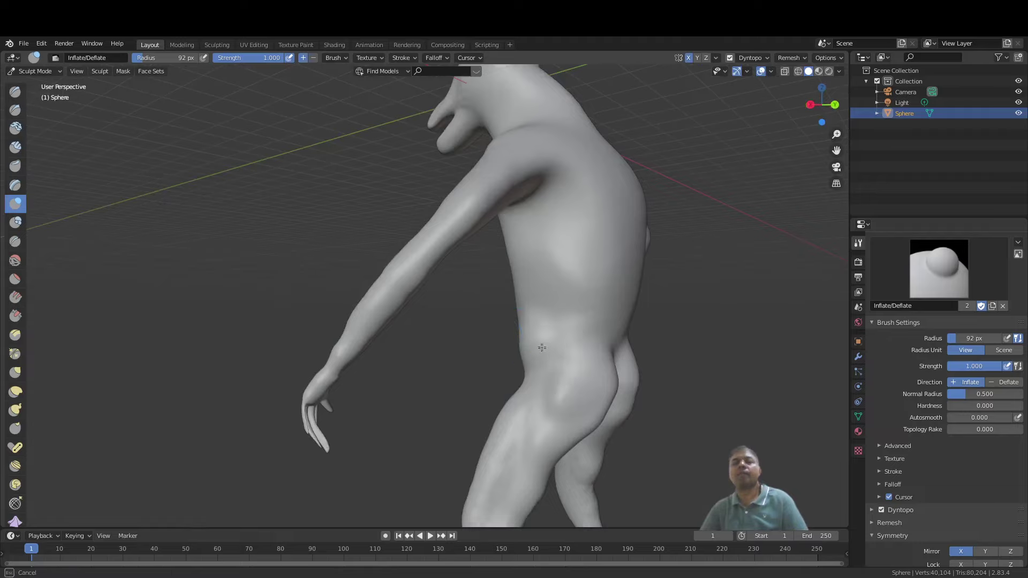
Step: Inflate the shoulders where the upper arms join the torso
middle_click_drag(550, 302, 446, 338)
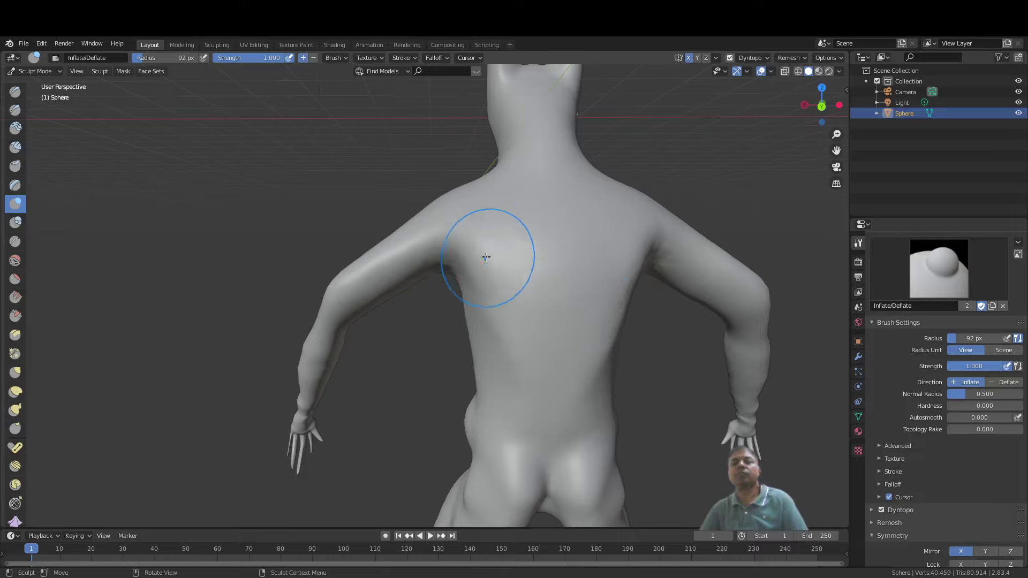
mouse_move(474, 229)
middle_mouse_down()
mouse_move(489, 342)
mouse_move(587, 287)
mouse_move(490, 284)
middle_mouse_up()
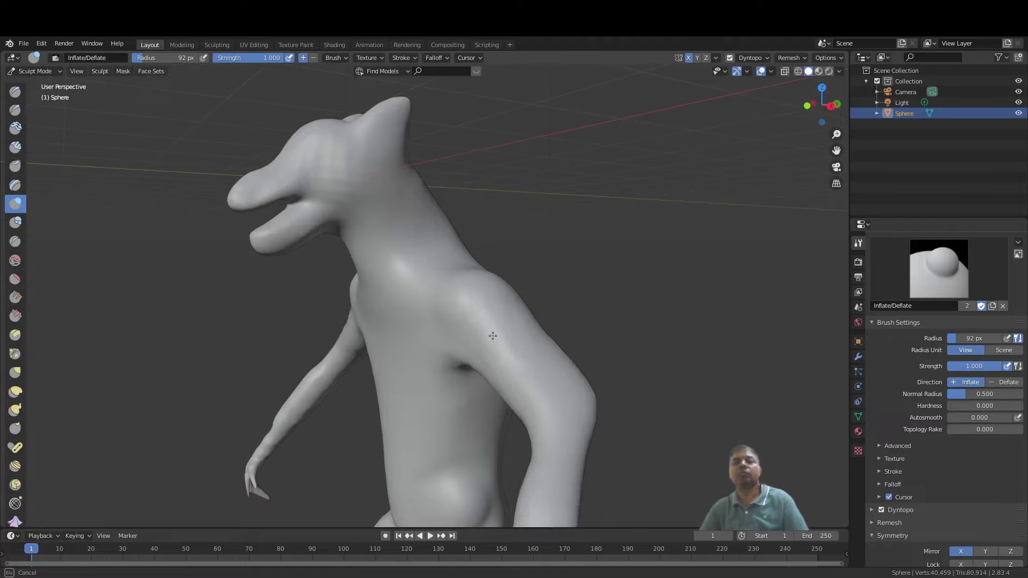
left_click_drag(492, 335, 506, 350)
middle_click_drag(502, 336, 567, 320)
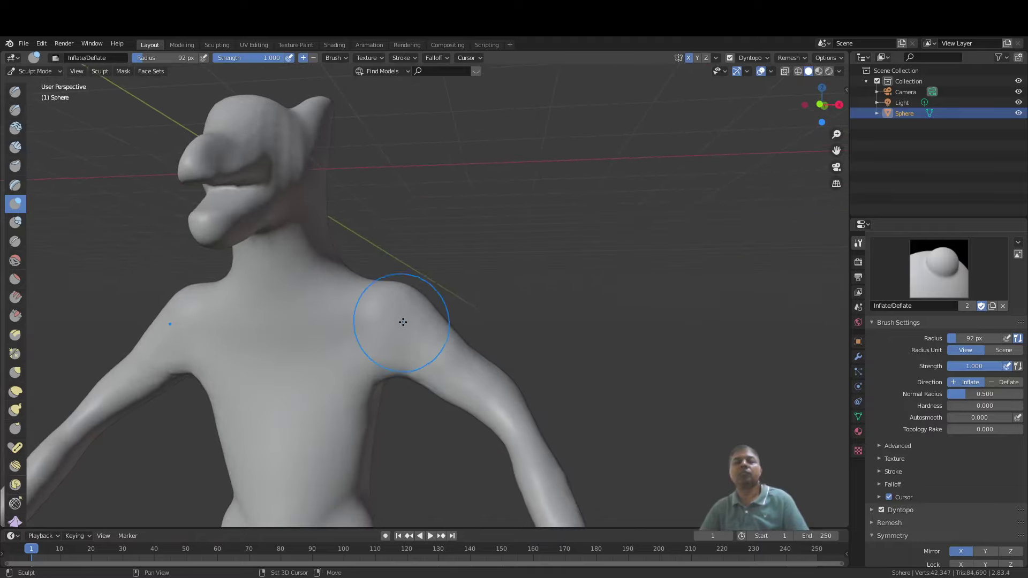
Step: Round out the front of the shoulders and inflate the chest into two pectoral muscles
scroll(403, 323, "down", 3)
middle_click_drag(412, 327, 432, 325, "shift")
scroll(432, 325, "up", 3)
mouse_move(435, 322)
left_mouse_down()
mouse_move(447, 306)
mouse_move(445, 356)
left_mouse_up()
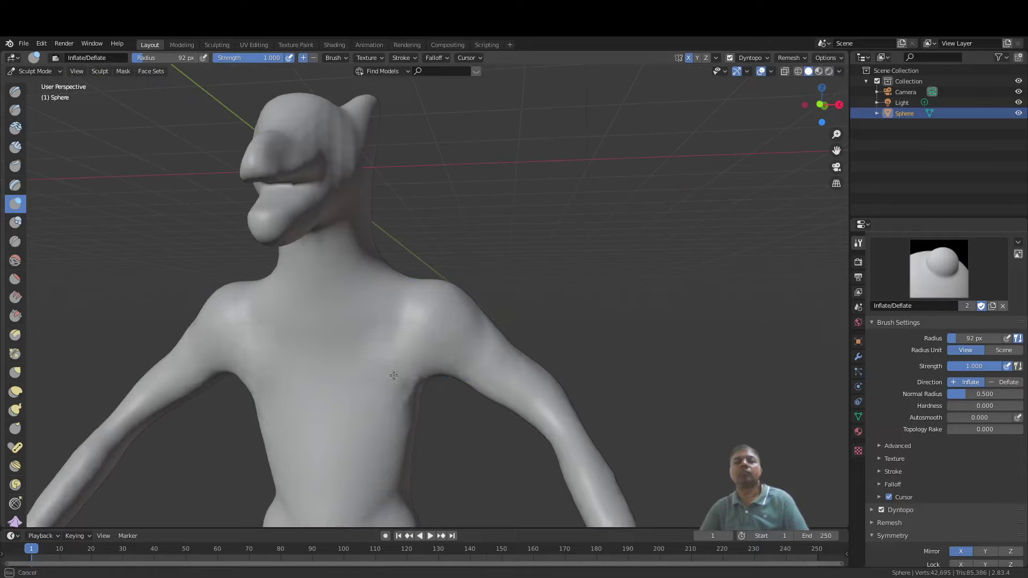
mouse_move(393, 375)
left_mouse_down()
mouse_move(367, 340)
mouse_move(364, 390)
mouse_move(398, 361)
left_mouse_up()
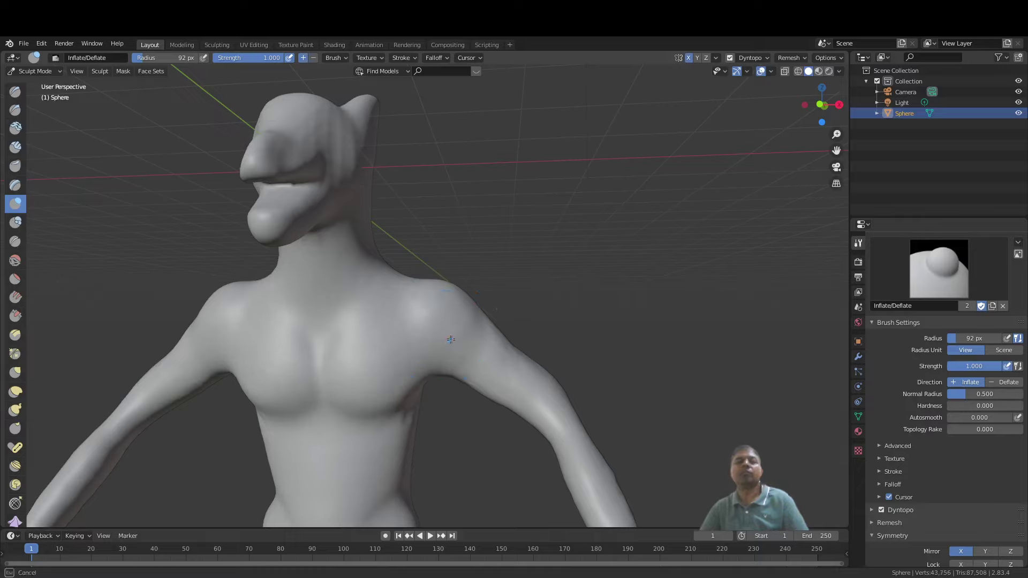
left_click_drag(451, 339, 453, 343)
Step: Inflate the abdomen below the chest to form stomach muscles tapering toward the groin
scroll(454, 344, "down", 4)
middle_click_drag(454, 354, 463, 355)
scroll(463, 416, "down", 3)
middle_click_drag(464, 415, 505, 364, "shift")
scroll(505, 338, "up", 4)
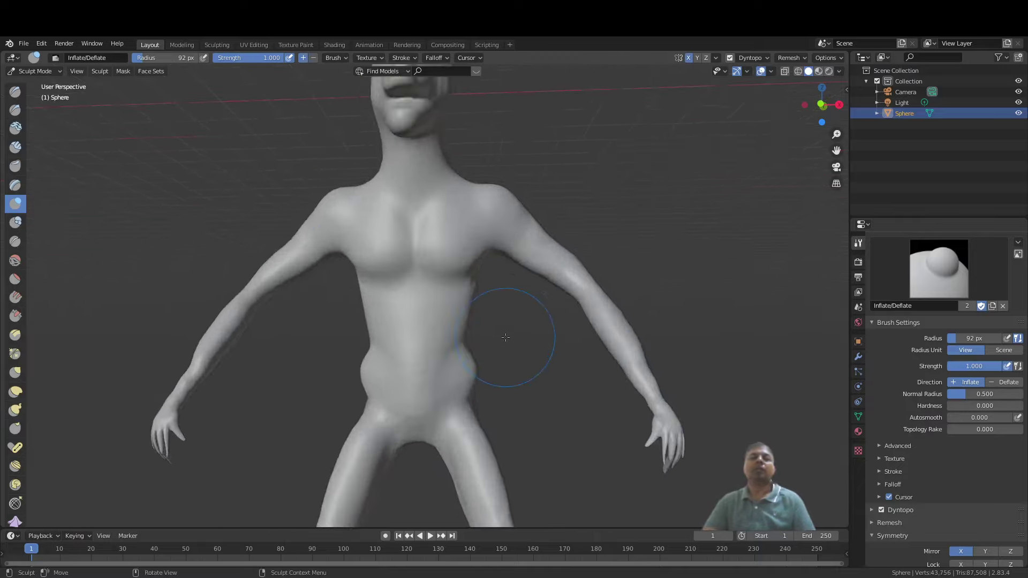
scroll(505, 337, "up", 3)
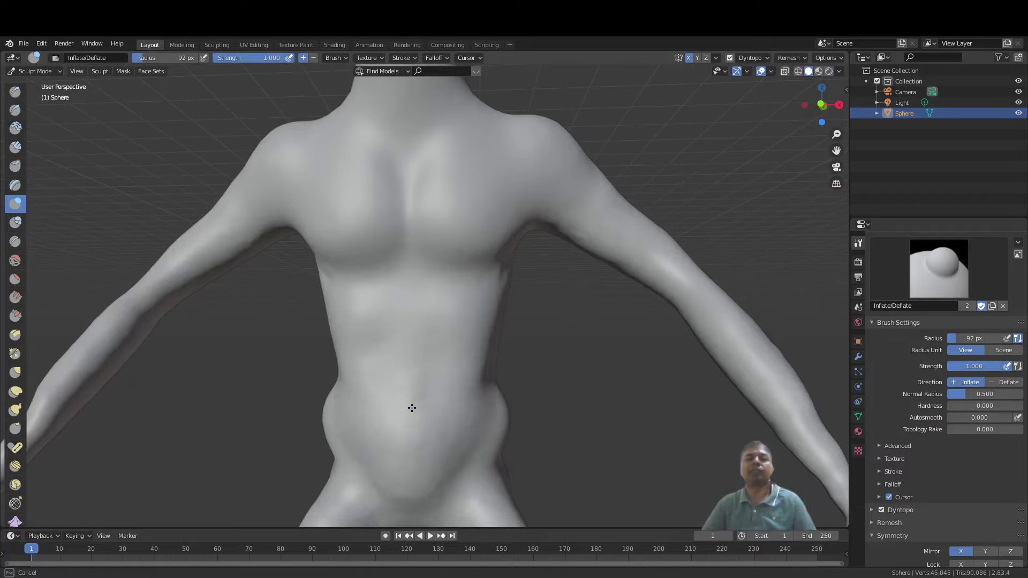
mouse_move(471, 379)
left_mouse_down()
mouse_move(463, 455)
mouse_move(412, 489)
left_mouse_up()
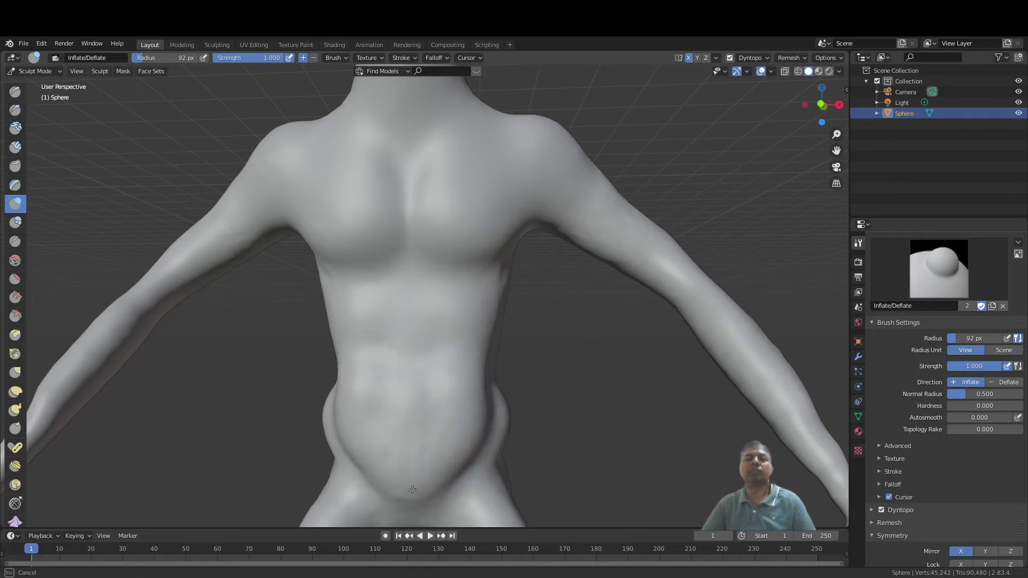
scroll(405, 513, "down", 2)
middle_click_drag(405, 514, 436, 304)
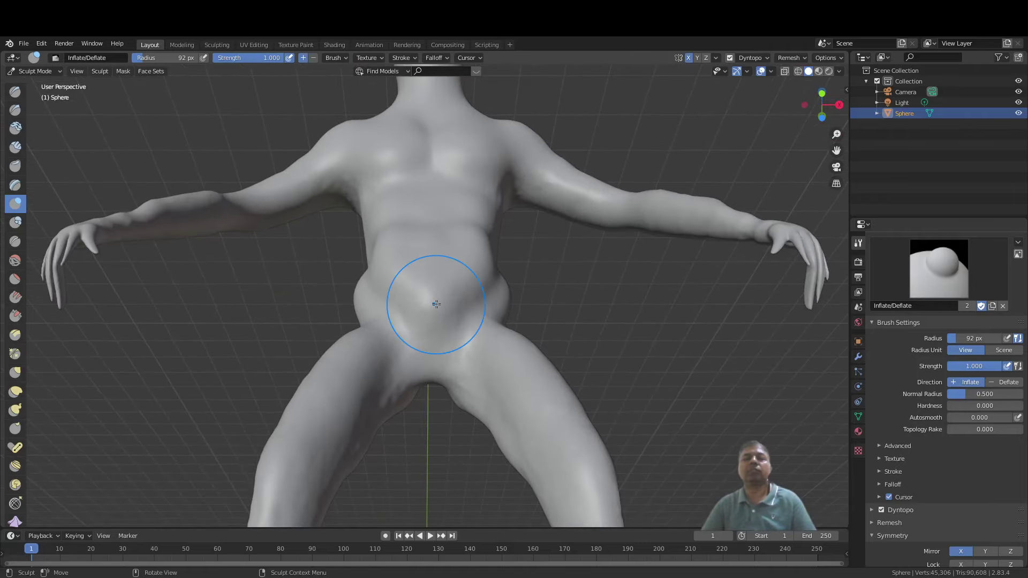
middle_click_drag(450, 355, 413, 372)
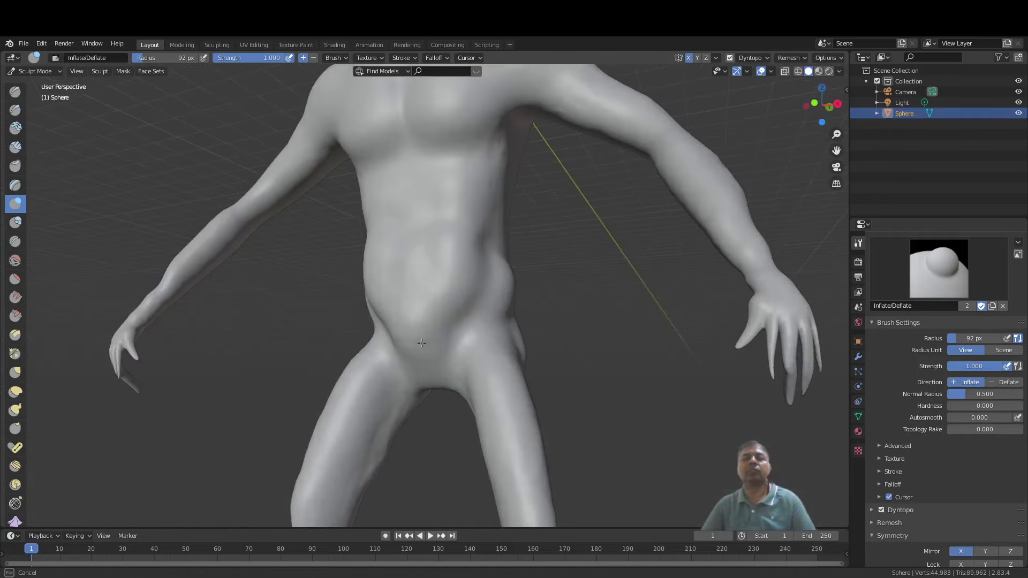
Step: Even out the stomach and fill in the lower belly down to the groin
scroll(423, 329, "down", 4)
mouse_move(425, 327)
middle_mouse_down()
mouse_move(428, 269)
mouse_move(494, 272)
mouse_move(491, 299)
mouse_move(355, 308)
mouse_move(391, 298)
middle_mouse_up()
scroll(491, 299, "down", 4)
scroll(355, 308, "up", 4)
scroll(392, 297, "up", 3)
left_click_drag(396, 295, 396, 404)
left_click_drag(436, 319, 441, 402)
Step: Build up the hips and the front and inner upper thighs beside the groin with Inflate/Deflate
scroll(441, 403, "down", 3)
middle_click_drag(441, 402, 523, 351)
scroll(523, 351, "up", 2)
left_click_drag(520, 348, 493, 414)
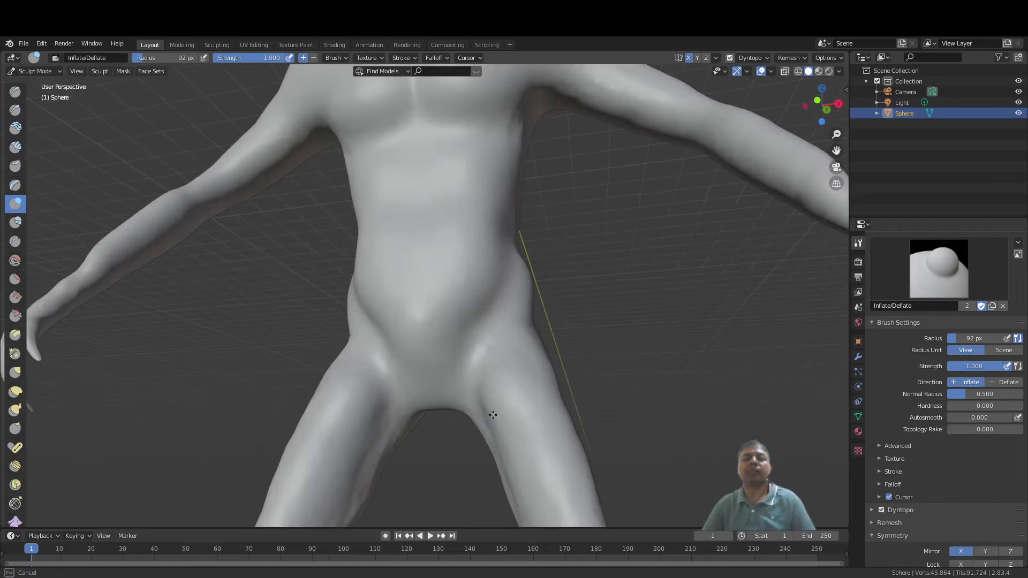
left_click_drag(467, 372, 499, 479)
left_click_drag(508, 418, 519, 472)
Step: Smooth the front of the thighs from the hips down toward the knees
scroll(518, 449, "down", 3)
middle_click_drag(521, 390, 513, 308, "shift")
middle_click_drag(493, 281, 540, 275)
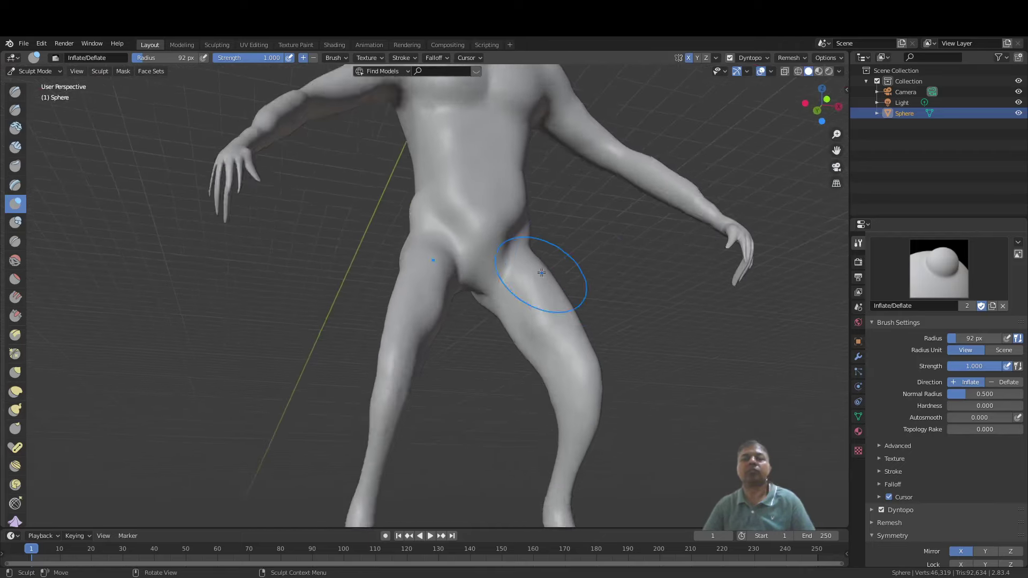
scroll(540, 275, "up", 1)
mouse_move(525, 281)
left_mouse_down("shift")
mouse_move(553, 342)
mouse_move(608, 401)
mouse_move(611, 387)
left_mouse_up("shift")
Step: Inflate the lower inner buttocks and the inner backs of the thighs
scroll(610, 386, "down", 3)
middle_click_drag(611, 386, 331, 391)
scroll(332, 303, "up", 2)
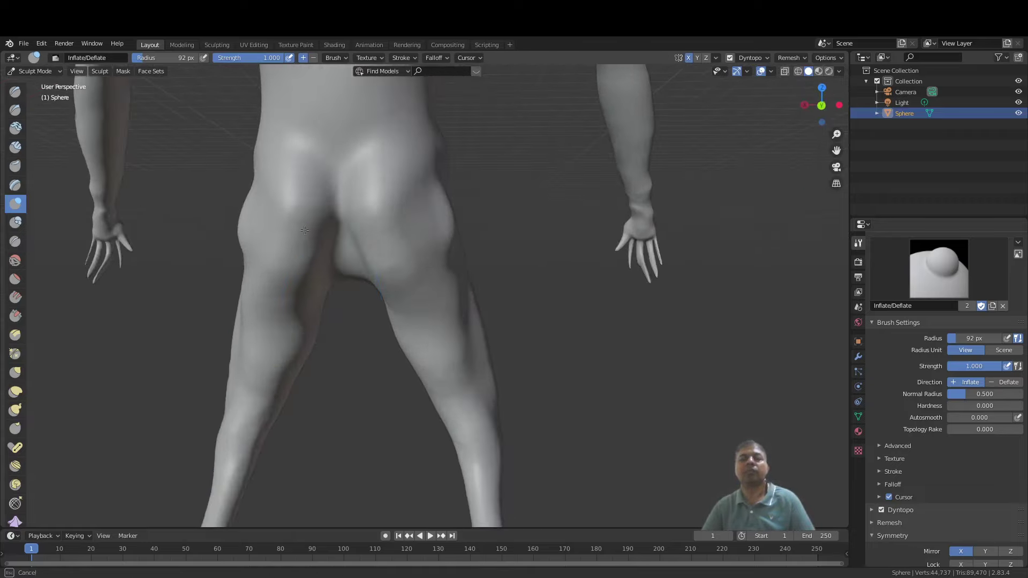
mouse_move(305, 230)
left_mouse_down()
mouse_move(301, 309)
mouse_move(311, 221)
left_mouse_up()
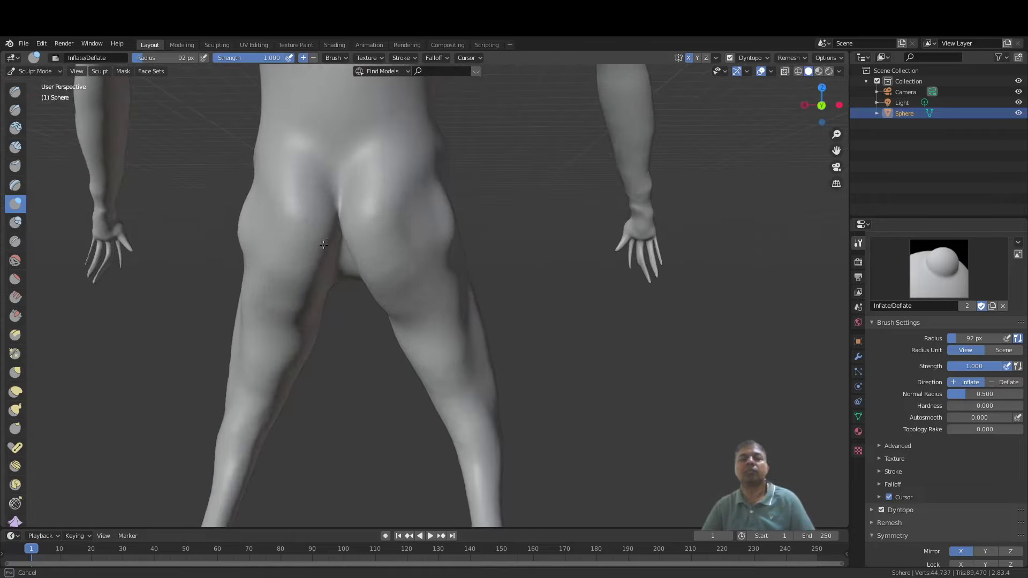
left_click_drag(311, 304, 291, 352)
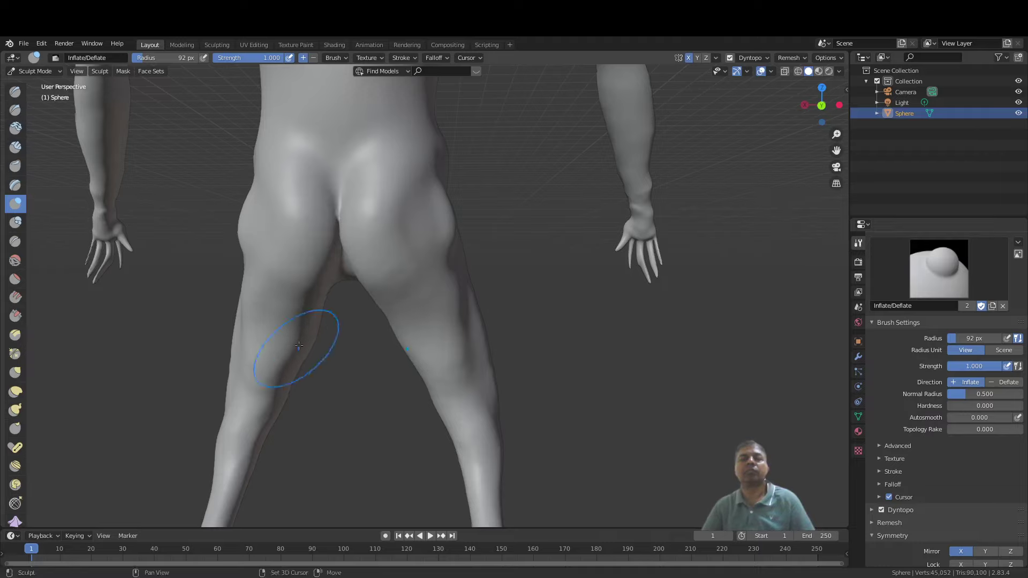
Step: Thicken the creature's long fingers with the Inflate/Deflate brush
mouse_move(301, 369)
middle_mouse_down()
mouse_move(378, 252)
mouse_move(364, 366)
mouse_move(557, 367)
middle_mouse_up()
scroll(541, 367, "down", 3)
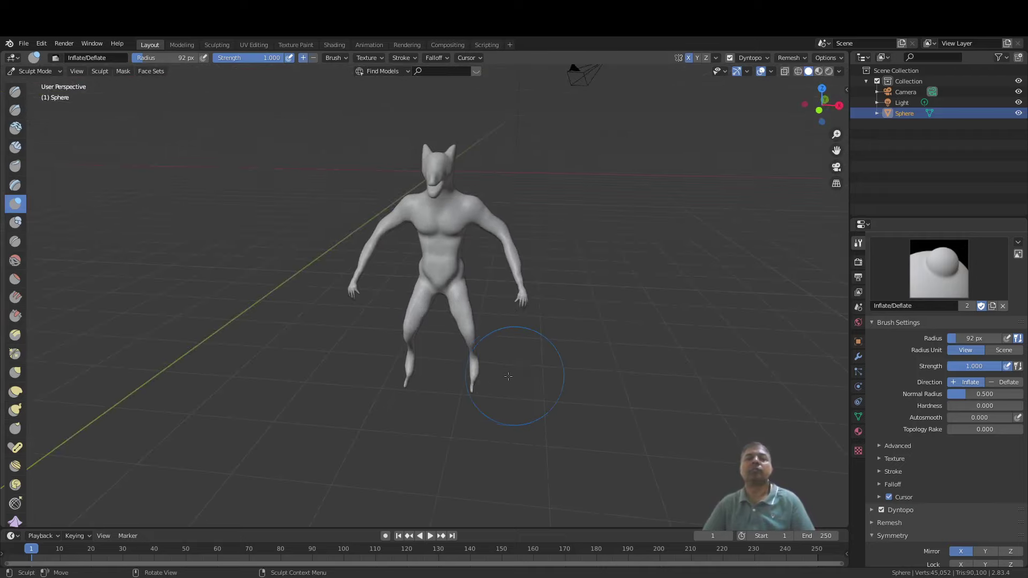
scroll(516, 383, "up", 3)
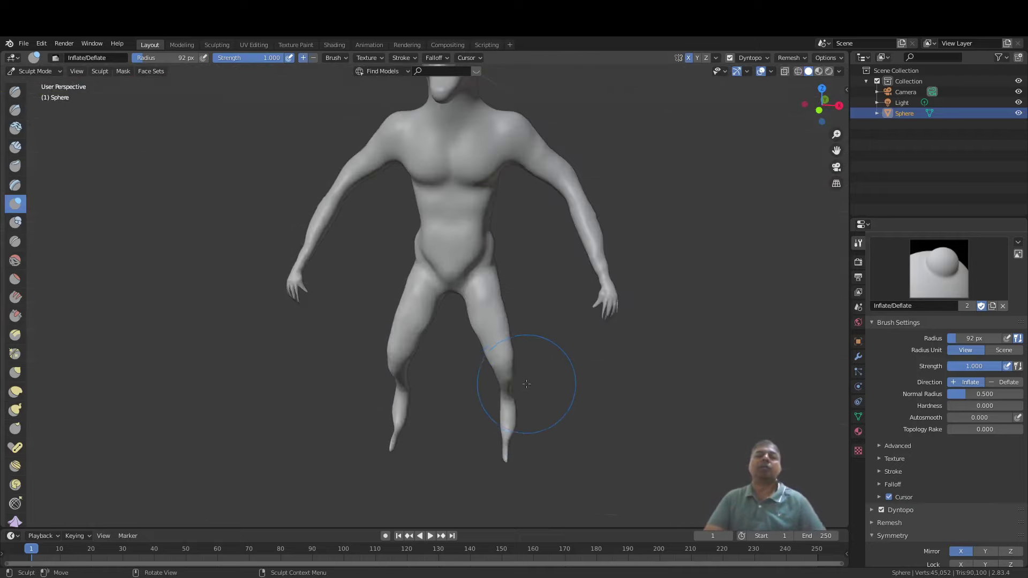
middle_click_drag(519, 388, 508, 399)
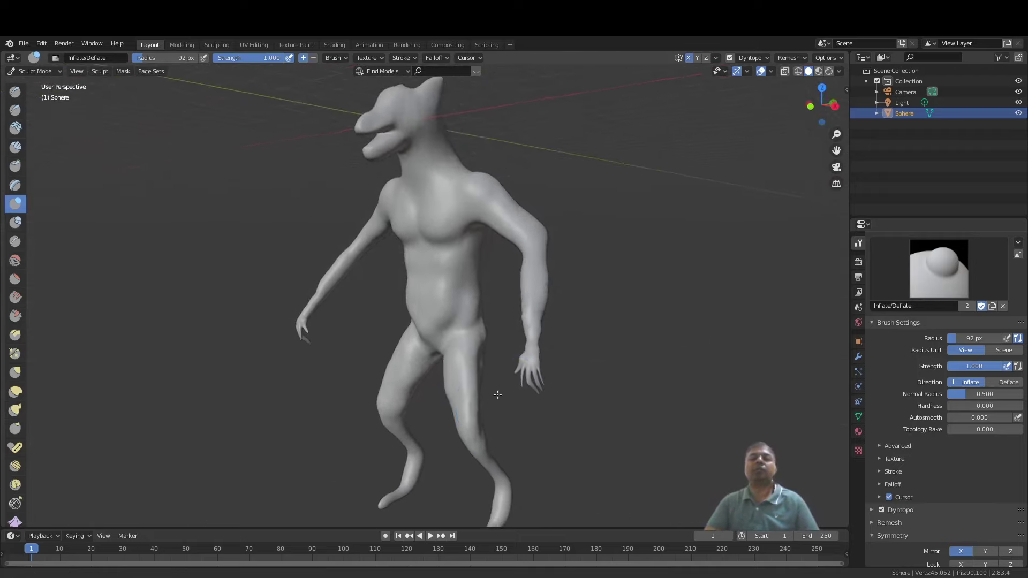
scroll(480, 343, "up", 5)
middle_click_drag(480, 343, 516, 349)
scroll(589, 360, "up", 3)
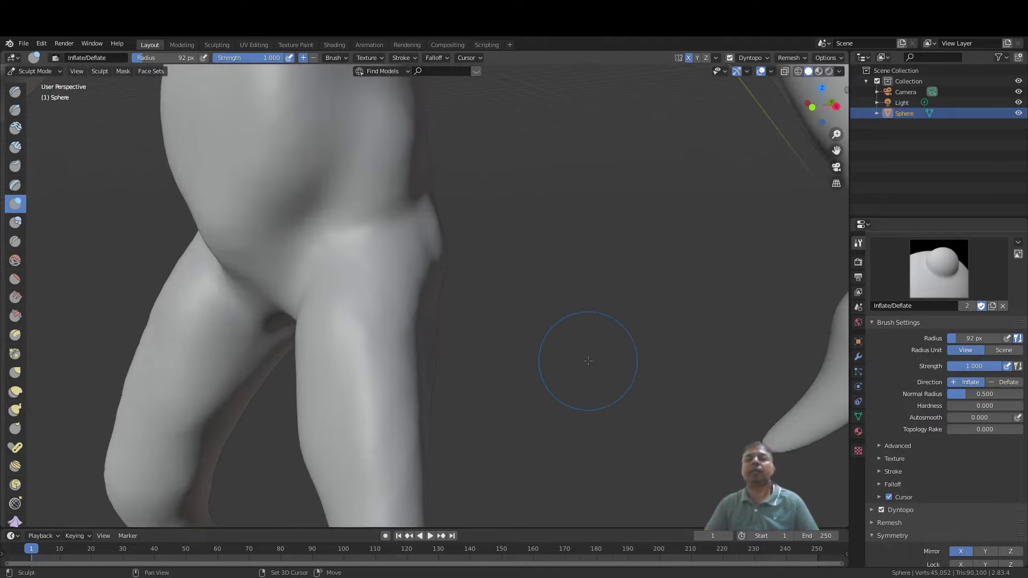
middle_click_drag(589, 360, 505, 309, "shift")
left_click_drag(534, 356, 536, 245)
middle_click_drag(591, 318, 594, 327)
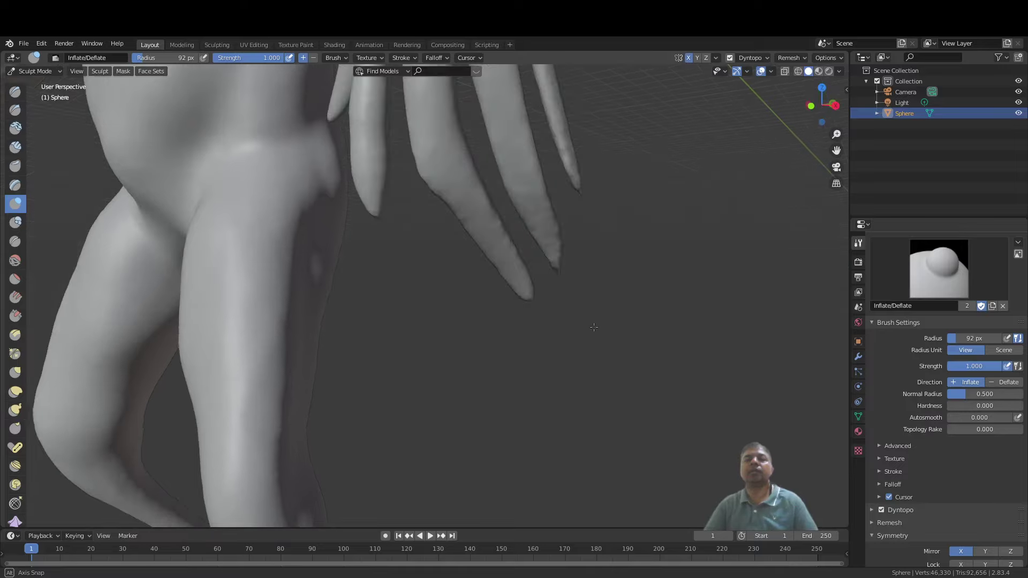
Step: Thicken the fingers and the thumb from the back and palm sides of the hand with the Inflate/Deflate brush
mouse_move(496, 247)
left_mouse_down()
mouse_move(450, 214)
mouse_move(511, 281)
mouse_move(474, 228)
mouse_move(527, 304)
left_mouse_up()
left_click_drag(516, 206, 560, 247)
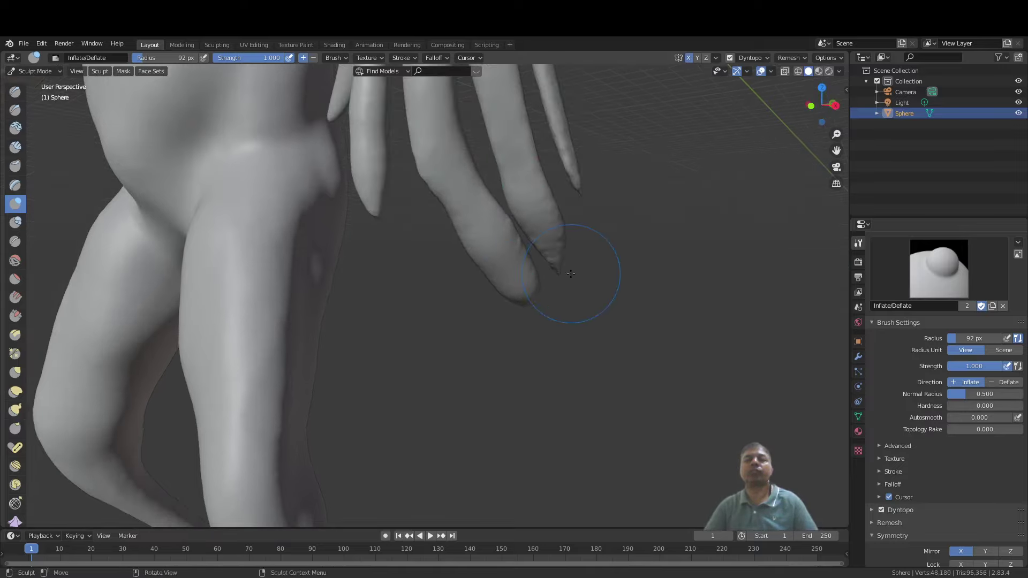
middle_click_drag(571, 274, 409, 244)
scroll(466, 310, "down", 4)
scroll(378, 271, "up", 3)
scroll(342, 302, "up", 2)
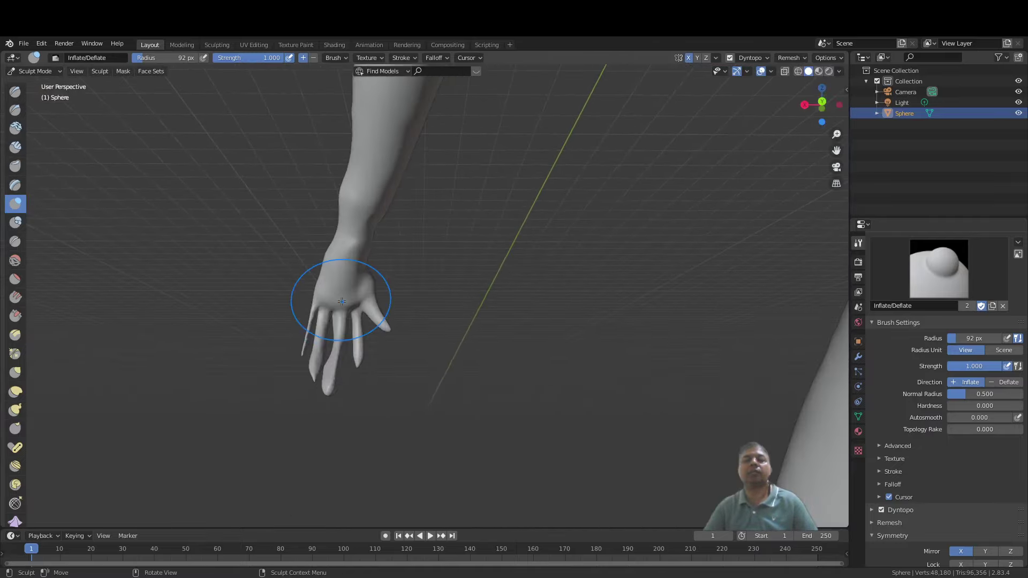
middle_click_drag(341, 302, 311, 327)
middle_click_drag(249, 354, 426, 287, "shift")
scroll(427, 287, "up", 4)
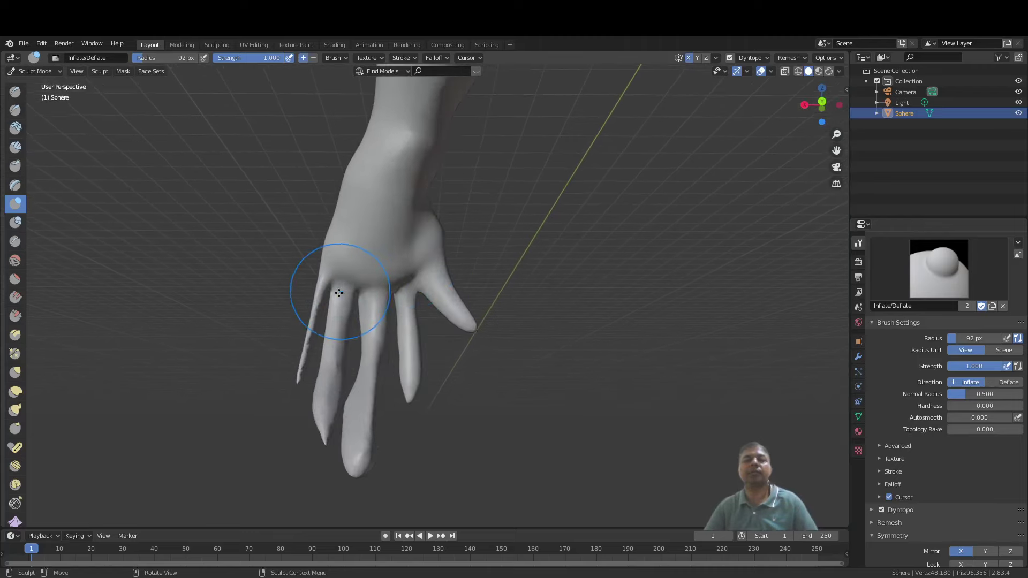
mouse_move(317, 272)
left_mouse_down()
mouse_move(309, 341)
mouse_move(297, 351)
mouse_move(308, 266)
left_mouse_up()
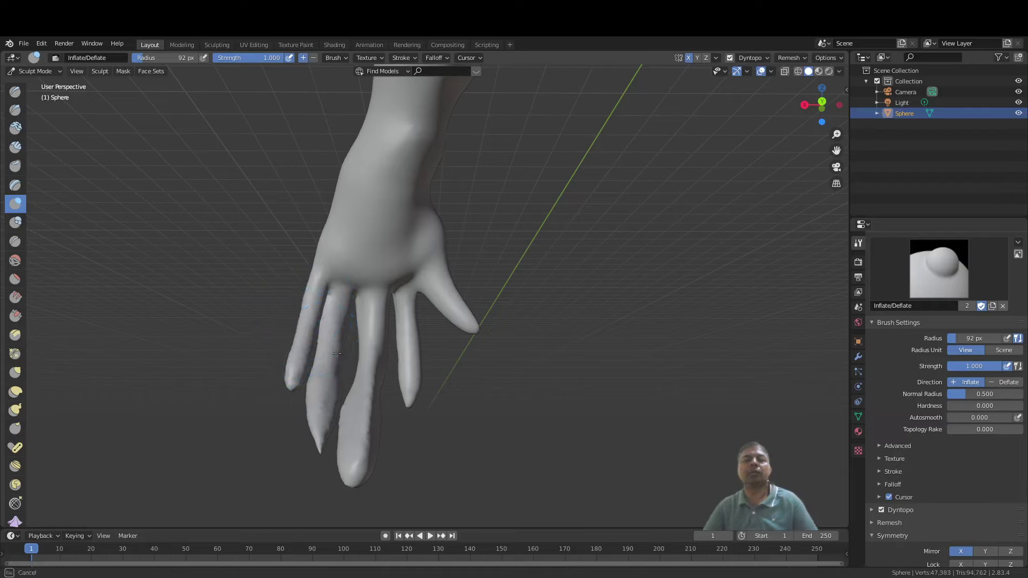
mouse_move(337, 354)
left_mouse_down()
mouse_move(317, 427)
mouse_move(329, 330)
left_mouse_up()
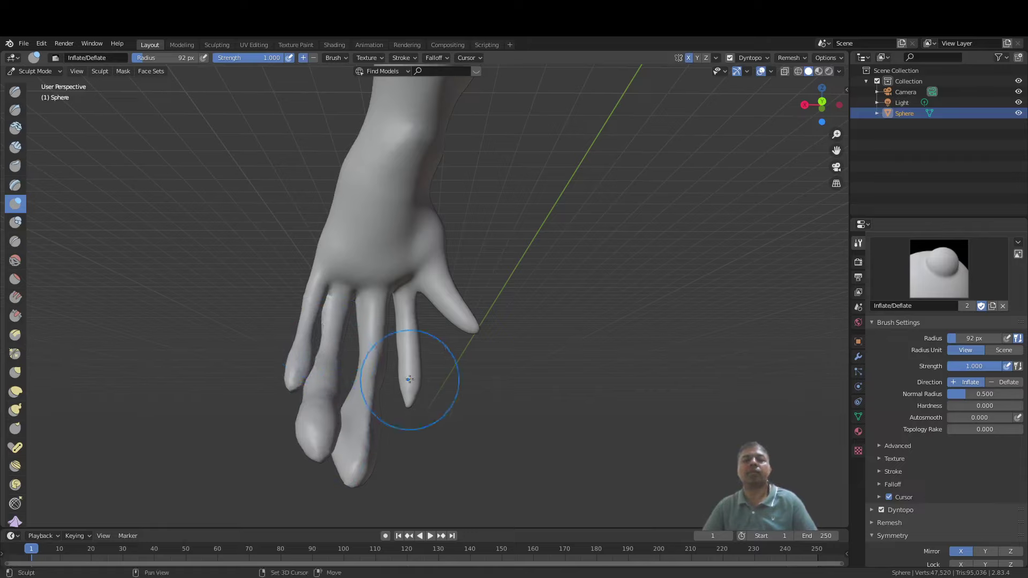
mouse_move(415, 396)
left_mouse_down()
mouse_move(391, 387)
mouse_move(427, 370)
left_mouse_up()
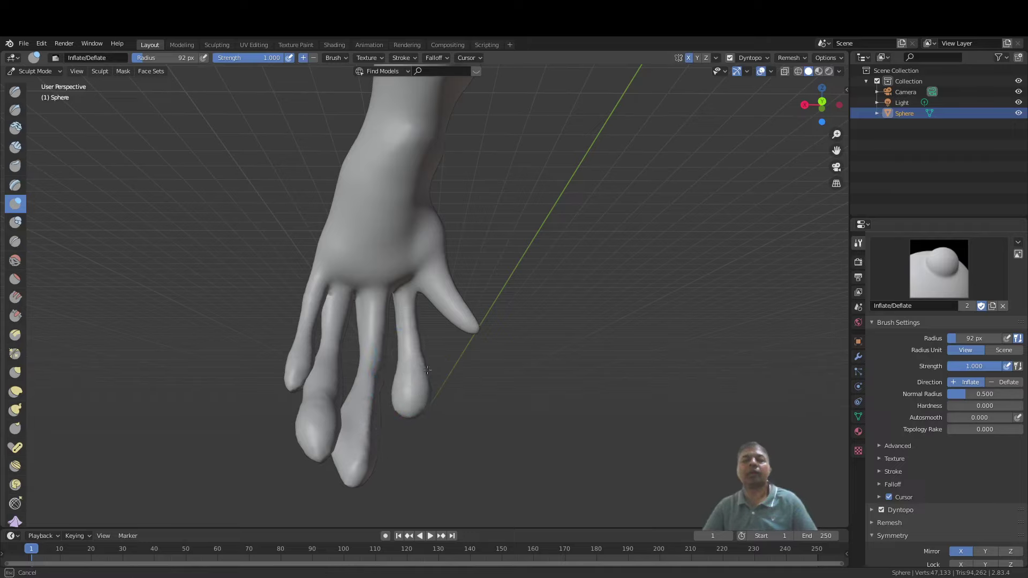
mouse_move(428, 319)
left_mouse_down()
mouse_move(455, 283)
mouse_move(469, 311)
left_mouse_up()
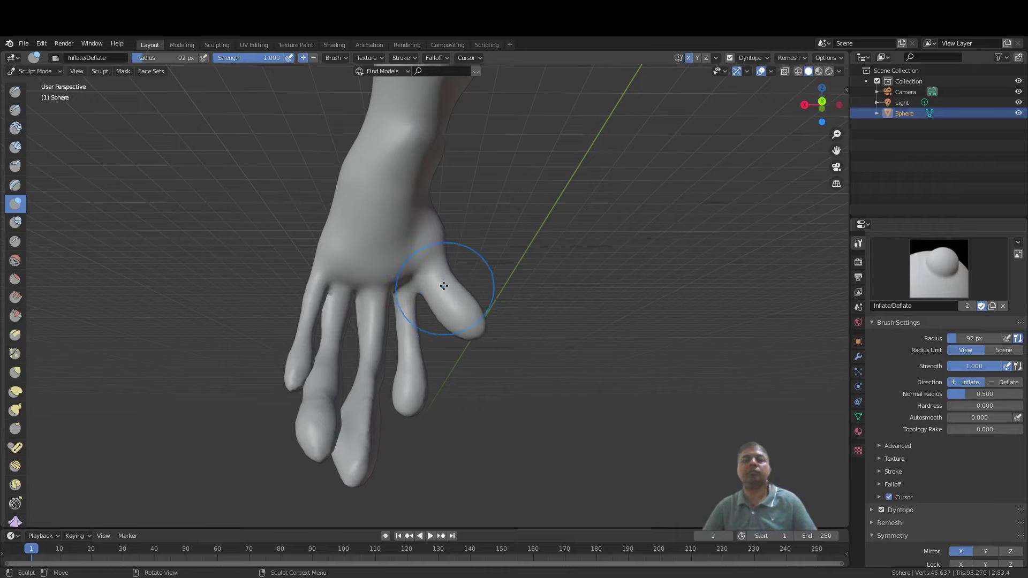
Step: Inflate the wrist and the lower forearm just above the hand
mouse_move(348, 169)
middle_mouse_down()
mouse_move(436, 268)
mouse_move(433, 283)
middle_mouse_up()
mouse_move(460, 267)
left_mouse_down()
mouse_move(453, 313)
mouse_move(509, 269)
left_mouse_up()
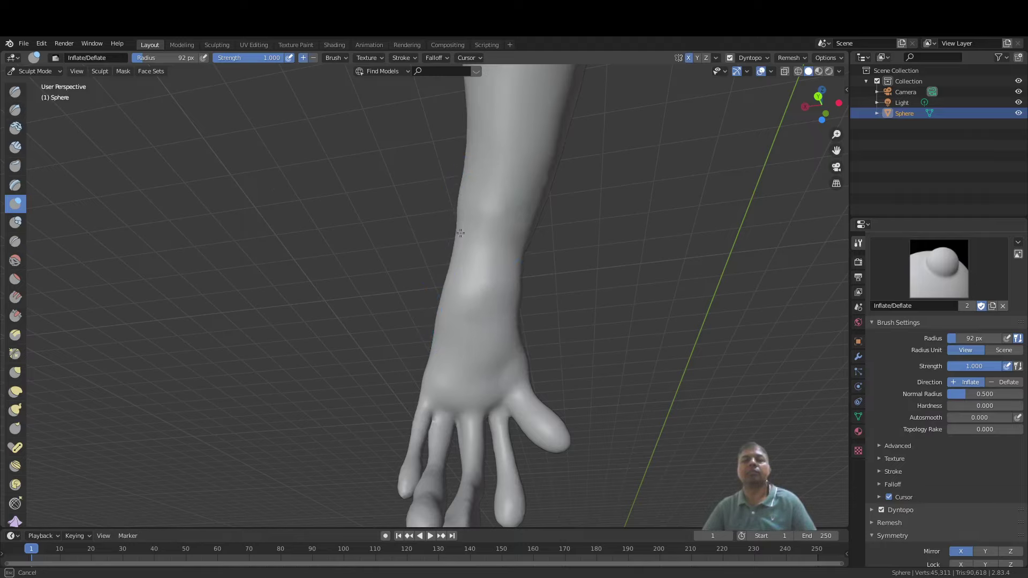
left_click_drag(471, 272, 472, 305)
Step: Inflate the middle finger along its length and the index finger from the knuckle down, working on the back of the hand
middle_click_drag(471, 351, 578, 321)
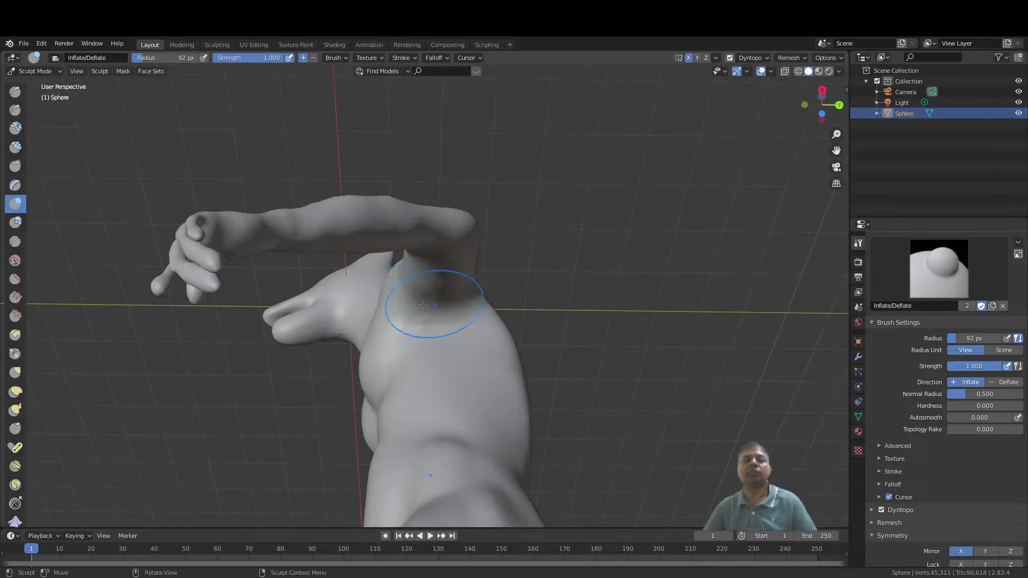
mouse_move(431, 307)
middle_mouse_down()
mouse_move(511, 379)
mouse_move(503, 375)
middle_mouse_up()
middle_click_drag(465, 339, 526, 391, "shift")
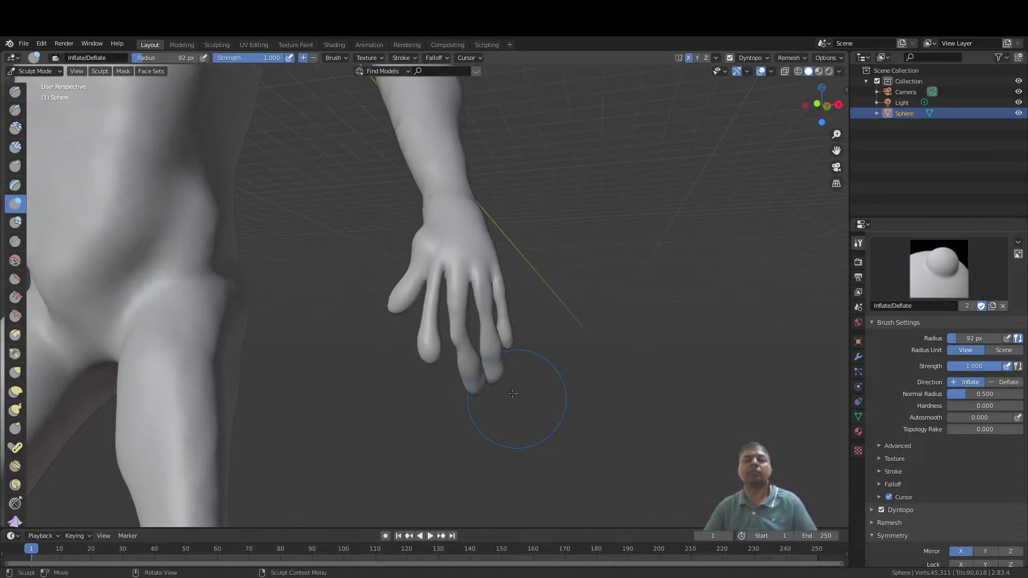
scroll(507, 385, "up", 5)
mouse_move(518, 412)
left_mouse_down()
mouse_move(527, 356)
mouse_move(530, 431)
mouse_move(516, 305)
left_mouse_up()
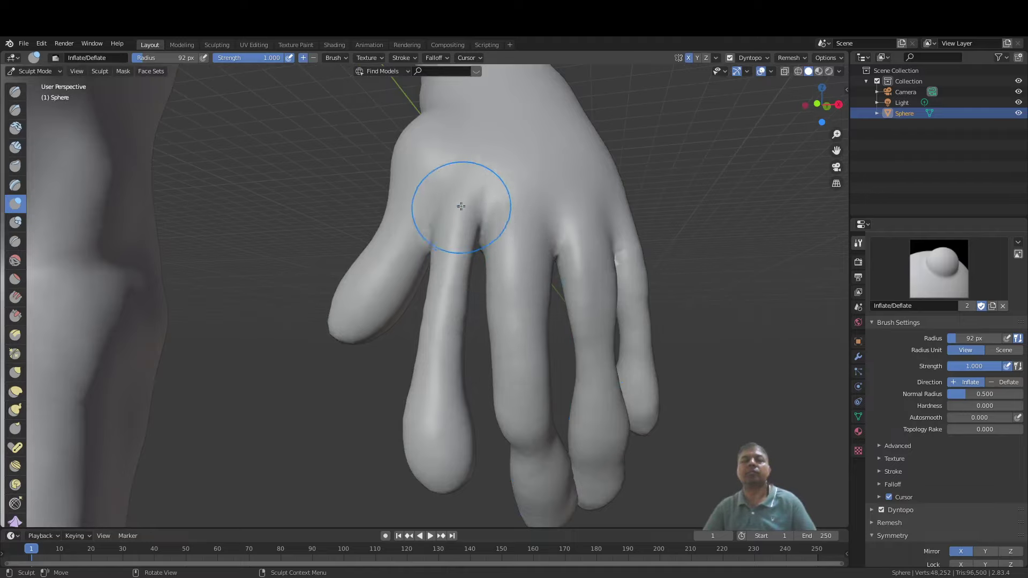
left_click_drag(461, 206, 456, 293)
left_click_drag(449, 258, 442, 154)
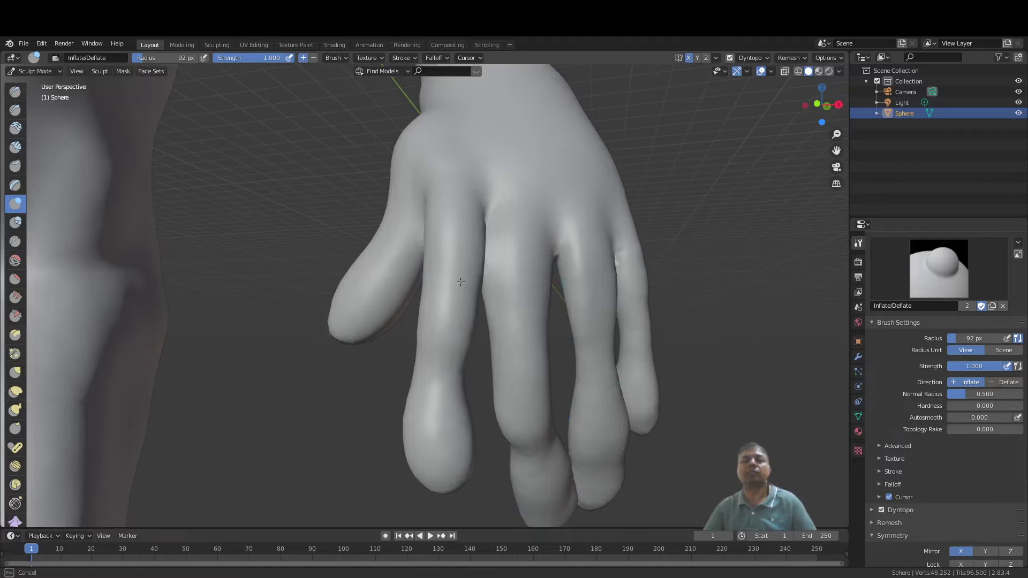
Step: Thicken the base of the little finger below the knuckle with Inflate/Deflate
scroll(460, 282, "down", 6)
middle_click_drag(474, 284, 461, 300)
scroll(461, 300, "up", 5)
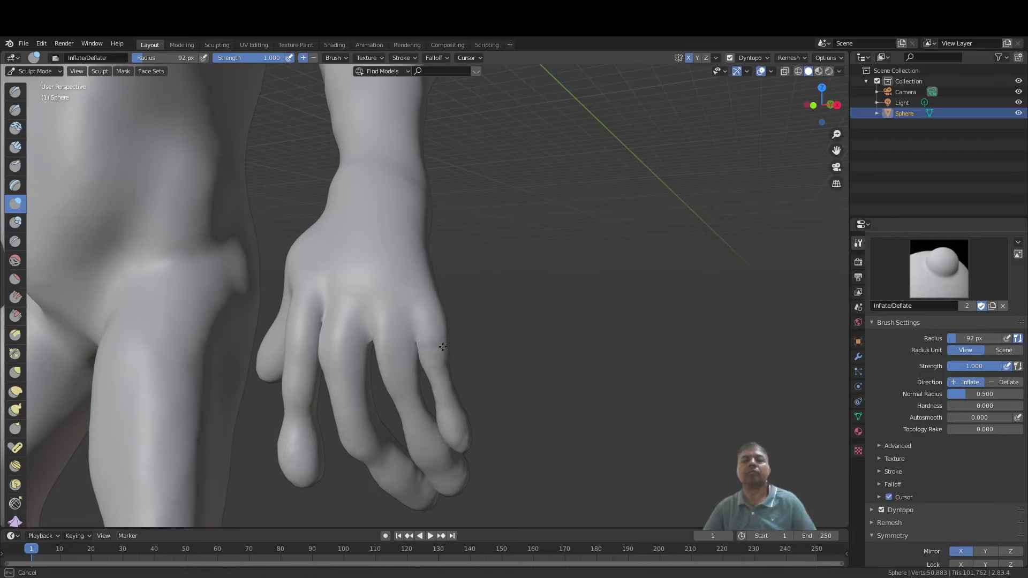
left_click_drag(442, 347, 450, 384)
Step: Inflate the thin lower ends of the legs from the ankles to the tips into bulky feet
scroll(423, 296, "down", 4)
middle_click_drag(427, 301, 441, 281)
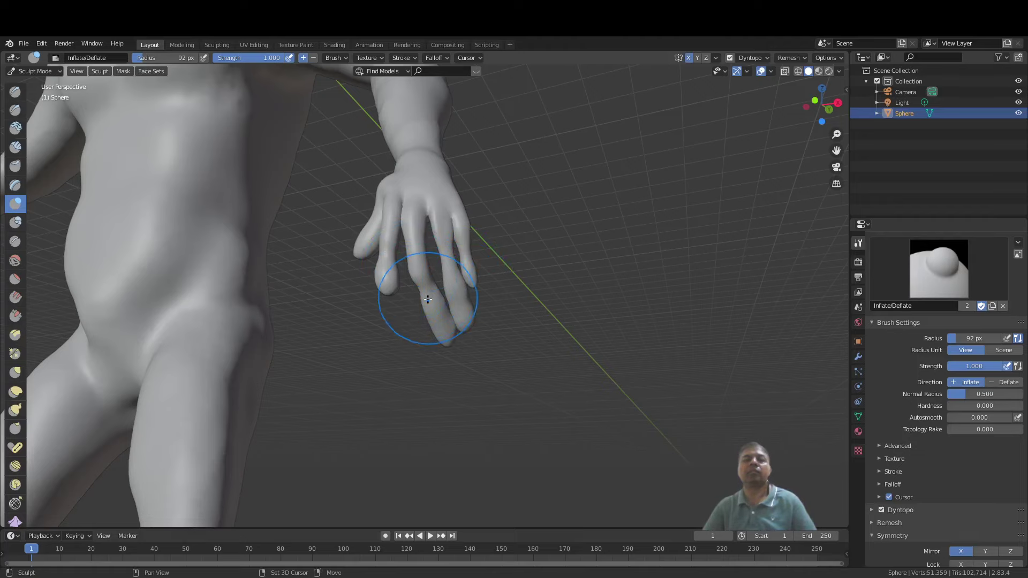
middle_click_drag(427, 299, 448, 258)
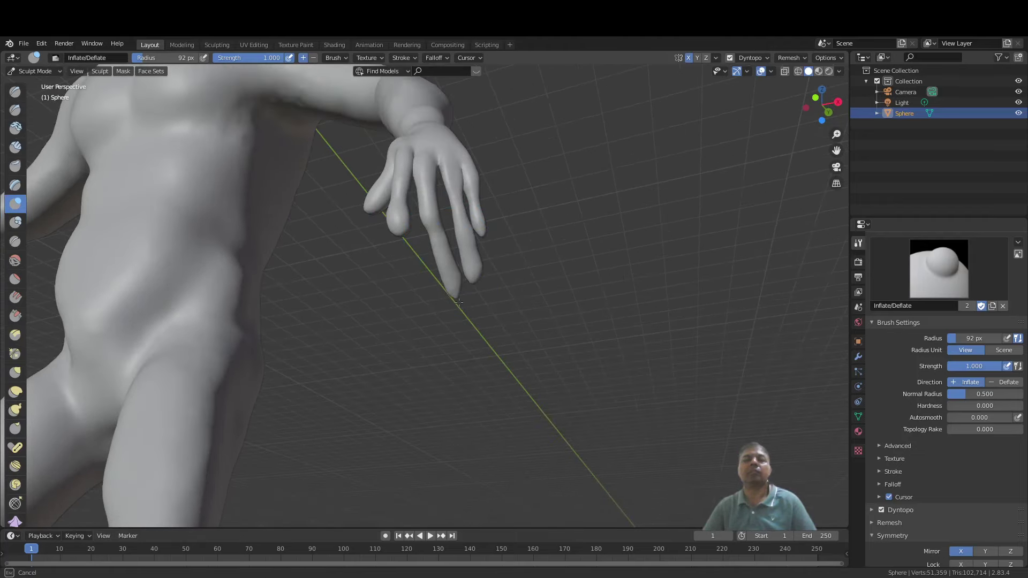
middle_click_drag(405, 228, 449, 253)
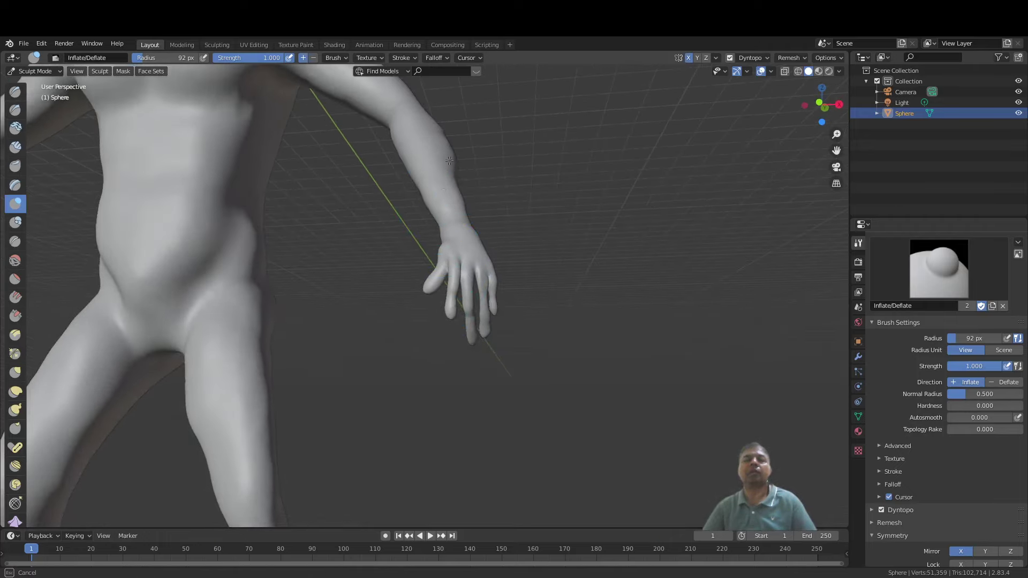
mouse_move(452, 155)
middle_mouse_down()
mouse_move(420, 348)
mouse_move(638, 317)
mouse_move(578, 338)
mouse_move(433, 359)
mouse_move(479, 380)
middle_mouse_up()
scroll(438, 364, "up", 3)
middle_click_drag(478, 380, 480, 308, "shift")
scroll(492, 306, "up", 3)
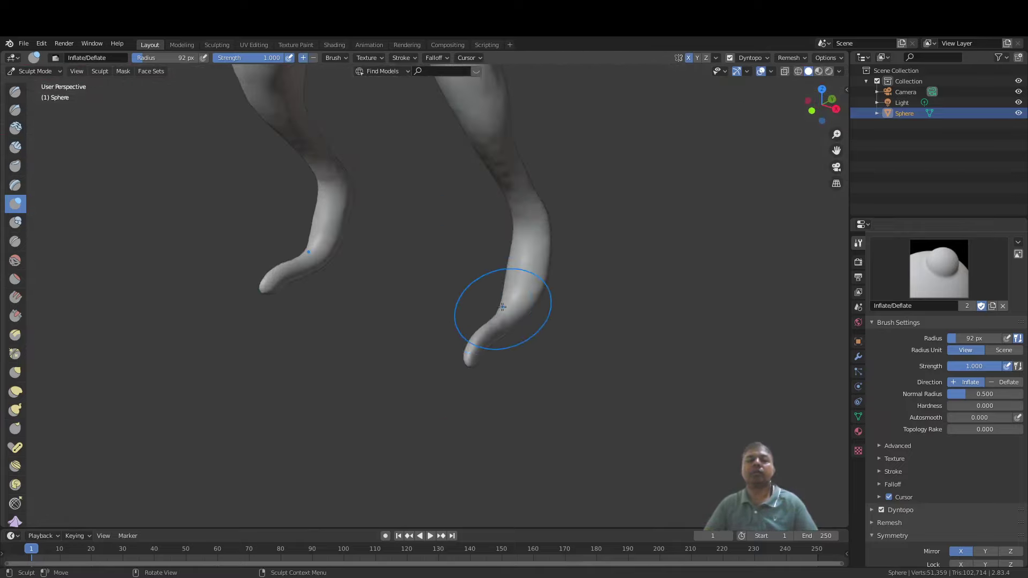
left_click_drag(502, 306, 523, 340)
middle_click_drag(522, 331, 546, 322)
left_click_drag(493, 365, 505, 349)
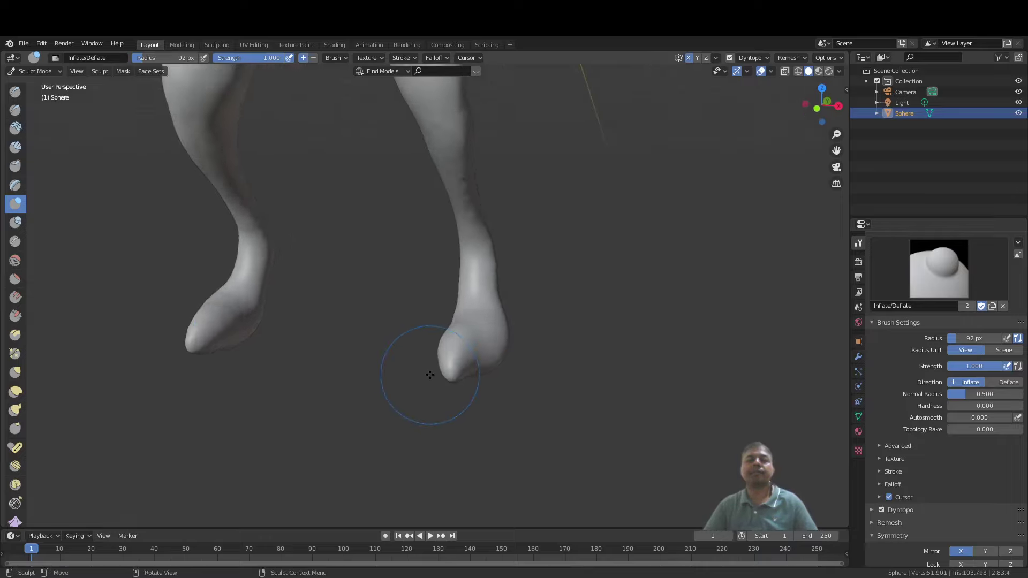
mouse_move(430, 375)
left_mouse_down()
mouse_move(469, 378)
mouse_move(460, 360)
left_mouse_up()
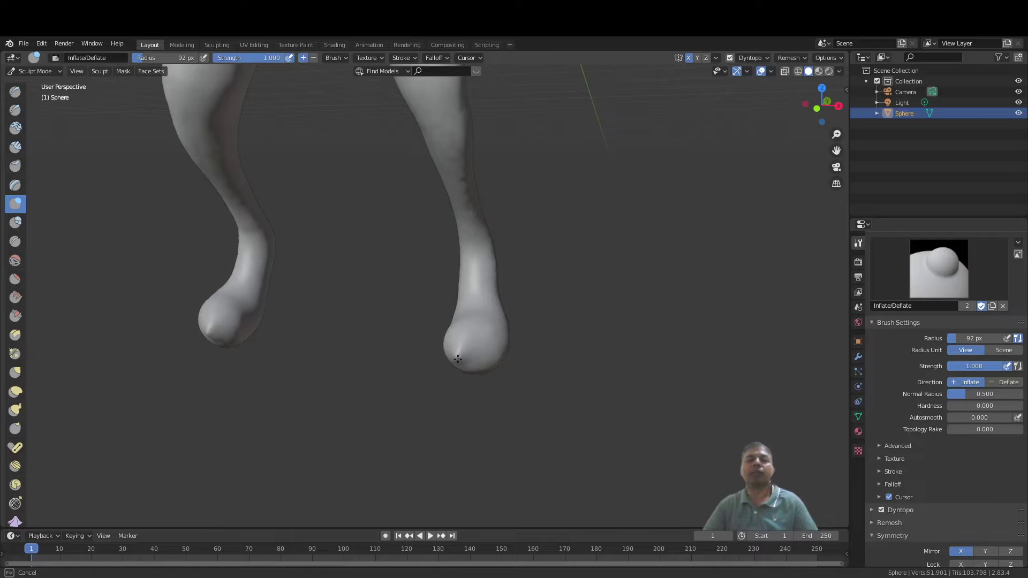
Step: Round out the front and sides of the feet with Inflate/Deflate
mouse_move(476, 350)
middle_mouse_down()
mouse_move(496, 388)
mouse_move(507, 363)
mouse_move(495, 360)
mouse_move(480, 316)
middle_mouse_up()
scroll(495, 360, "up", 3)
scroll(475, 306, "up", 2)
left_click_drag(434, 321, 431, 325)
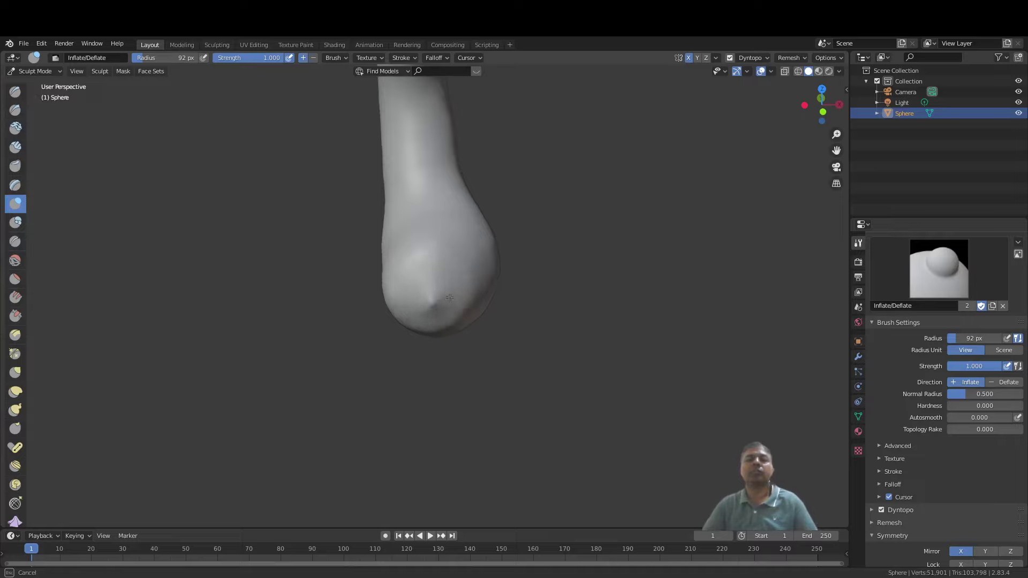
left_click_drag(427, 294, 366, 310)
Step: Widen the front of the foot on both sides using the Snake Hook brush with a 212 px radius
middle_click_drag(457, 308, 418, 340)
scroll(418, 339, "up", 2)
middle_click_drag(382, 290, 371, 235)
middle_click_drag(394, 338, 376, 278, "shift")
scroll(376, 289, "up", 2)
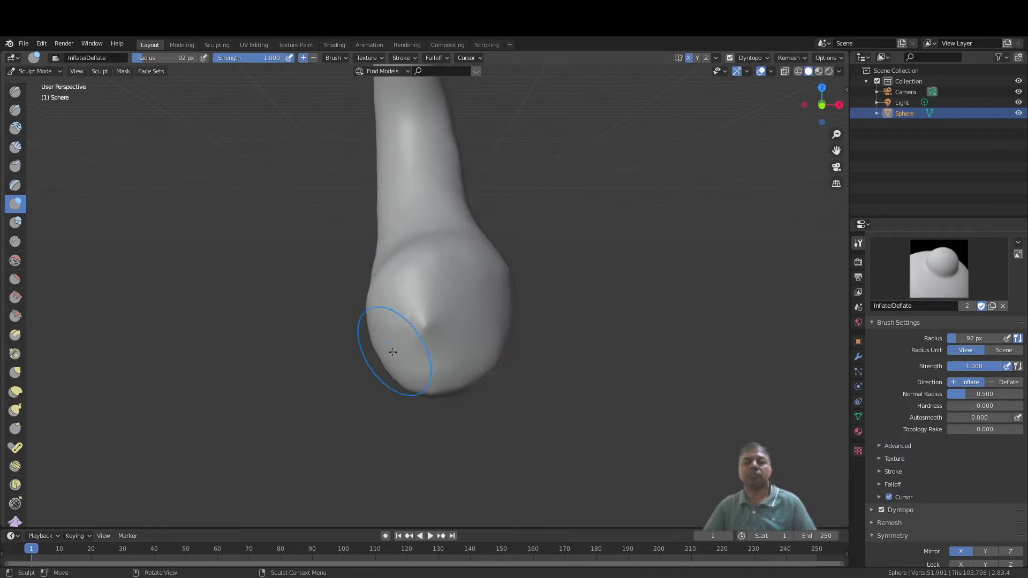
key("k")
key("f")
left_click(457, 365)
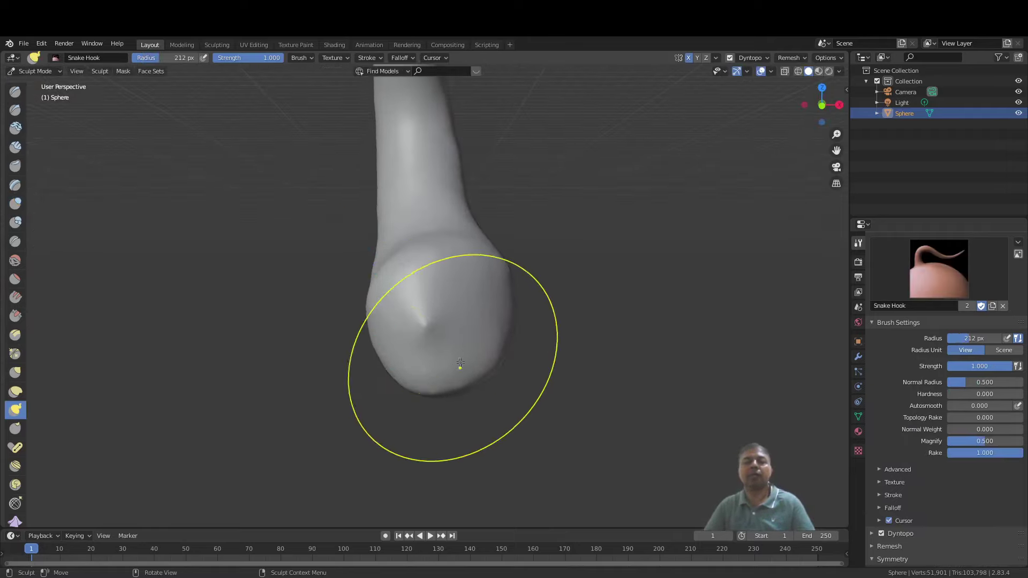
left_click_drag(499, 335, 526, 334)
left_click_drag(394, 346, 358, 356)
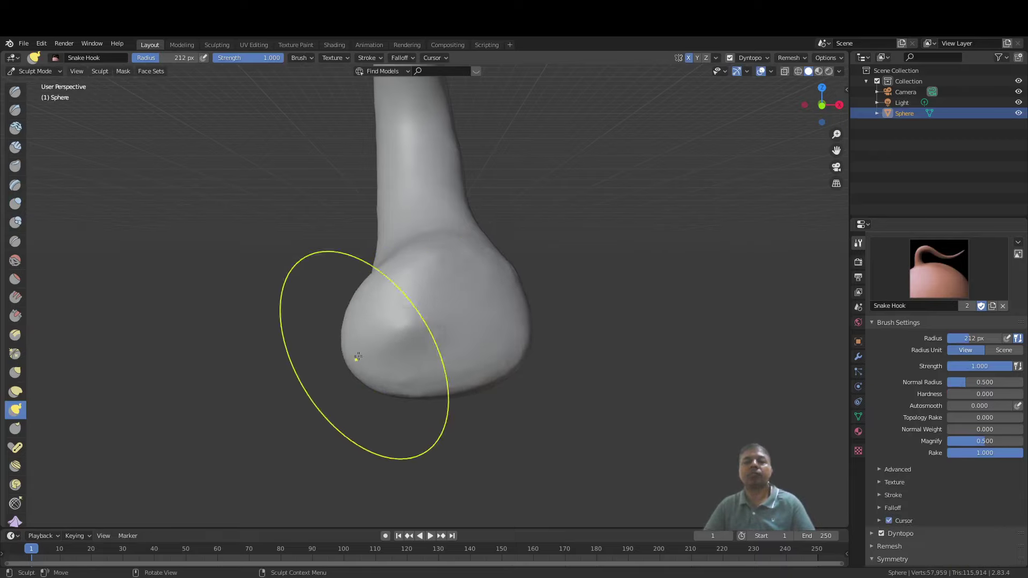
Step: Pull the foot's upper flanks outward and adjust its lower edge with Snake Hook to form a broad paw
left_click_drag(385, 320, 365, 307)
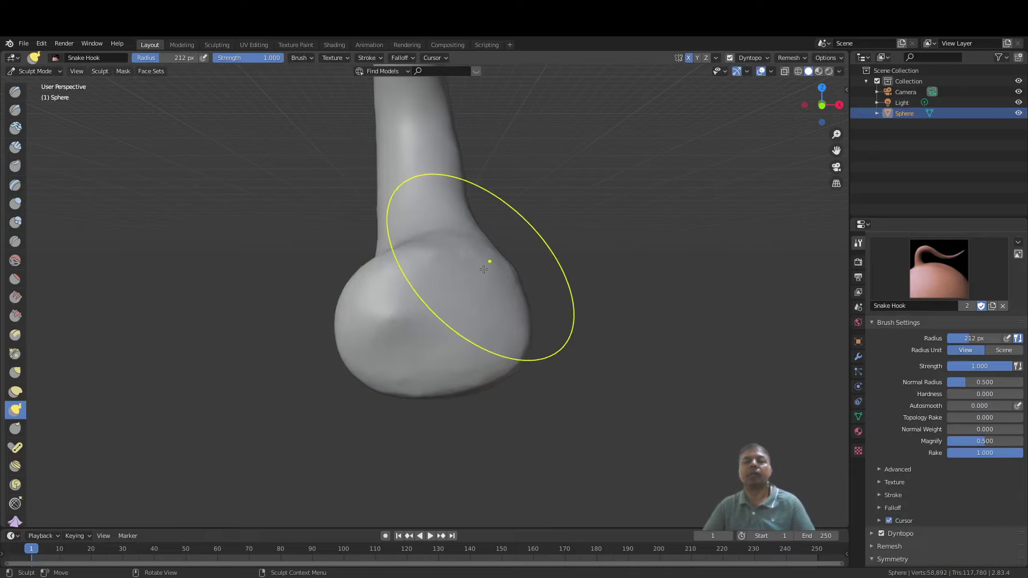
left_click_drag(482, 271, 510, 279)
mouse_move(497, 328)
left_mouse_down()
mouse_move(511, 331)
mouse_move(503, 357)
left_mouse_up()
mouse_move(359, 365)
left_mouse_down()
mouse_move(355, 378)
mouse_move(401, 377)
left_mouse_up()
Step: Paint four separate toe patches across the front of the foot using the Mask brush with a 73 px radius
key("m")
key("f")
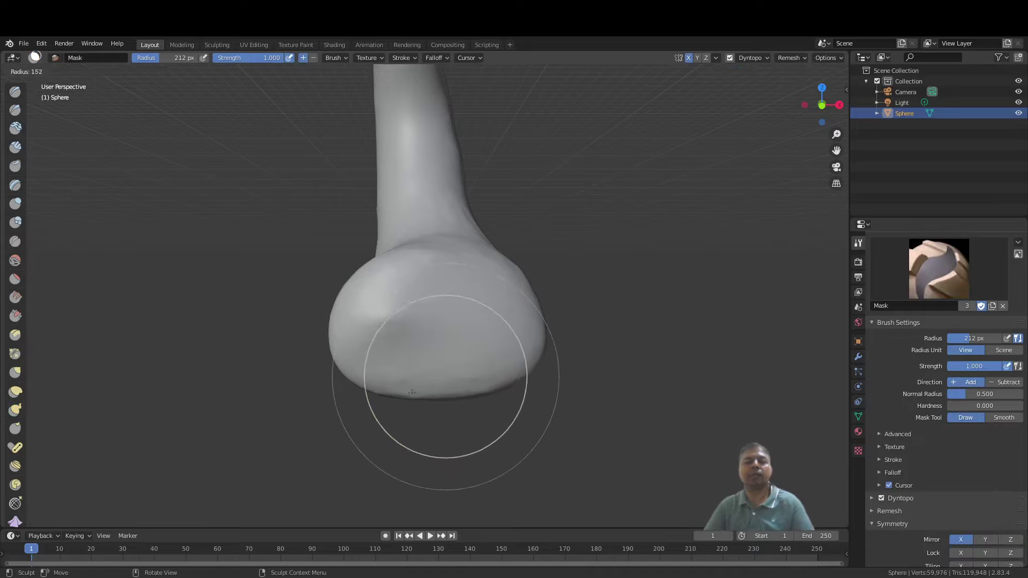
left_click(364, 407)
mouse_move(355, 356)
left_mouse_down()
mouse_move(345, 345)
mouse_move(350, 309)
left_mouse_up()
left_click_drag(423, 313, 429, 368)
middle_click_drag(466, 339, 419, 292, "shift")
scroll(418, 293, "up", 1)
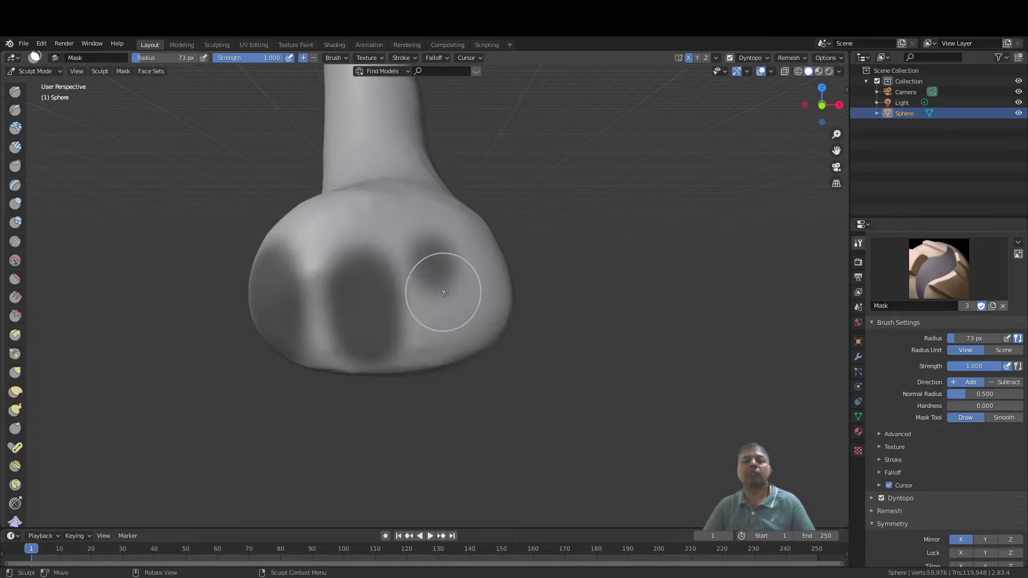
mouse_move(449, 294)
left_mouse_down()
mouse_move(447, 326)
mouse_move(446, 275)
mouse_move(504, 287)
left_mouse_up()
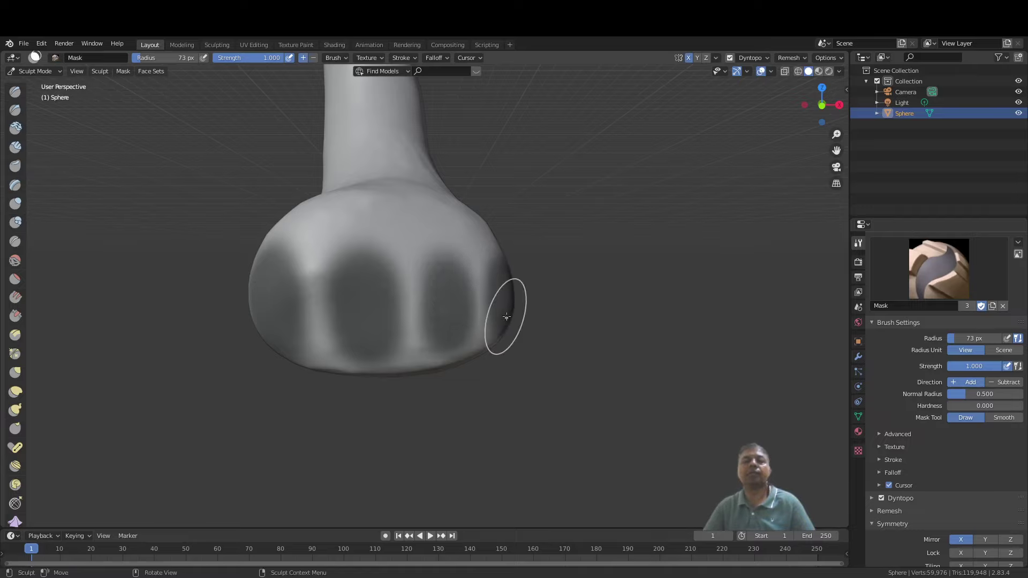
Step: Invert the mask so only the toe patches can be sculpted, and switch to the right orthographic view
scroll(499, 313, "down", 5)
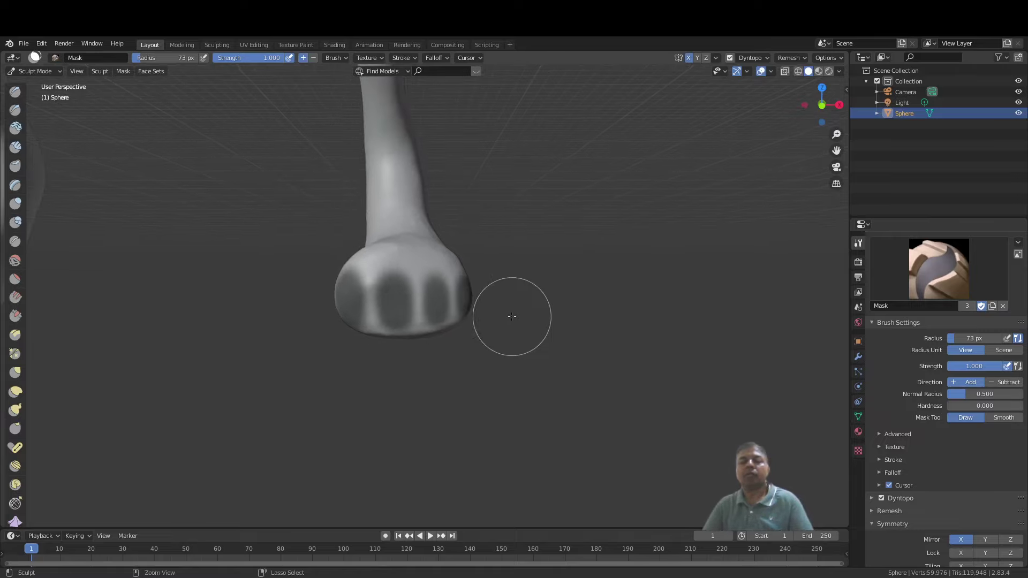
scroll(511, 317, "down", 2)
middle_click_drag(512, 316, 342, 327)
key("KP_3")
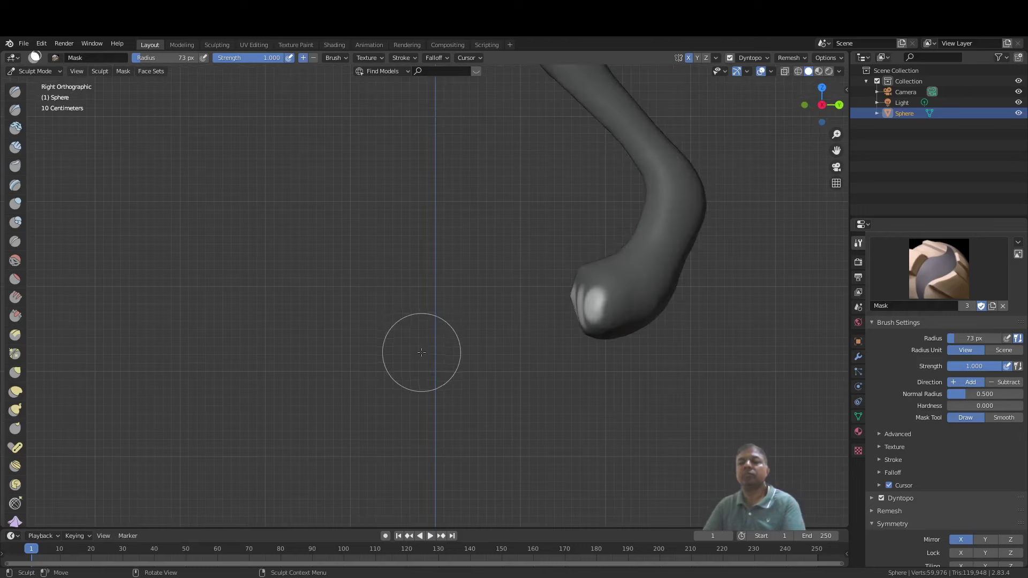
Step: Pull the unmasked toe patches forward into long toes using the Snake Hook brush with a 168 px radius
key("k")
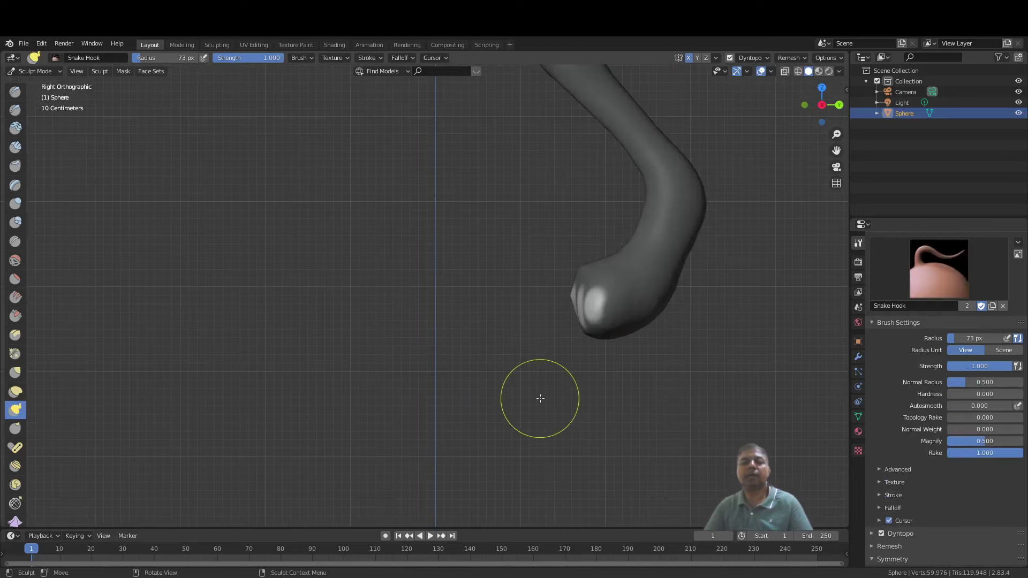
key("f")
left_click(629, 397)
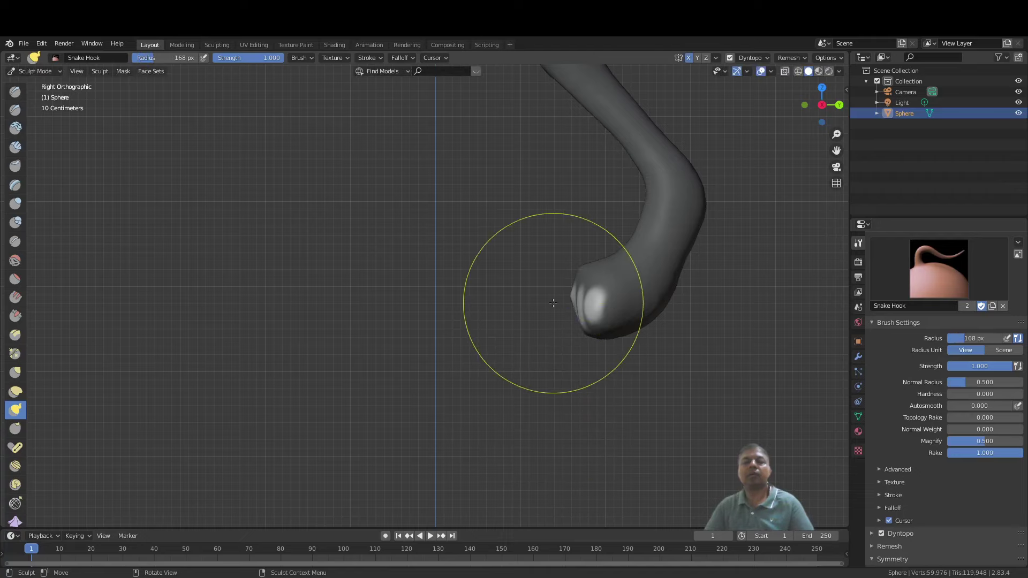
mouse_move(571, 303)
left_mouse_down()
mouse_move(459, 311)
mouse_move(417, 333)
left_mouse_up()
mouse_move(532, 300)
left_mouse_down()
mouse_move(480, 327)
mouse_move(478, 307)
mouse_move(510, 320)
mouse_move(511, 308)
left_mouse_up()
scroll(569, 300, "up", 2)
left_click_drag(635, 309, 565, 328)
Step: Lengthen the shorter toes beside the longest one with Snake Hook, working from below the foot
middle_click_drag(559, 333, 519, 302)
scroll(532, 316, "up", 4)
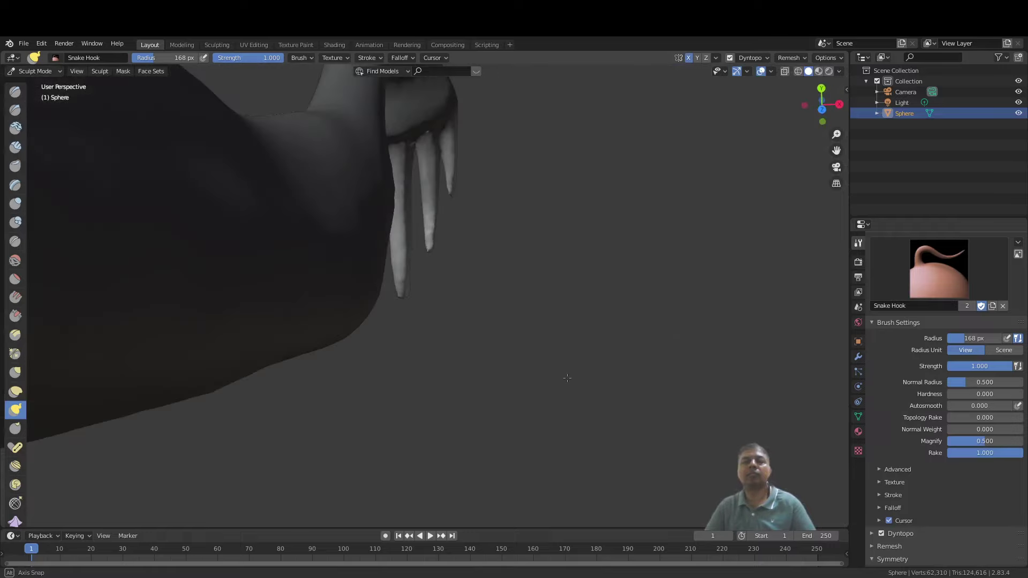
middle_click_drag(464, 259, 449, 145)
mouse_move(409, 303)
middle_mouse_down()
mouse_move(403, 230)
mouse_move(386, 198)
middle_mouse_up()
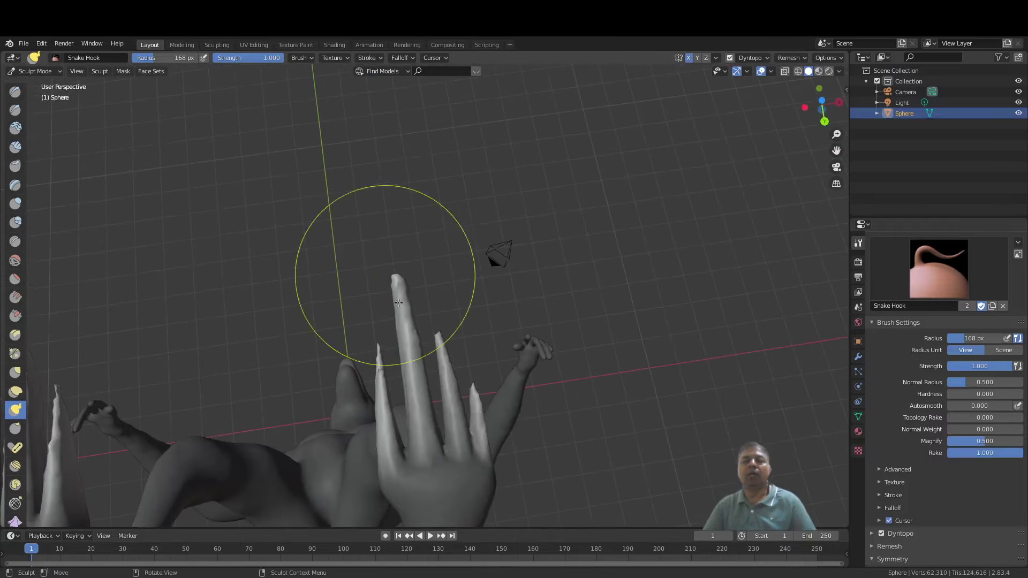
middle_click_drag(385, 275, 399, 281)
left_click_drag(483, 429, 480, 295)
left_click_drag(455, 340, 440, 289)
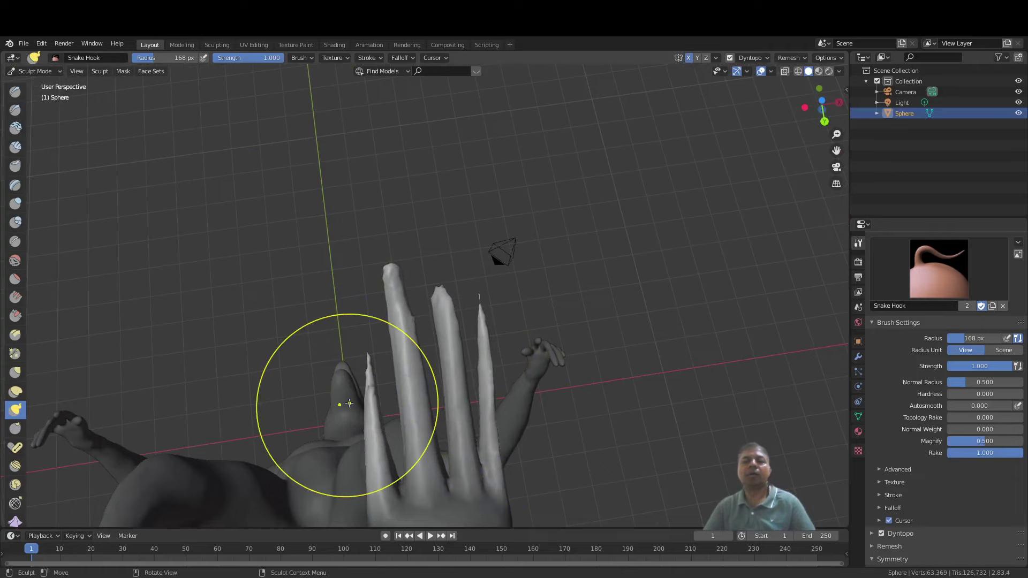
left_click_drag(363, 403, 352, 303)
middle_click_drag(354, 250, 354, 342)
scroll(354, 340, "down", 3)
scroll(363, 398, "up", 2)
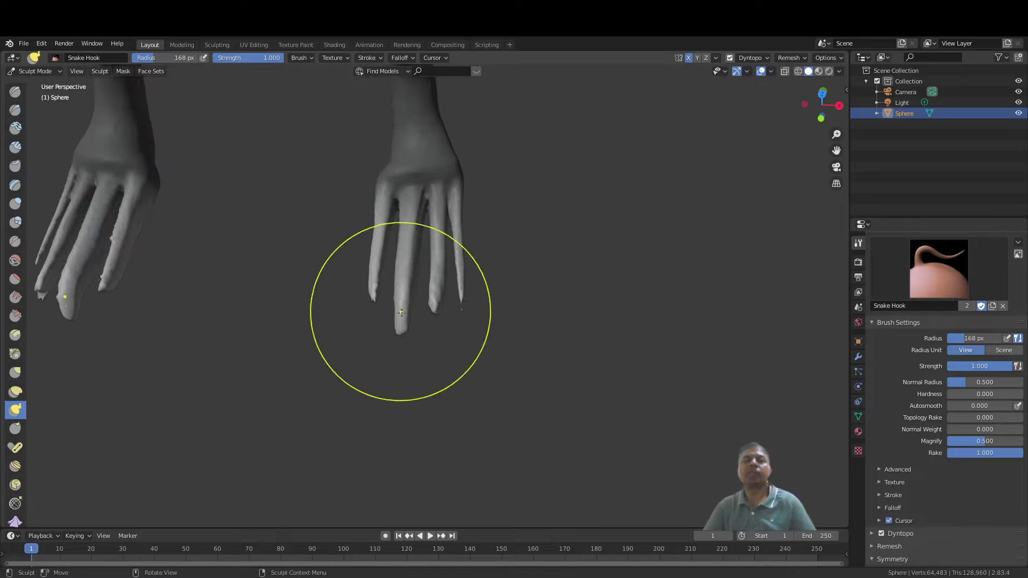
Step: Smooth the long toes and the top of the foot
mouse_move(428, 254)
left_mouse_down("shift")
mouse_move(453, 235)
mouse_move(450, 212)
left_mouse_up("shift")
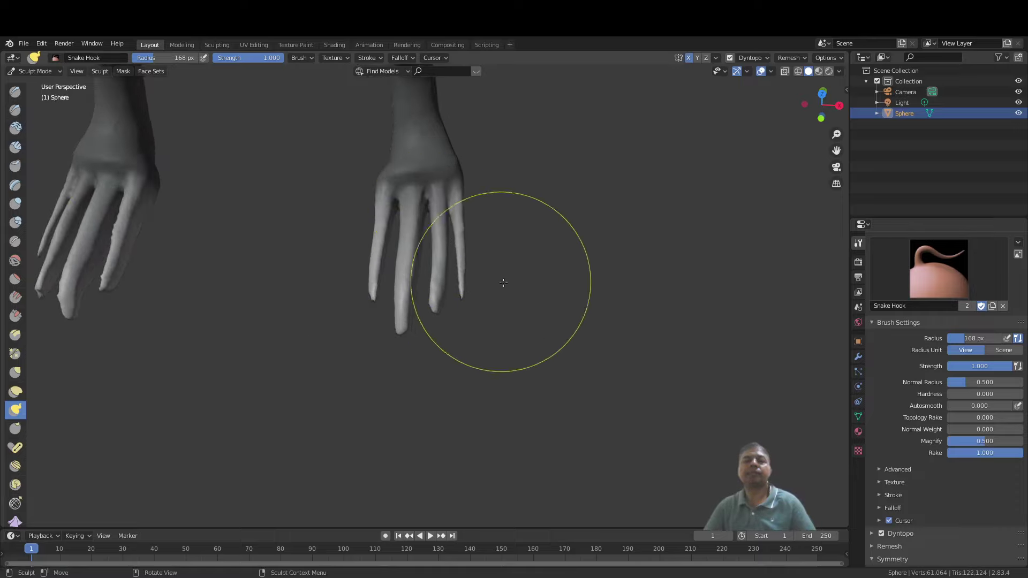
middle_click_drag(549, 302, 498, 326)
scroll(467, 368, "up", 2)
scroll(467, 368, "up", 1)
left_click_drag(396, 280, 397, 279)
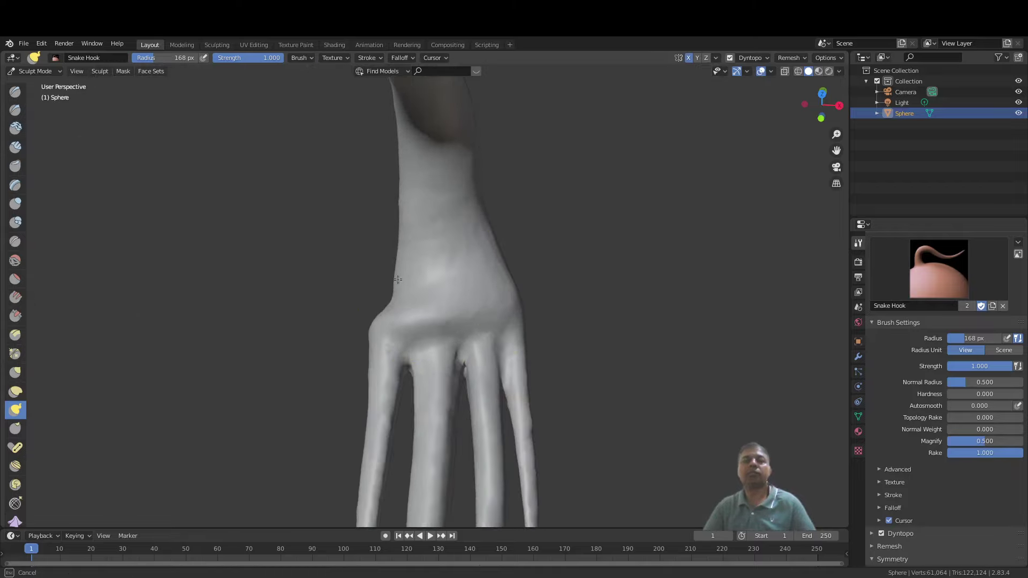
Step: Thicken the ankle and the top of the foot using the Inflate brush with a 168 px radius
key("i")
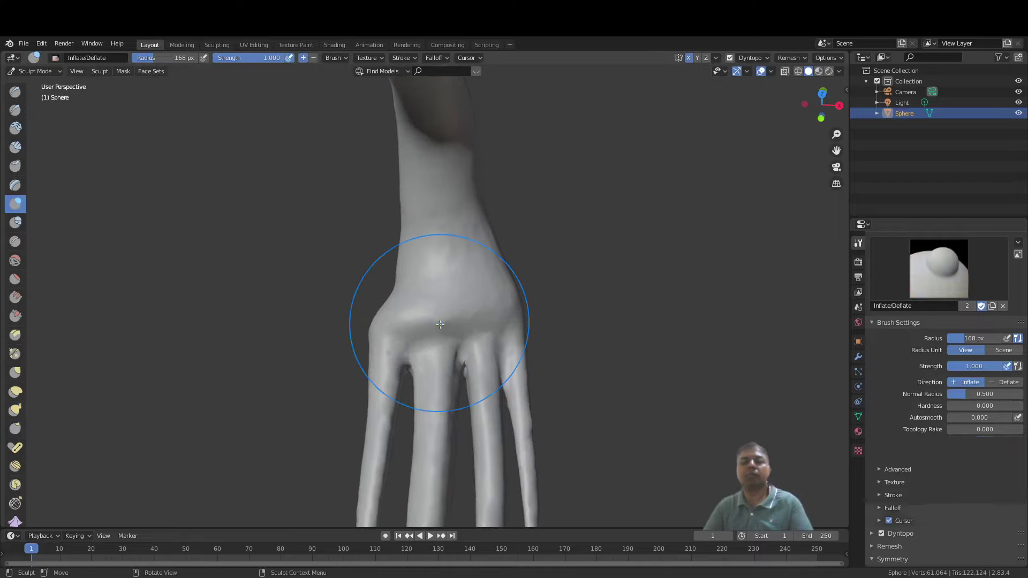
middle_click_drag(430, 287, 398, 267)
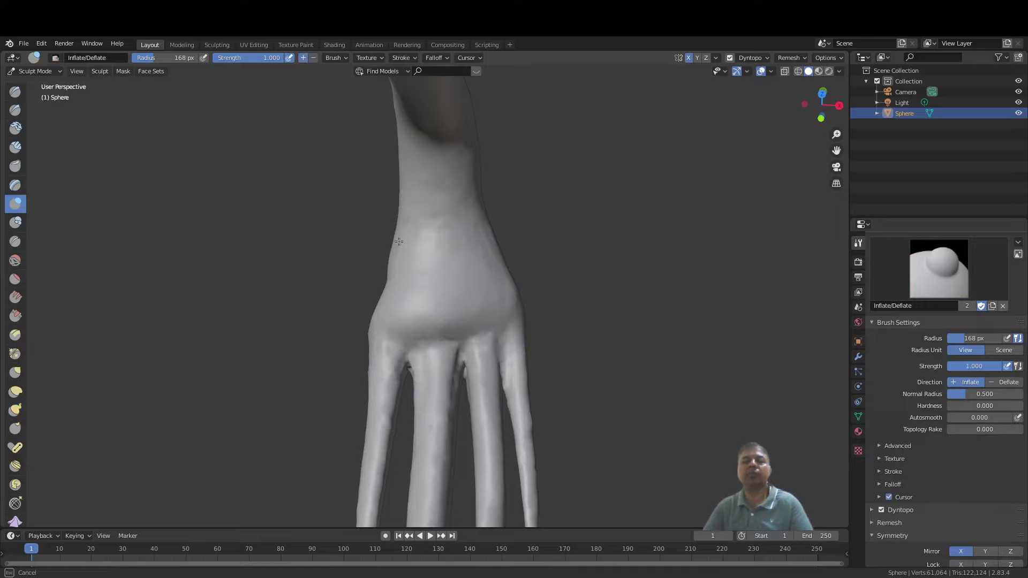
mouse_move(398, 241)
left_mouse_down()
mouse_move(402, 211)
mouse_move(434, 257)
left_mouse_up()
middle_click_drag(428, 333, 409, 249, "shift")
left_click_drag(409, 250, 412, 328)
Step: Inflate all four toes along their length, smoothing the toe tips and the joints where they meet the foot
mouse_move(451, 272)
left_mouse_down()
mouse_move(461, 288)
mouse_move(510, 286)
left_mouse_up()
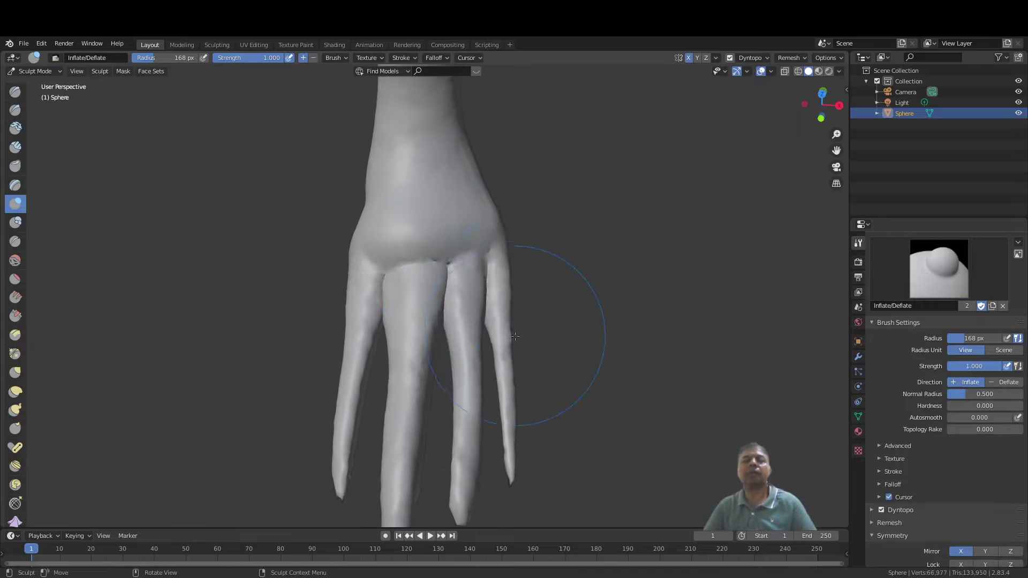
mouse_move(515, 335)
left_mouse_down()
mouse_move(500, 436)
mouse_move(493, 390)
mouse_move(472, 408)
left_mouse_up()
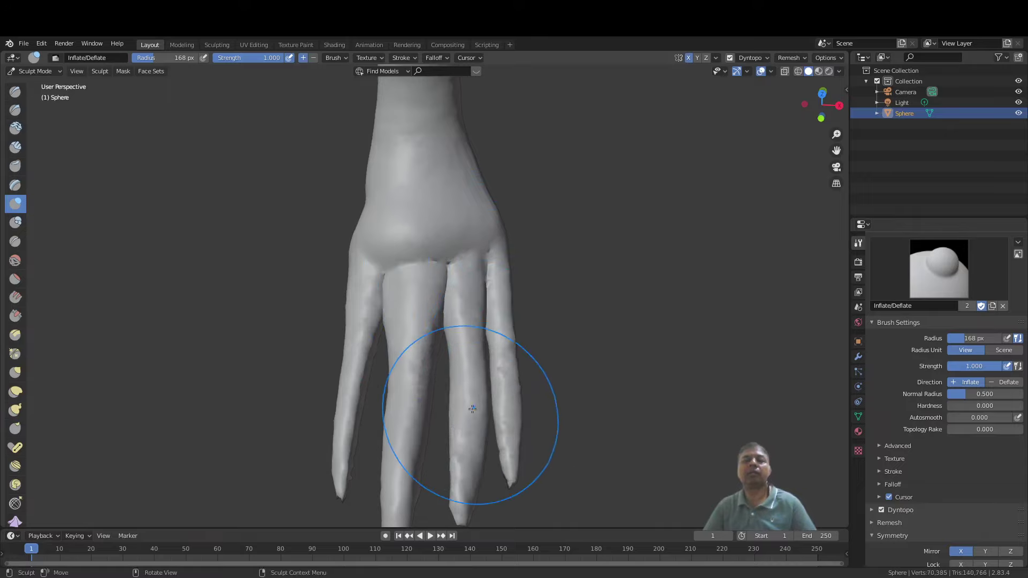
mouse_move(346, 377)
left_mouse_down()
mouse_move(357, 298)
mouse_move(364, 415)
left_mouse_up()
scroll(378, 411, "down", 3)
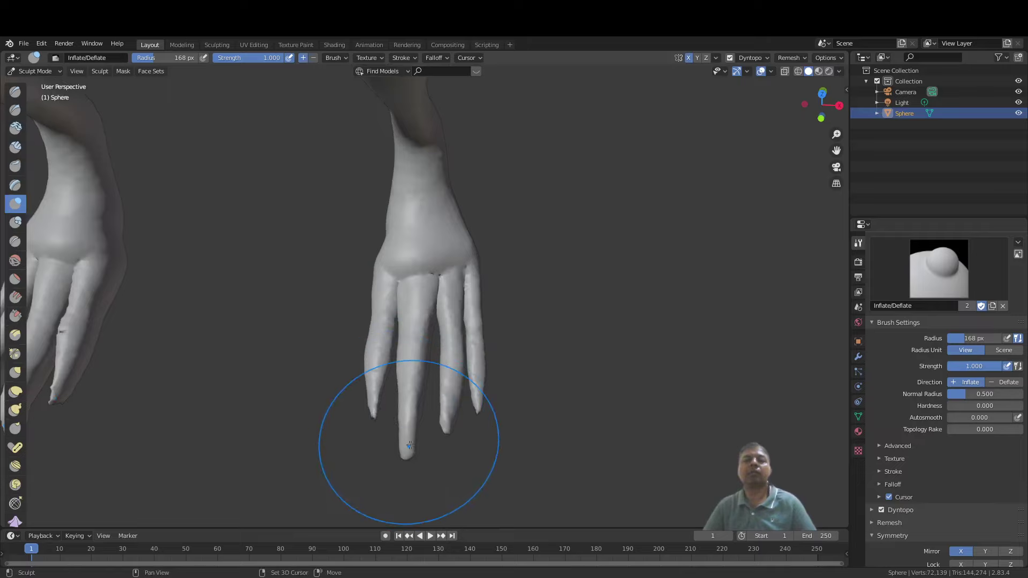
left_click_drag(416, 436, 413, 441, "shift")
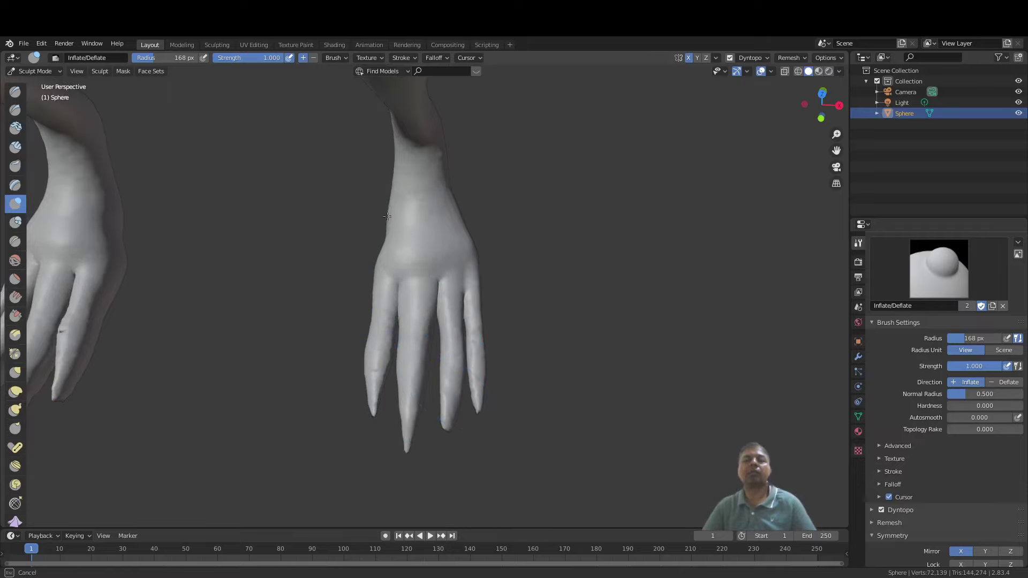
Step: Save the file and check the whole creature's proportions from the front
scroll(424, 171, "down", 6)
mouse_move(428, 299)
middle_mouse_down()
mouse_move(355, 287)
mouse_move(385, 316)
mouse_move(513, 356)
mouse_move(428, 363)
mouse_move(339, 352)
mouse_move(479, 333)
mouse_move(486, 366)
middle_mouse_up()
key("ctrl+s")
scroll(348, 308, "up", 3)
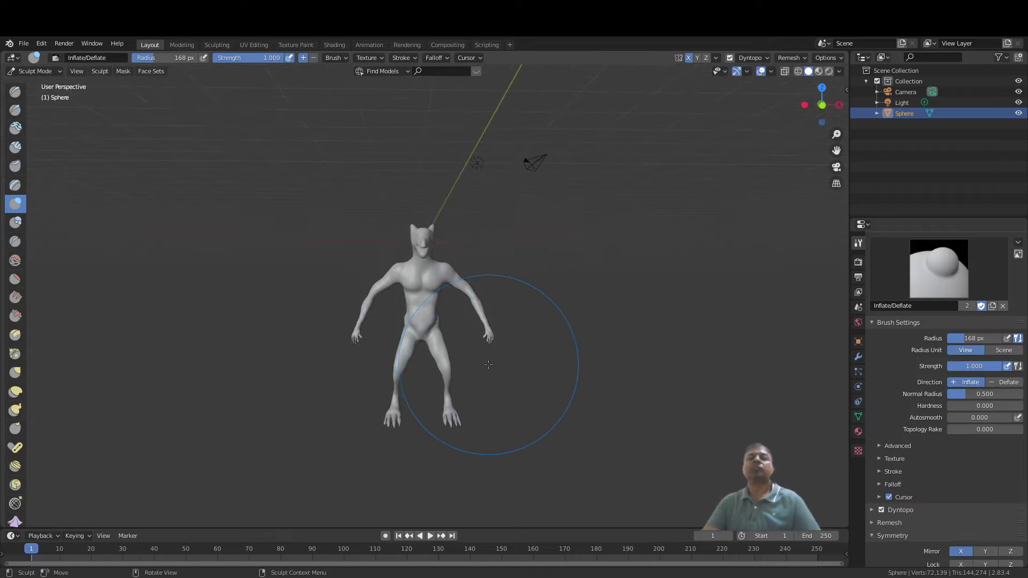
scroll(488, 365, "up", 4)
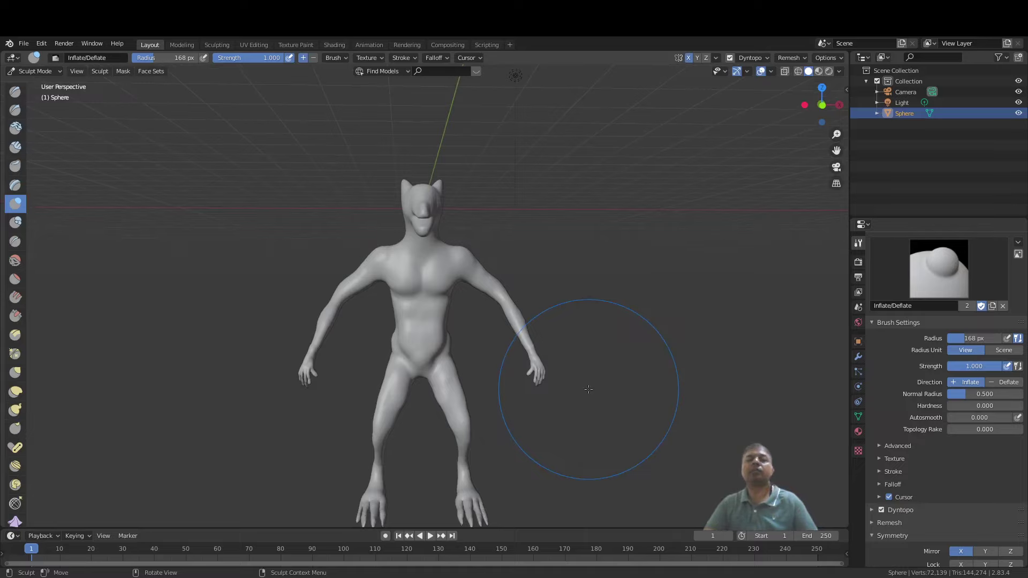
scroll(391, 412, "up", 2)
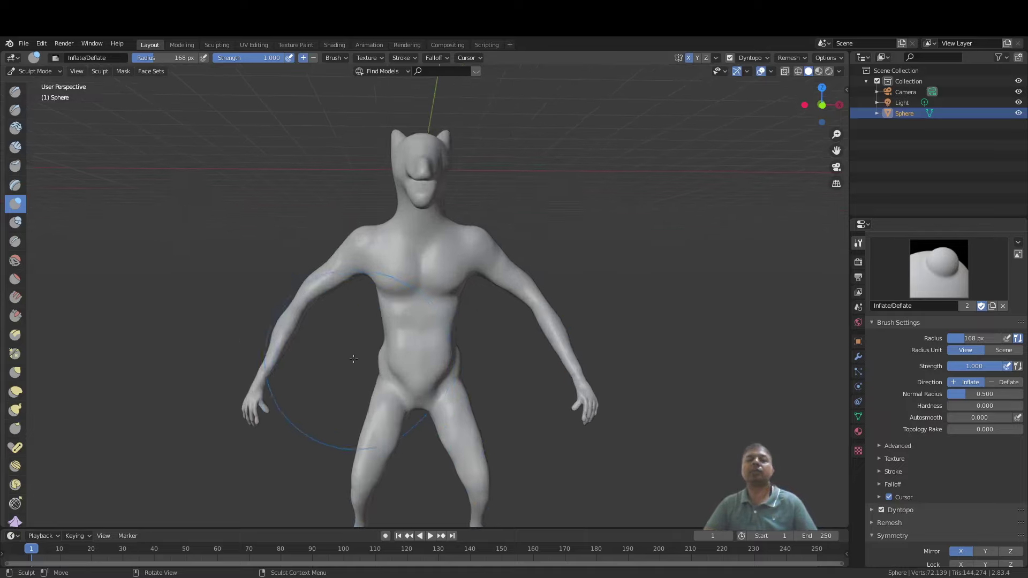
scroll(320, 330, "down", 2)
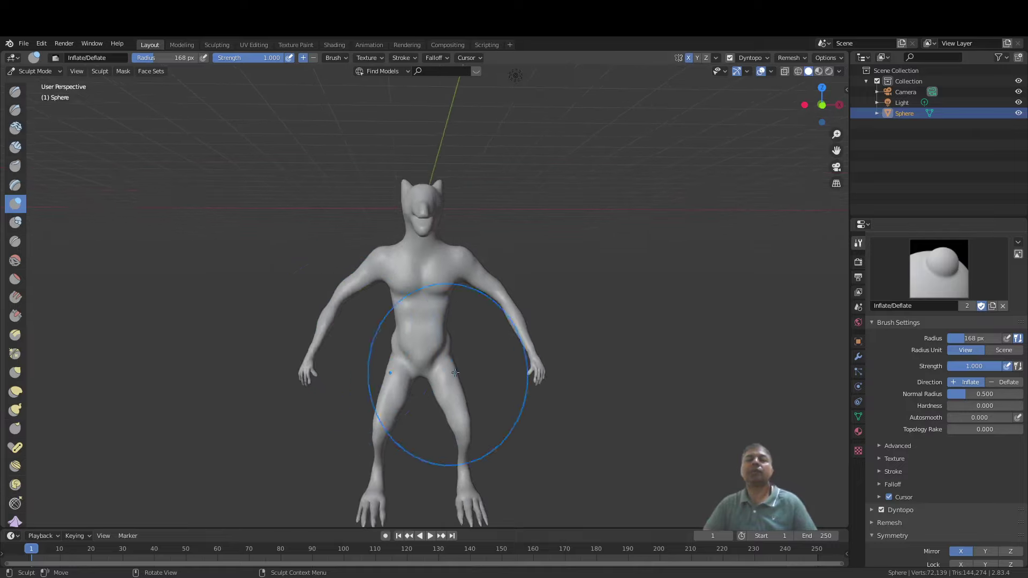
Step: Pull the upper back outward below the armpits using the Grab brush with a 187 px radius, working from behind
middle_click_drag(447, 436, 246, 355)
scroll(299, 342, "up", 5)
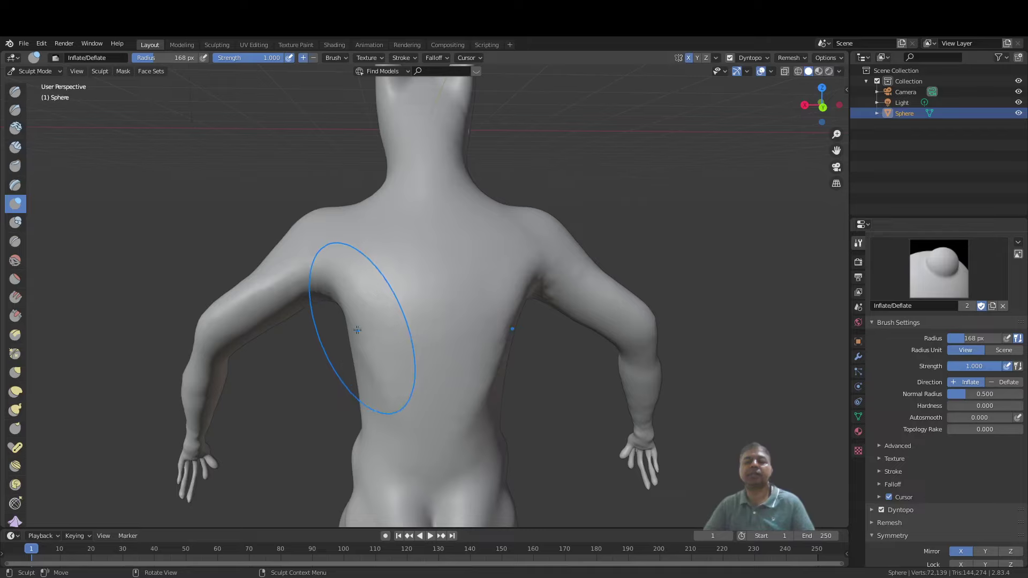
key("g")
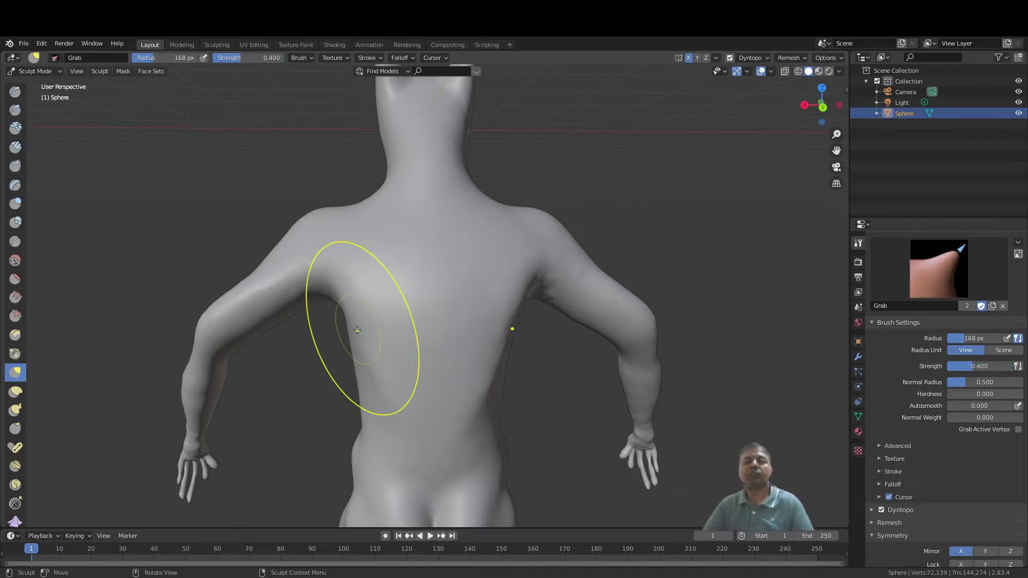
key("f")
left_click(384, 335)
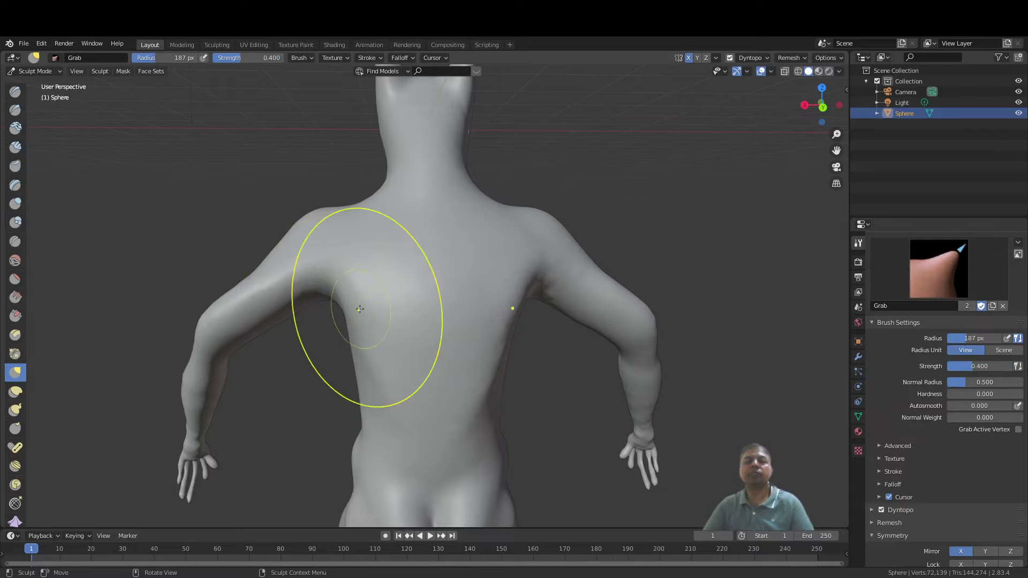
left_click_drag(359, 309, 345, 287)
left_click_drag(380, 377, 374, 385)
left_click_drag(348, 286, 339, 287)
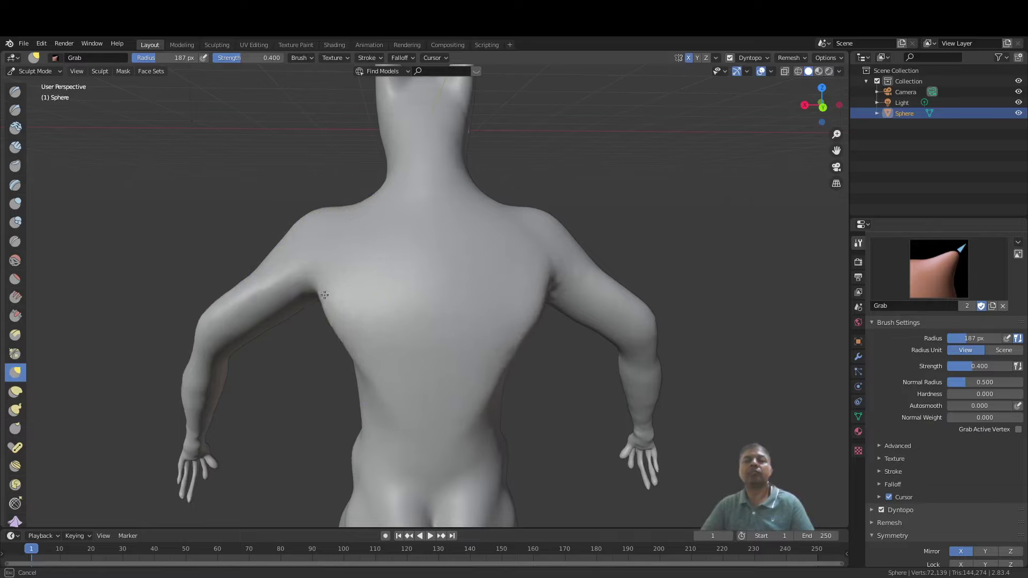
Step: Shape the sides of the torso with Grab so the broad back tapers into the waist
left_click_drag(364, 371, 362, 310)
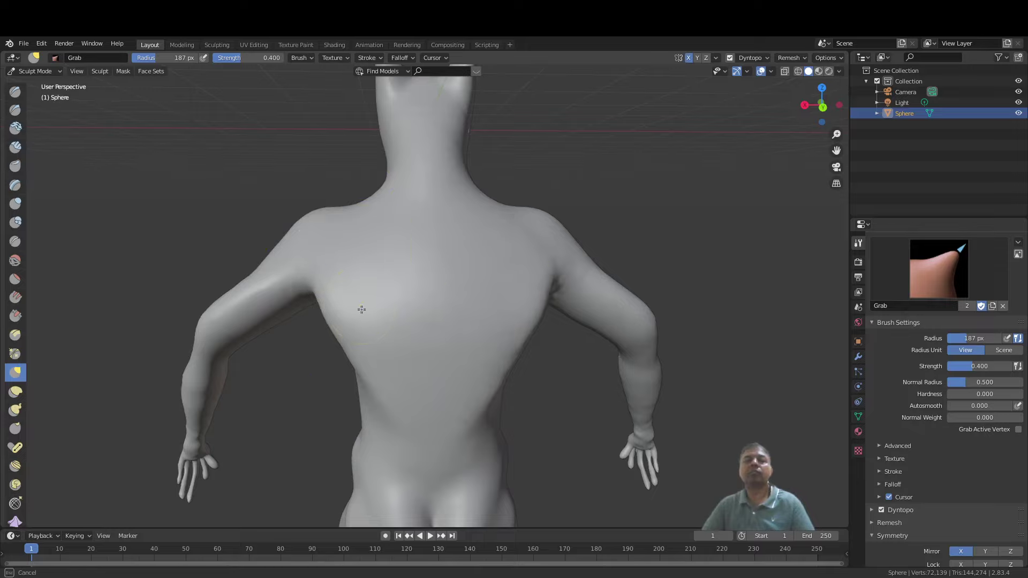
left_click_drag(365, 359, 377, 417)
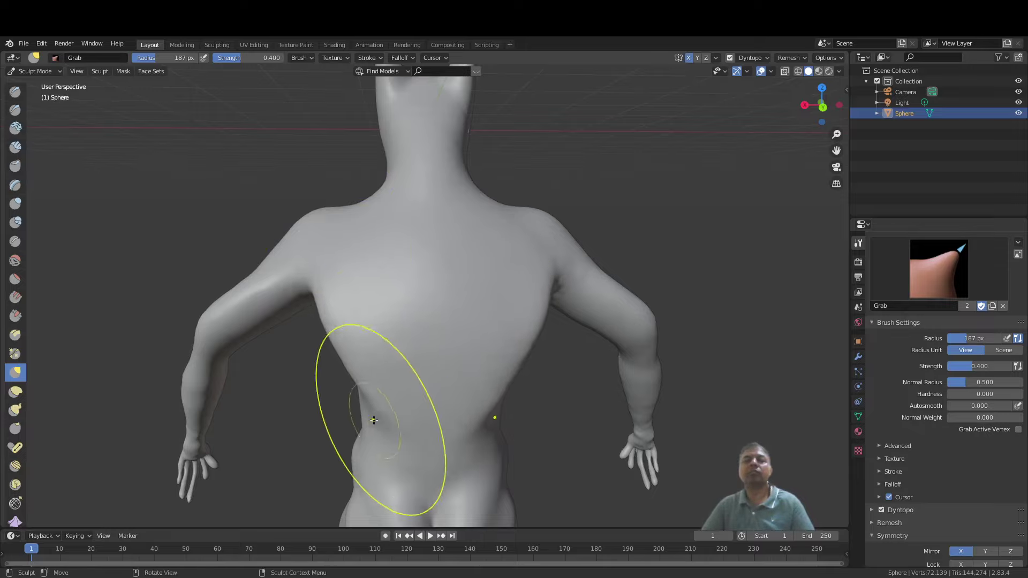
mouse_move(373, 420)
middle_mouse_down()
mouse_move(593, 374)
mouse_move(369, 393)
middle_mouse_up()
scroll(362, 358, "up", 1)
mouse_move(368, 331)
left_mouse_down()
mouse_move(369, 320)
mouse_move(344, 333)
mouse_move(357, 323)
left_mouse_up()
mouse_move(366, 320)
left_mouse_down()
mouse_move(365, 283)
mouse_move(397, 377)
mouse_move(456, 415)
mouse_move(471, 374)
left_mouse_up()
Step: Bulk up the upper arm from shoulder to elbow using the Inflate brush with a 187 px radius
scroll(420, 364, "down", 3)
mouse_move(420, 364)
middle_mouse_down()
mouse_move(642, 345)
mouse_move(561, 351)
mouse_move(501, 380)
middle_mouse_up()
scroll(635, 343, "up", 3)
scroll(470, 355, "up", 6)
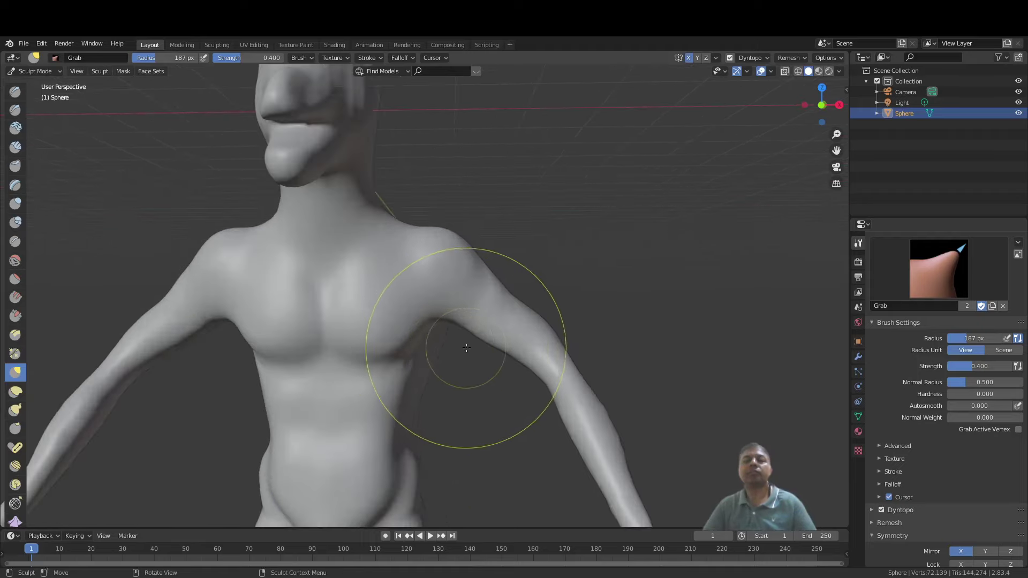
key("i")
left_click_drag(502, 328, 561, 368)
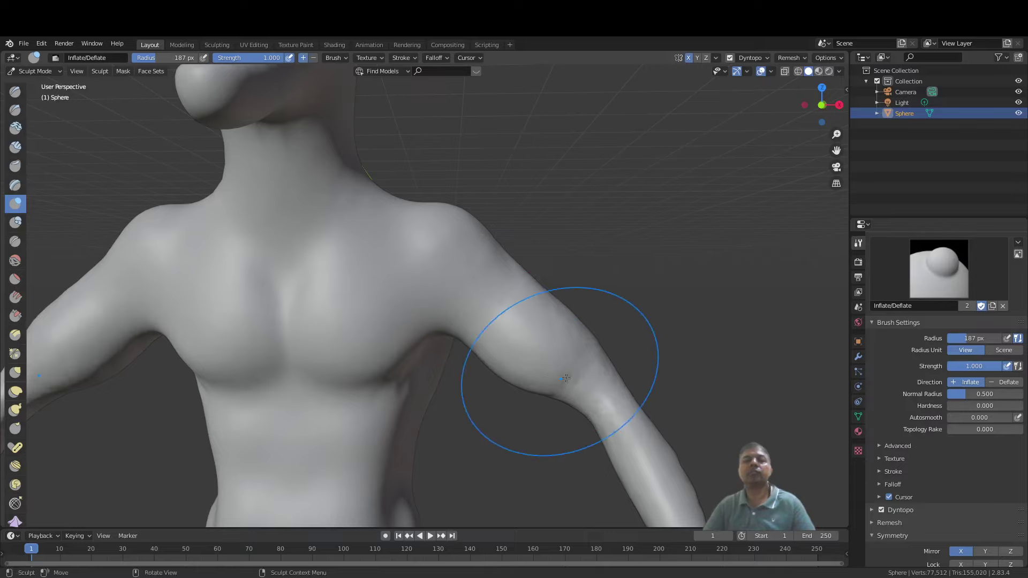
Step: Inflate the forearm from below the elbow and taper it toward the wrist
scroll(538, 364, "down", 6)
mouse_move(531, 377)
middle_mouse_down()
mouse_move(527, 404)
mouse_move(391, 354)
middle_mouse_up()
scroll(381, 348, "up", 6)
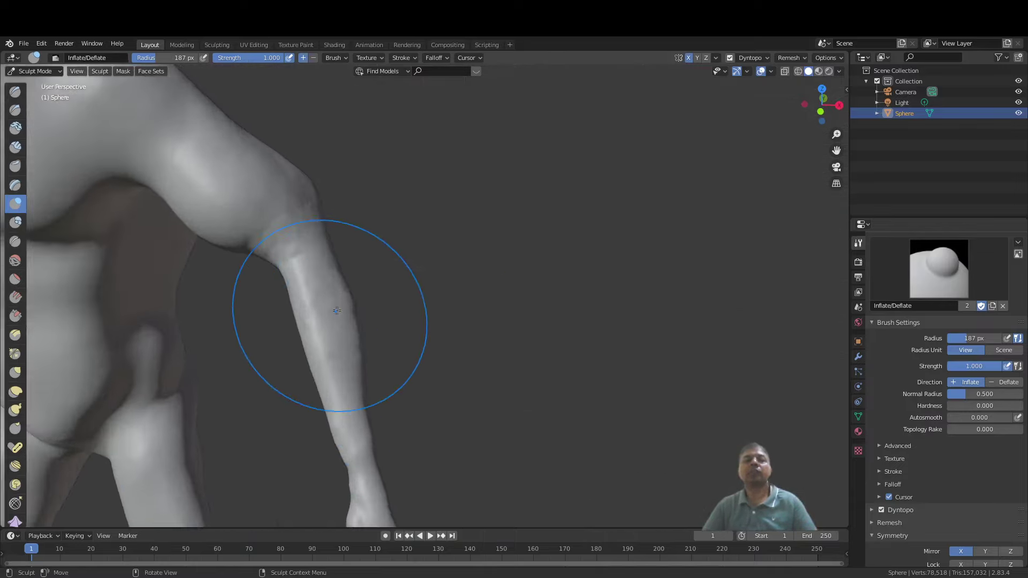
mouse_move(318, 300)
left_mouse_down()
mouse_move(299, 299)
mouse_move(305, 264)
mouse_move(341, 370)
mouse_move(337, 433)
mouse_move(360, 490)
mouse_move(360, 482)
left_mouse_up()
scroll(360, 466, "down", 2)
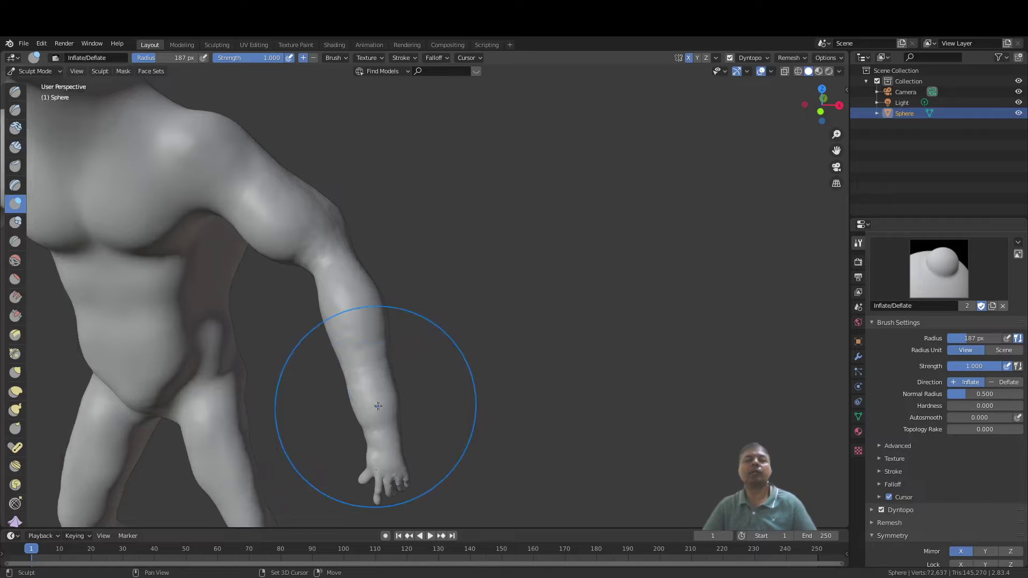
mouse_move(376, 409)
left_mouse_down()
mouse_move(388, 421)
mouse_move(395, 410)
left_mouse_up()
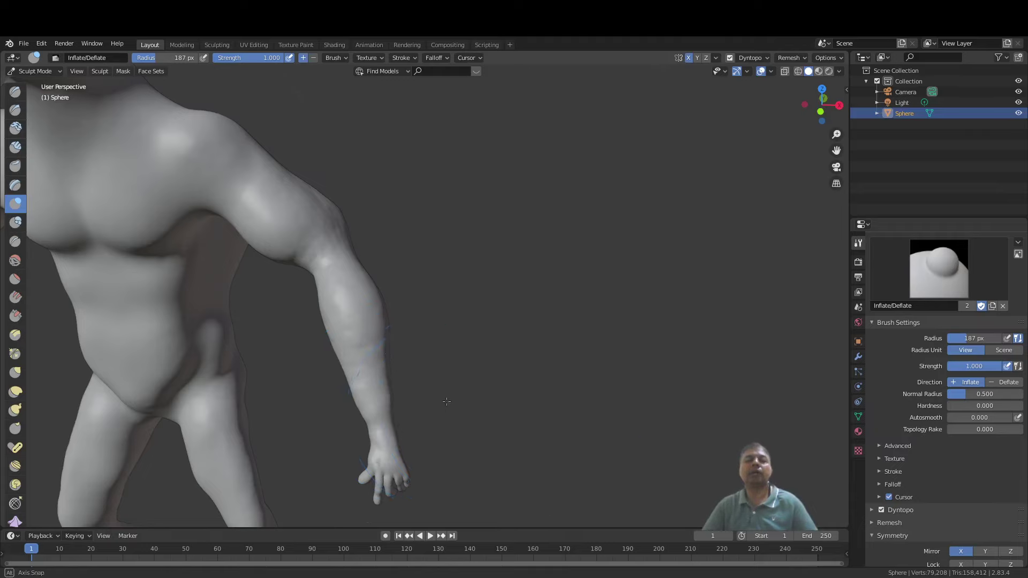
Step: Add more bulk to the upper part of the forearm just below the elbow with the Inflate brush
scroll(435, 349, "down", 4)
mouse_move(446, 401)
middle_mouse_down()
mouse_move(435, 349)
mouse_move(442, 387)
middle_mouse_up()
scroll(435, 381, "down", 2)
scroll(441, 387, "up", 3)
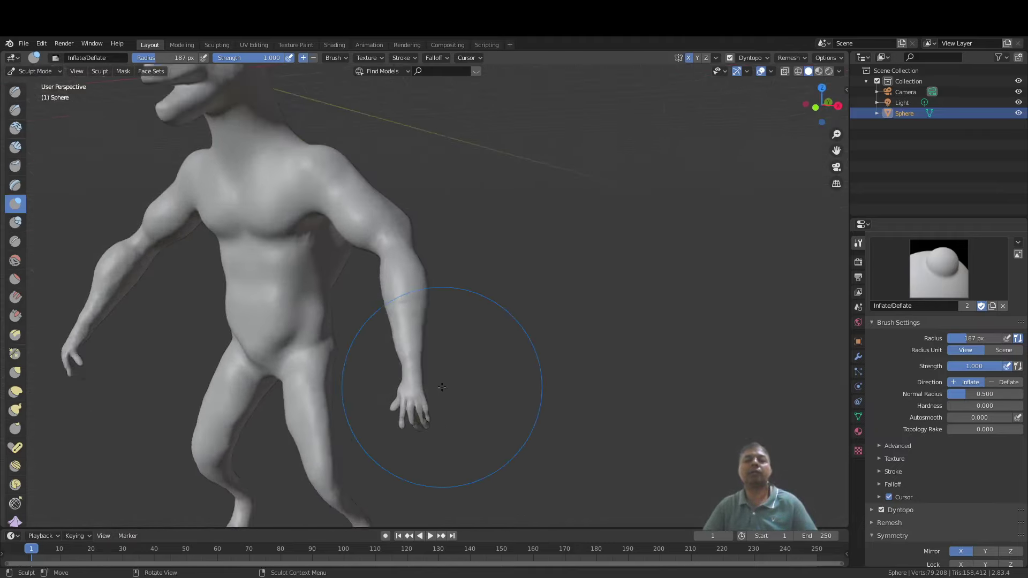
scroll(429, 374, "up", 2)
left_click_drag(423, 343, 423, 301)
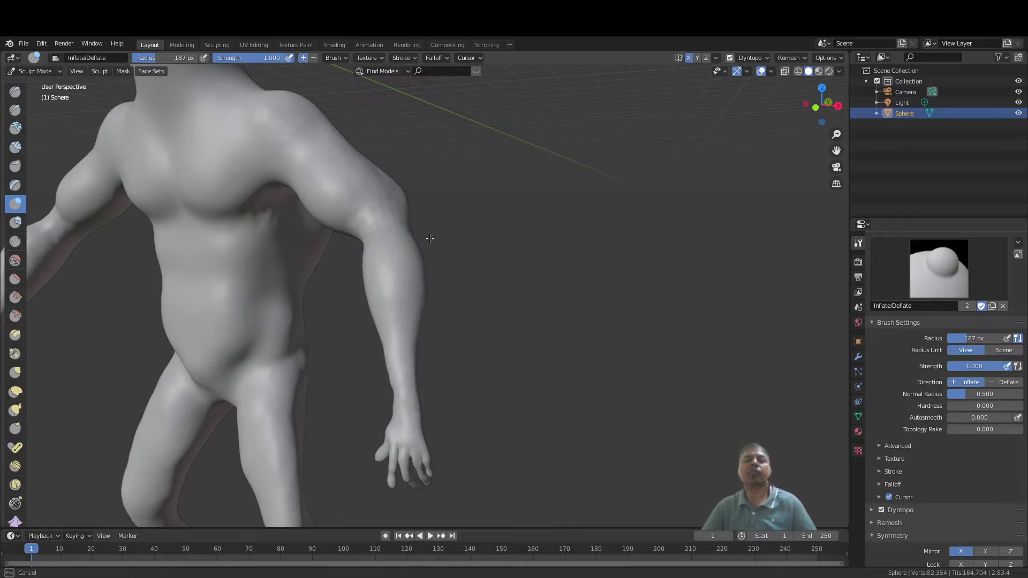
Step: Raise the shoulder blades on the upper back using the Inflate brush with an 80 px radius
middle_click_drag(430, 238, 262, 285)
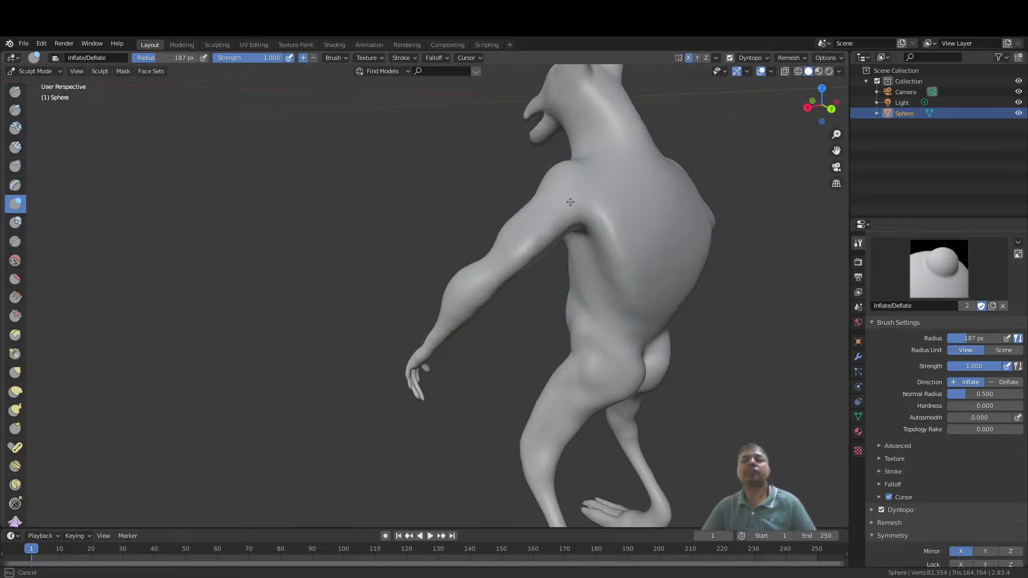
scroll(517, 287, "down", 3)
mouse_move(422, 343)
middle_mouse_down()
mouse_move(372, 334)
mouse_move(413, 316)
mouse_move(402, 349)
mouse_move(494, 322)
middle_mouse_up()
scroll(513, 297, "up", 4)
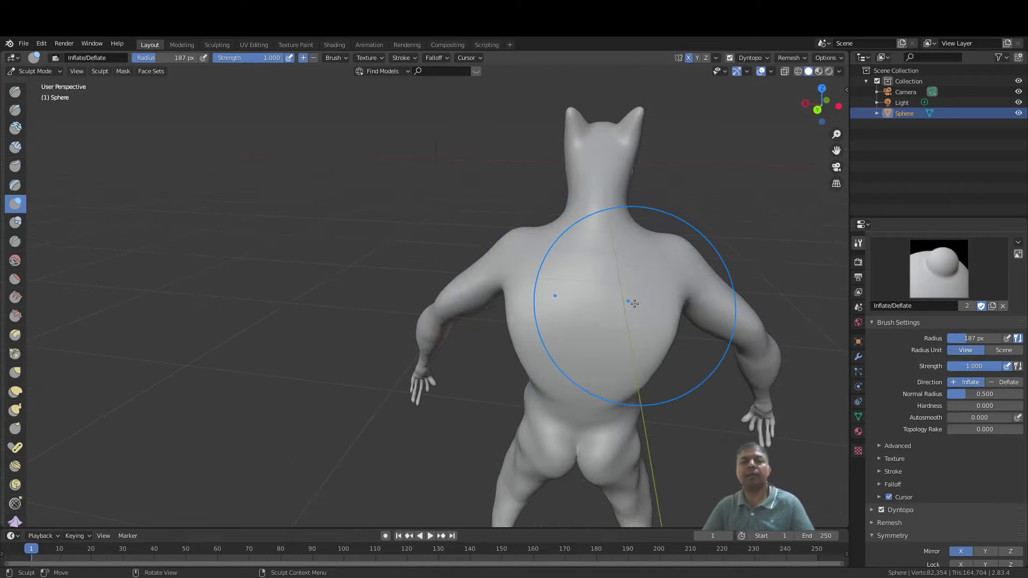
key("f")
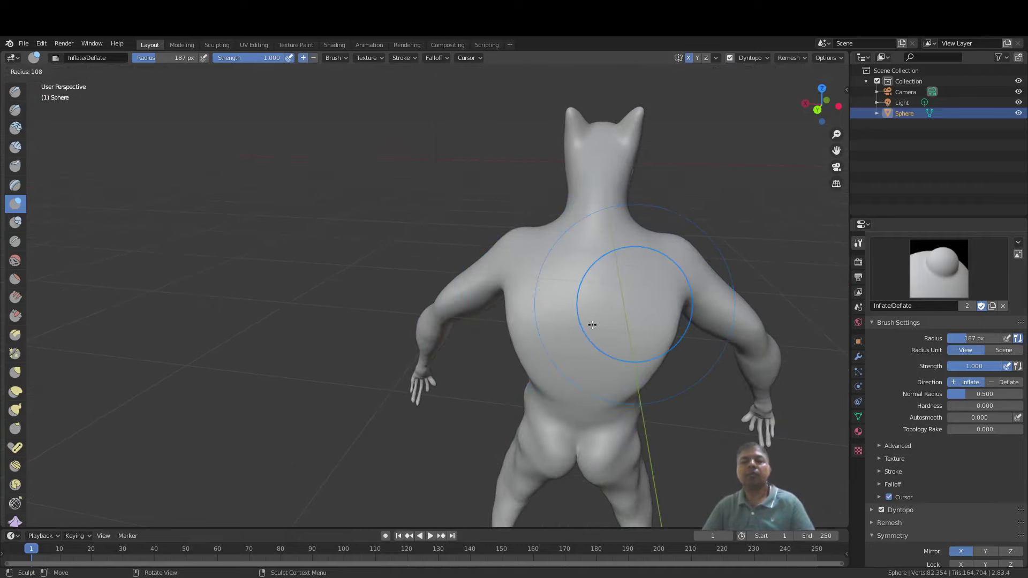
left_click(576, 335)
left_click_drag(556, 264, 541, 272)
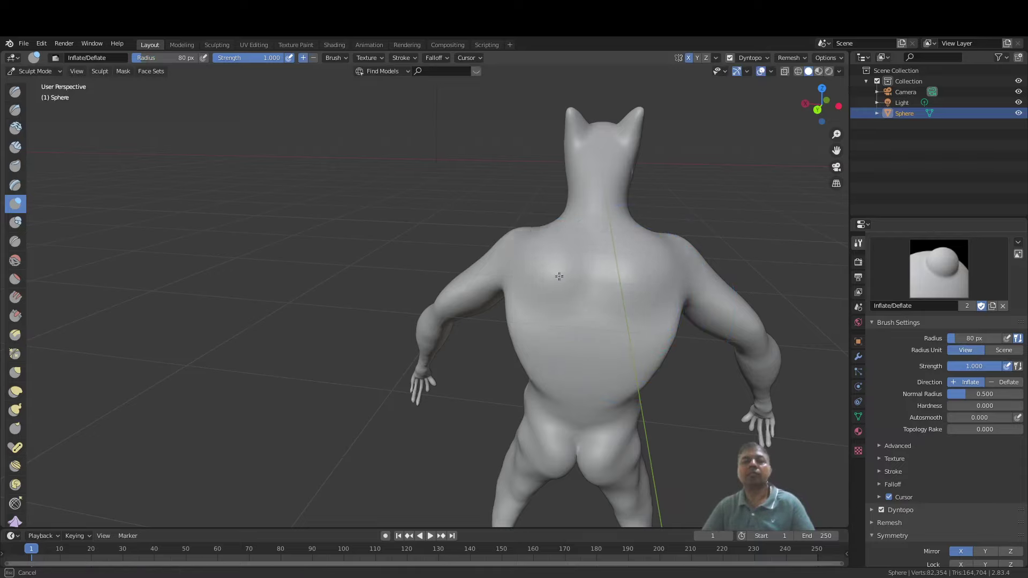
middle_click_drag(529, 259, 623, 279)
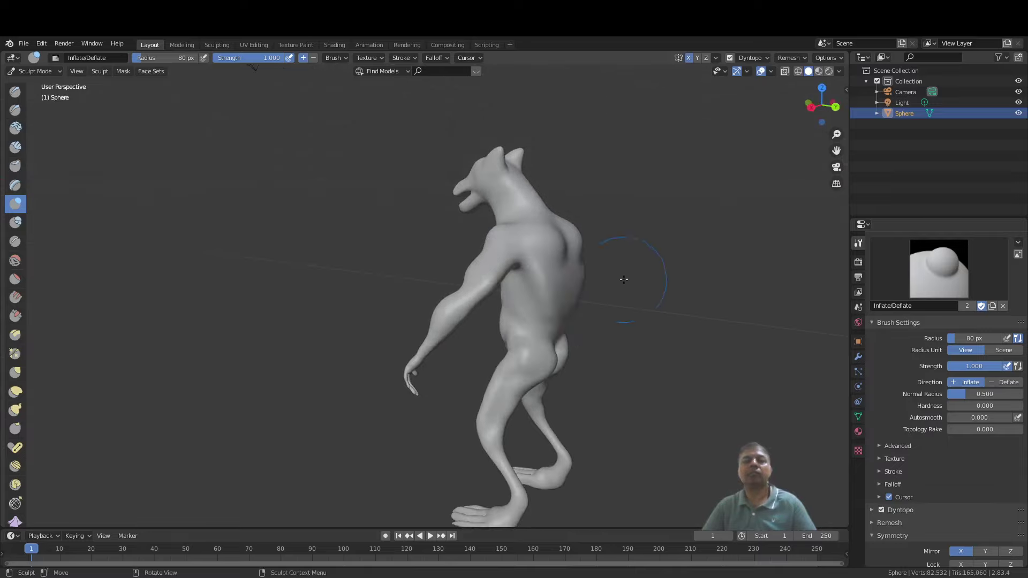
Step: Build up muscle on the lower back above the hips with the 80 px Inflate brush
middle_click_drag(543, 340, 563, 315)
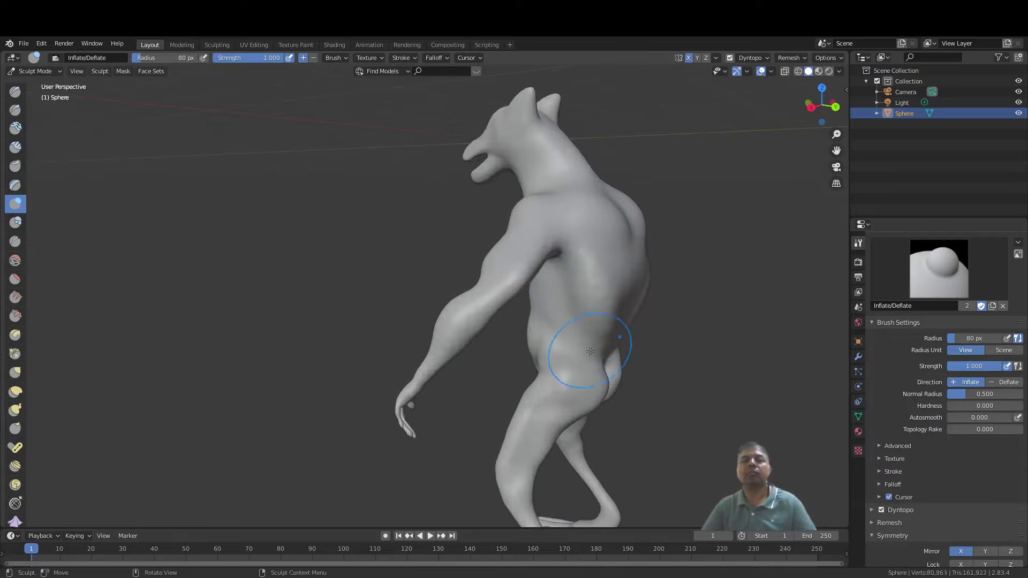
mouse_move(604, 297)
middle_mouse_down()
mouse_move(541, 287)
mouse_move(540, 300)
middle_mouse_up()
left_click_drag(550, 347, 560, 340)
Step: Examine the whole creature from behind and from the front to judge its overall muscle shape
scroll(560, 339, "down", 6)
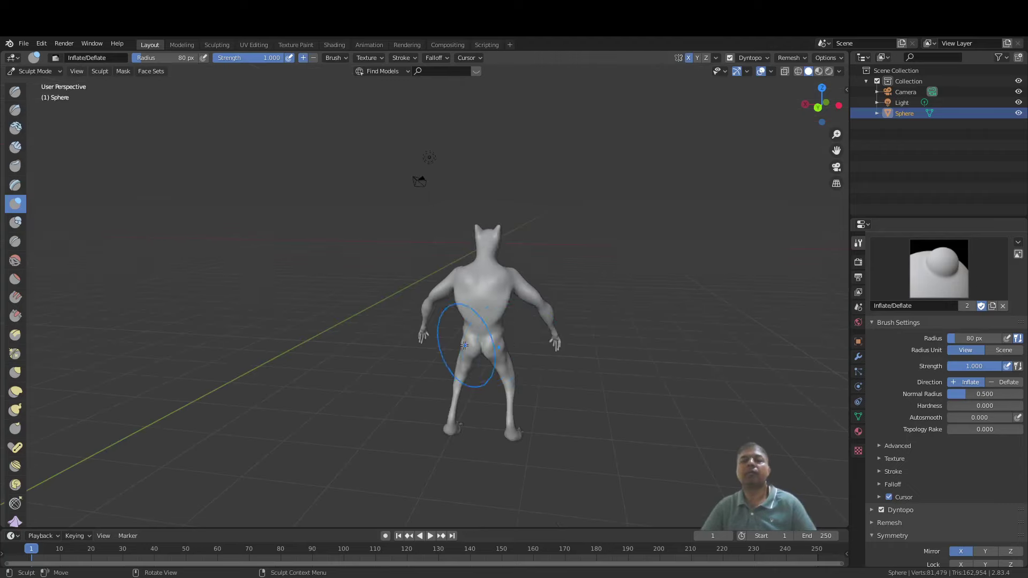
middle_click_drag(472, 350, 668, 333)
mouse_move(440, 381)
middle_mouse_down()
mouse_move(479, 380)
mouse_move(459, 367)
mouse_move(436, 390)
mouse_move(493, 340)
middle_mouse_up()
scroll(426, 379, "up", 3)
mouse_move(578, 234)
middle_mouse_down()
mouse_move(574, 246)
mouse_move(570, 230)
mouse_move(522, 248)
mouse_move(538, 284)
mouse_move(596, 260)
middle_mouse_up()
scroll(522, 248, "up", 4)
scroll(535, 367, "down", 4)
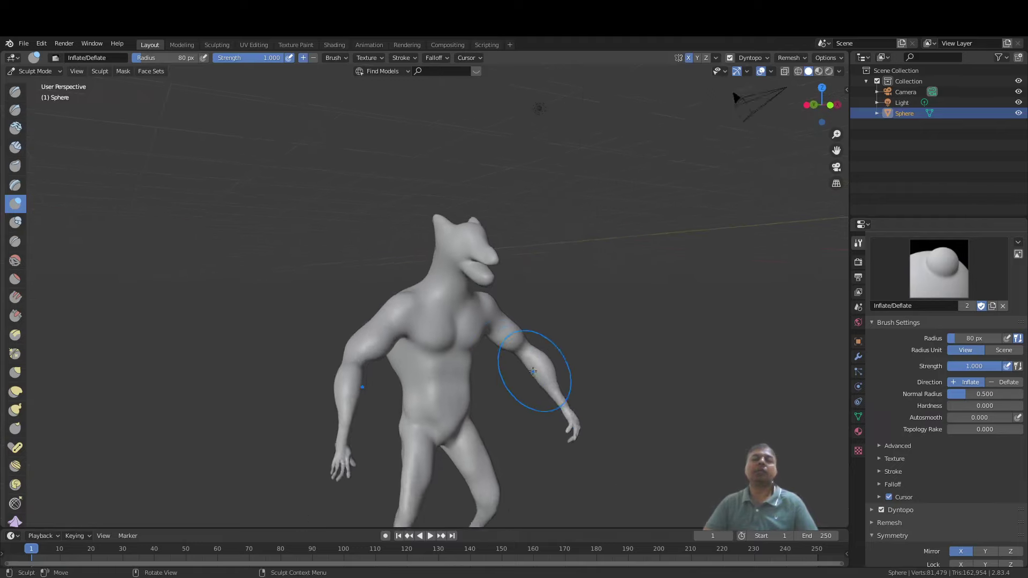
Step: Reshape the fingers of the hand into a more natural pose using the Grab brush
mouse_move(498, 401)
middle_mouse_down("shift")
mouse_move(527, 300)
mouse_move(449, 323)
mouse_move(459, 259)
mouse_move(468, 284)
mouse_move(453, 312)
mouse_move(417, 240)
middle_mouse_up("shift")
scroll(494, 306, "up", 2)
scroll(447, 324, "up", 3)
scroll(459, 259, "up", 4)
key("g")
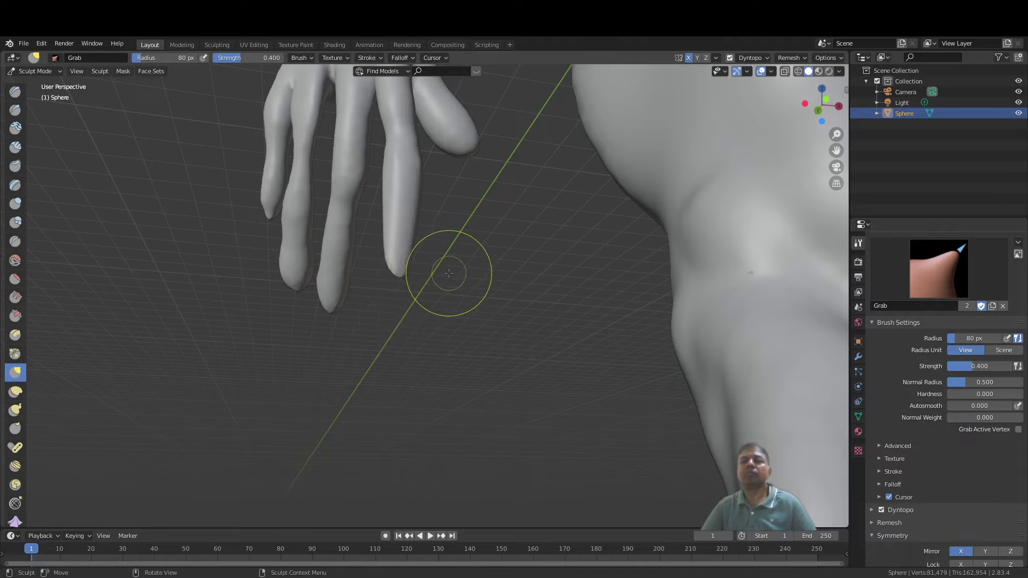
mouse_move(446, 297)
middle_mouse_down()
mouse_move(436, 236)
mouse_move(344, 345)
mouse_move(405, 325)
mouse_move(477, 323)
mouse_move(447, 285)
middle_mouse_up()
scroll(349, 336, "up", 5)
scroll(438, 303, "up", 2)
Step: Thicken the ring and little fingers from the back of the hand with the 80 px Inflate brush
key("i")
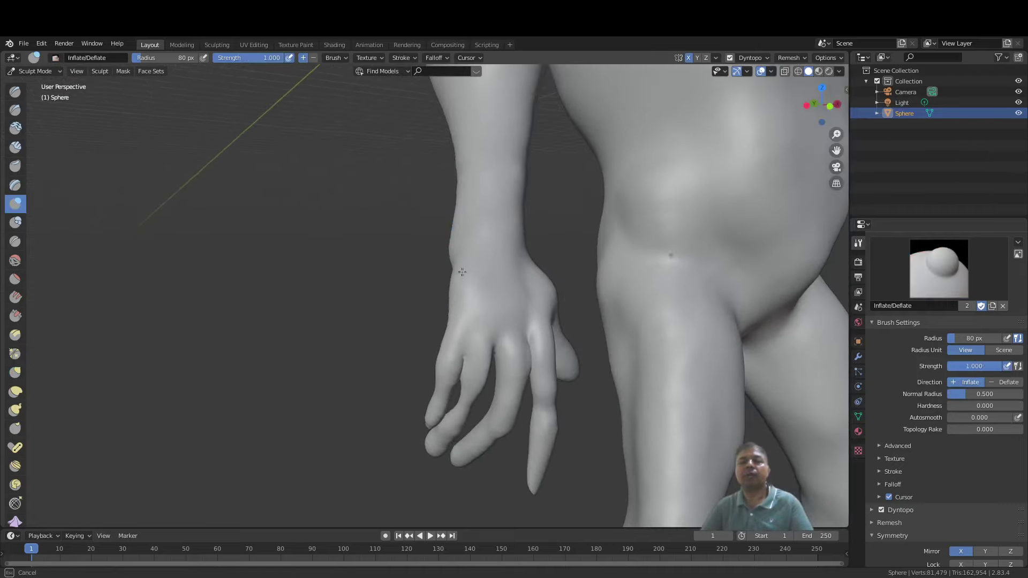
middle_click_drag(443, 339, 407, 315)
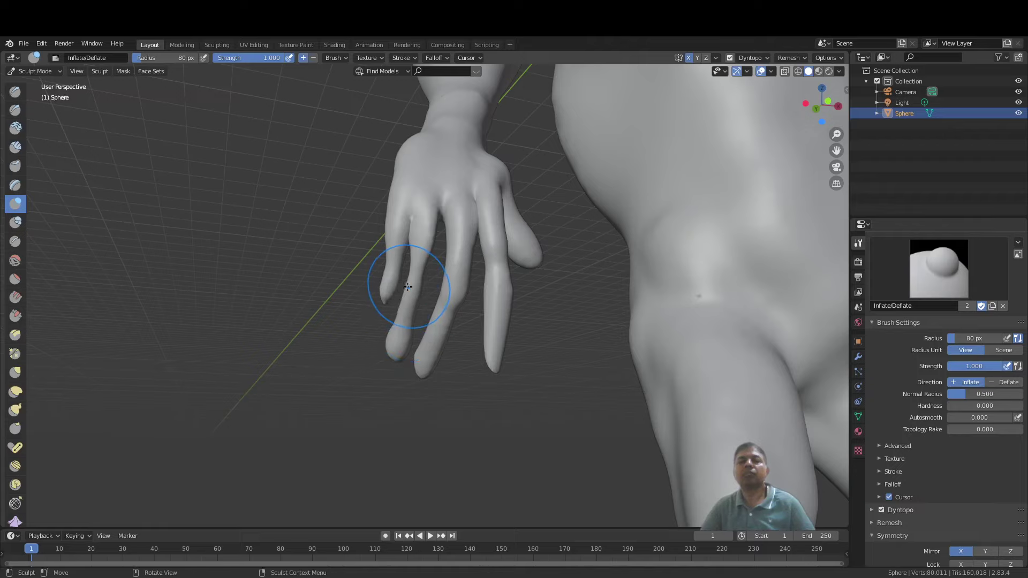
scroll(408, 288, "up", 3)
left_click_drag(441, 195, 426, 270)
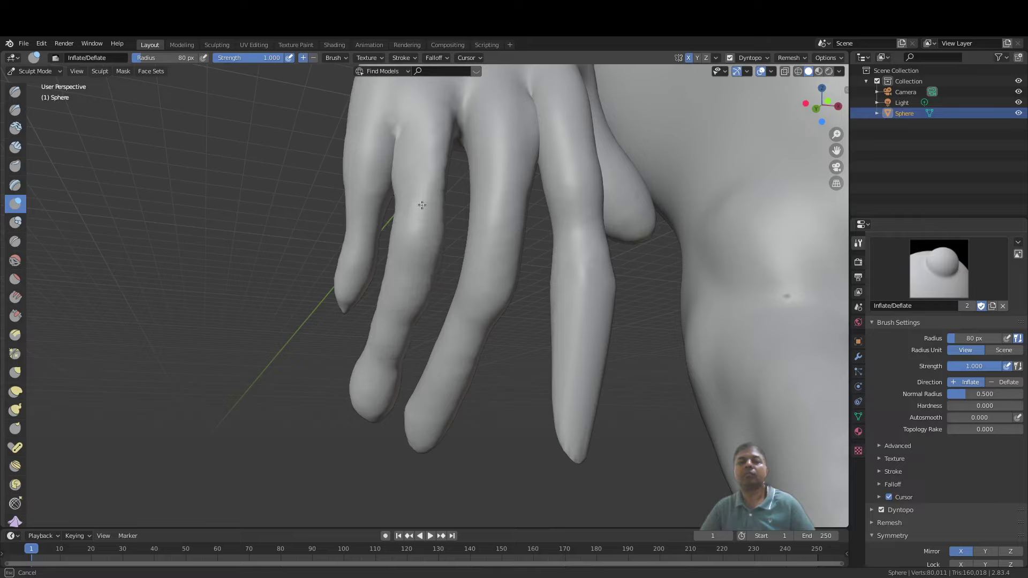
left_click_drag(441, 135, 446, 182)
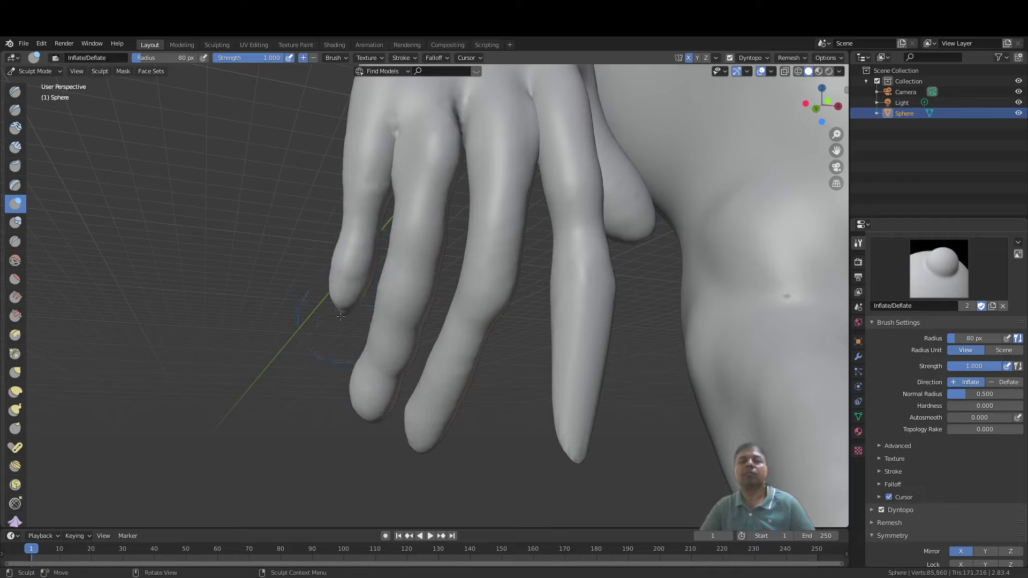
Step: Inflate the ends of the index and little fingers from the palm side so they look fuller
scroll(341, 314, "down", 8)
middle_click_drag(344, 287, 438, 210)
scroll(348, 279, "up", 3)
scroll(594, 271, "down", 6)
middle_click_drag(598, 273, 391, 252)
scroll(352, 310, "up", 4)
scroll(390, 252, "up", 5)
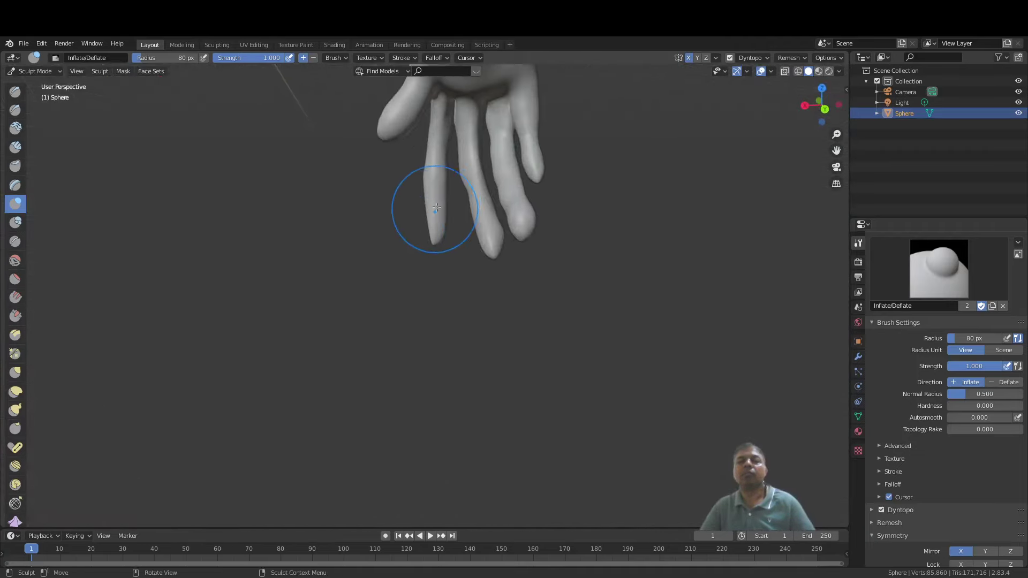
scroll(436, 207, "up", 2)
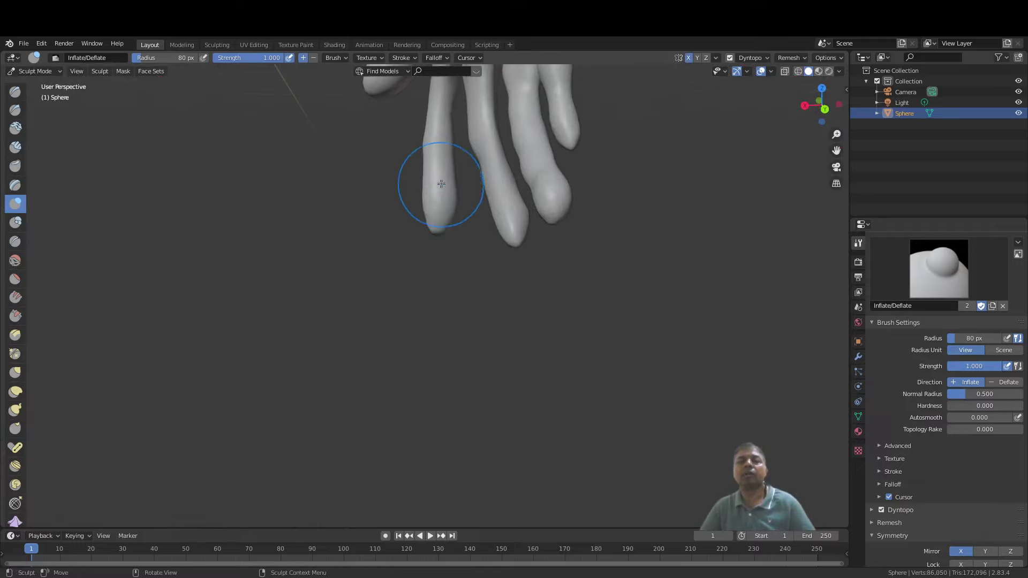
middle_click_drag(442, 236, 370, 407)
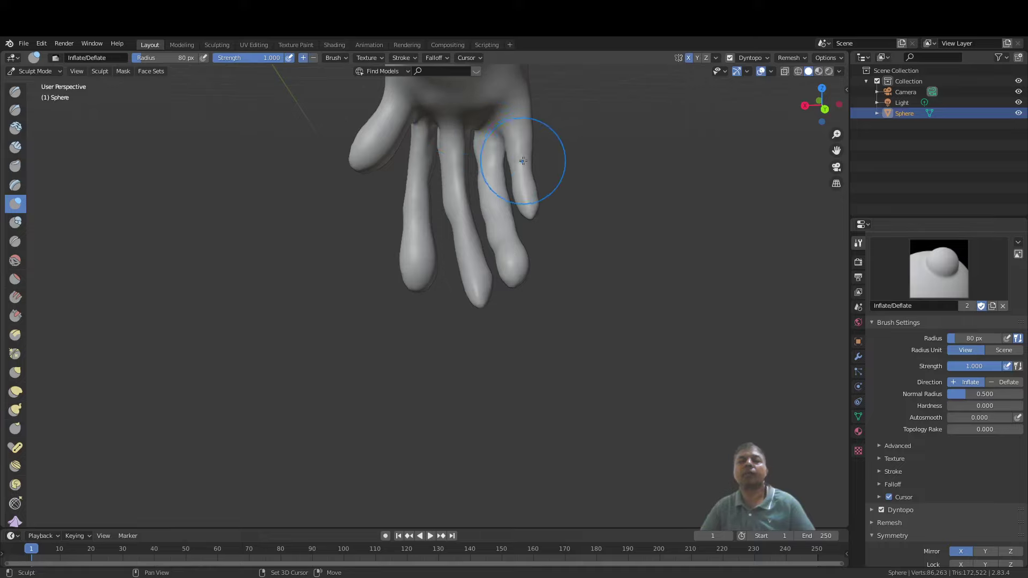
left_click_drag(523, 161, 534, 192)
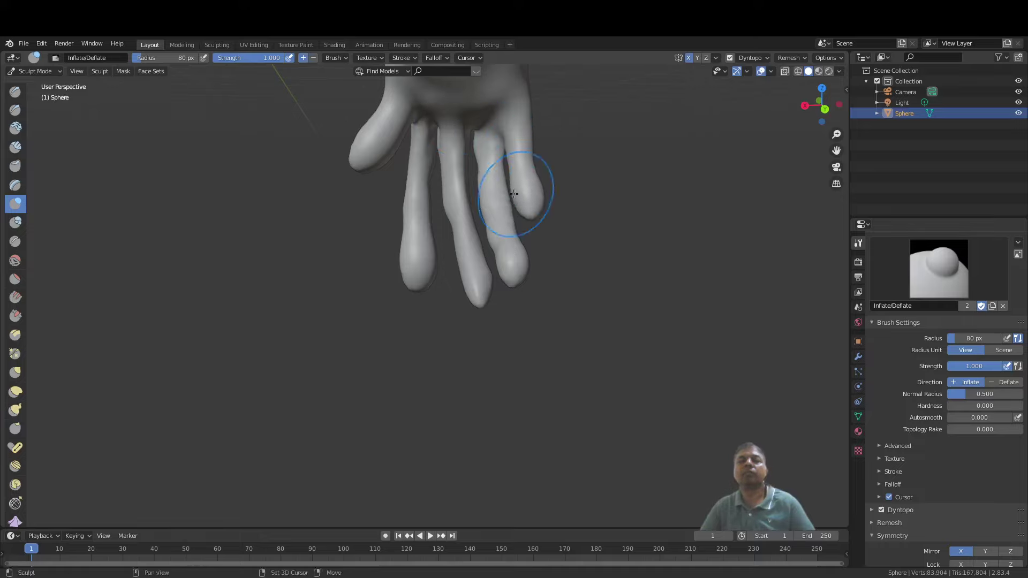
Step: Thicken the lower half of the middle finger with the Inflate brush to match its neighbours
scroll(490, 234, "down", 6)
middle_click_drag(385, 233, 439, 209)
scroll(578, 236, "down", 5)
scroll(450, 194, "up", 5)
scroll(438, 214, "up", 2)
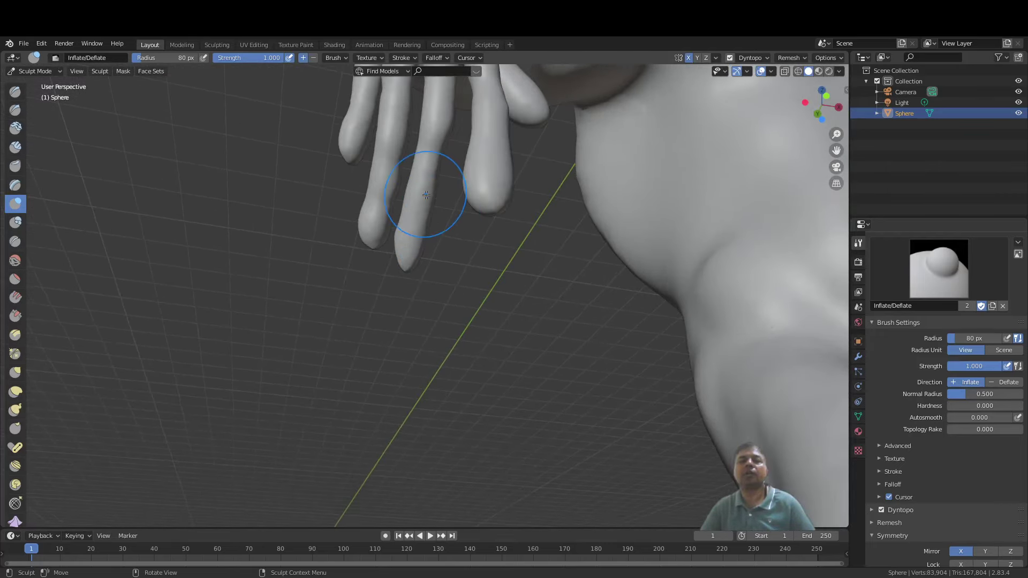
scroll(426, 192, "up", 2)
scroll(422, 116, "down", 1)
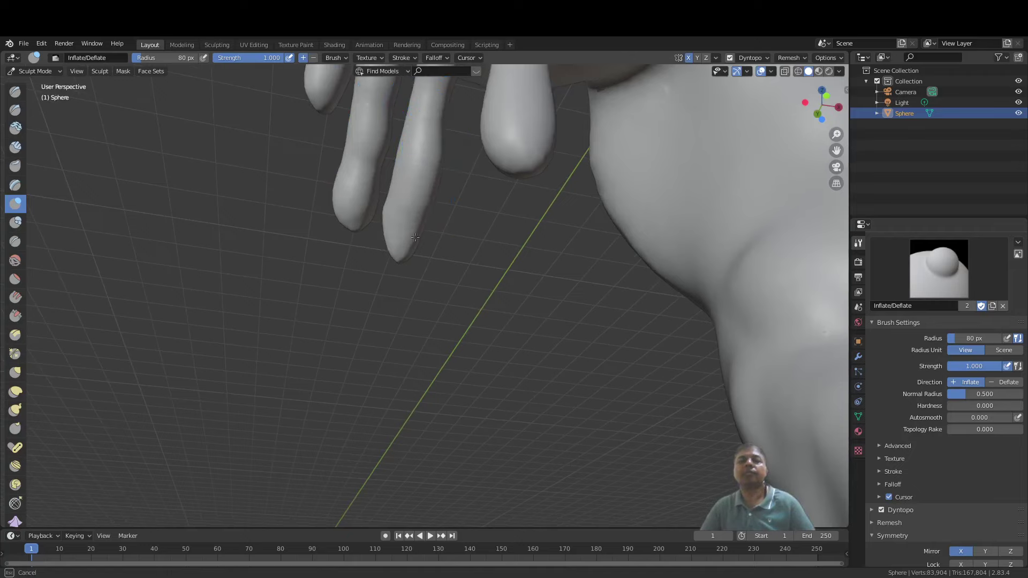
scroll(427, 163, "down", 3)
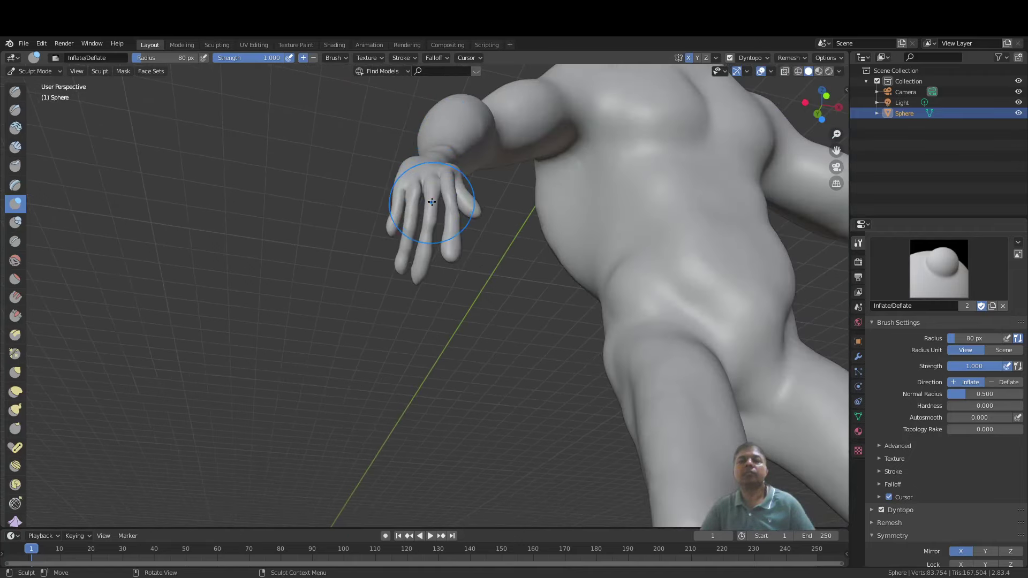
scroll(431, 214, "up", 1)
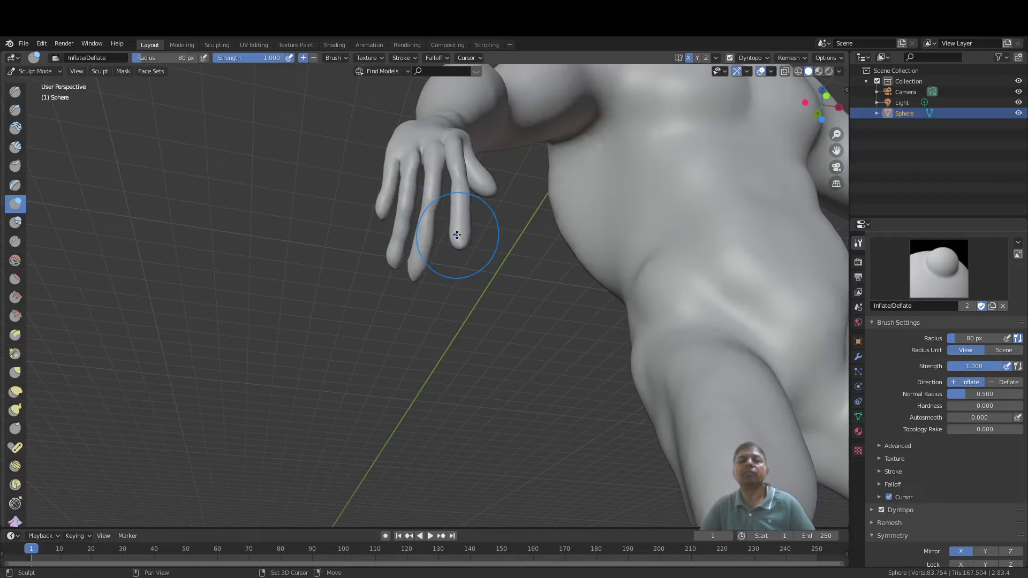
Step: Smooth the bulge on the outer forearm below the elbow
scroll(457, 234, "down", 6)
middle_click_drag(456, 234, 505, 296)
scroll(505, 296, "up", 3)
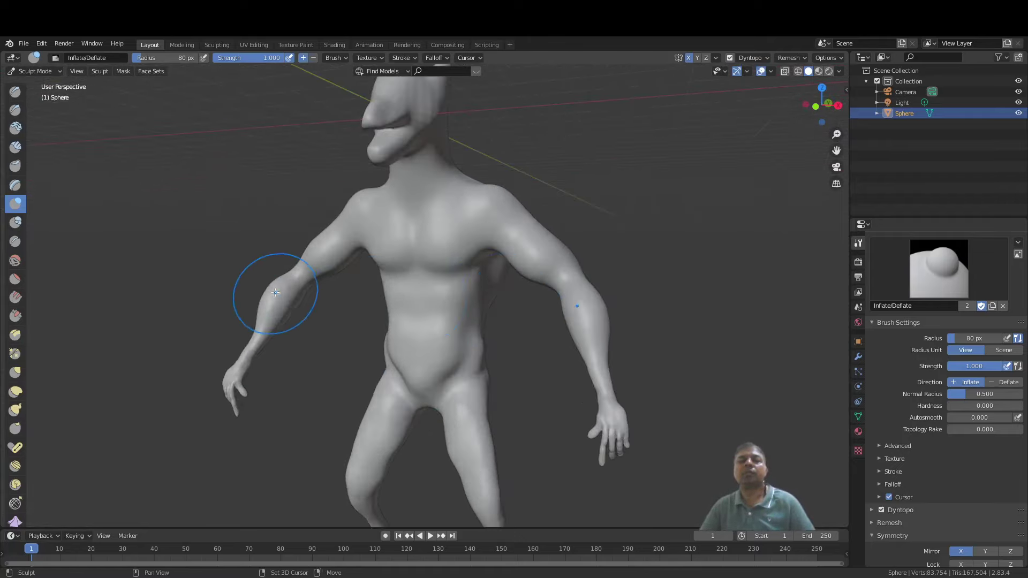
left_click_drag(275, 293, 264, 306)
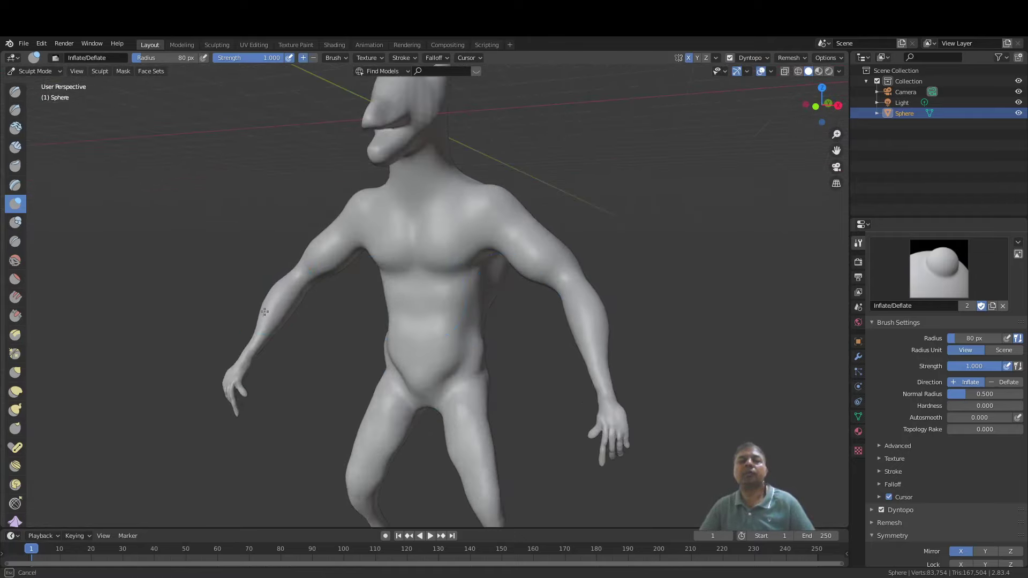
left_click_drag(264, 305, 268, 302)
Step: Build up the pectoral muscles across the lower and inner chest with the 80 px Inflate brush
mouse_move(267, 303)
middle_mouse_down()
mouse_move(387, 277)
mouse_move(442, 349)
middle_mouse_up()
scroll(442, 349, "up", 3)
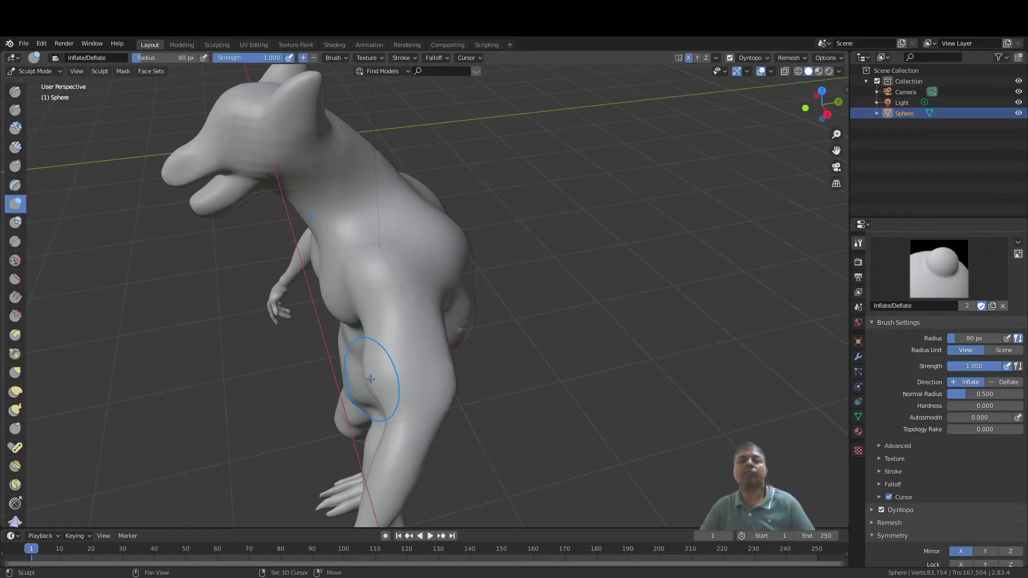
middle_click_drag(379, 385, 478, 271)
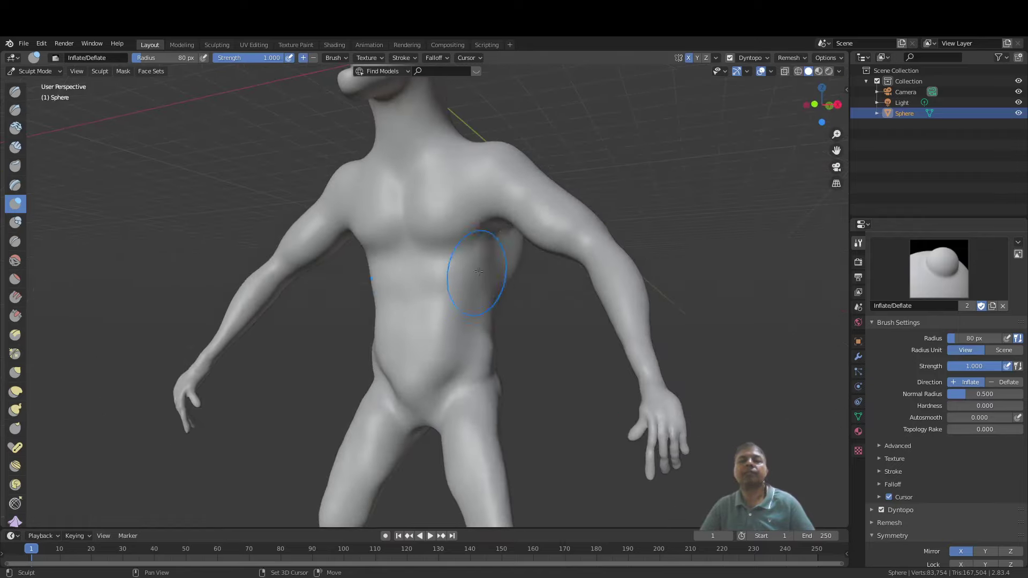
middle_click_drag(494, 226, 521, 274)
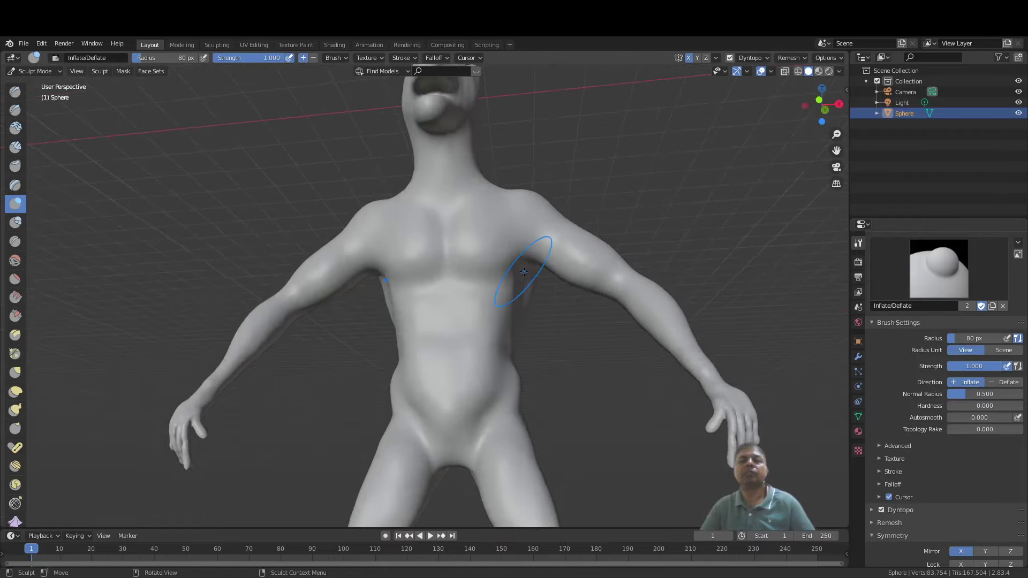
scroll(512, 272, "up", 3)
scroll(484, 272, "up", 2)
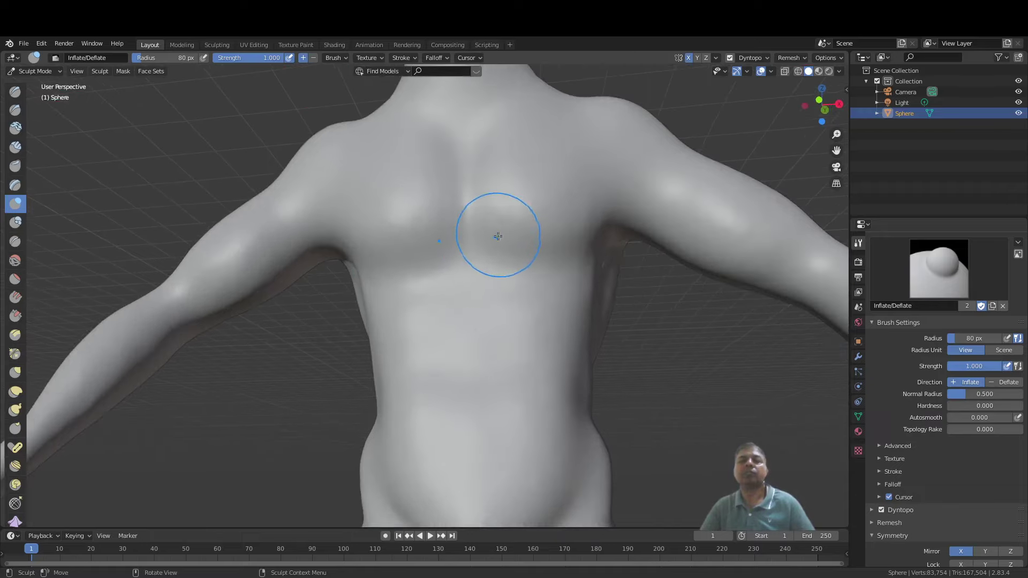
mouse_move(497, 236)
left_mouse_down()
mouse_move(522, 262)
mouse_move(609, 181)
mouse_move(616, 196)
mouse_move(586, 222)
mouse_move(503, 242)
left_mouse_up()
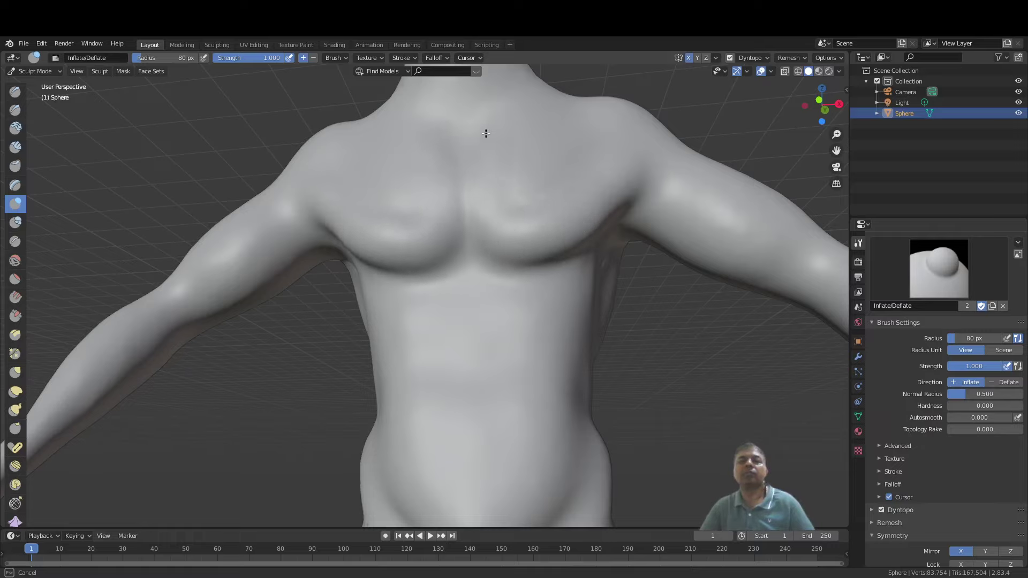
left_click_drag(492, 137, 493, 155)
Step: Inflate the side of the torso just beneath the armpit to define the muscle there
scroll(498, 215, "down", 3)
middle_click_drag(506, 300, 510, 278)
scroll(510, 278, "up", 2)
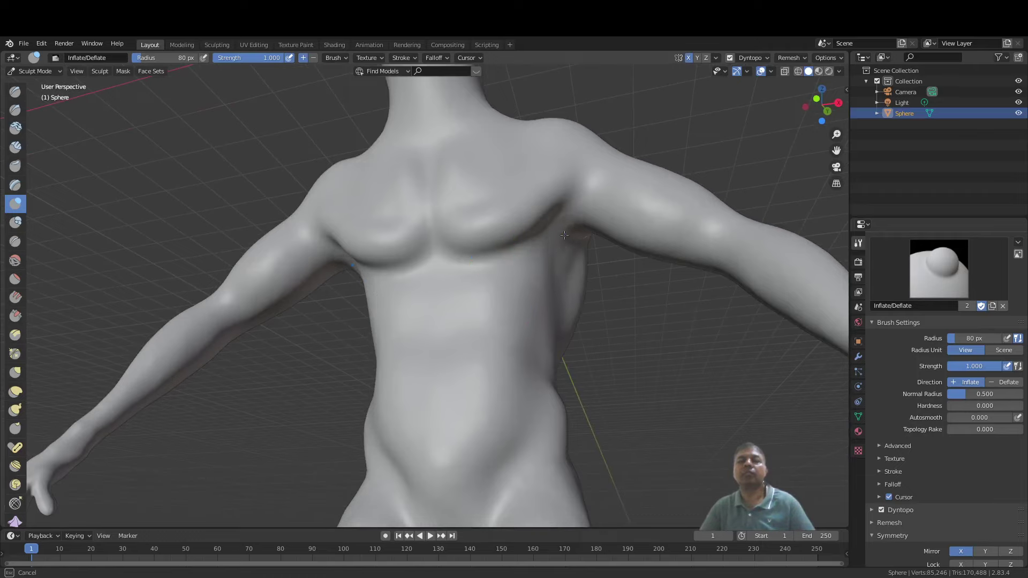
middle_click_drag(564, 234, 535, 166)
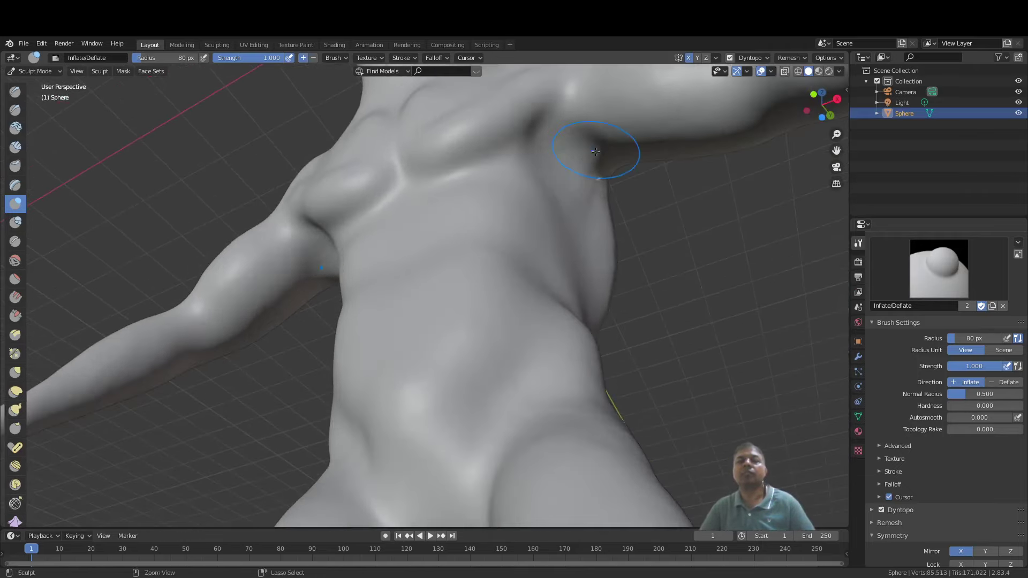
left_click_drag(567, 148, 580, 151)
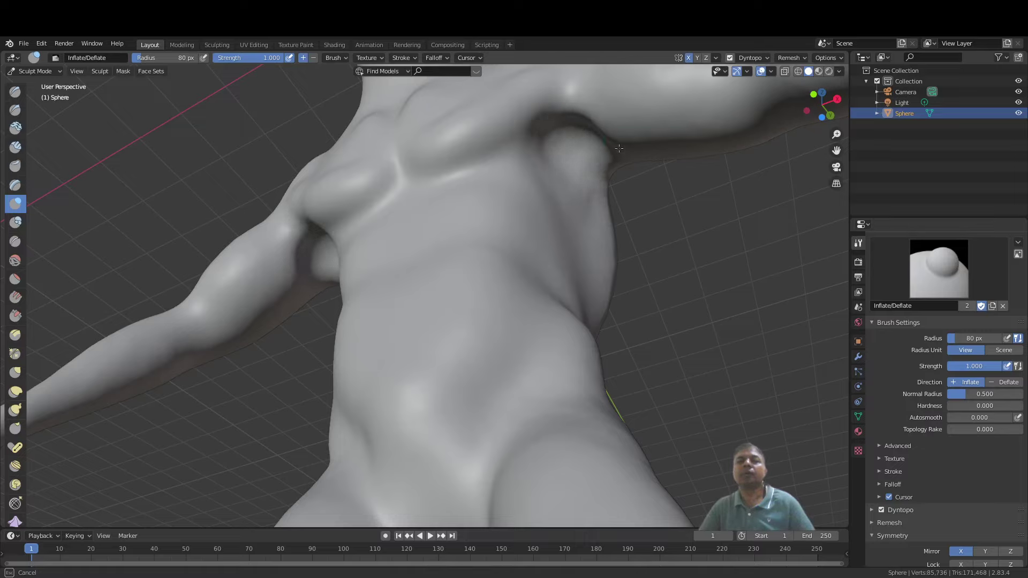
Step: Smooth the sides of the torso down to the waist from behind
mouse_move(589, 115)
middle_mouse_down()
mouse_move(598, 261)
mouse_move(581, 323)
mouse_move(388, 317)
mouse_move(338, 287)
middle_mouse_up()
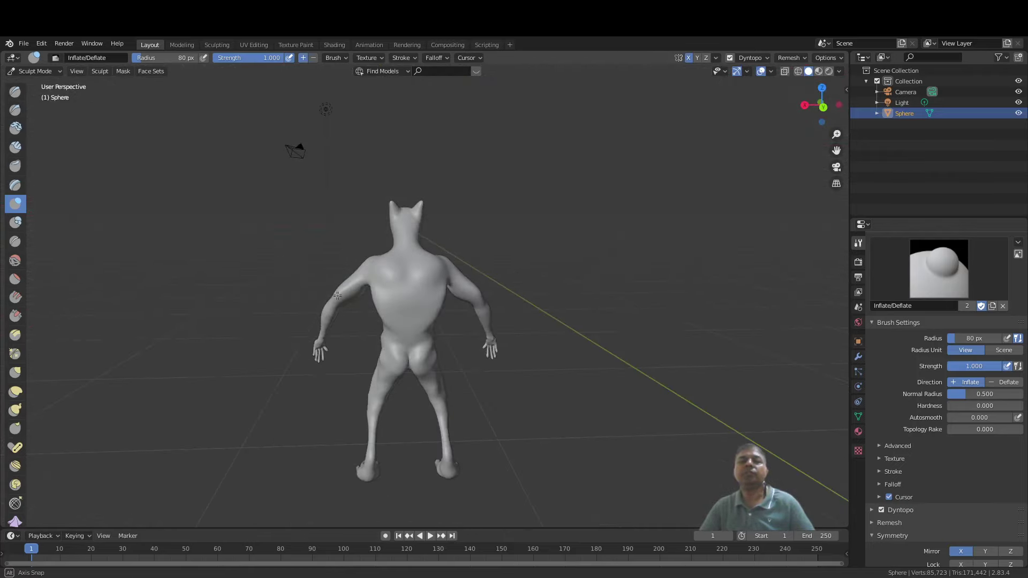
scroll(339, 287, "up", 4)
left_click_drag(338, 287, 351, 354)
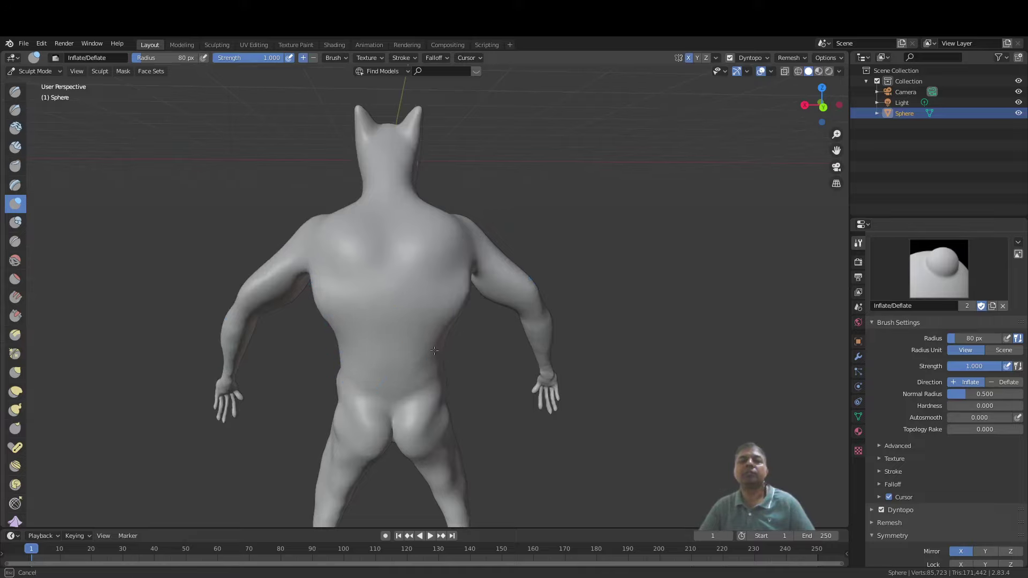
left_click_drag(443, 369, 443, 364)
Step: Raise brow ridges above the eye area on both sides of the head with the Inflate brush
scroll(374, 289, "down", 4)
mouse_move(353, 276)
middle_mouse_down()
mouse_move(540, 281)
mouse_move(575, 263)
middle_mouse_up()
scroll(536, 219, "up", 4)
middle_click_drag(526, 211, 533, 340, "shift")
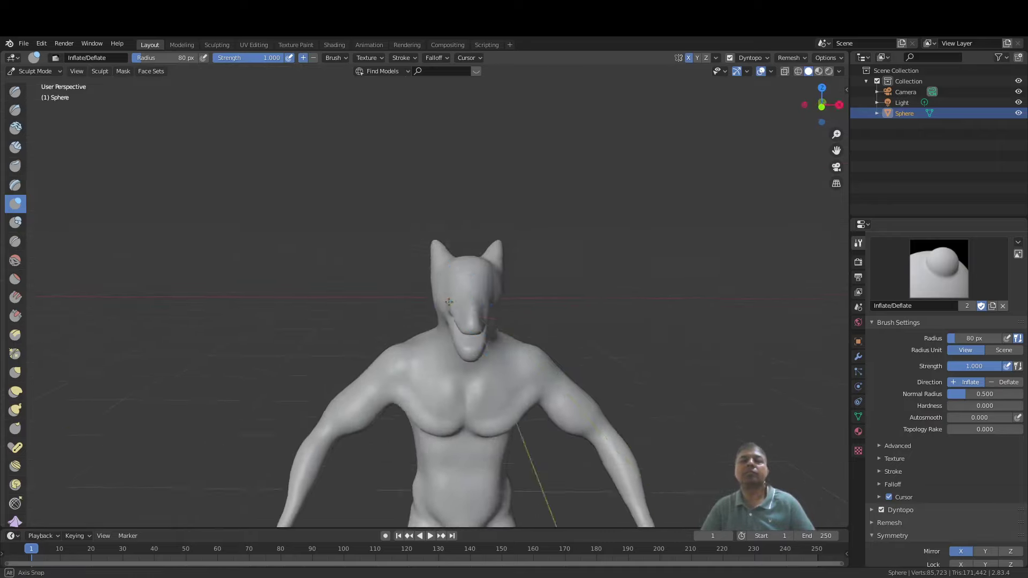
middle_click_drag(471, 302, 468, 274)
scroll(401, 292, "up", 4)
scroll(469, 273, "down", 2)
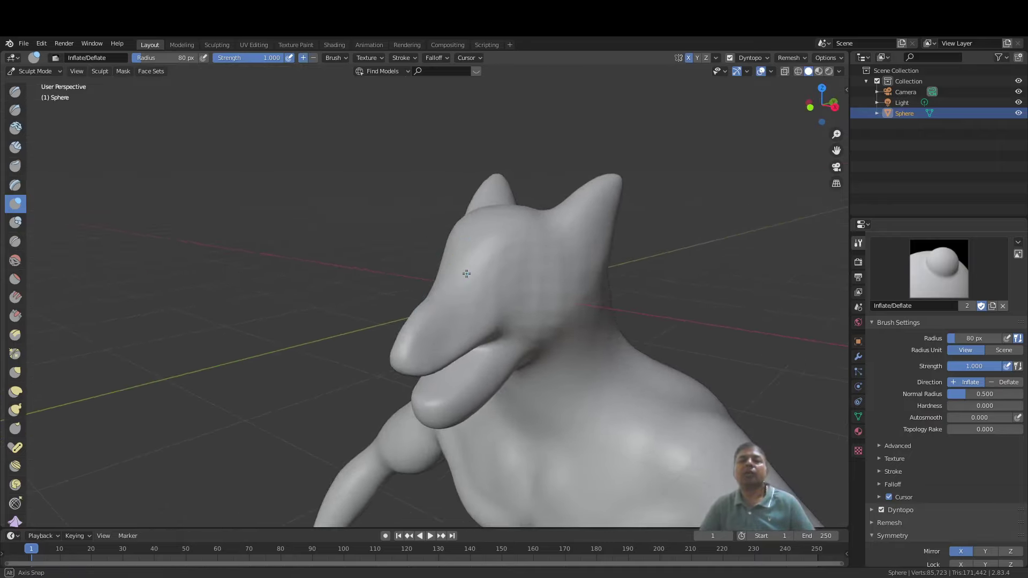
scroll(481, 289, "up", 4)
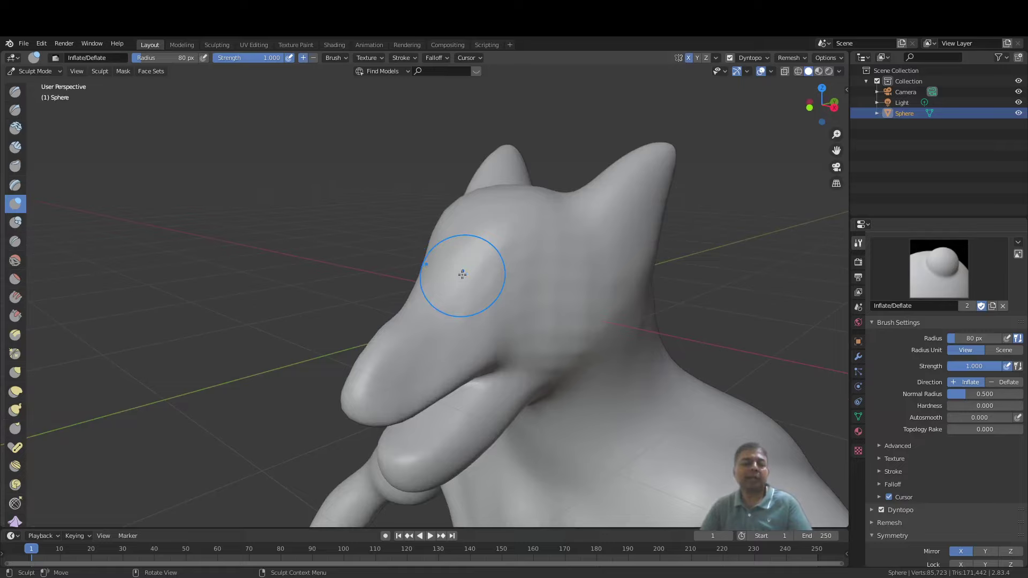
scroll(463, 274, "up", 2)
mouse_move(518, 230)
left_mouse_down()
mouse_move(537, 202)
mouse_move(557, 202)
mouse_move(504, 236)
left_mouse_up()
Step: Extend the brow ridges inward toward the bridge of the snout and undo the last eye-socket stroke
mouse_move(505, 236)
middle_mouse_down()
mouse_move(631, 237)
mouse_move(544, 259)
middle_mouse_up()
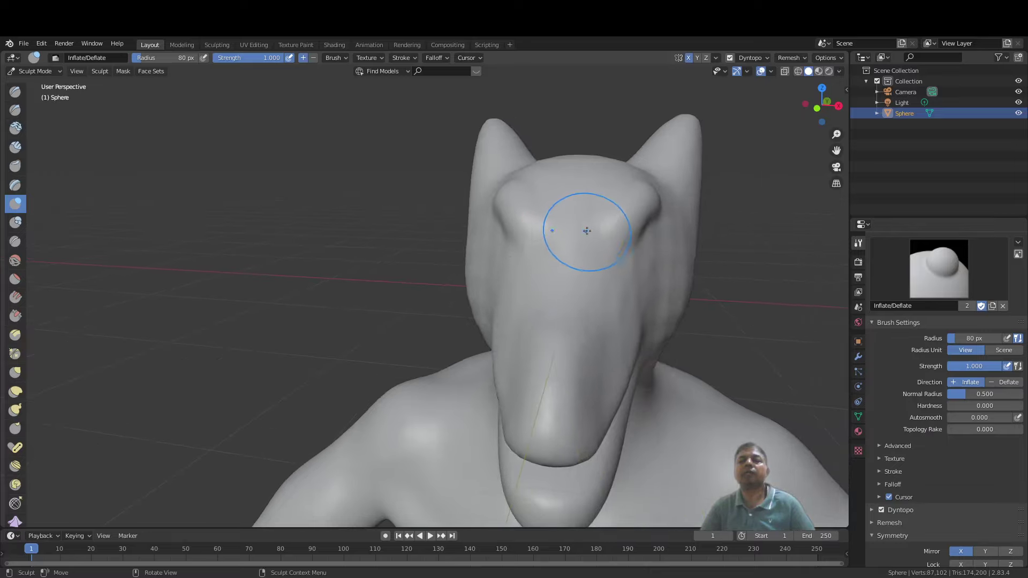
left_click_drag(587, 231, 613, 210)
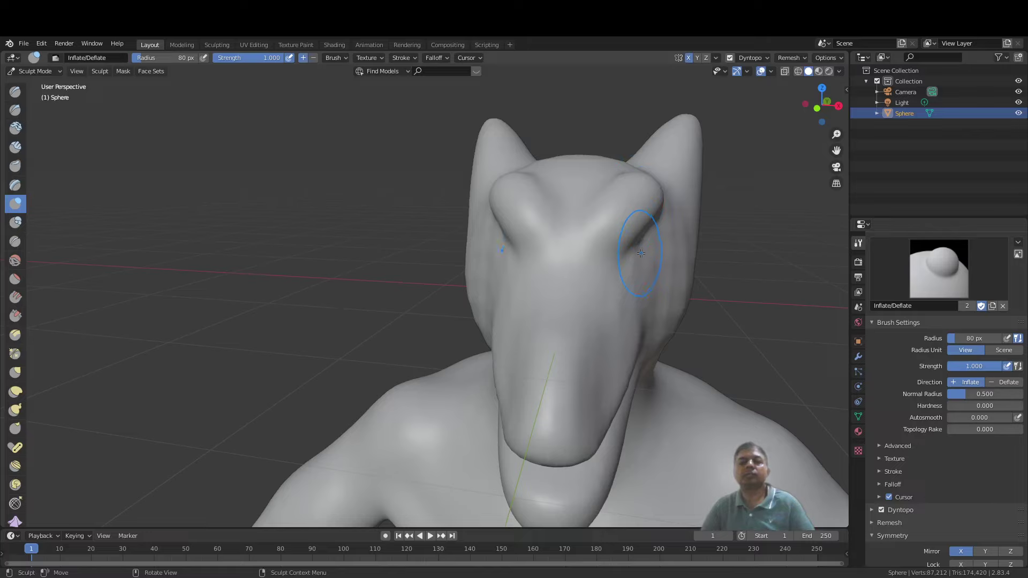
key("k")
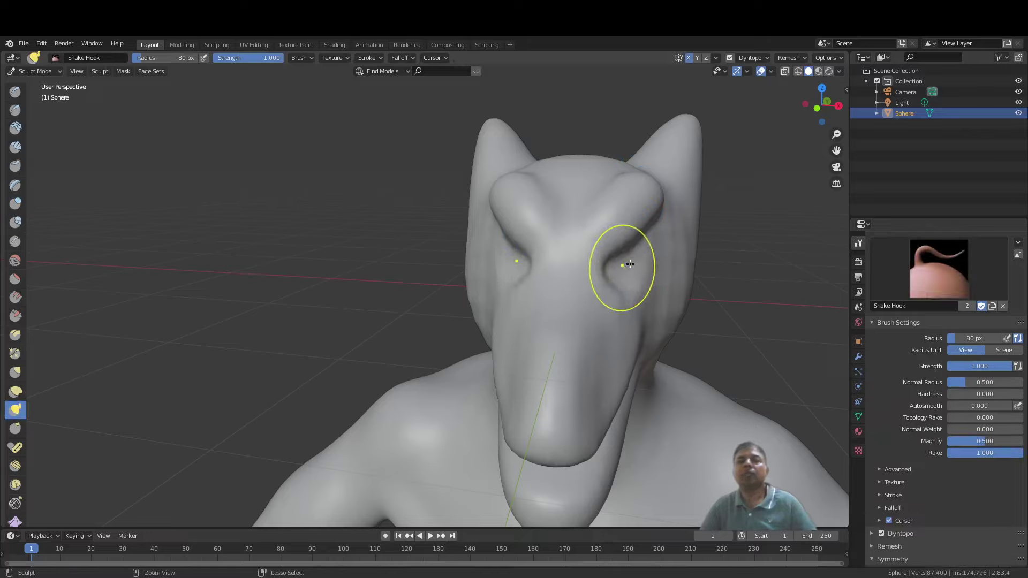
key("ctrl+z")
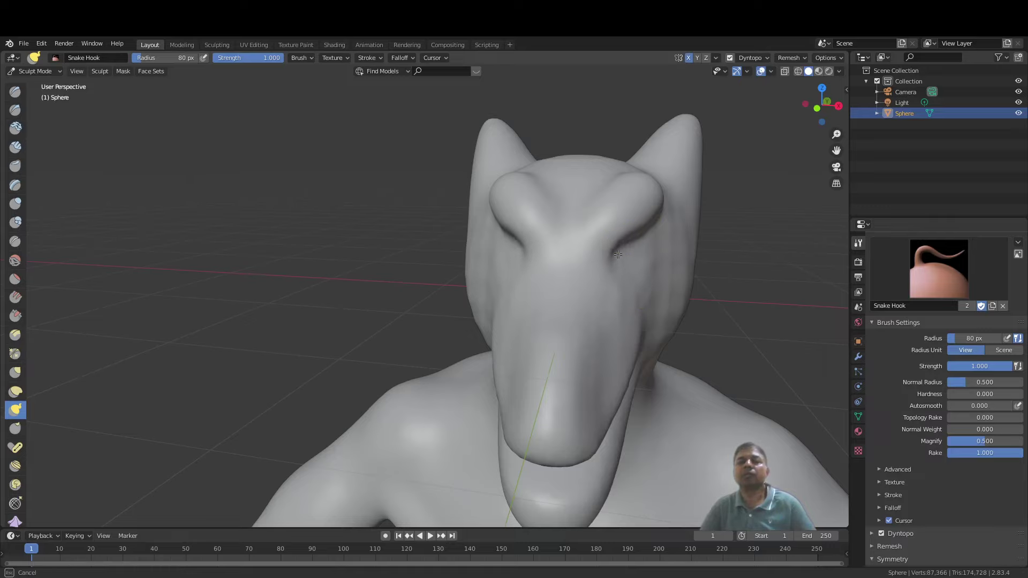
Step: Carve two mirrored nostrils into the tip of the snout using the Draw brush at a 55 px radius
scroll(615, 254, "down", 3)
middle_click_drag(568, 341, 522, 273, "shift")
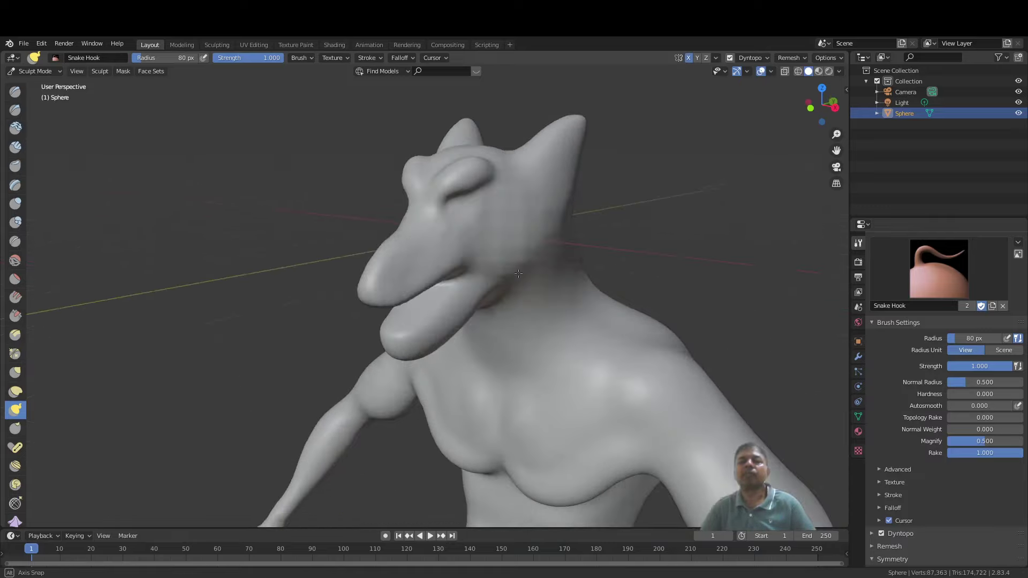
mouse_move(402, 235)
middle_mouse_down()
mouse_move(372, 227)
mouse_move(530, 236)
mouse_move(514, 259)
mouse_move(637, 257)
mouse_move(589, 267)
mouse_move(606, 264)
middle_mouse_up()
scroll(527, 236, "up", 3)
scroll(518, 261, "up", 1)
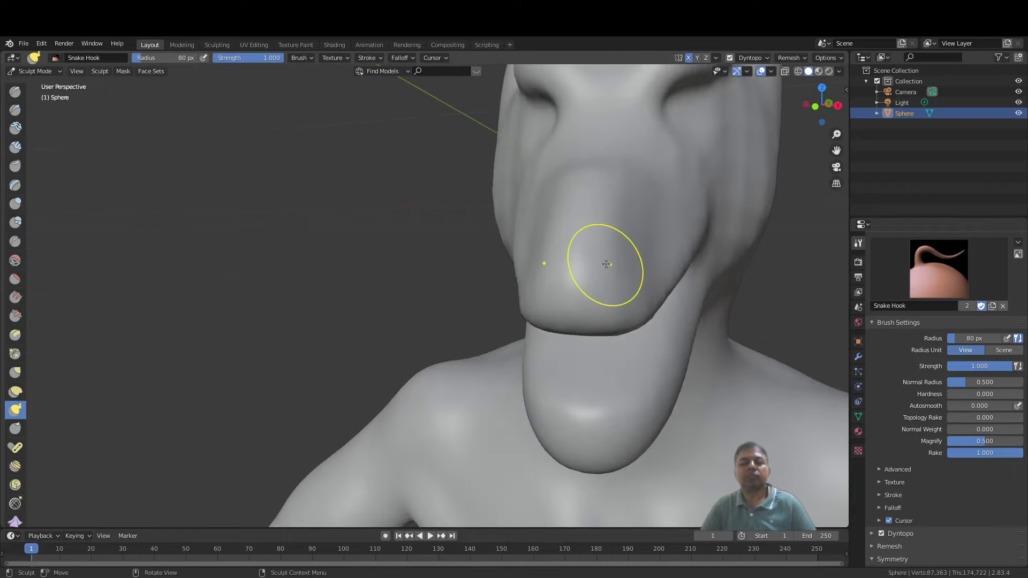
key("x")
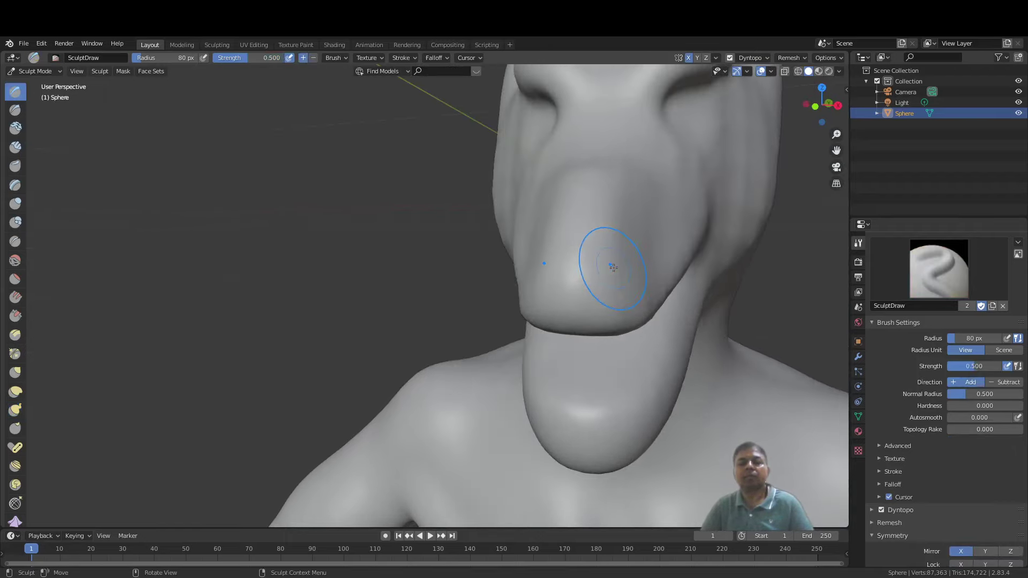
key("f")
left_click(601, 280)
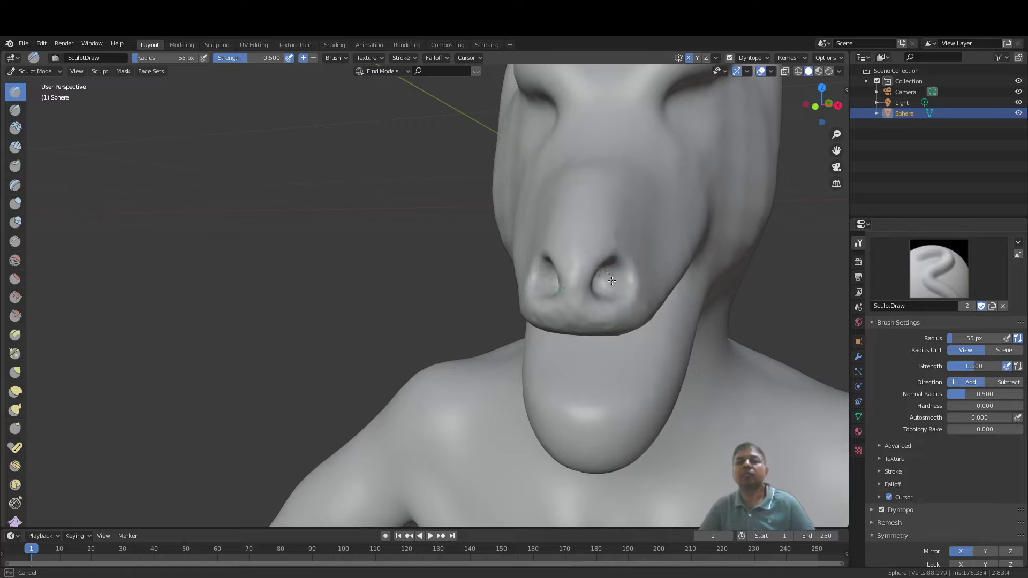
left_click_drag(609, 280, 605, 270)
Step: Build up a raised rim over the nostrils at the top of the snout tip with the Draw brush
scroll(604, 269, "down", 5)
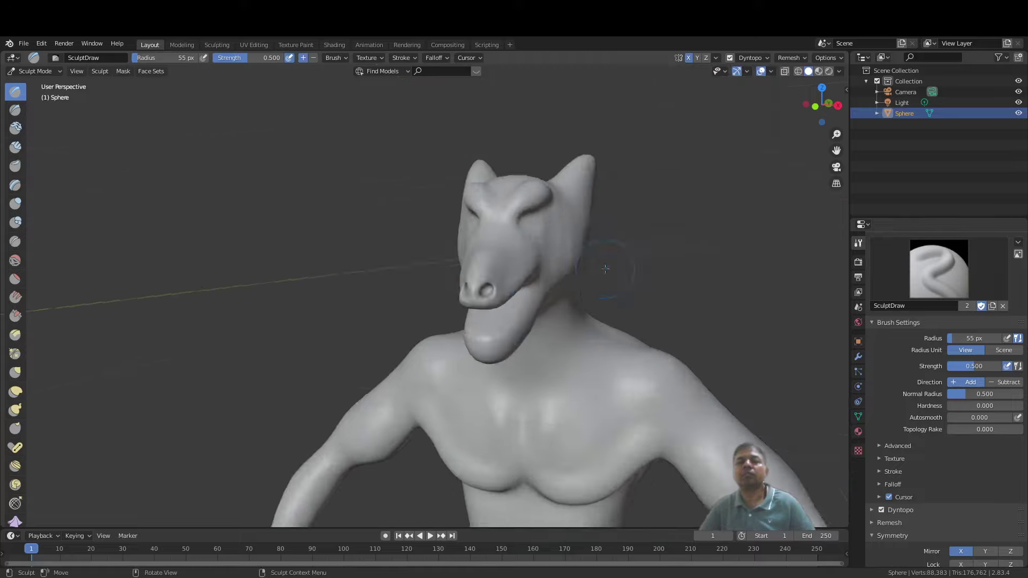
middle_click_drag(562, 265, 479, 256)
scroll(460, 249, "up", 1)
mouse_move(359, 252)
middle_mouse_down()
mouse_move(332, 249)
mouse_move(353, 280)
mouse_move(461, 285)
middle_mouse_up()
scroll(328, 247, "up", 6)
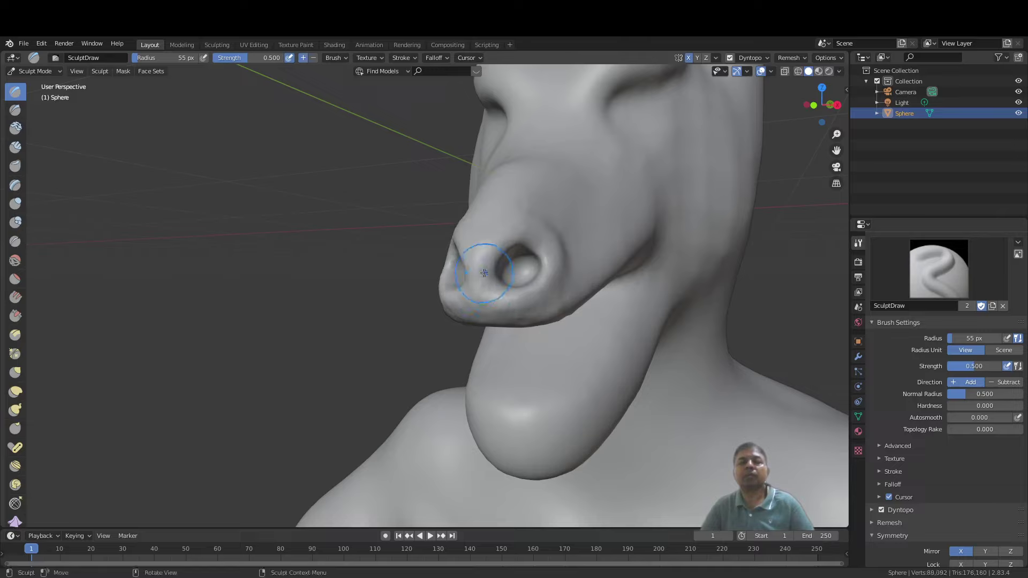
left_click_drag(511, 234, 492, 243)
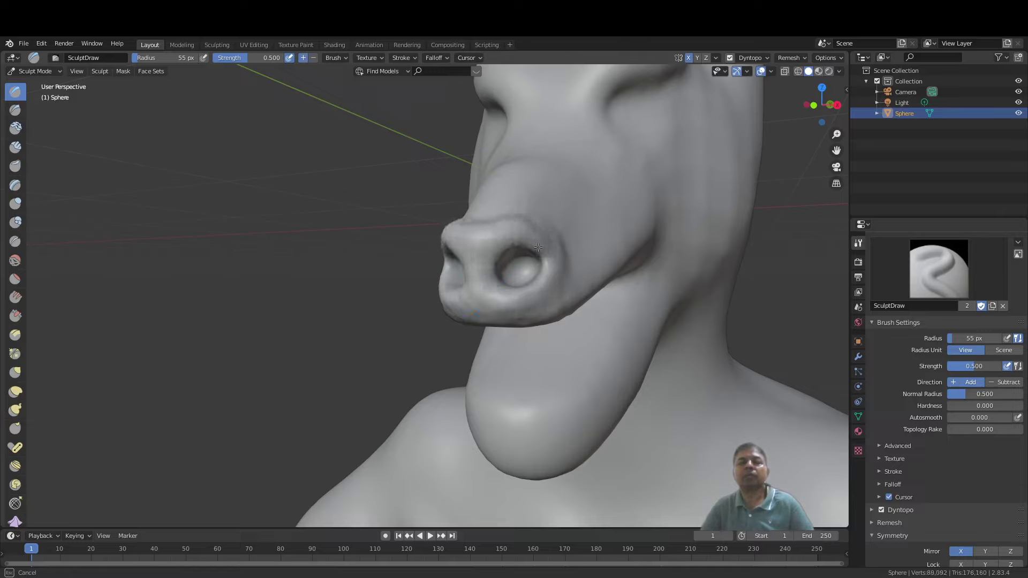
scroll(512, 296, "down", 5)
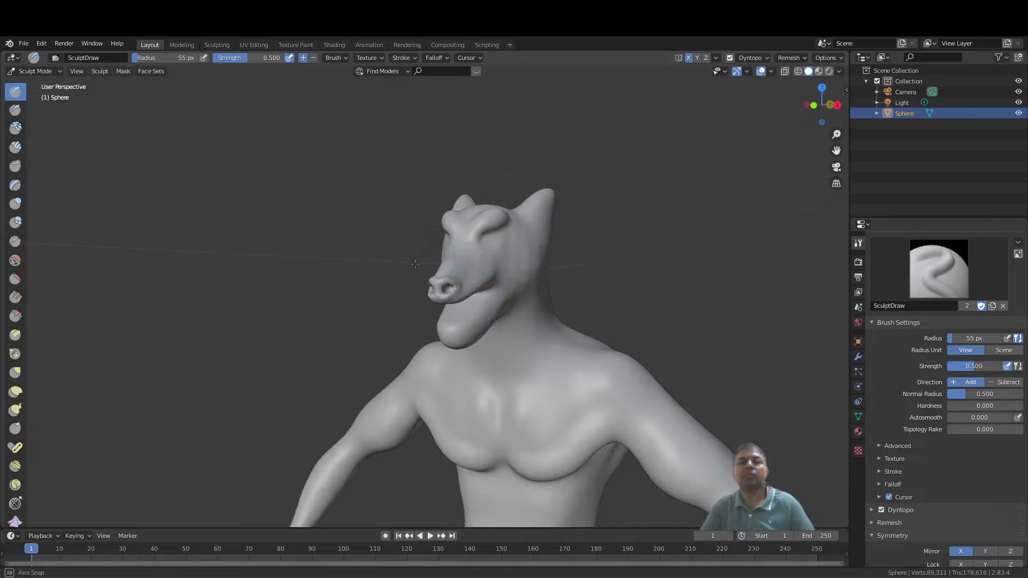
Step: Fill out the throat where the lower jaw meets the neck using the Inflate brush at a 159 px radius
middle_click_drag(512, 296, 371, 266)
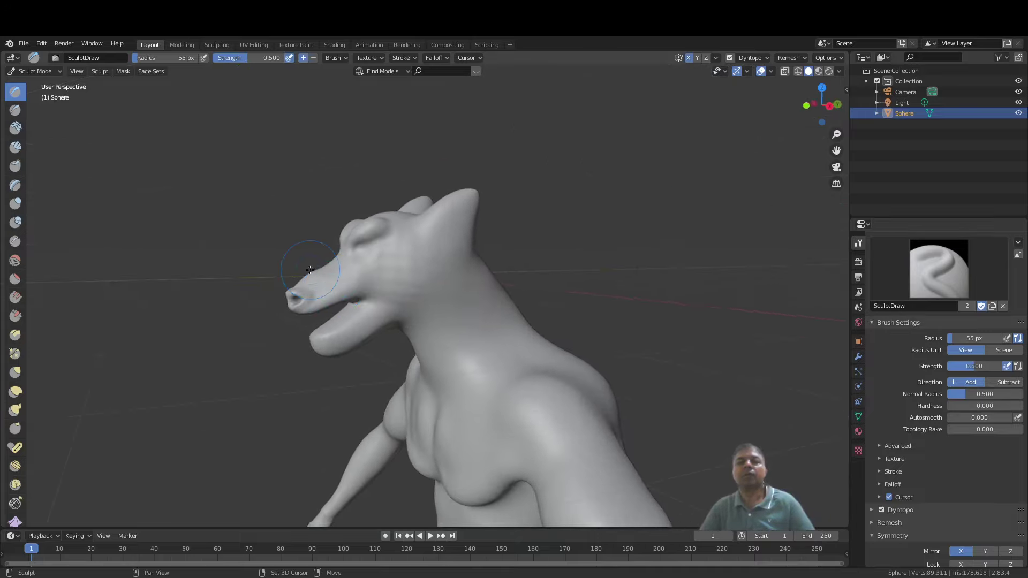
mouse_move(321, 309)
middle_mouse_down()
mouse_move(310, 275)
mouse_move(304, 310)
middle_mouse_up()
left_click_drag(303, 310, 301, 332)
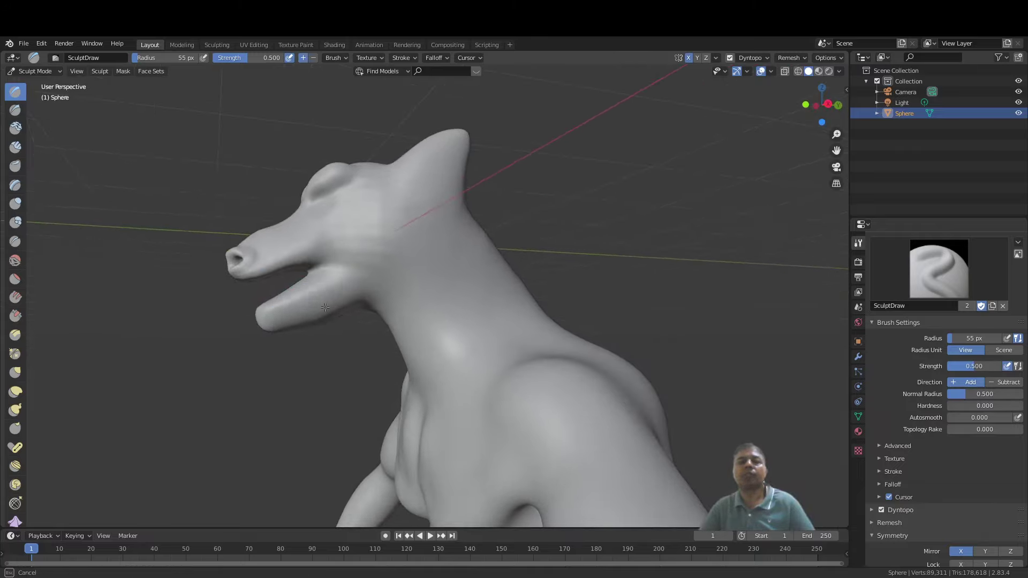
scroll(328, 301, "up", 2)
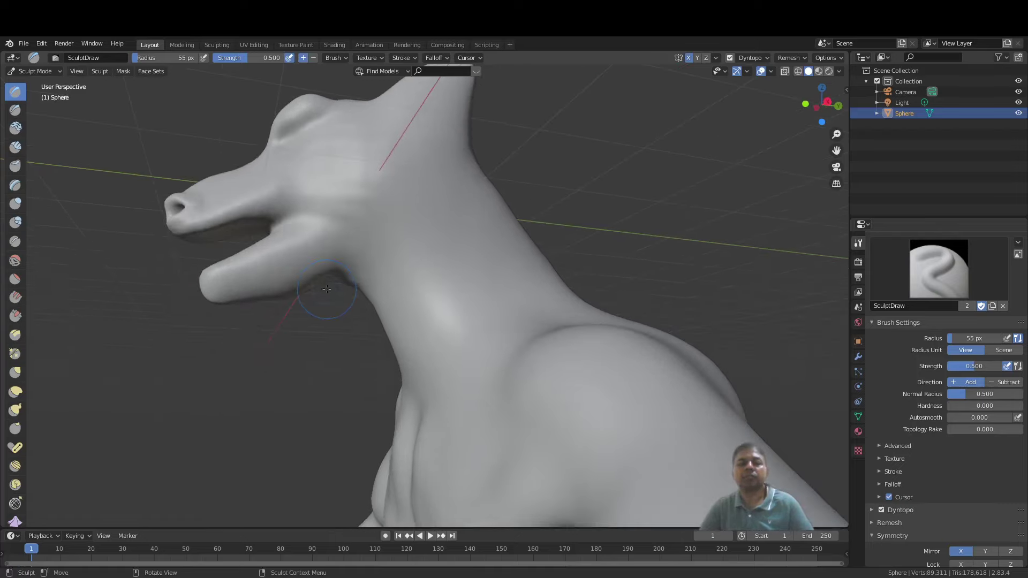
key("i")
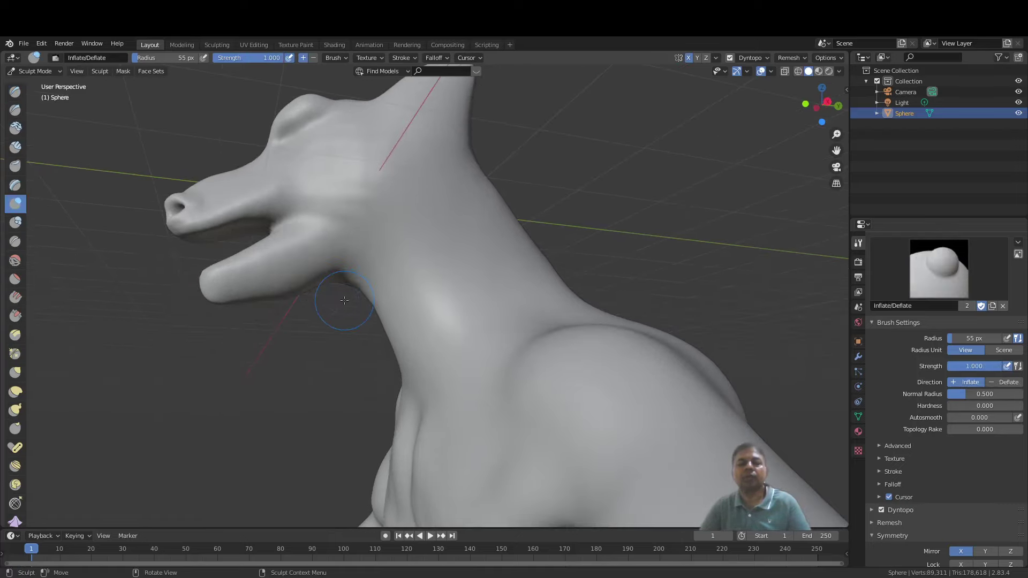
key("f")
left_click(400, 300)
middle_click_drag(400, 300, 409, 278)
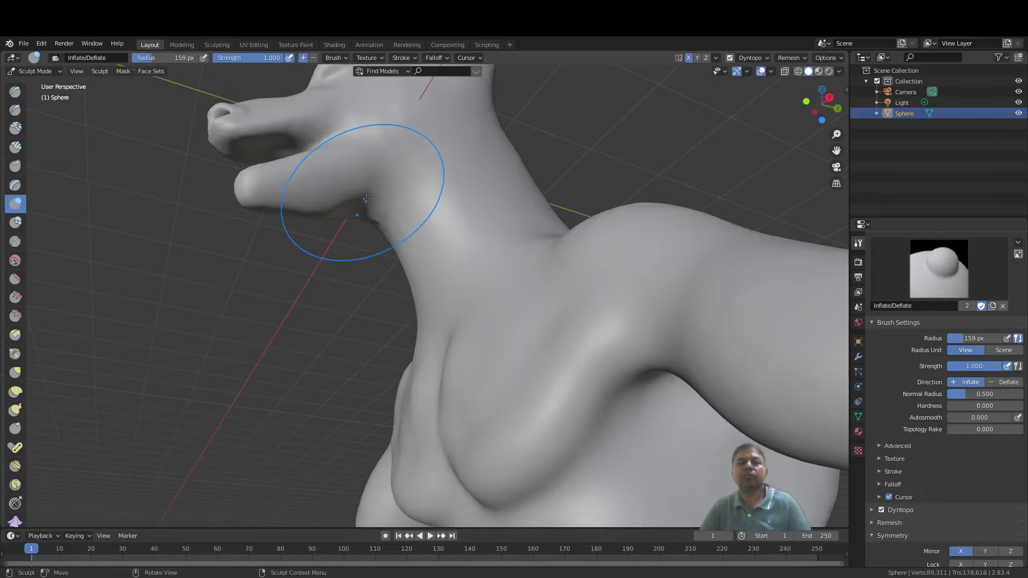
mouse_move(366, 199)
left_mouse_down()
mouse_move(343, 207)
mouse_move(384, 192)
mouse_move(387, 214)
left_mouse_up()
scroll(386, 215, "down", 4)
middle_click_drag(391, 255, 385, 282)
left_click_drag(386, 283, 398, 308)
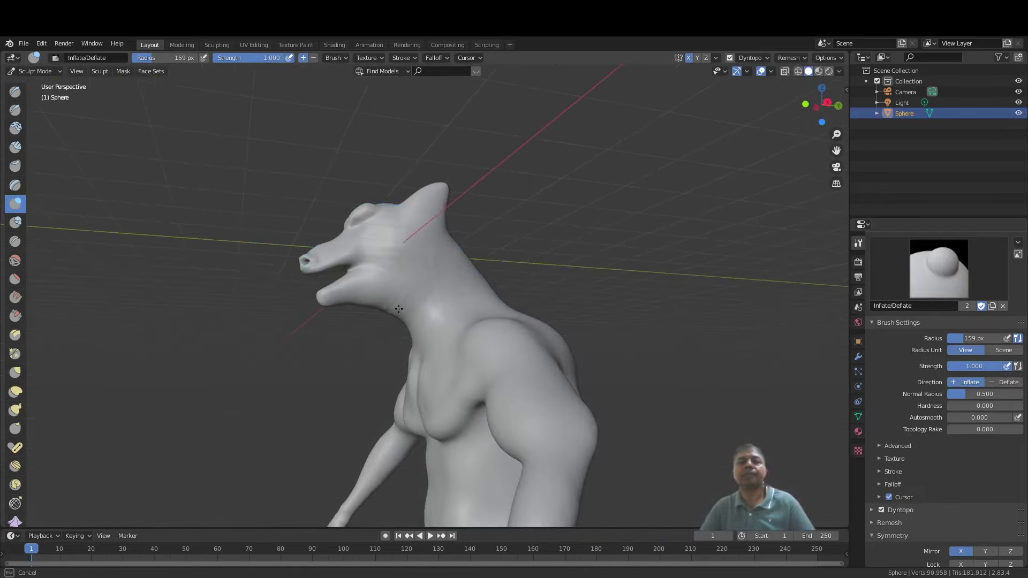
Step: Thicken the sides of the neck from below the ears down toward the shoulders with the Inflate brush
mouse_move(398, 308)
middle_mouse_down()
mouse_move(420, 308)
mouse_move(425, 324)
mouse_move(450, 278)
mouse_move(504, 236)
middle_mouse_up()
scroll(504, 227, "up", 3)
left_click_drag(505, 227, 502, 246)
middle_click_drag(562, 259, 493, 290)
mouse_move(394, 292)
left_mouse_down()
mouse_move(374, 385)
mouse_move(372, 369)
left_mouse_up()
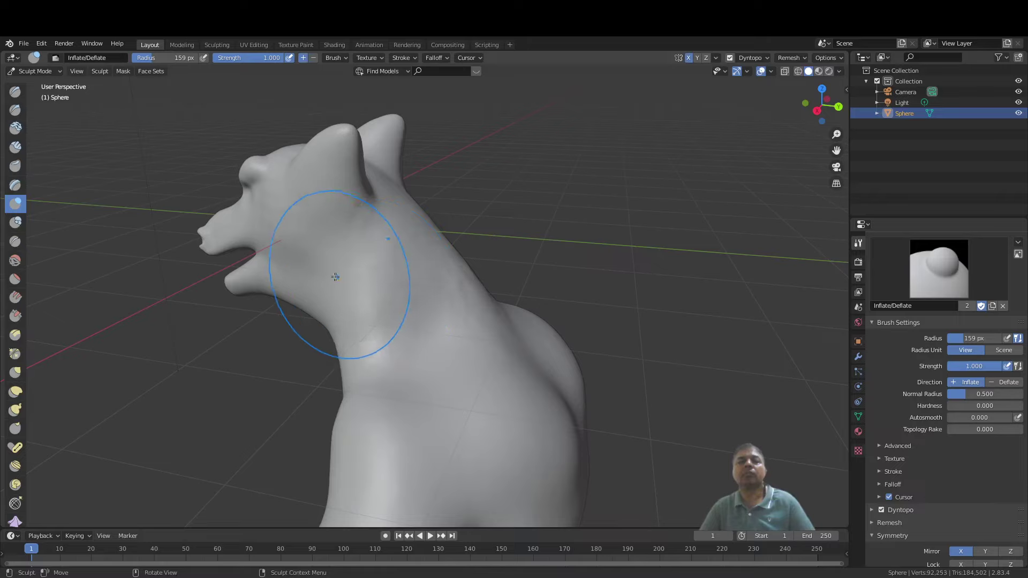
mouse_move(335, 276)
left_mouse_down()
mouse_move(362, 351)
mouse_move(429, 330)
left_mouse_up()
Step: Bulk up the back of the neck and the trapezius area leading into the upper back
scroll(428, 331, "down", 3)
mouse_move(428, 330)
middle_mouse_down()
mouse_move(172, 275)
mouse_move(140, 283)
middle_mouse_up()
scroll(335, 270, "up", 3)
middle_click_drag(335, 270, 432, 284)
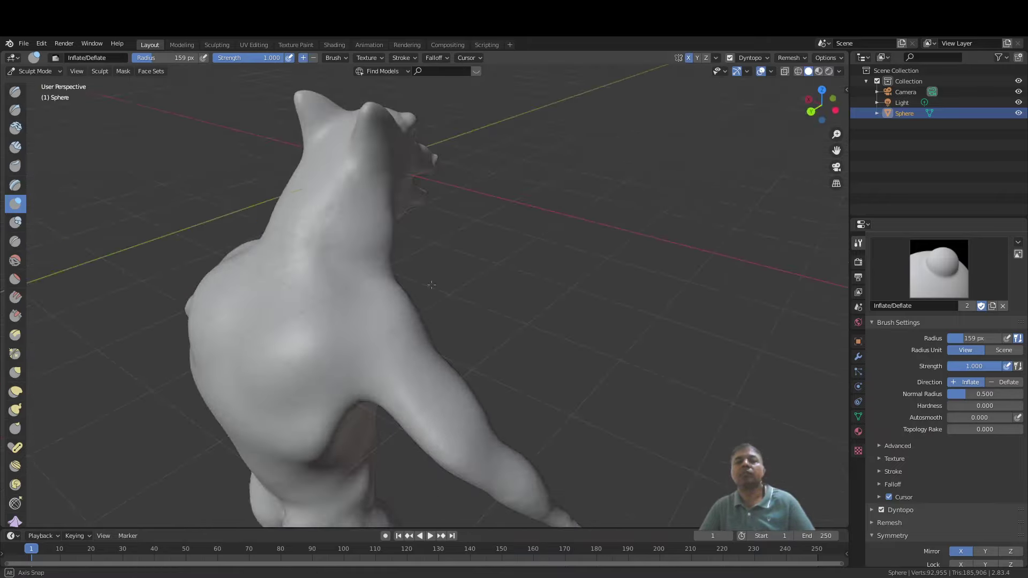
scroll(431, 282, "up", 2)
left_click_drag(345, 188, 333, 331)
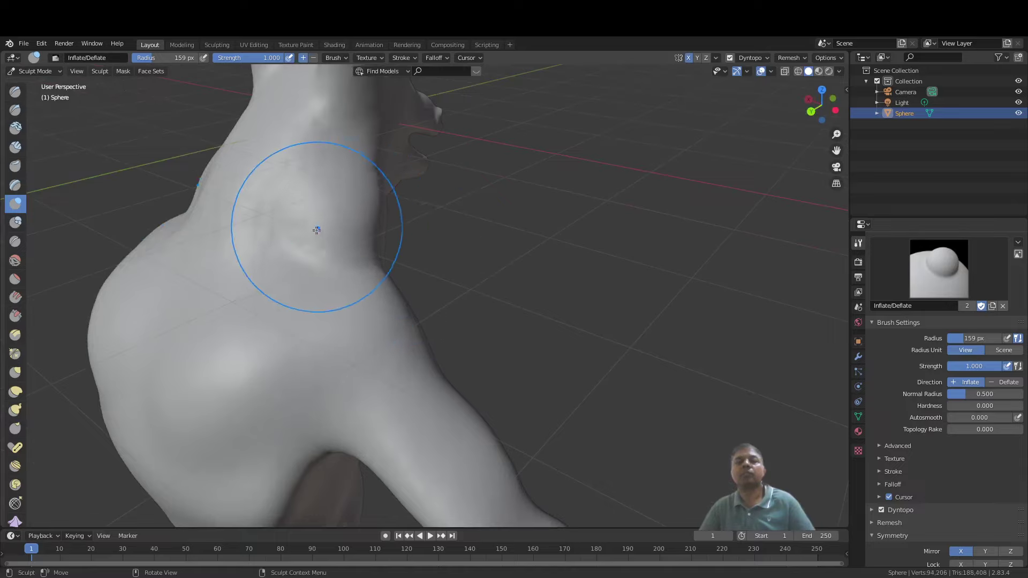
left_click_drag(316, 230, 337, 273)
Step: Round out the shoulder and the top of the upper arm with the Inflate brush
scroll(337, 273, "down", 5)
mouse_move(338, 273)
middle_mouse_down()
mouse_move(289, 243)
mouse_move(206, 223)
mouse_move(164, 228)
mouse_move(375, 241)
middle_mouse_up()
scroll(390, 241, "up", 4)
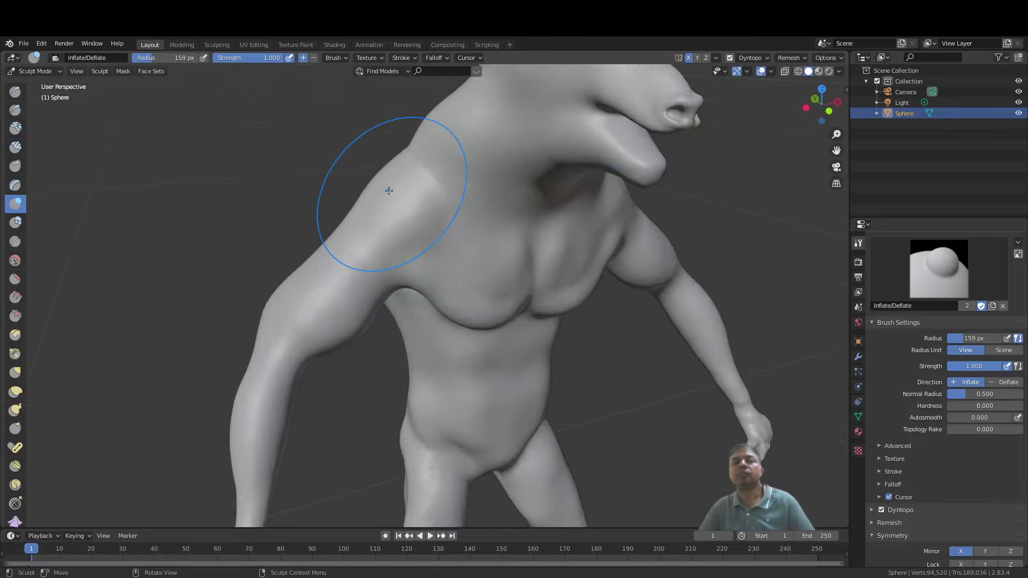
mouse_move(389, 190)
left_mouse_down()
mouse_move(392, 178)
mouse_move(378, 206)
left_mouse_up()
mouse_move(401, 182)
left_mouse_down()
mouse_move(420, 174)
mouse_move(405, 217)
mouse_move(356, 240)
left_mouse_up()
scroll(374, 229, "down", 4)
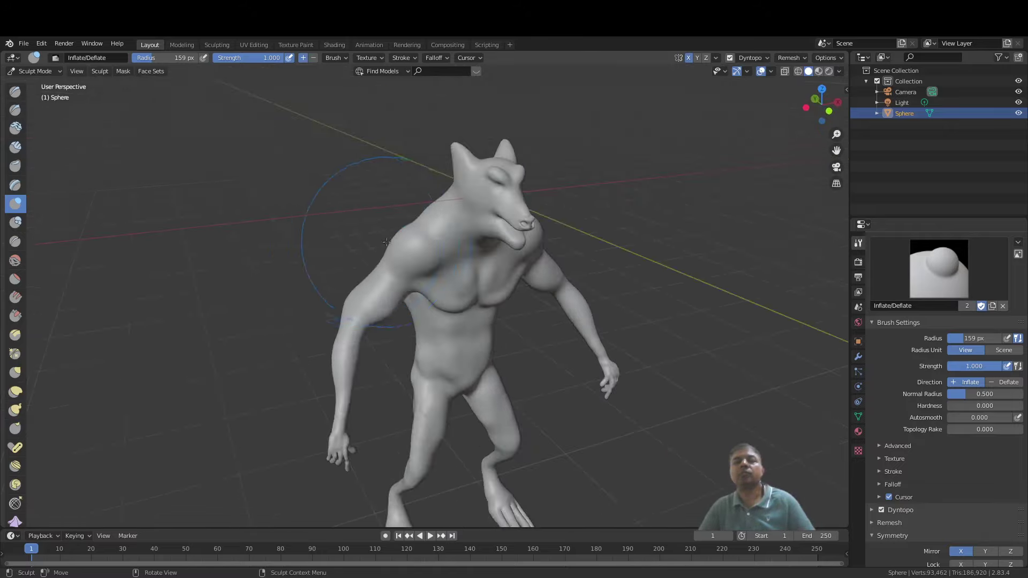
Step: Enlarge the chest muscles from the front and carry the volume across to the upper arms
middle_click_drag(442, 246, 403, 231)
mouse_move(567, 233)
left_mouse_down()
mouse_move(556, 230)
mouse_move(548, 250)
left_mouse_up()
middle_click_drag(549, 362, 534, 316)
scroll(545, 296, "up", 5)
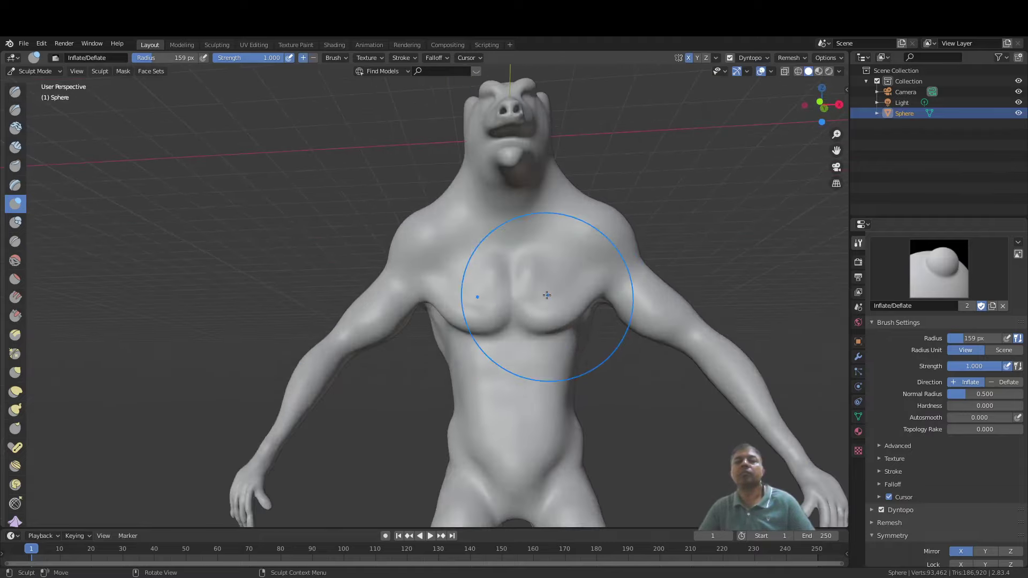
mouse_move(552, 294)
left_mouse_down()
mouse_move(663, 300)
mouse_move(721, 266)
mouse_move(706, 294)
left_mouse_up()
Step: Inflate the side of the torso below the armpit to widen the upper body above the waist
scroll(665, 367, "down", 4)
mouse_move(665, 367)
middle_mouse_down()
mouse_move(624, 264)
mouse_move(575, 299)
middle_mouse_up()
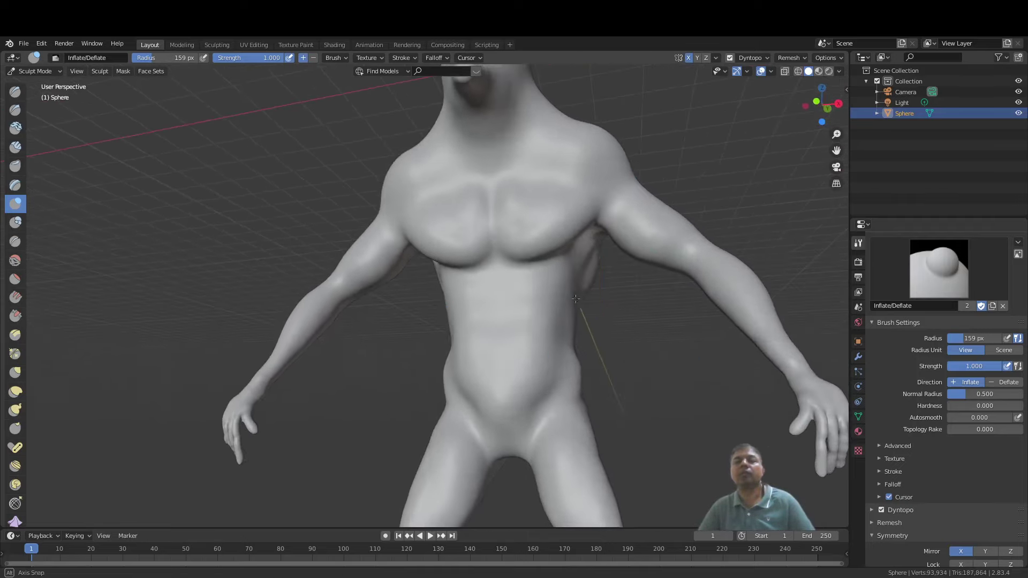
scroll(575, 299, "up", 1)
mouse_move(583, 273)
left_mouse_down()
mouse_move(622, 260)
mouse_move(616, 275)
left_mouse_up()
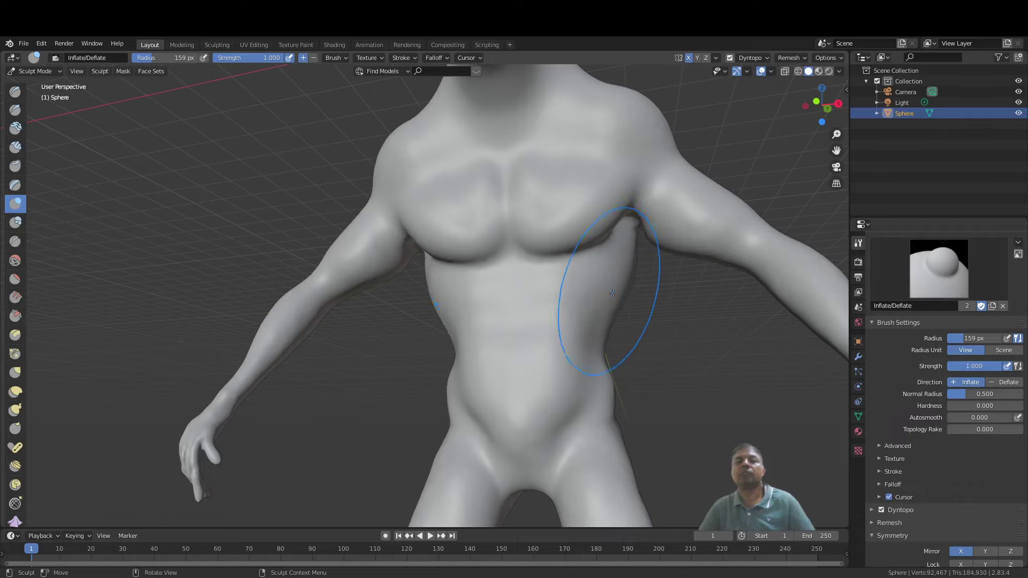
Step: Rework the arm from the elbow along the forearm from behind to give it more bulk
scroll(613, 292, "down", 4)
mouse_move(624, 317)
middle_mouse_down()
mouse_move(608, 305)
mouse_move(618, 338)
mouse_move(617, 326)
mouse_move(355, 328)
middle_mouse_up()
scroll(617, 326, "down", 3)
scroll(356, 328, "up", 3)
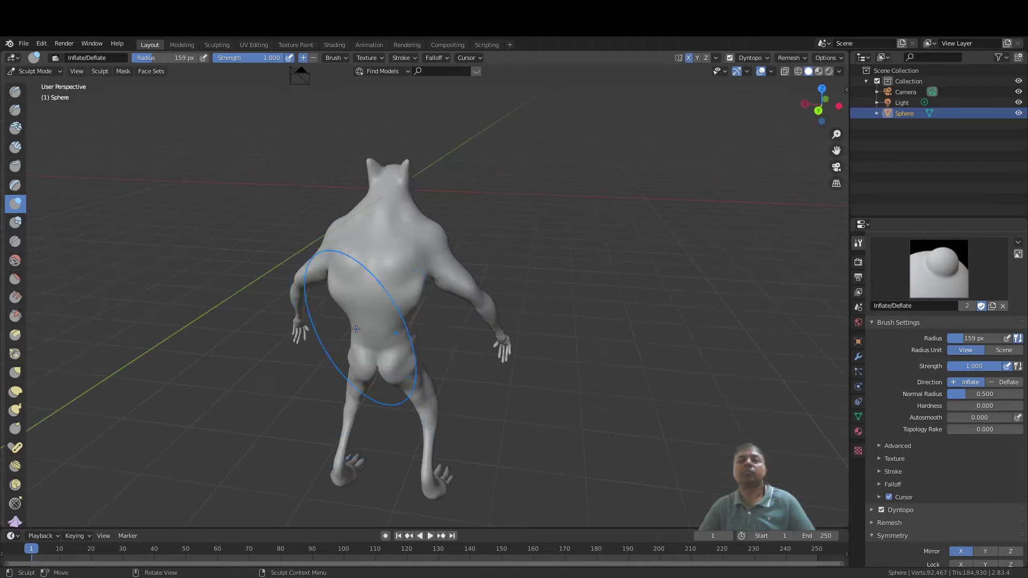
scroll(390, 264, "up", 3)
middle_click_drag(390, 264, 435, 252)
scroll(435, 252, "up", 4)
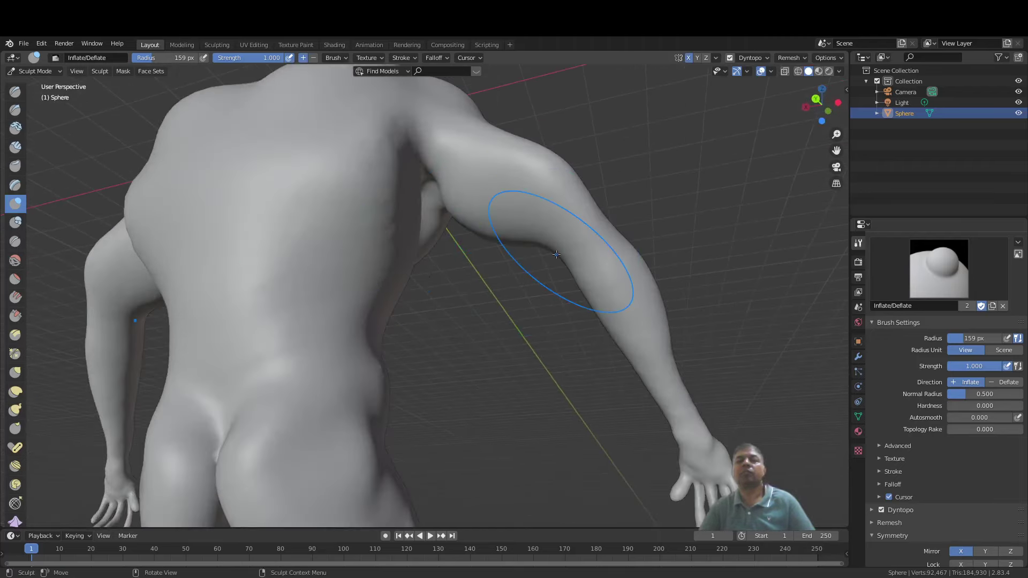
mouse_move(556, 254)
left_mouse_down()
mouse_move(590, 254)
mouse_move(605, 284)
mouse_move(660, 324)
mouse_move(666, 353)
left_mouse_up()
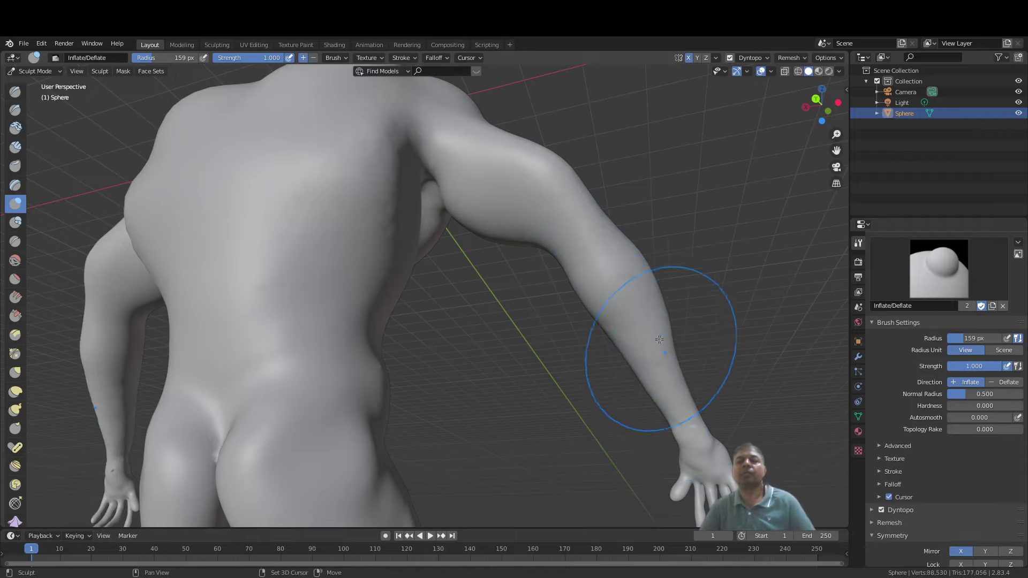
Step: Carve a curved jawline groove from below the ear to under the jaw using the Draw brush at a 40 px radius
scroll(659, 339, "down", 5)
mouse_move(659, 339)
middle_mouse_down()
mouse_move(430, 292)
mouse_move(439, 251)
mouse_move(417, 207)
middle_mouse_up()
scroll(436, 218, "up", 5)
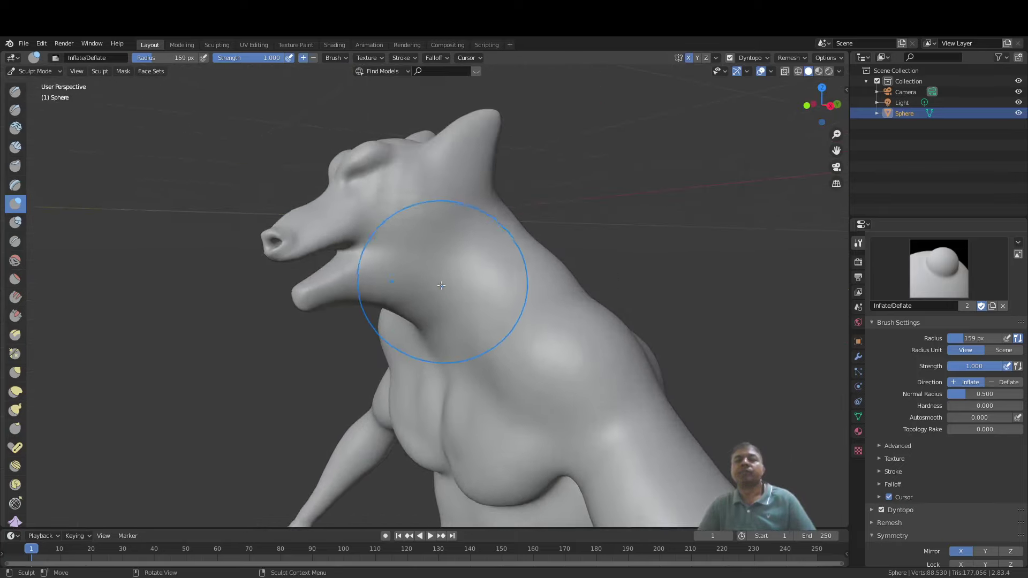
middle_click_drag(441, 286, 436, 293)
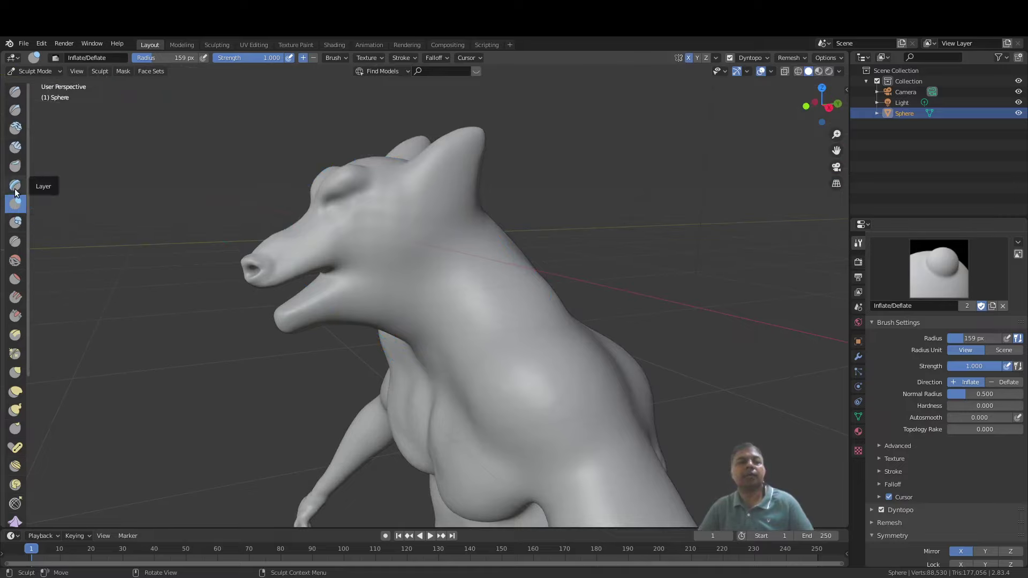
left_click(15, 242)
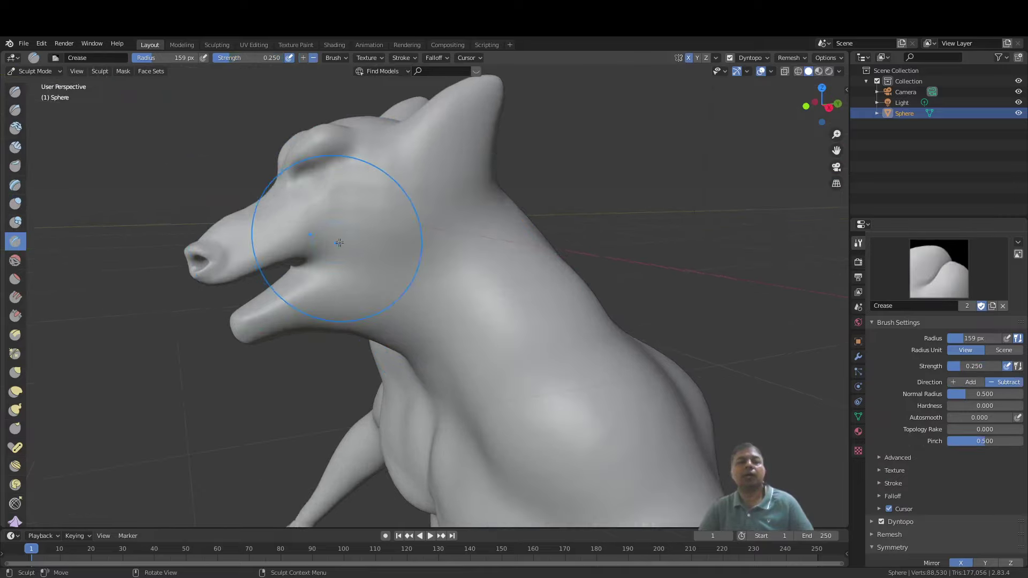
scroll(344, 298, "up", 2)
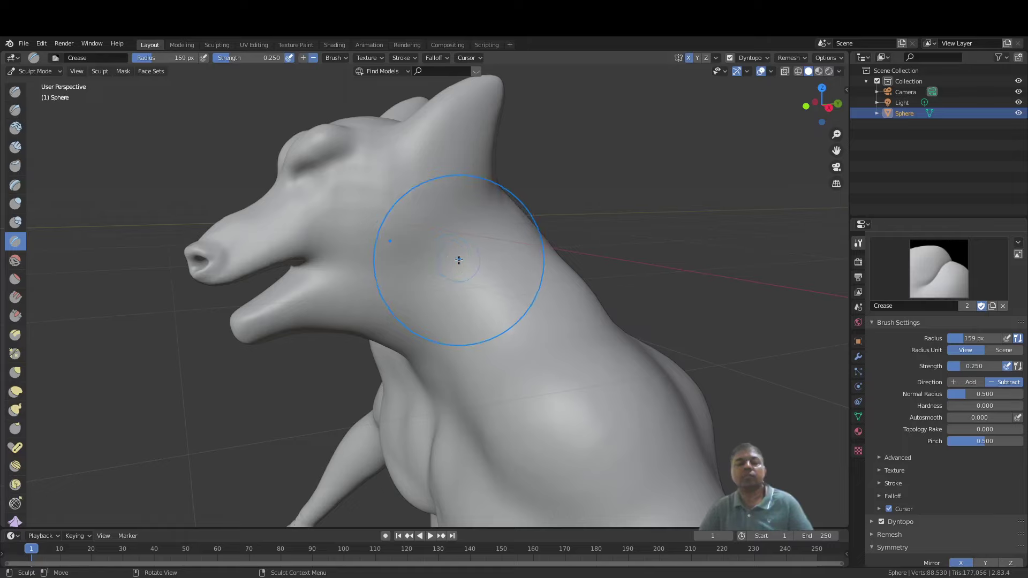
key("f")
left_click(396, 293)
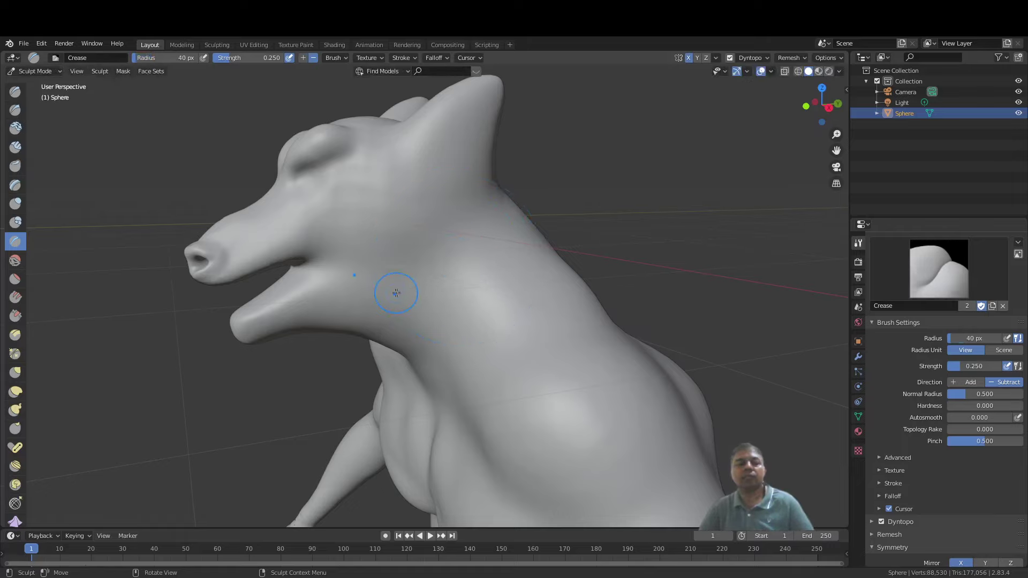
key("x")
mouse_move(424, 257)
left_mouse_down()
mouse_move(431, 249)
mouse_move(410, 308)
mouse_move(365, 337)
left_mouse_up()
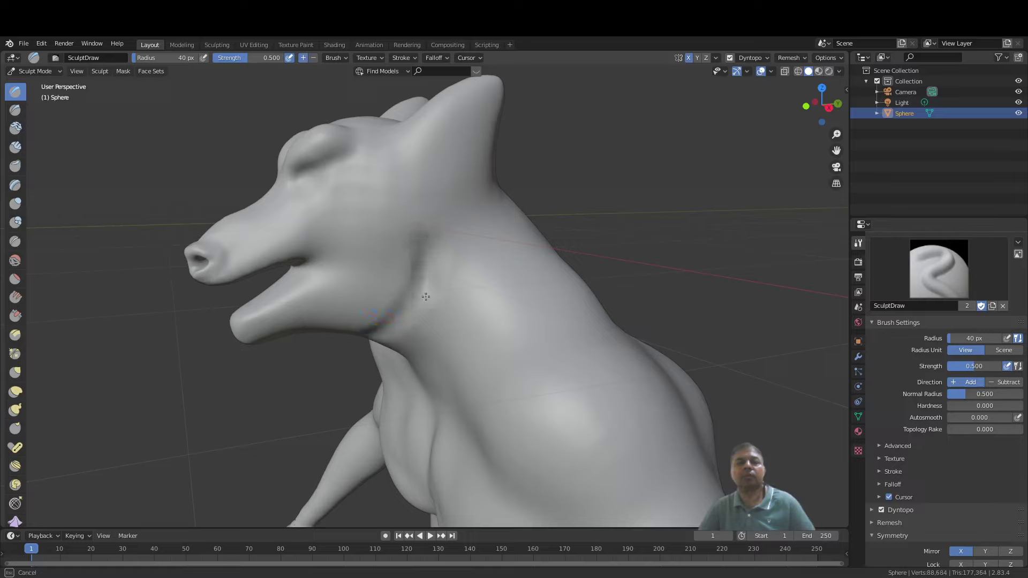
left_click_drag(426, 297, 393, 336)
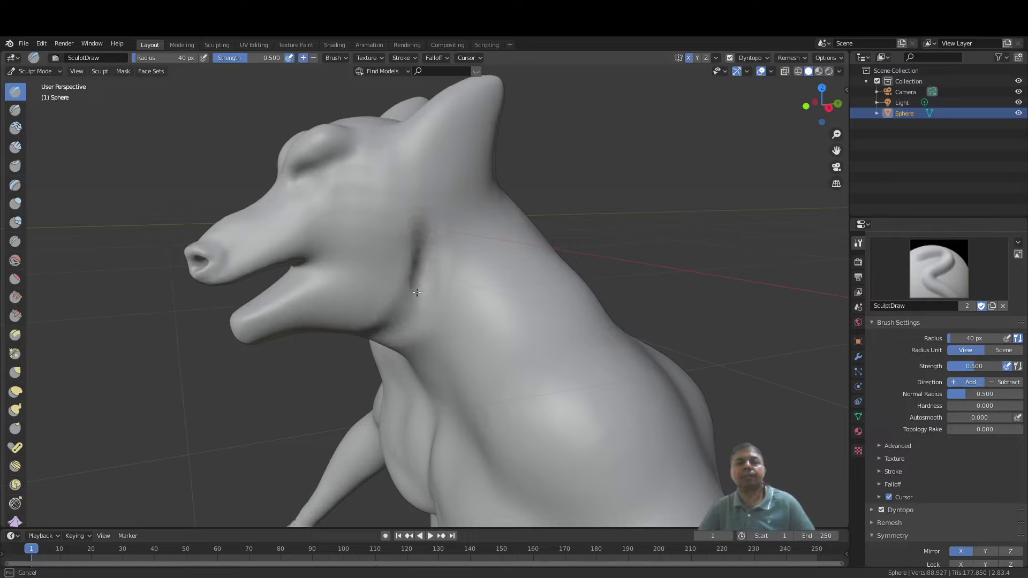
left_click_drag(414, 249, 407, 300)
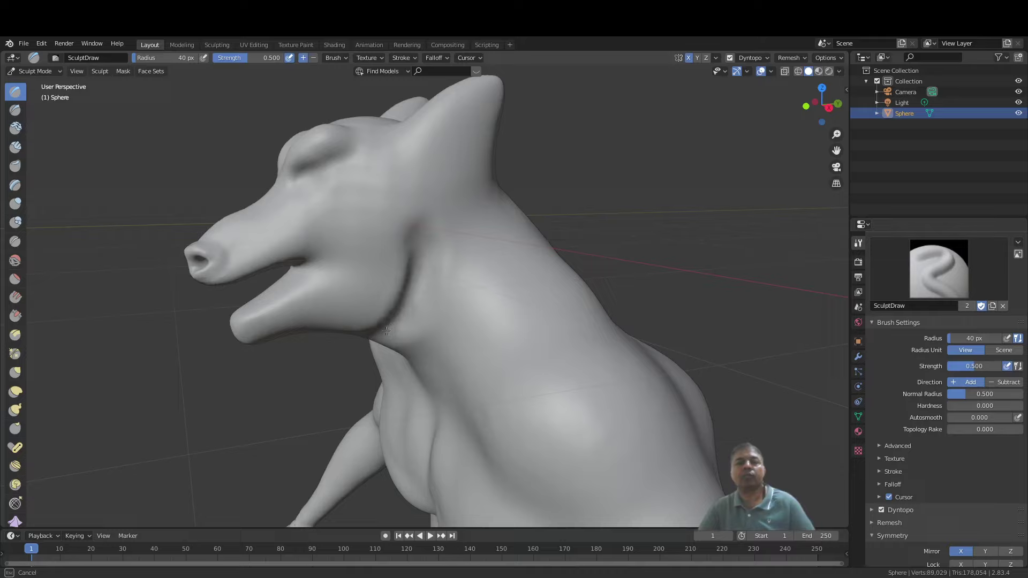
Step: Carve the hollow of the inner ear from its base to the tip with the Draw brush, and save the file
mouse_move(426, 142)
left_mouse_down()
mouse_move(433, 136)
mouse_move(447, 155)
mouse_move(473, 112)
mouse_move(449, 127)
mouse_move(460, 156)
mouse_move(450, 165)
mouse_move(440, 144)
mouse_move(466, 104)
left_mouse_up()
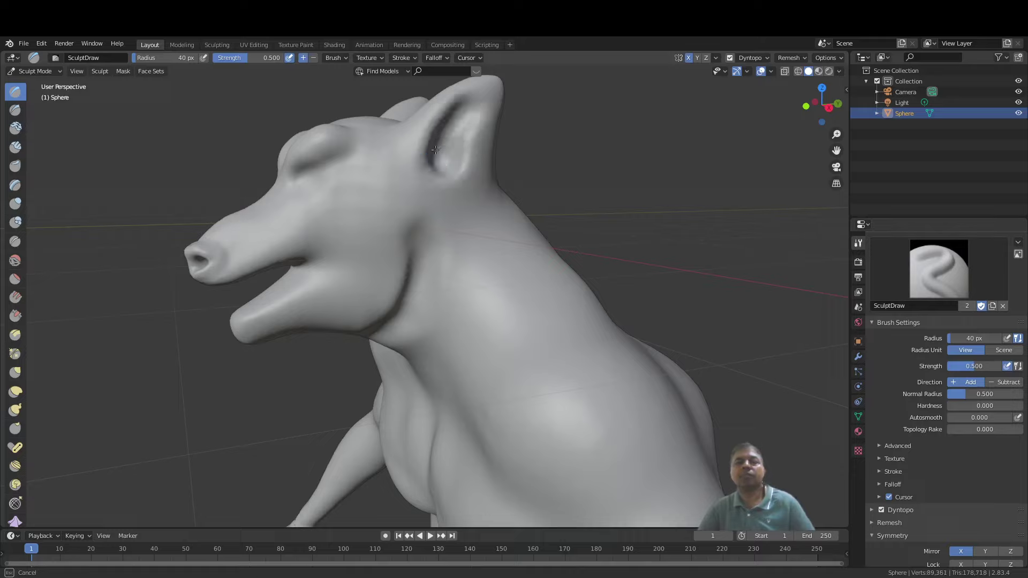
mouse_move(426, 142)
left_mouse_down()
mouse_move(438, 161)
mouse_move(447, 129)
left_mouse_up()
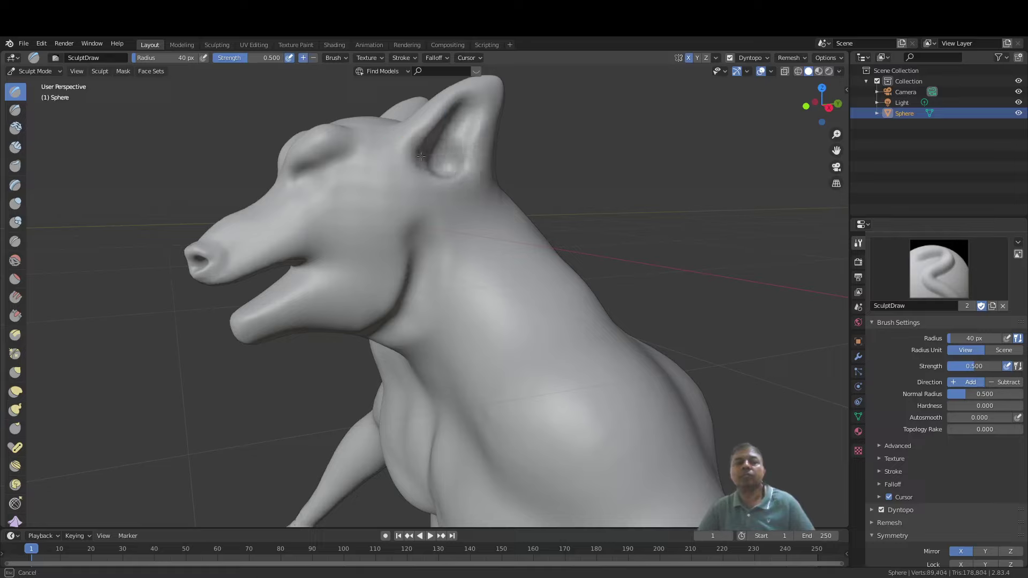
left_click_drag(441, 173, 486, 95)
scroll(471, 172, "down", 6)
mouse_move(465, 184)
middle_mouse_down()
mouse_move(580, 177)
mouse_move(460, 172)
mouse_move(535, 150)
mouse_move(700, 130)
mouse_move(610, 180)
mouse_move(578, 178)
mouse_move(570, 240)
mouse_move(631, 245)
mouse_move(523, 222)
mouse_move(507, 242)
mouse_move(524, 255)
mouse_move(498, 234)
middle_mouse_up()
scroll(578, 178, "down", 3)
key("ctrl+s")
Step: Smooth out the small pits on the wrist just above the hand
scroll(509, 241, "up", 4)
scroll(498, 233, "up", 4)
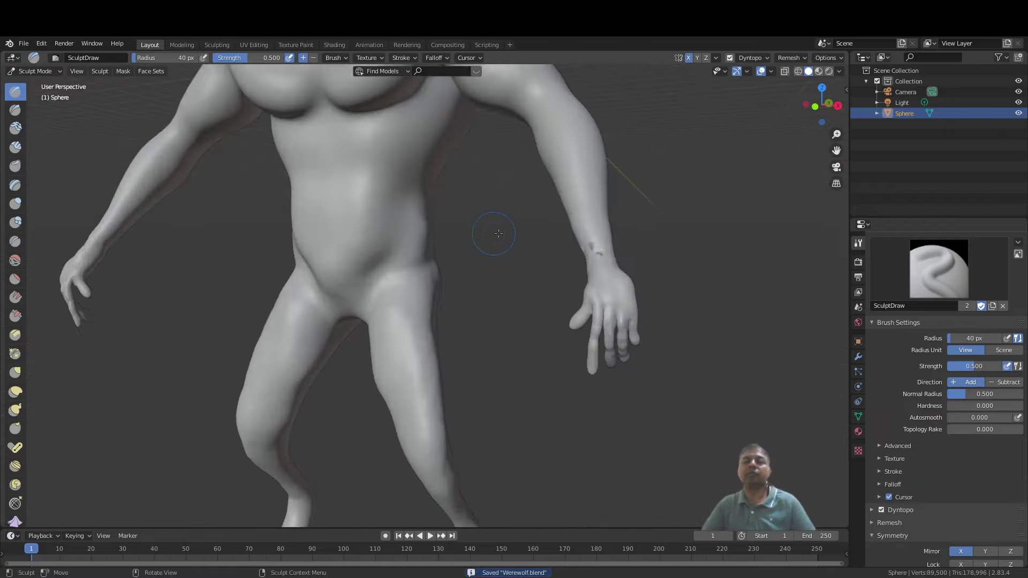
scroll(575, 236, "up", 1)
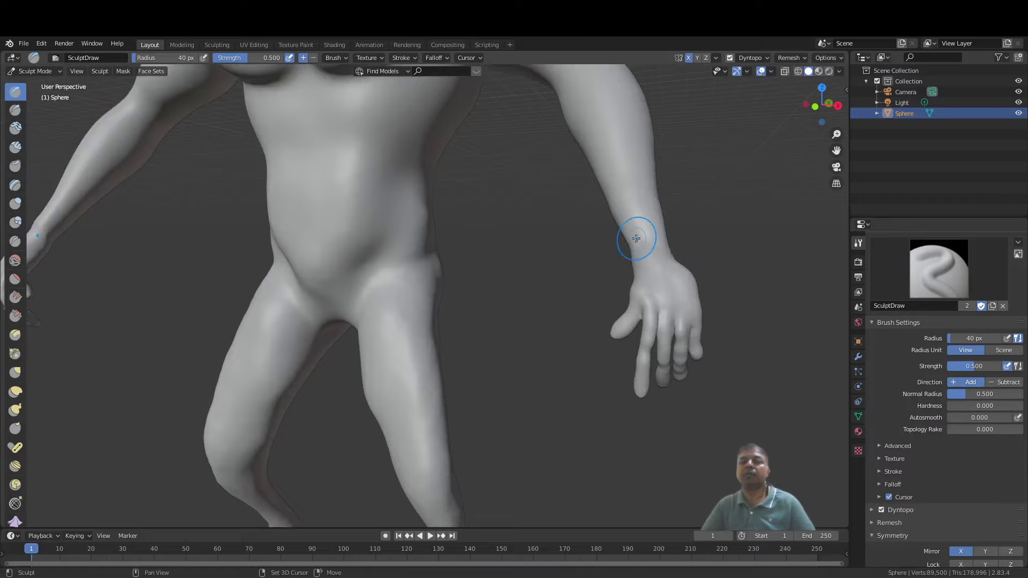
middle_click_drag(733, 309, 728, 313)
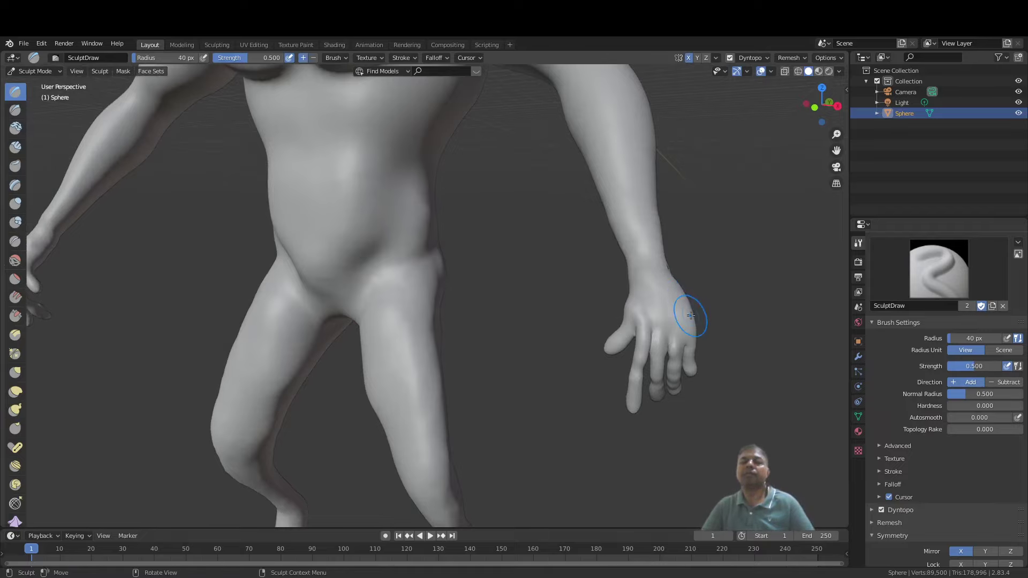
scroll(690, 315, "down", 3)
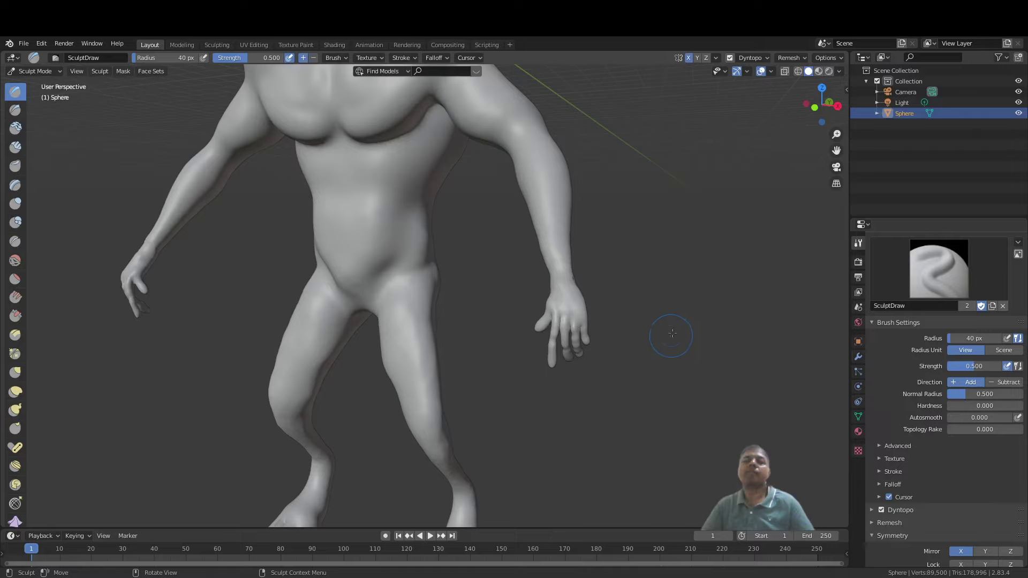
scroll(672, 333, "down", 5)
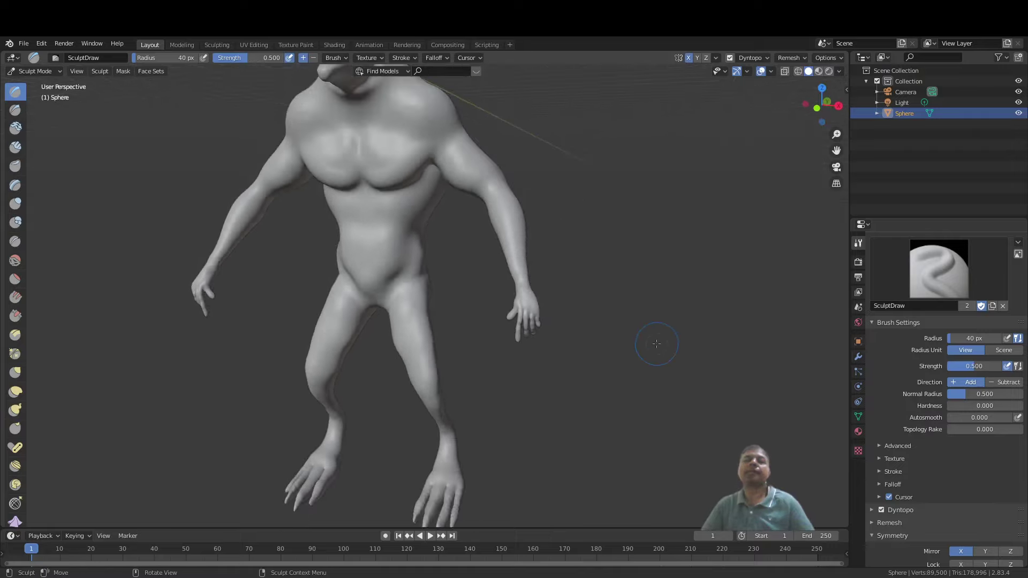
Step: Pull the tip of the outlying finger inward toward the others using the Snake Hook brush at a 98 px radius
mouse_move(656, 343)
middle_mouse_down()
mouse_move(687, 309)
mouse_move(492, 153)
mouse_move(470, 97)
mouse_move(609, 299)
mouse_move(649, 322)
mouse_move(333, 355)
mouse_move(344, 412)
middle_mouse_up()
scroll(648, 322, "up", 3)
scroll(334, 354, "up", 2)
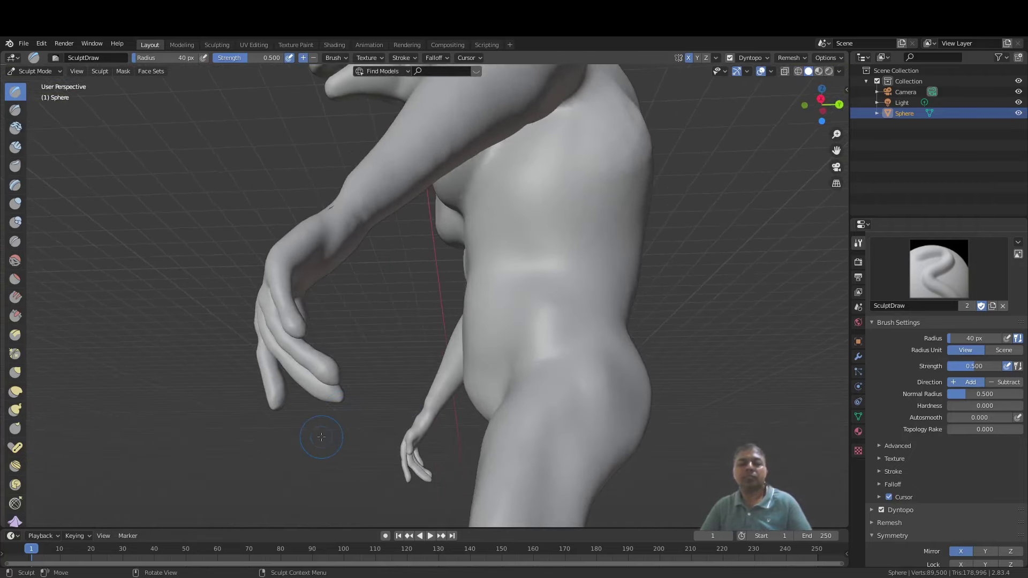
key("k")
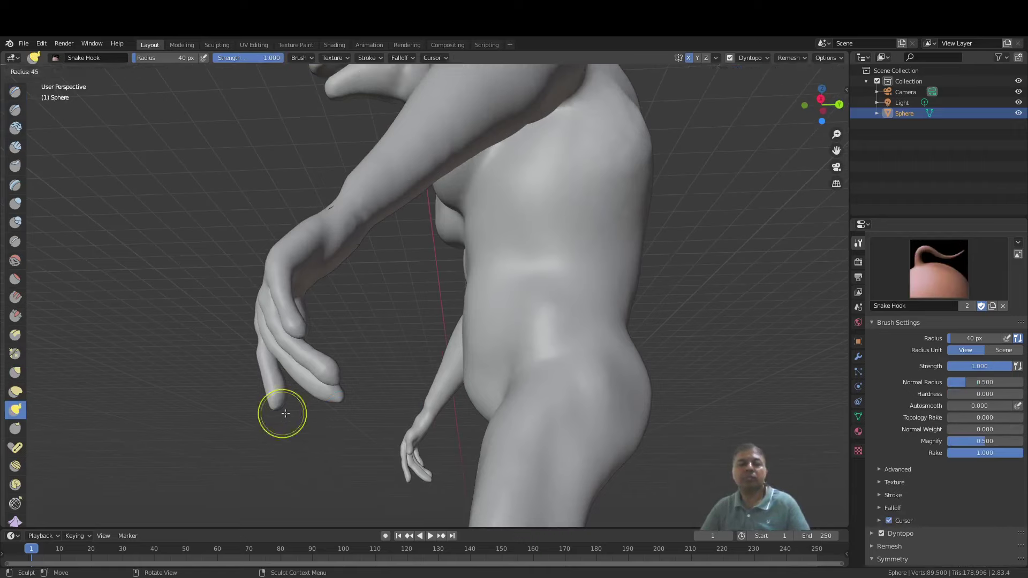
key("f")
mouse_move(282, 410)
left_mouse_down()
mouse_move(307, 409)
mouse_move(298, 412)
left_mouse_up()
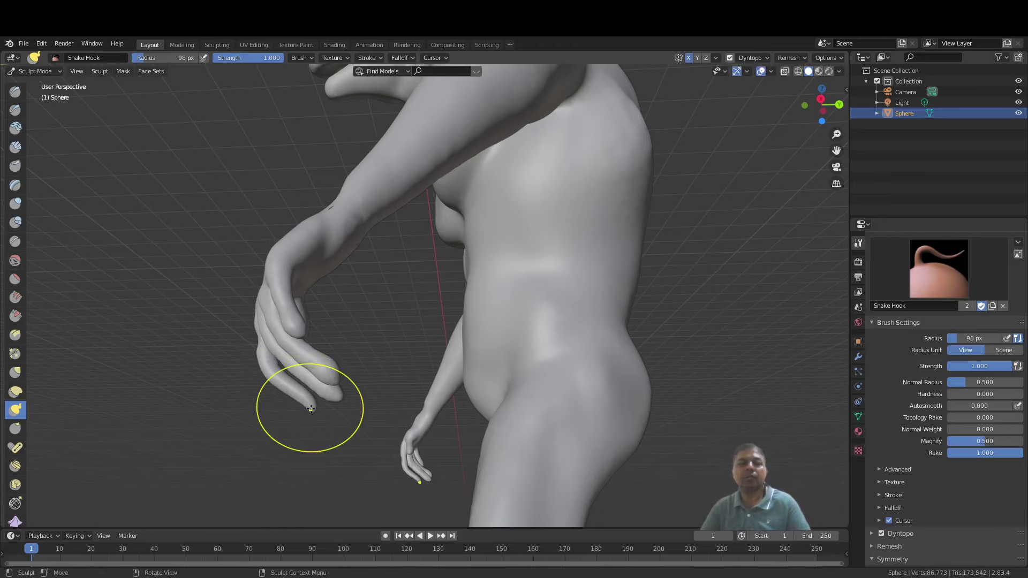
Step: Reshape the thumb side of the hand from the wrist to the thumb base using the Snake Hook brush
mouse_move(298, 413)
middle_mouse_down()
mouse_move(422, 384)
mouse_move(430, 367)
mouse_move(476, 379)
mouse_move(480, 391)
mouse_move(443, 306)
middle_mouse_up()
scroll(440, 367, "down", 6)
scroll(488, 385, "up", 8)
scroll(443, 308, "up", 4)
mouse_move(474, 363)
left_mouse_down()
mouse_move(458, 367)
mouse_move(456, 394)
mouse_move(467, 284)
left_mouse_up()
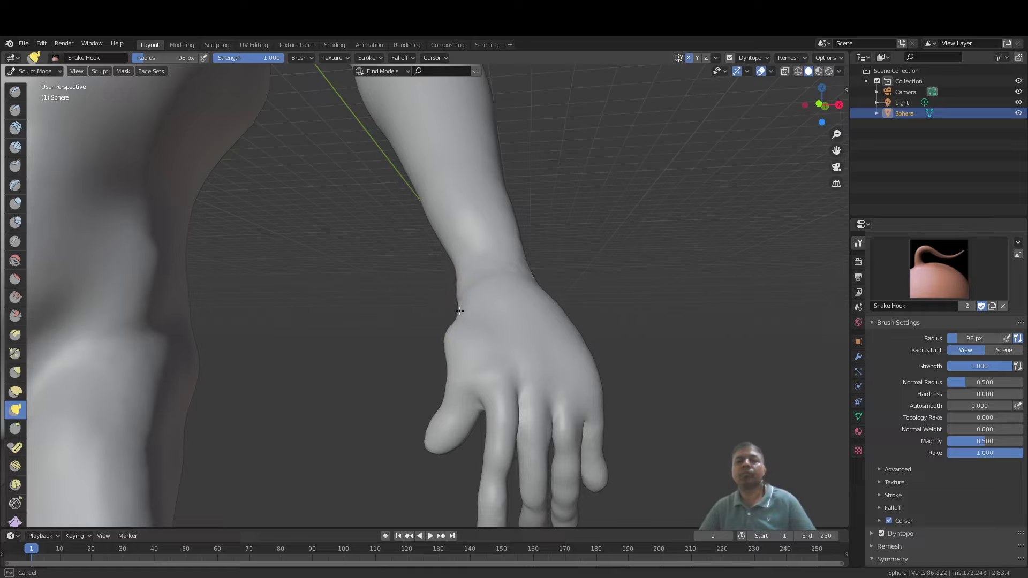
left_click_drag(461, 316, 458, 315)
left_click_drag(449, 378, 461, 368)
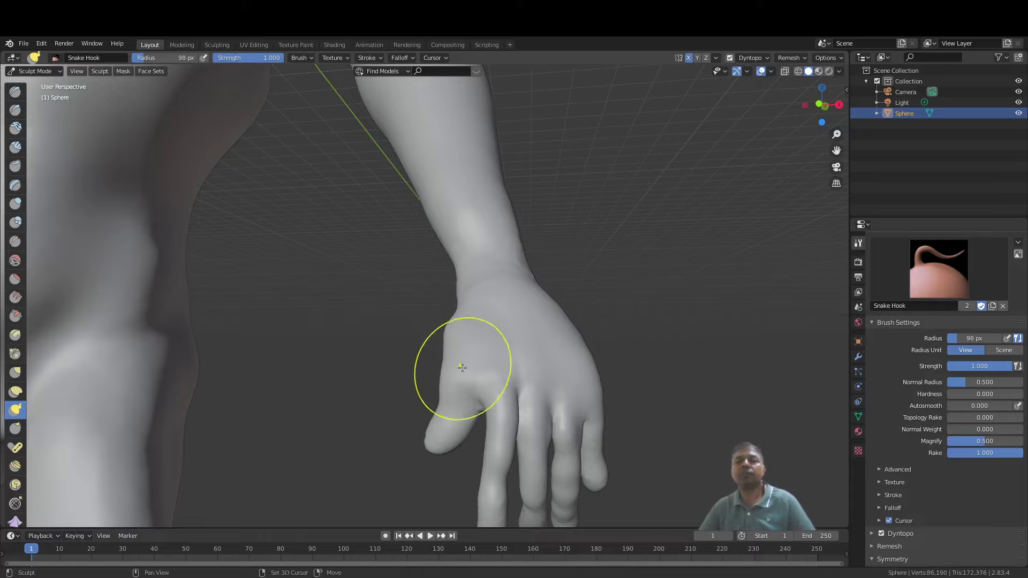
scroll(467, 391, "down", 5)
middle_click_drag(467, 391, 470, 368)
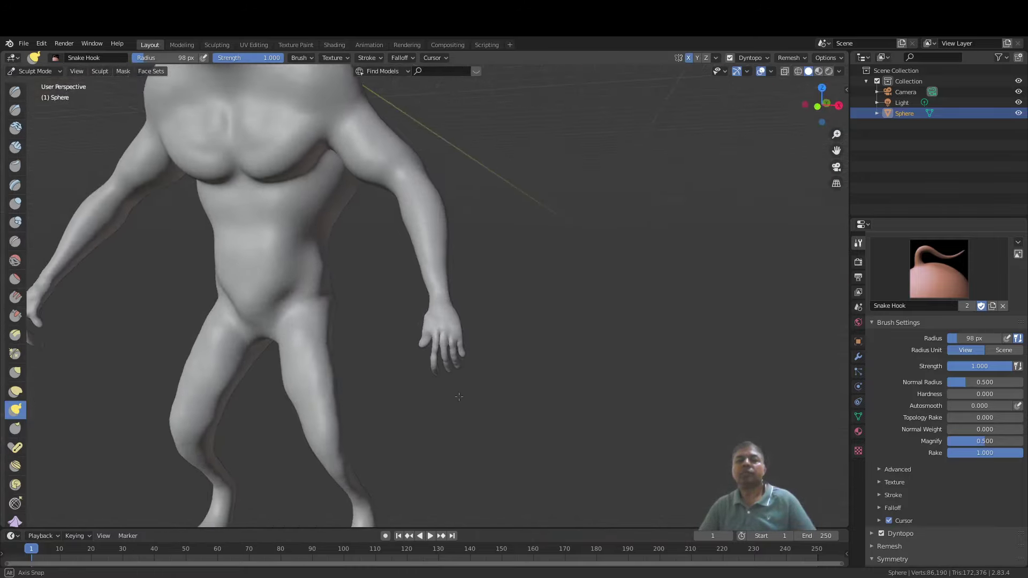
scroll(467, 370, "up", 3)
scroll(448, 324, "up", 2)
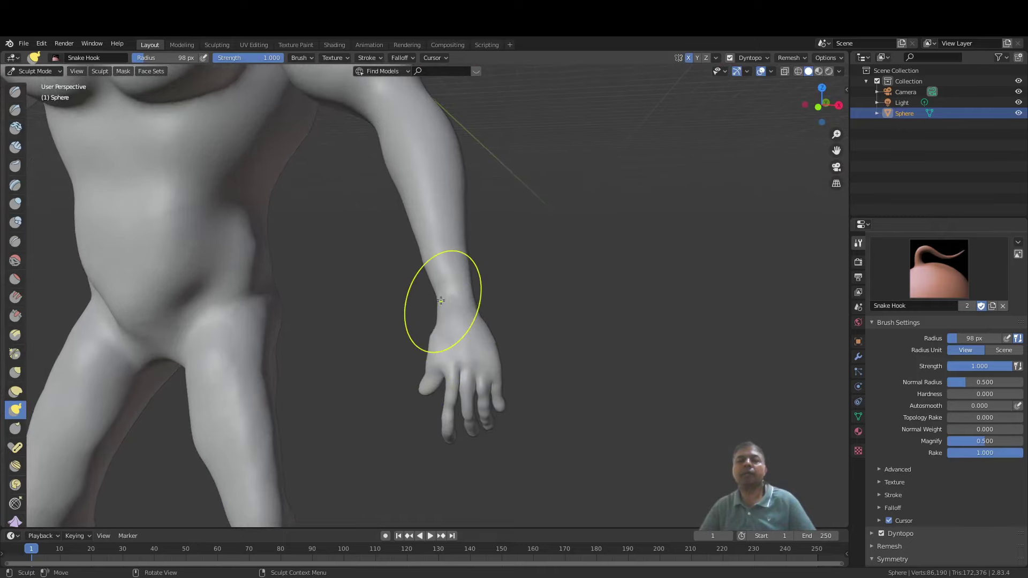
Step: Fill out the shoulder blades and upper back using the Inflate brush at a 98 px radius
key("i")
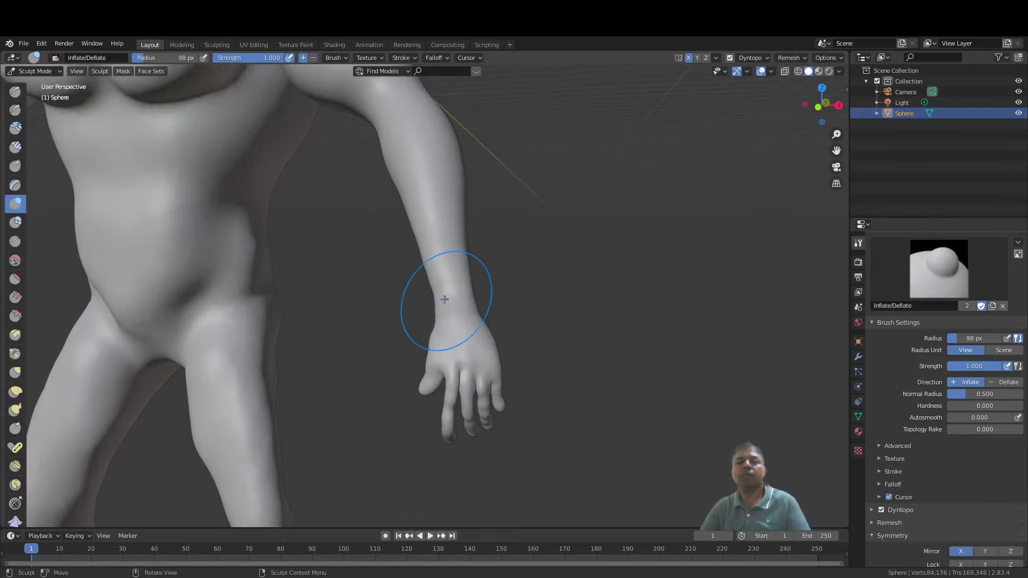
mouse_move(469, 316)
middle_mouse_down()
mouse_move(364, 225)
mouse_move(305, 92)
mouse_move(230, 293)
mouse_move(282, 277)
mouse_move(321, 289)
mouse_move(348, 364)
mouse_move(478, 326)
mouse_move(385, 291)
mouse_move(318, 347)
mouse_move(470, 339)
mouse_move(591, 378)
mouse_move(481, 289)
mouse_move(584, 306)
mouse_move(681, 305)
mouse_move(716, 291)
mouse_move(615, 316)
middle_mouse_up()
scroll(329, 334, "down", 4)
scroll(574, 343, "up", 5)
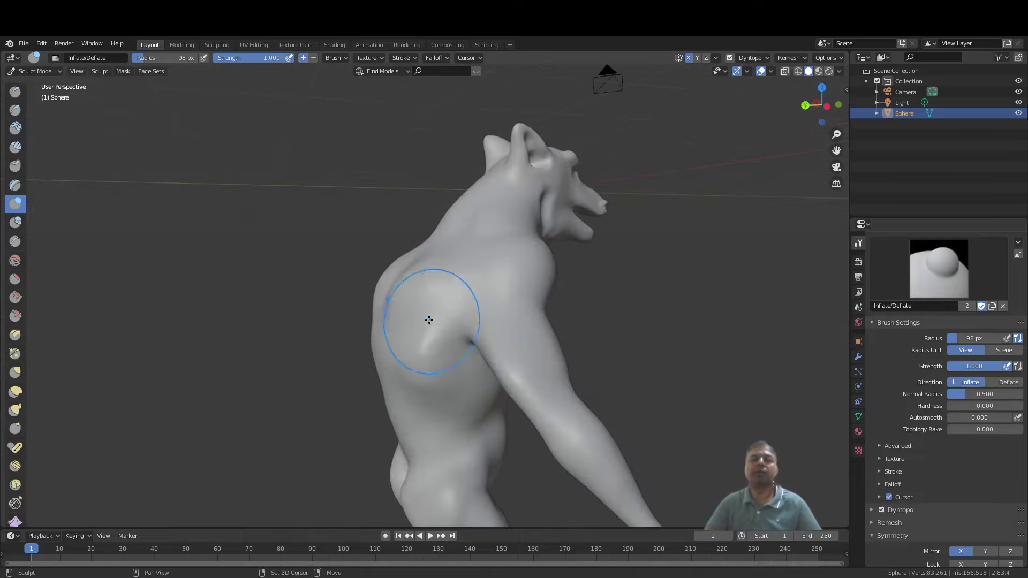
left_click_drag(412, 321, 431, 374)
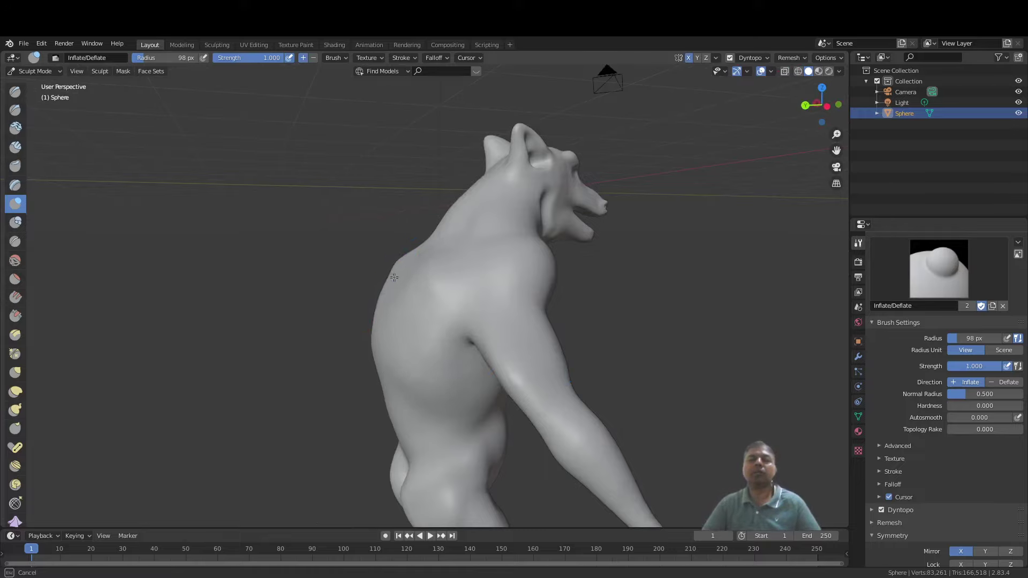
middle_click_drag(396, 266, 551, 271)
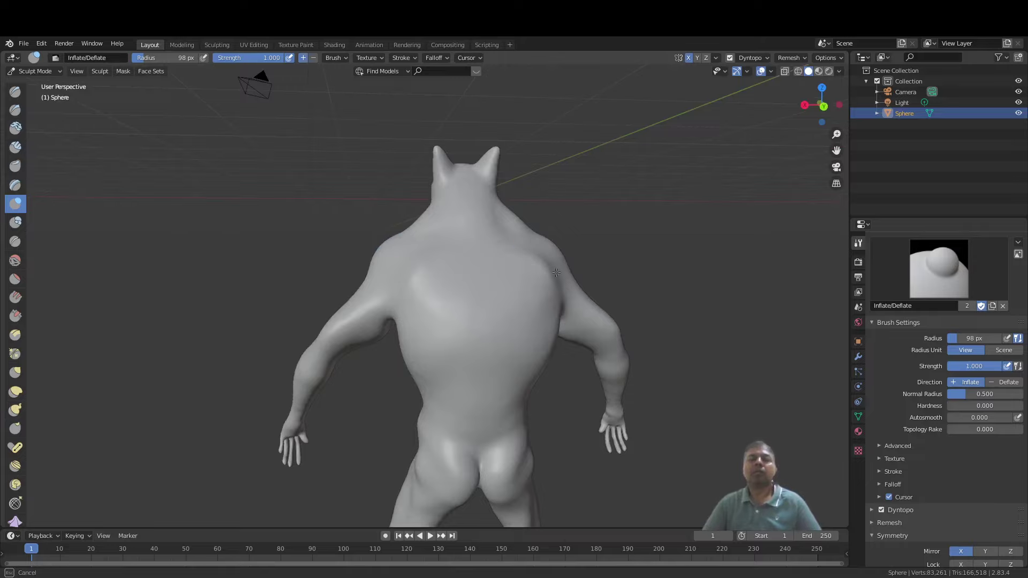
mouse_move(542, 325)
left_mouse_down()
mouse_move(528, 267)
mouse_move(508, 289)
left_mouse_up()
Step: Raise a long neck muscle from behind the jaw down to the top of the chest using Inflate at a 29 px radius
mouse_move(492, 337)
middle_mouse_down()
mouse_move(482, 321)
mouse_move(518, 280)
mouse_move(480, 326)
mouse_move(267, 320)
mouse_move(241, 272)
middle_mouse_up()
scroll(316, 273, "up", 3)
middle_click_drag(405, 267, 404, 285)
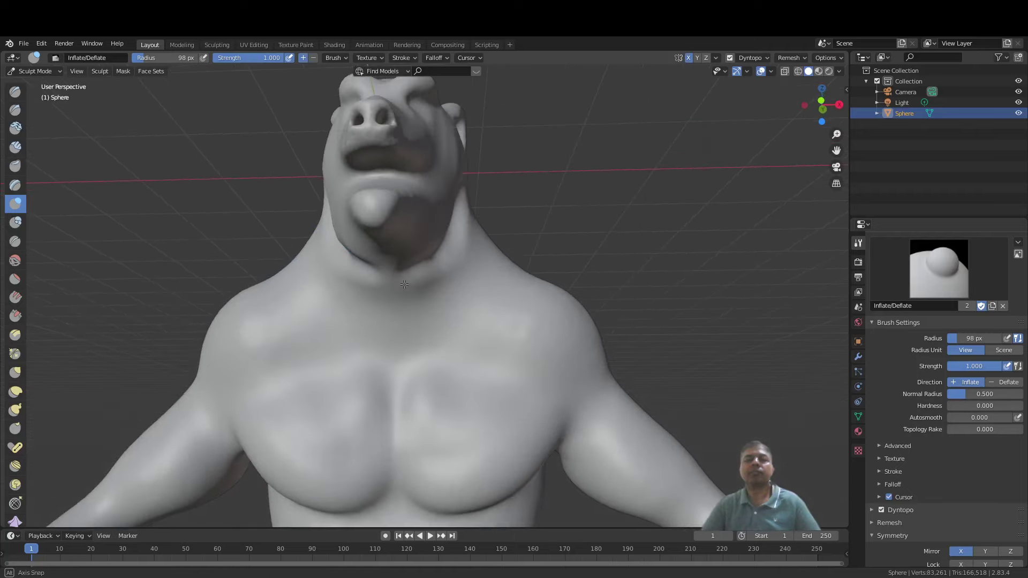
key("f")
left_click(473, 335)
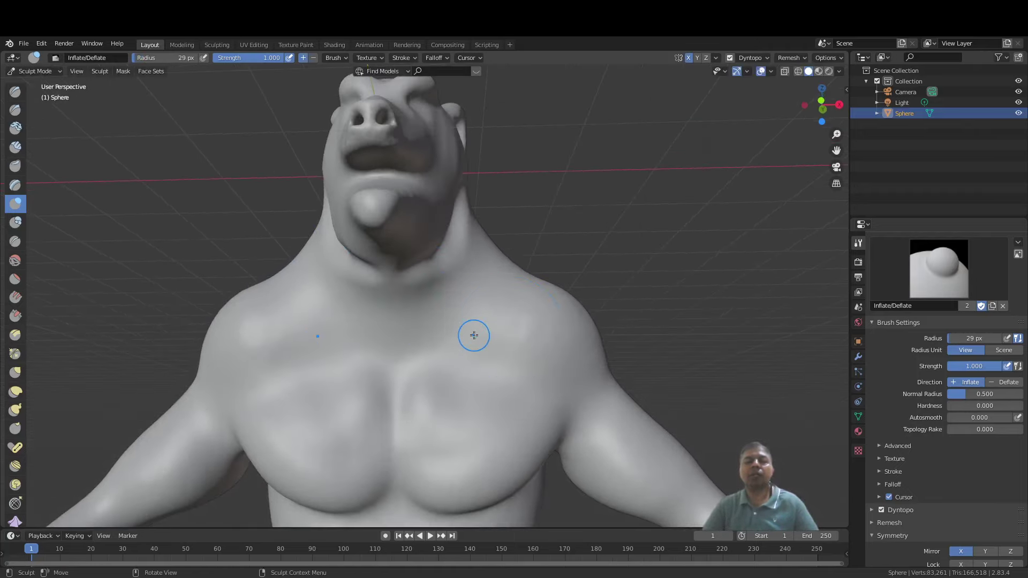
middle_click_drag(480, 254, 431, 267)
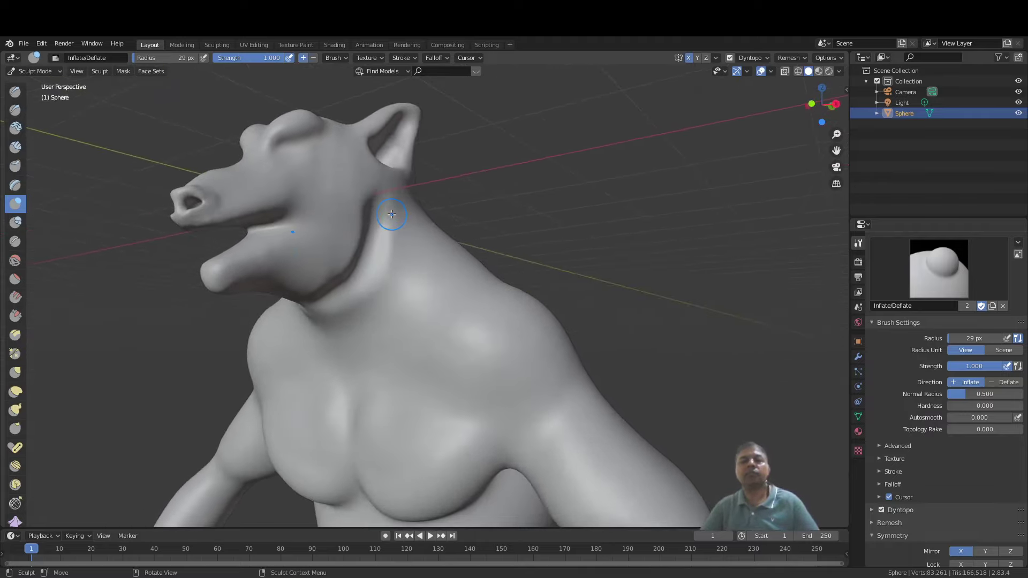
left_click_drag(391, 214, 383, 246)
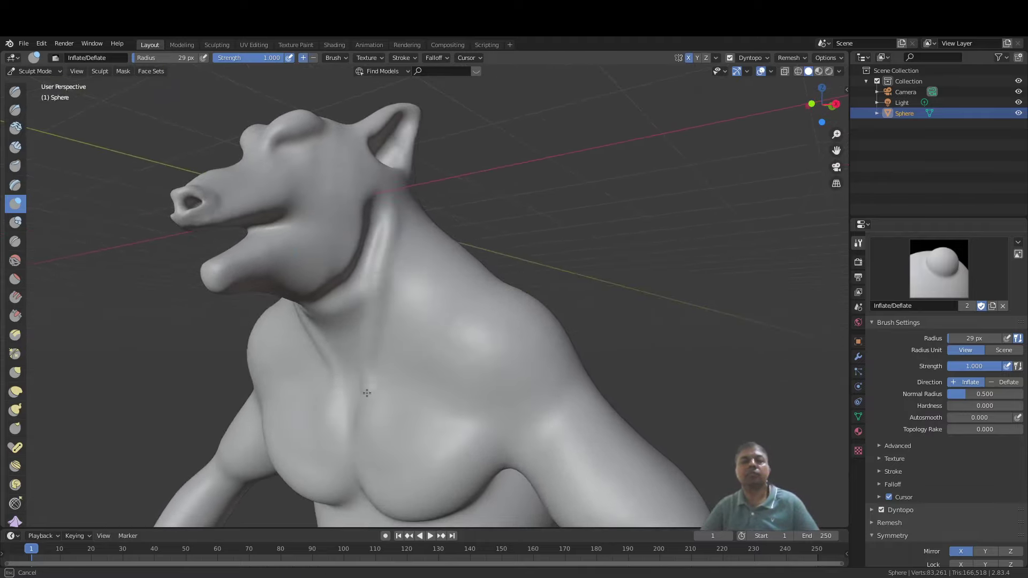
left_click_drag(378, 265, 383, 178)
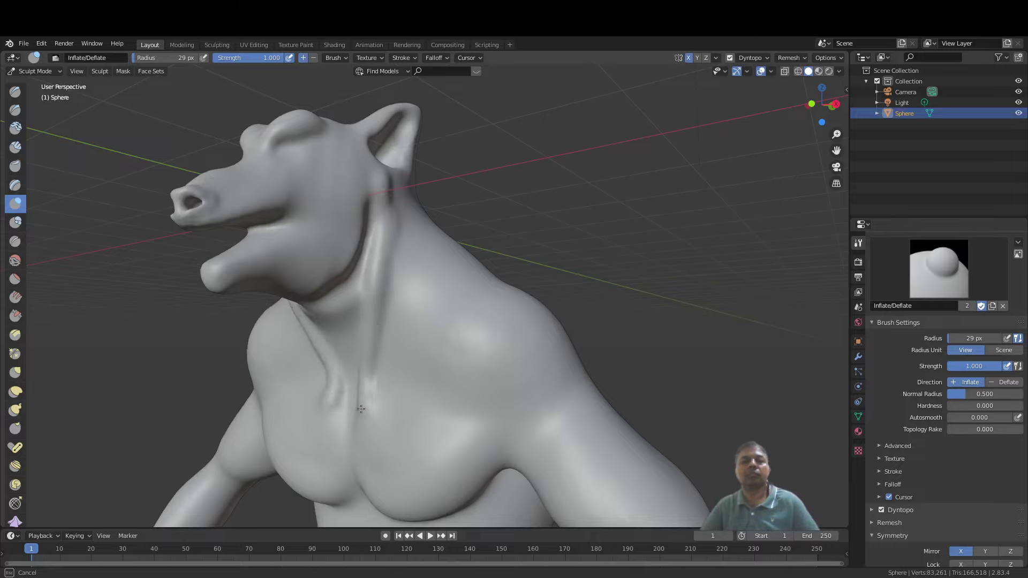
left_click_drag(361, 409, 356, 394)
Step: Inflate a collarbone ridge from the base of the neck muscle outward to the shoulder
middle_click_drag(356, 394, 424, 328)
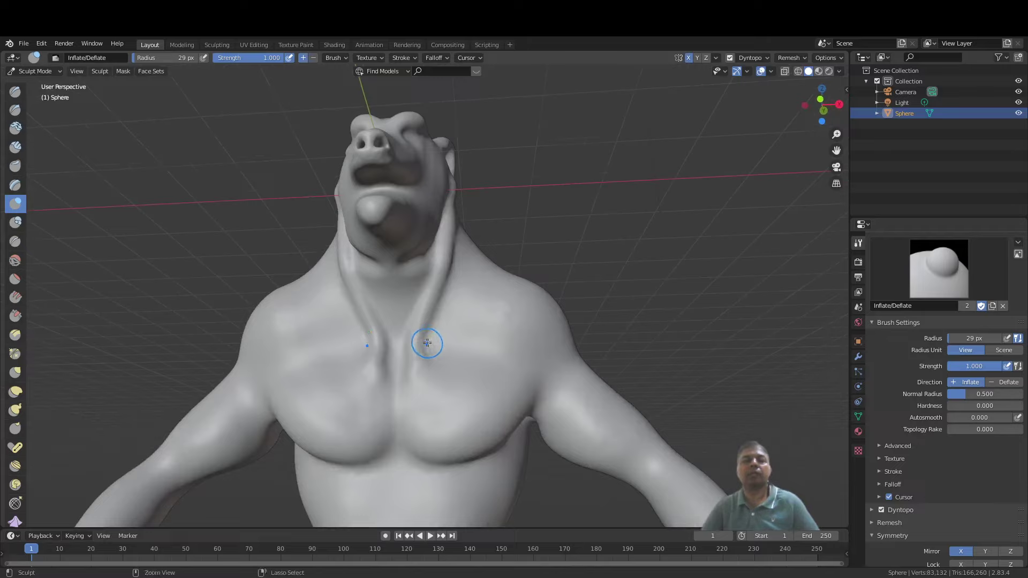
left_click_drag(427, 343, 428, 342)
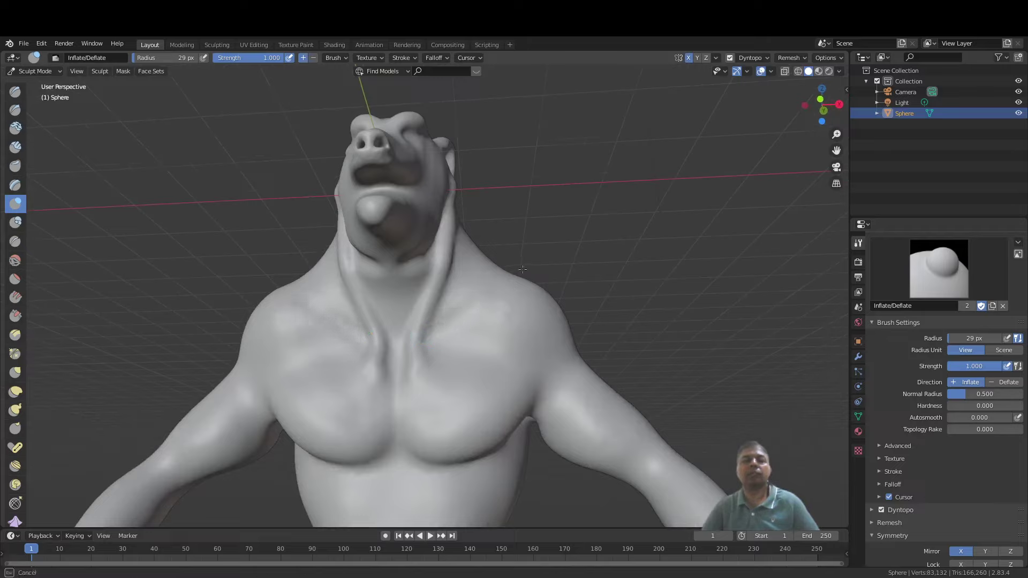
mouse_move(426, 349)
left_mouse_down()
mouse_move(468, 312)
mouse_move(447, 326)
left_mouse_up()
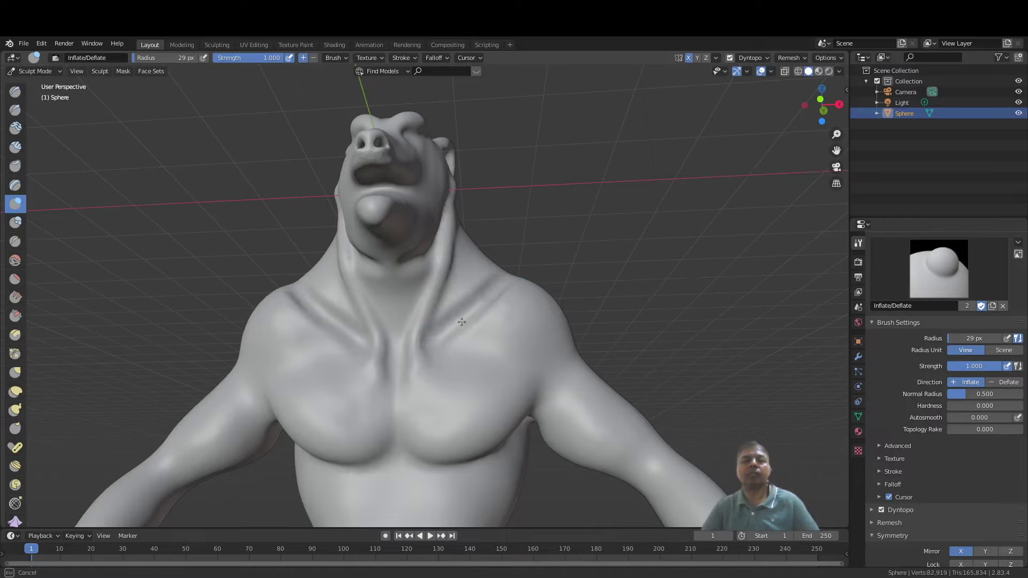
left_click_drag(428, 359, 427, 360)
Step: Inflate an eyeball form in the socket under the brow and a lower eyelid ridge beneath it
scroll(428, 360, "down", 5)
mouse_move(428, 360)
middle_mouse_down()
mouse_move(432, 378)
mouse_move(381, 306)
mouse_move(437, 323)
middle_mouse_up()
scroll(432, 377, "up", 4)
scroll(432, 377, "down", 5)
scroll(381, 305, "up", 5)
scroll(374, 259, "up", 5)
scroll(177, 174, "down", 5)
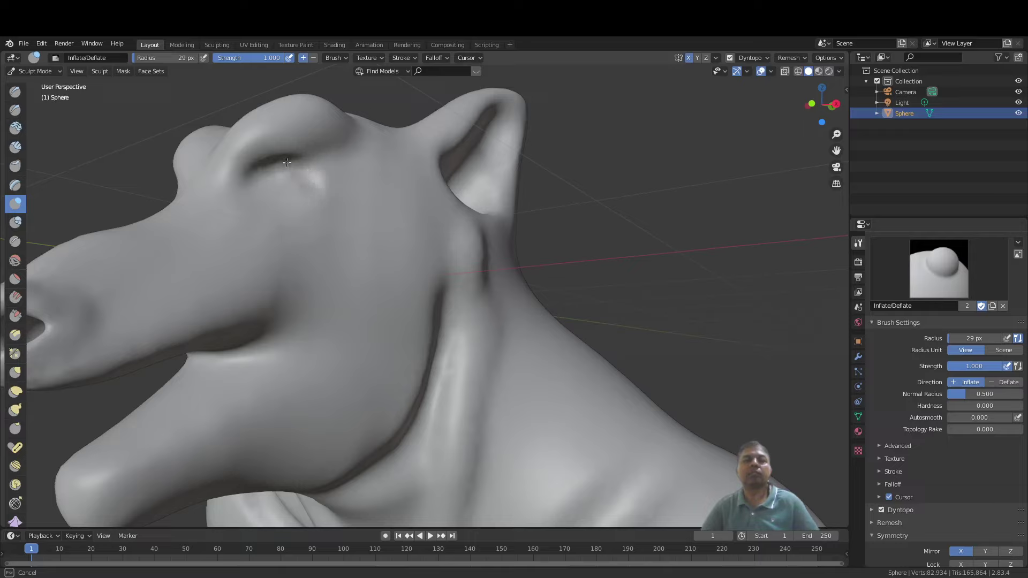
left_click_drag(279, 177, 295, 175)
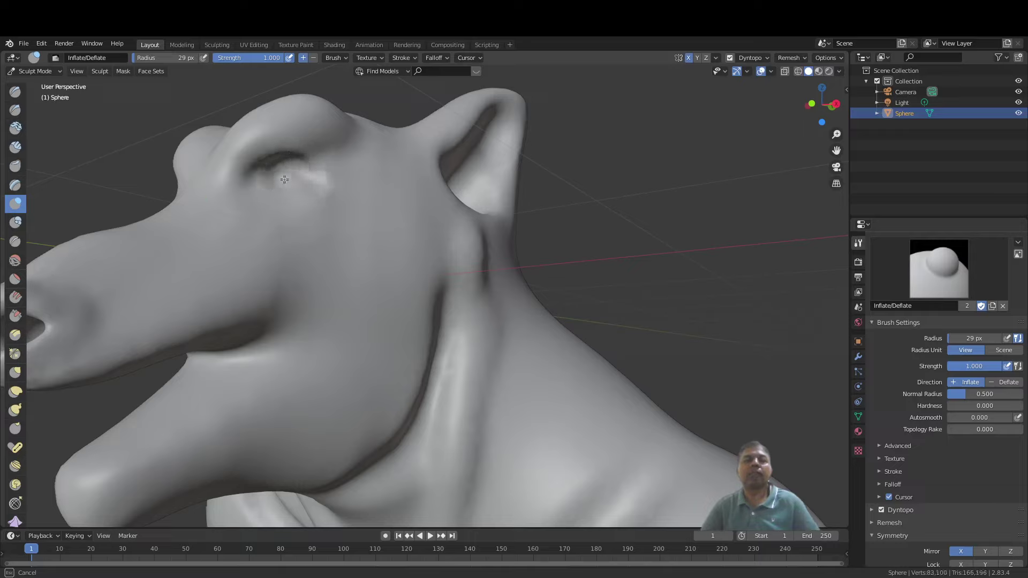
left_click_drag(287, 178, 245, 190)
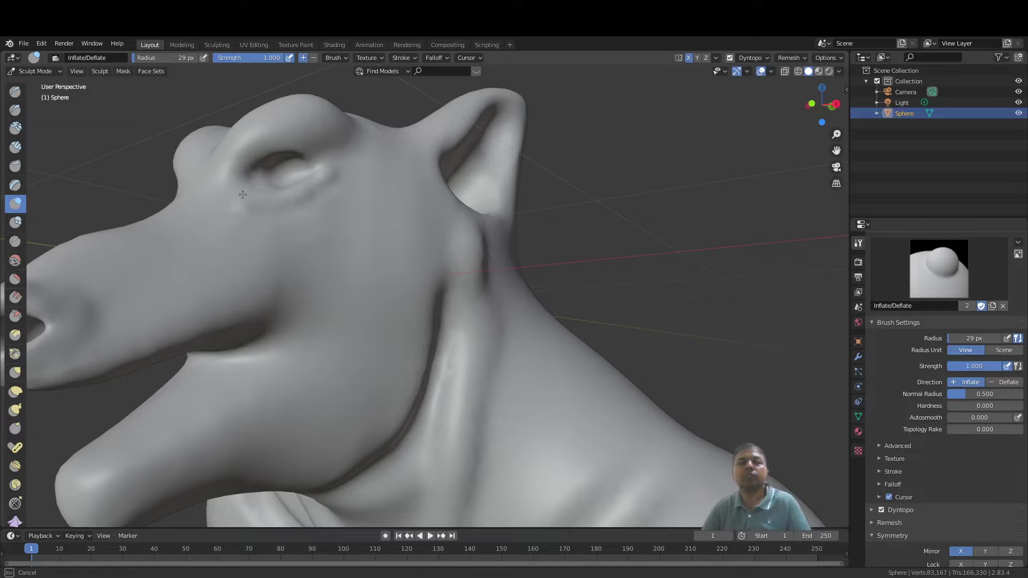
Step: Build up the inner corner of the eye beside the bridge of the snout
middle_click_drag(214, 184, 292, 201)
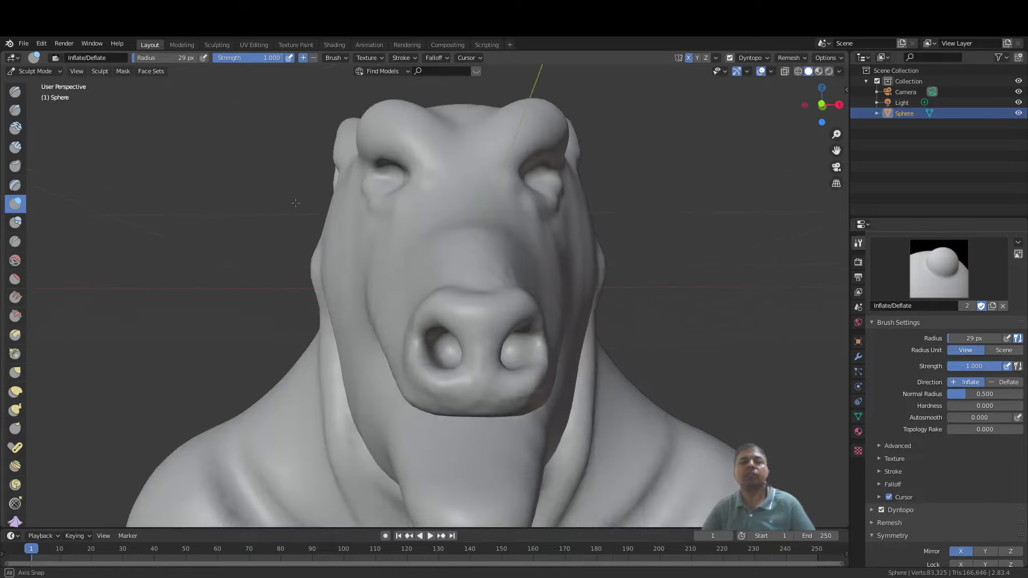
middle_click_drag(529, 197, 494, 193)
left_click_drag(452, 190, 444, 193)
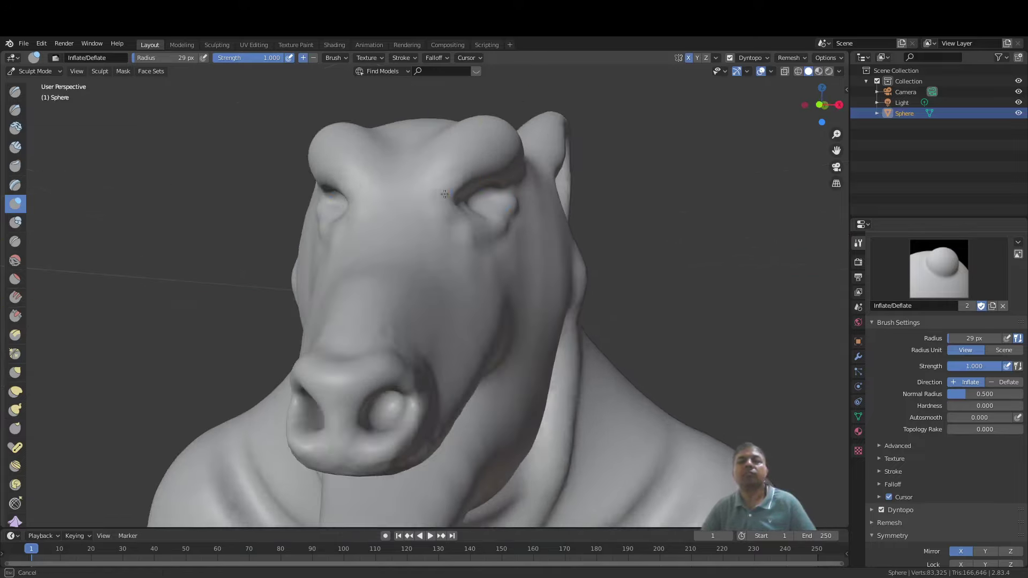
middle_click_drag(464, 213, 423, 214)
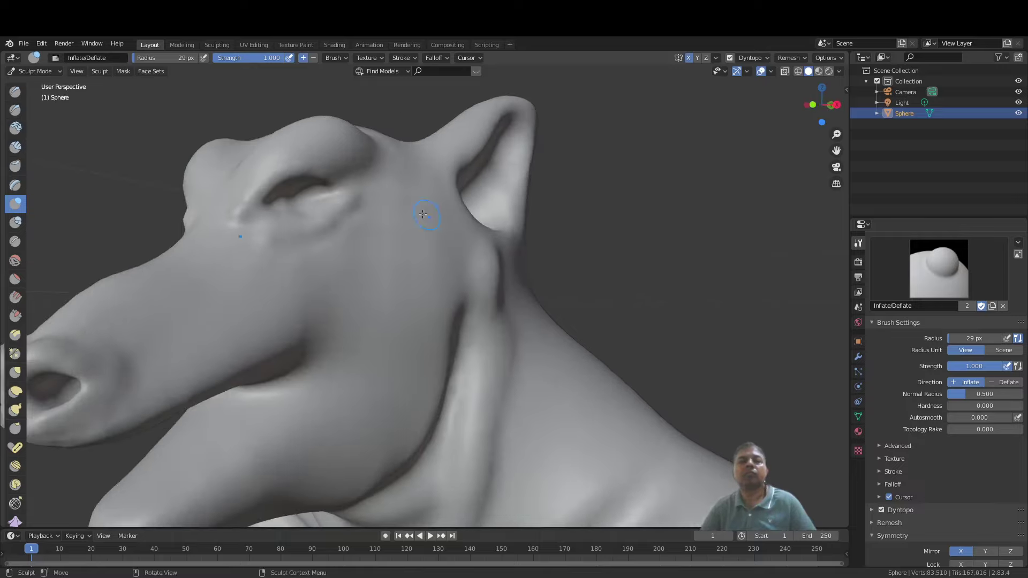
Step: Thicken the eyelid rim from the lower lid to the inner corner using Inflate at a 43 px radius
key("f")
left_click(303, 210)
mouse_move(251, 224)
left_mouse_down()
mouse_move(269, 229)
mouse_move(357, 198)
left_mouse_up()
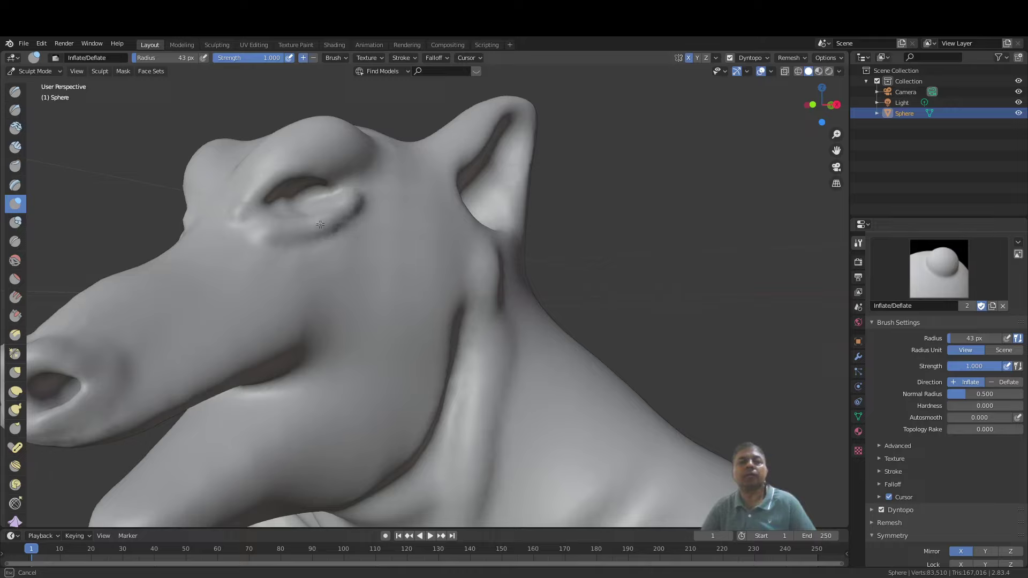
mouse_move(273, 230)
left_mouse_down()
mouse_move(309, 188)
mouse_move(353, 193)
mouse_move(340, 177)
mouse_move(294, 172)
left_mouse_up()
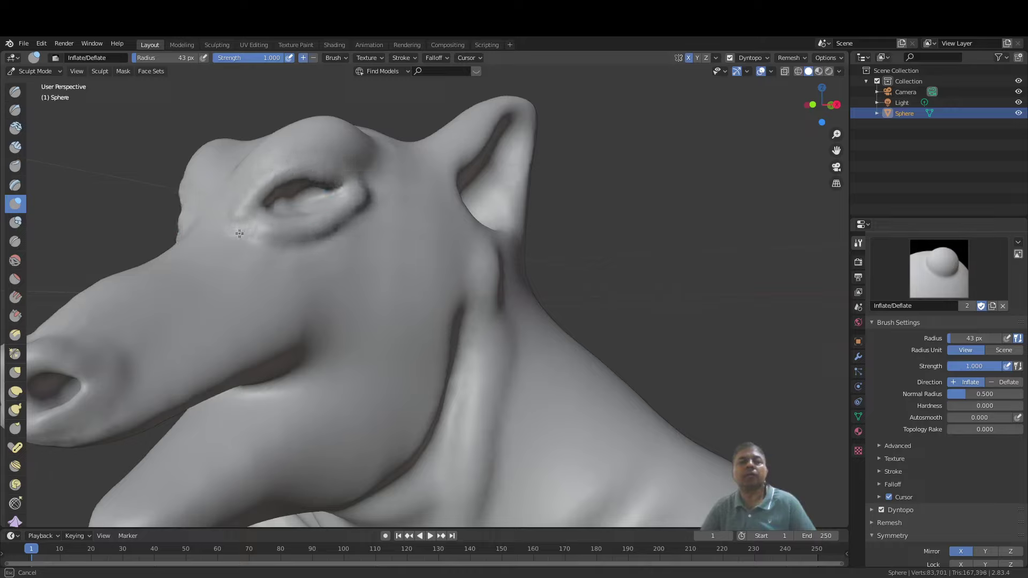
left_click_drag(232, 222, 230, 214)
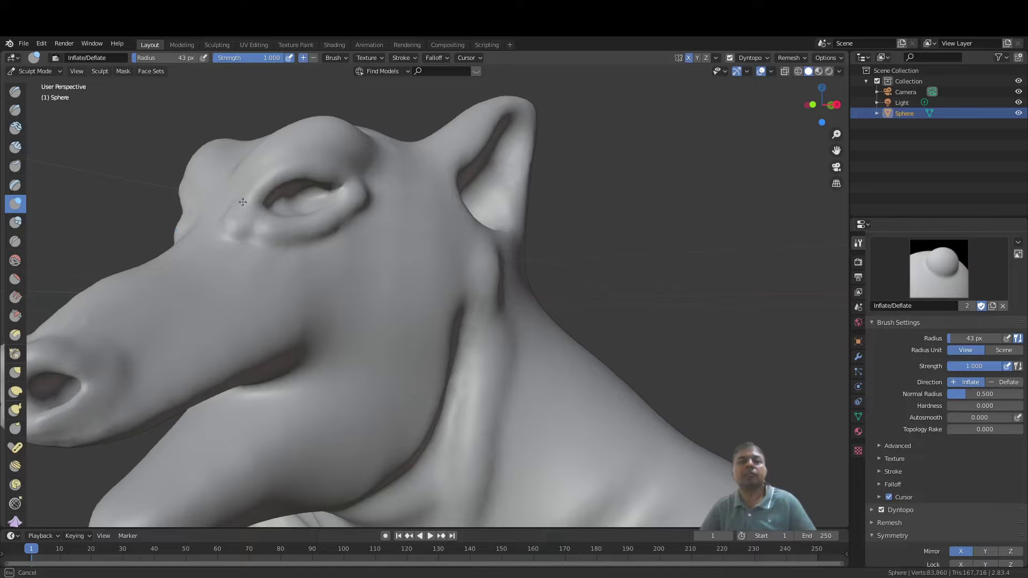
Step: Save the sculpt with its refined eyelids to Werewolf.blend
scroll(234, 215, "down", 6)
middle_click_drag(236, 213, 335, 237)
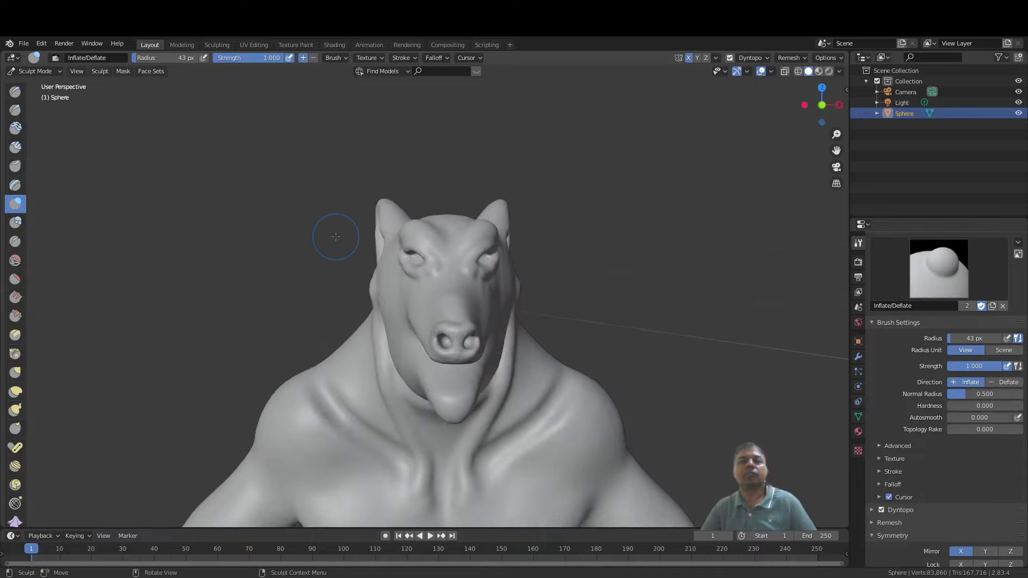
key("ctrl+s")
scroll(335, 232, "down", 5)
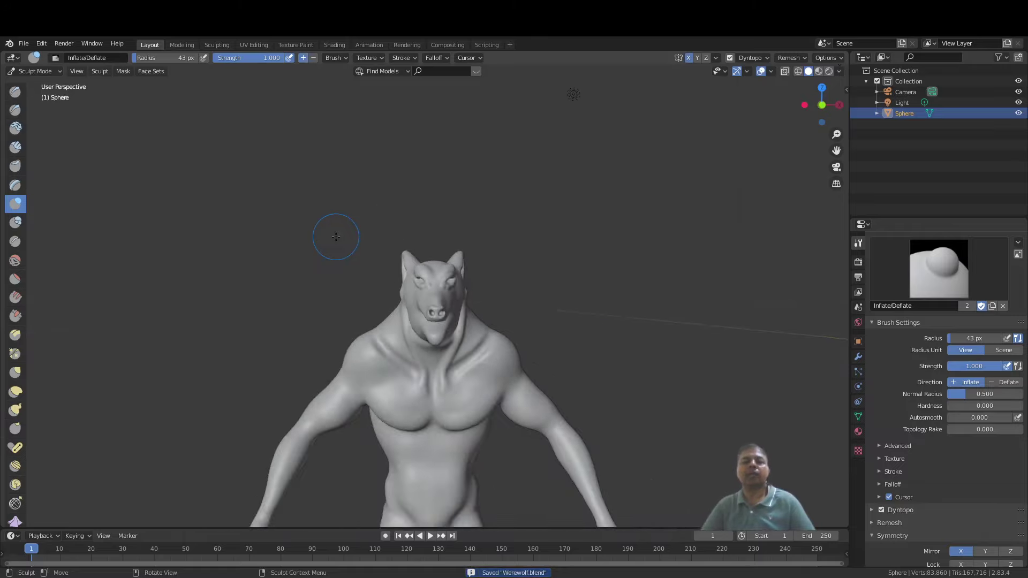
Step: Switch the solid viewport lighting to MatCap and pick the glossy red material sphere
middle_click_drag(337, 234, 427, 213)
scroll(282, 225, "up", 5)
scroll(242, 244, "down", 5)
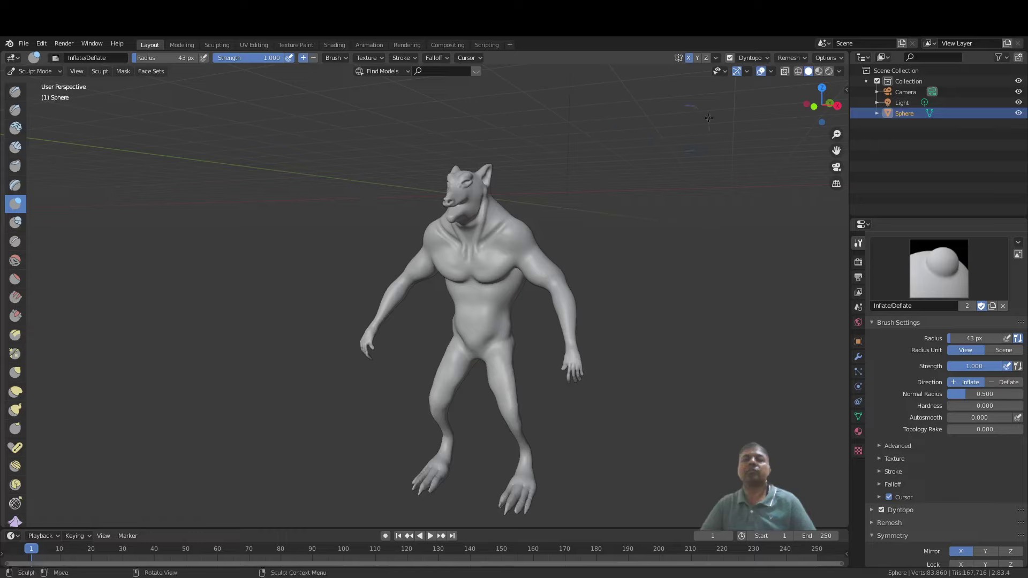
left_click(838, 72)
left_click(837, 122)
left_click(824, 144)
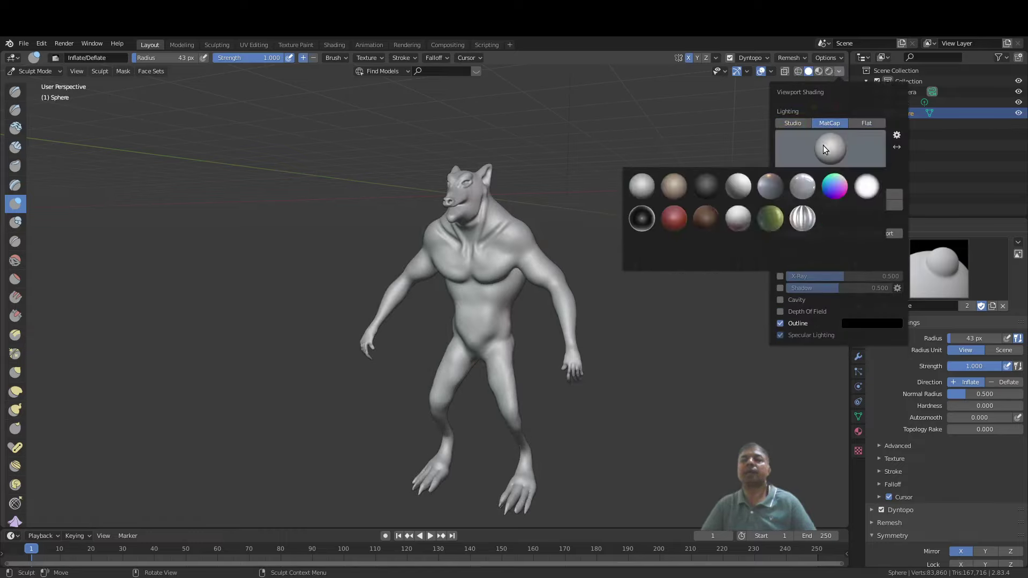
left_click(673, 212)
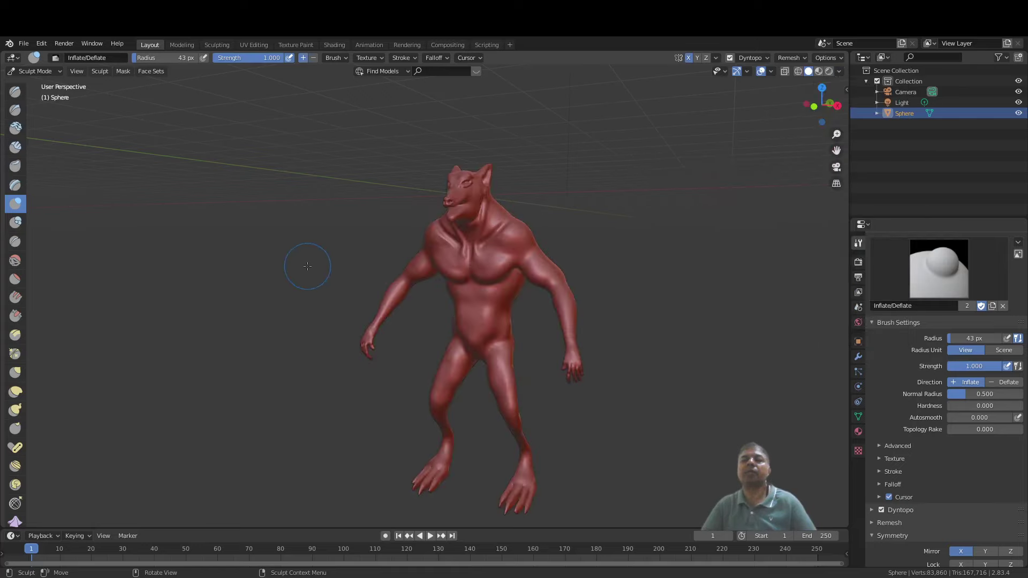
Step: Check the red-shaded creature from the front and save the file with the new viewport shading
middle_click_drag(307, 266, 331, 274)
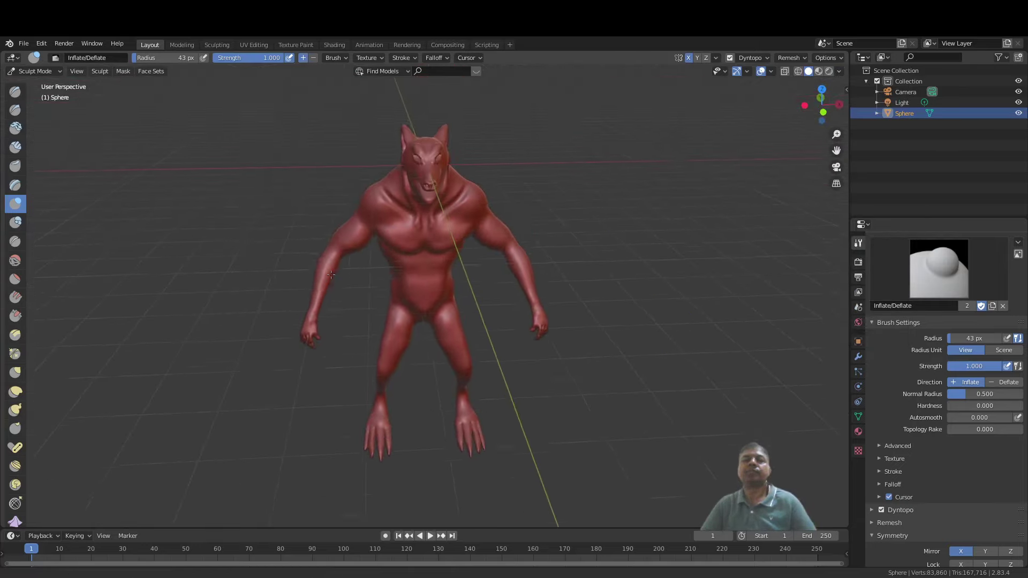
mouse_move(670, 202)
middle_mouse_down()
mouse_move(619, 183)
mouse_move(437, 189)
mouse_move(576, 155)
mouse_move(673, 167)
mouse_move(661, 189)
middle_mouse_up()
mouse_move(620, 225)
middle_mouse_down()
mouse_move(586, 224)
mouse_move(617, 215)
mouse_move(620, 230)
middle_mouse_up()
key("ctrl+s")
Step: Examine the full werewolf figure from the front, three-quarter and side views, checking head, torso, hands and feet
mouse_move(499, 244)
middle_mouse_down()
mouse_move(587, 214)
mouse_move(573, 268)
mouse_move(597, 262)
mouse_move(402, 208)
mouse_move(455, 200)
mouse_move(489, 291)
middle_mouse_up()
scroll(588, 214, "up", 3)
scroll(587, 215, "down", 2)
scroll(455, 200, "up", 3)
mouse_move(598, 328)
middle_mouse_down()
mouse_move(565, 249)
mouse_move(350, 250)
middle_mouse_up()
scroll(351, 251, "down", 4)
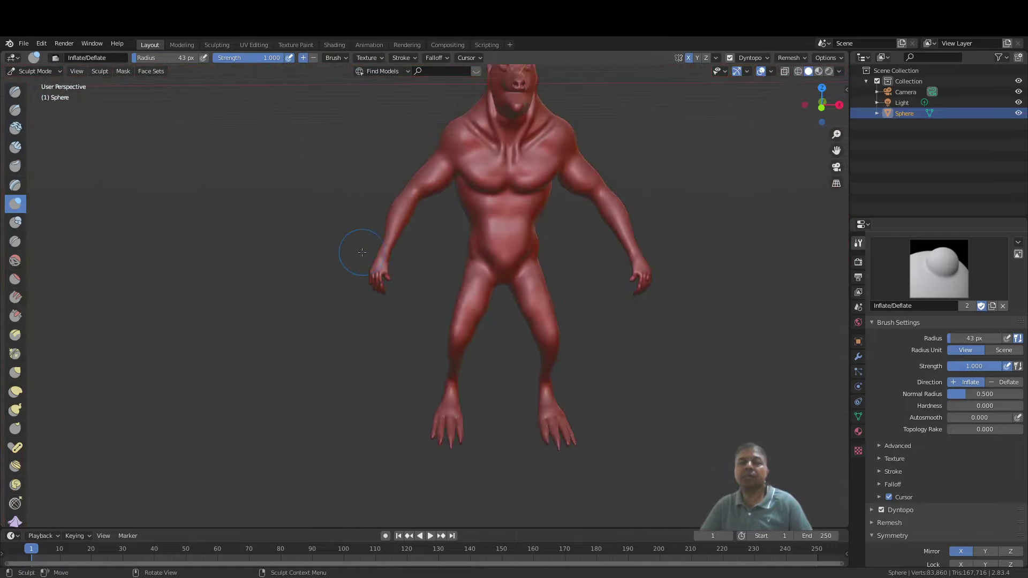
mouse_move(429, 246)
middle_mouse_down("shift")
mouse_move(418, 284)
mouse_move(413, 264)
mouse_move(489, 289)
middle_mouse_up("shift")
mouse_move(610, 304)
middle_mouse_down()
mouse_move(631, 245)
mouse_move(621, 251)
mouse_move(644, 259)
mouse_move(607, 249)
middle_mouse_up()
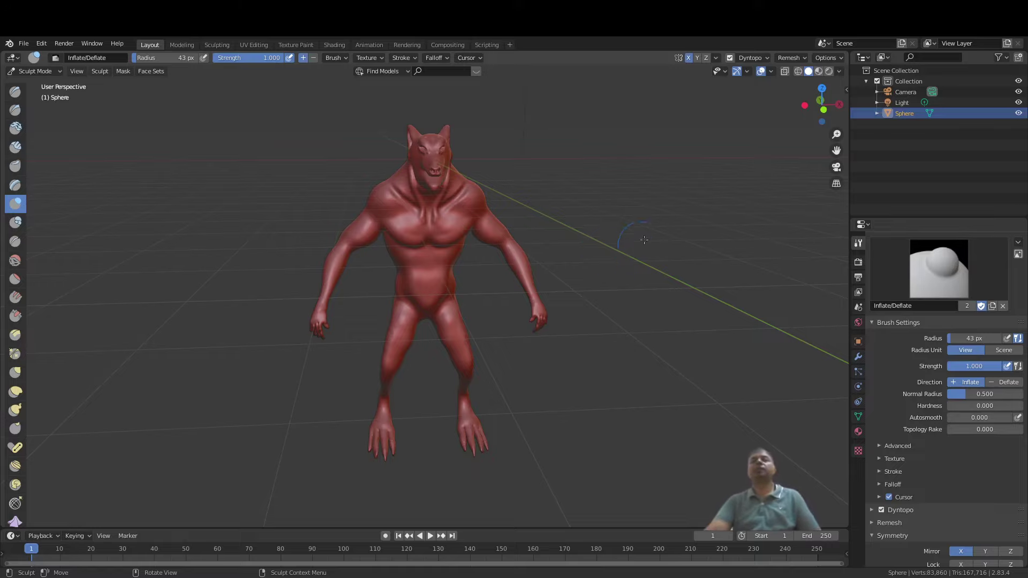
middle_click_drag(662, 237, 627, 231)
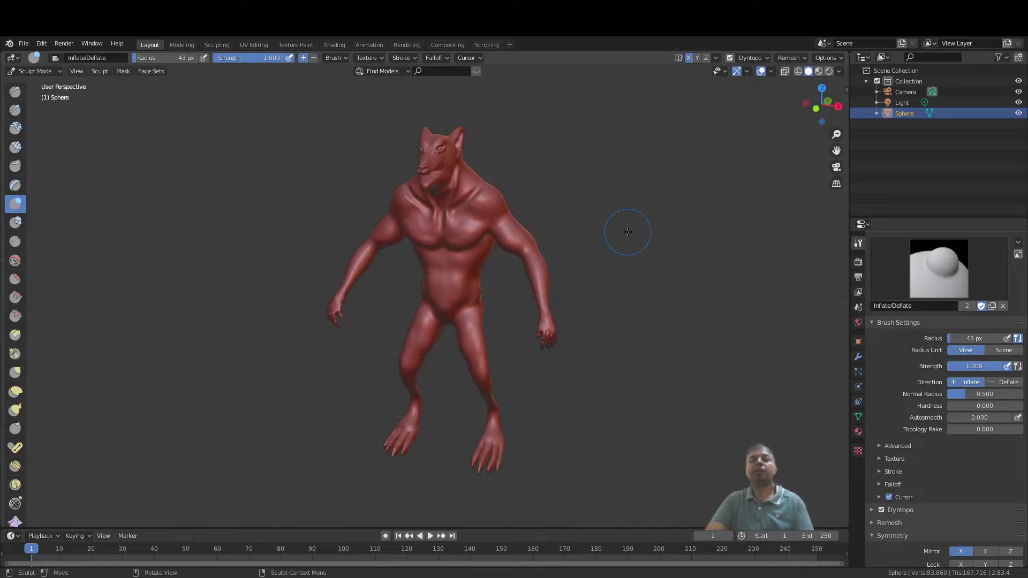
scroll(627, 232, "up", 2)
mouse_move(285, 219)
middle_mouse_down()
mouse_move(551, 214)
mouse_move(646, 183)
mouse_move(568, 202)
mouse_move(554, 223)
middle_mouse_up()
scroll(646, 184, "up", 1)
scroll(562, 204, "down", 1)
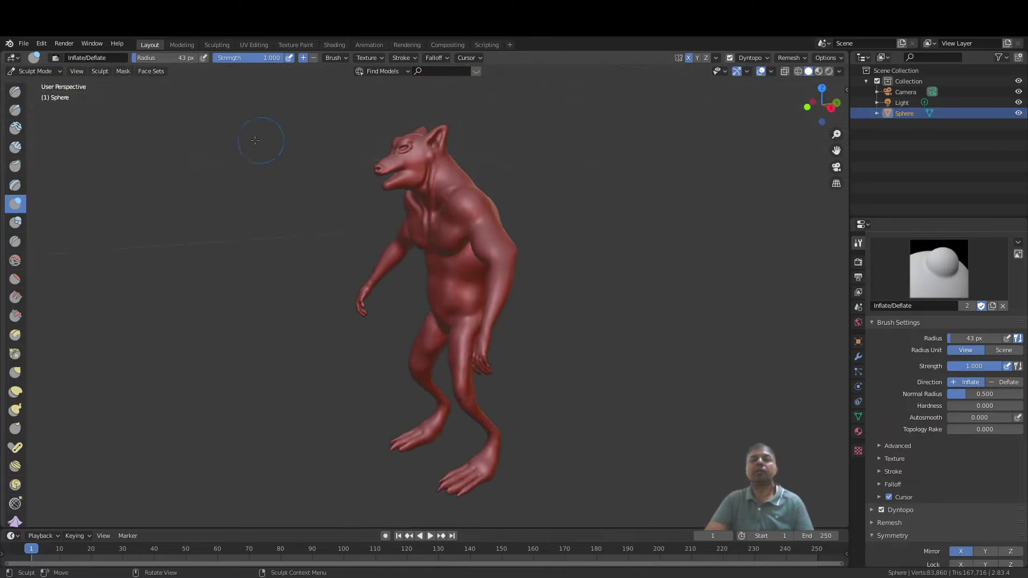
Step: Save the finished werewolf sculpt once more under its existing file name
left_click(25, 45)
left_click(46, 117)
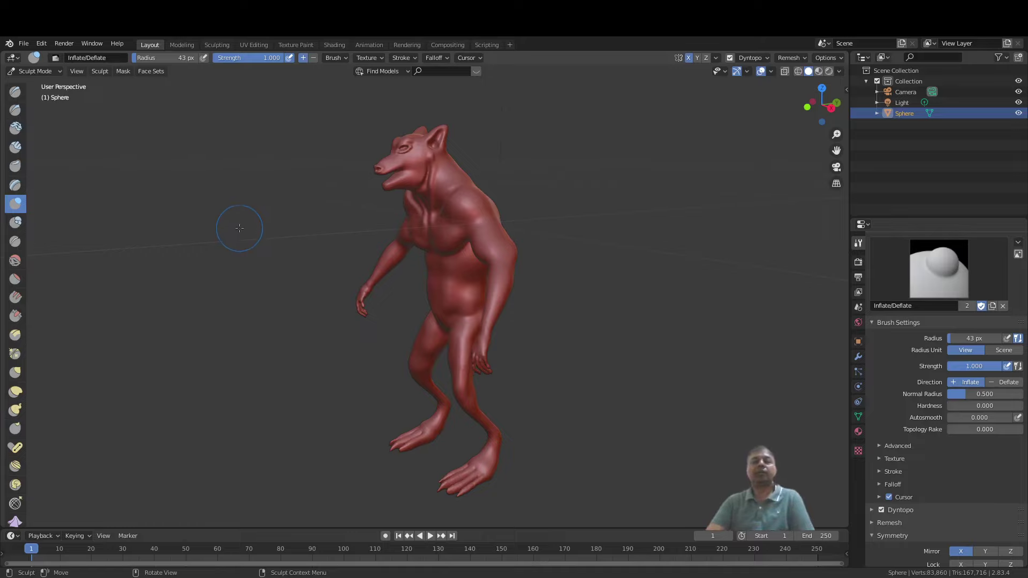
mouse_move(238, 230)
middle_mouse_down()
mouse_move(428, 228)
mouse_move(245, 244)
mouse_move(199, 237)
mouse_move(591, 209)
middle_mouse_up()
middle_click_drag(223, 270, 350, 269)
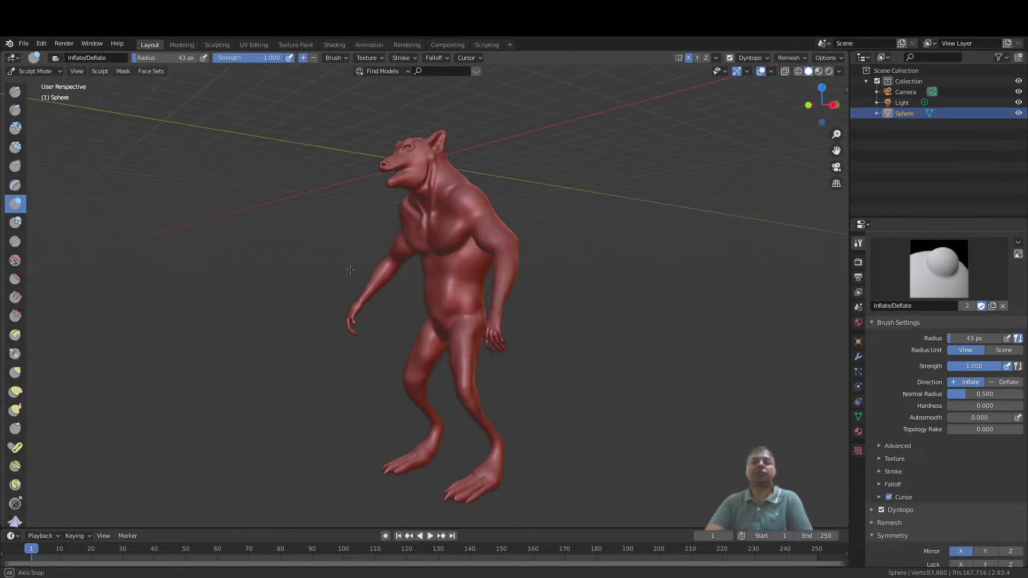
scroll(350, 268, "up", 2)
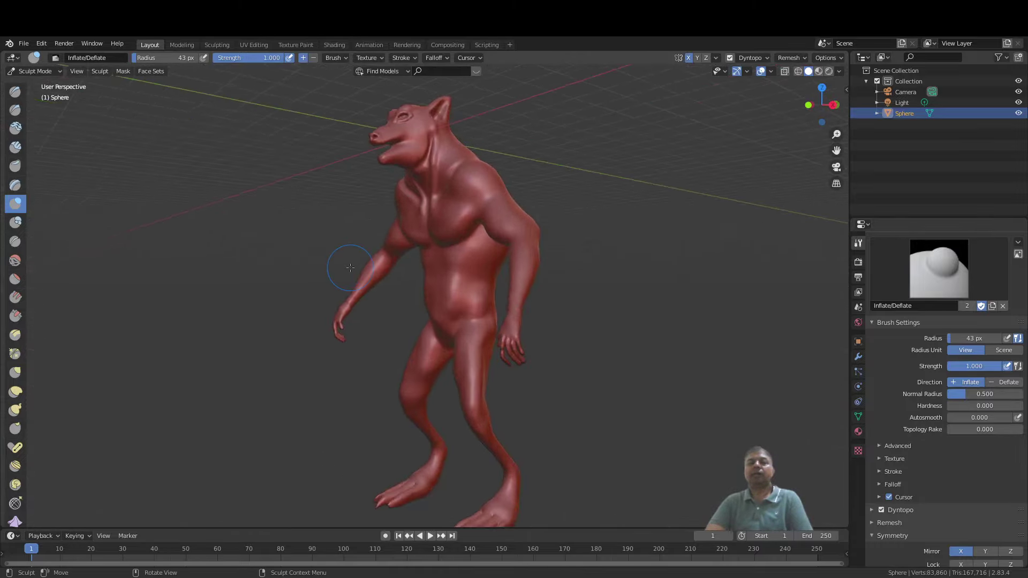
scroll(350, 267, "down", 2)
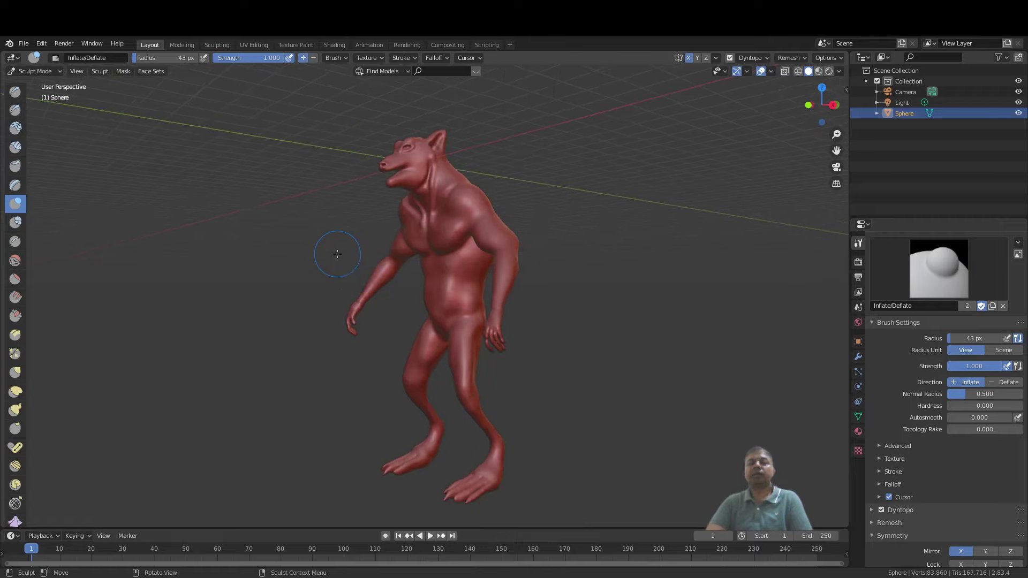